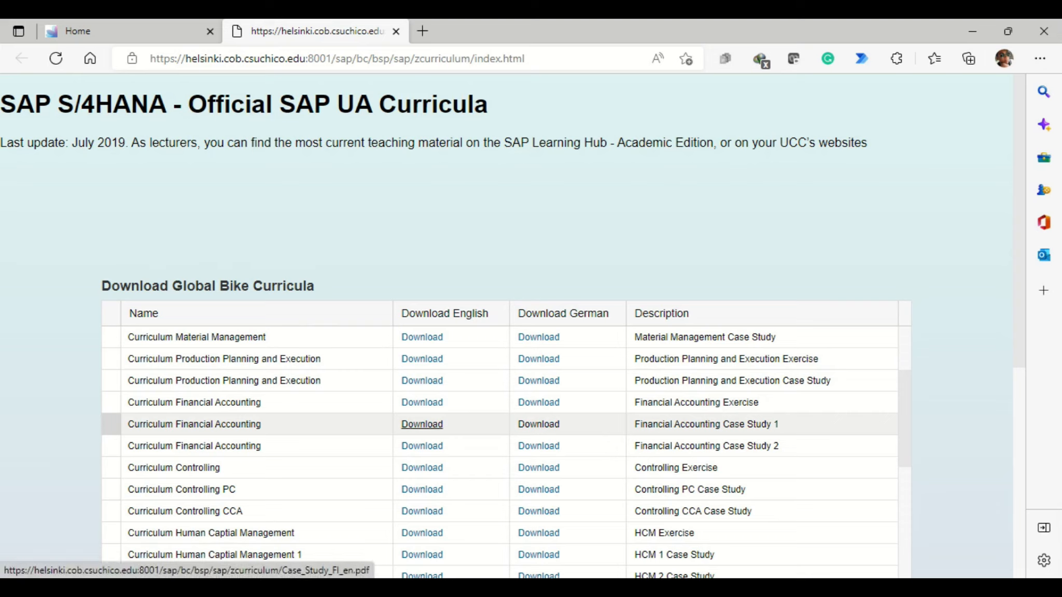
- Download the English Financial Accounting Case Study 1 PDF and view its opening page
{"action": "left_click", "coordinate": [422, 424]}
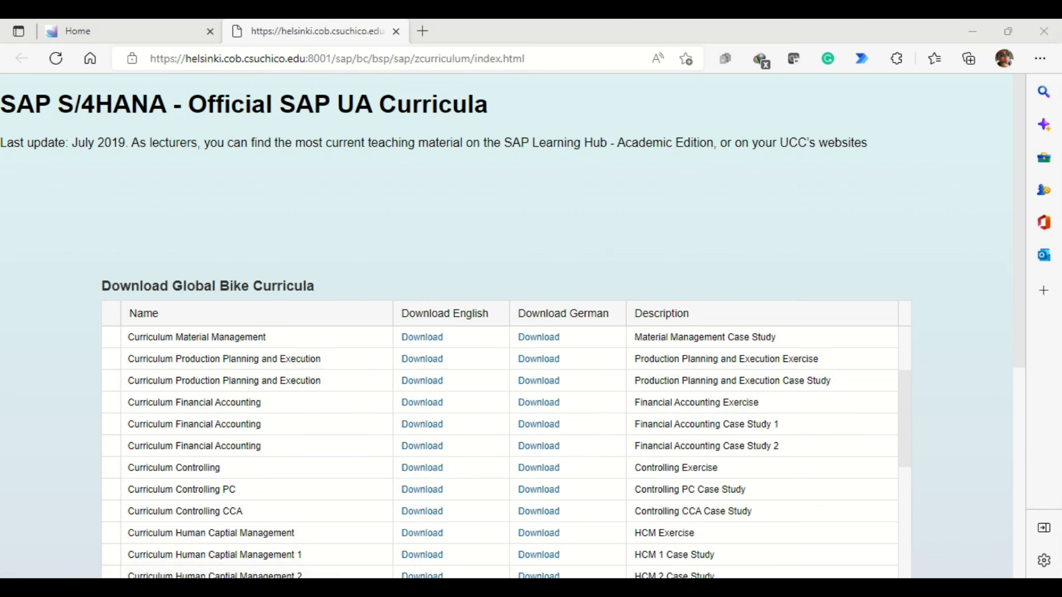
{"action": "left_click", "coordinate": [685, 585]}
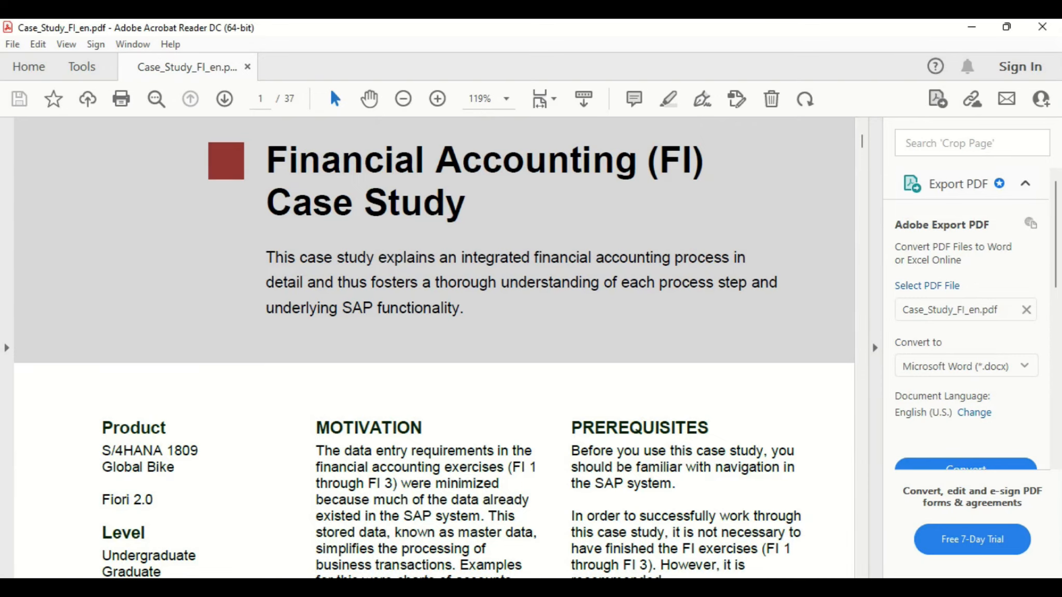
{"action": "scroll", "coordinate": [434, 348], "scroll_direction": "down", "scroll_amount": 4}
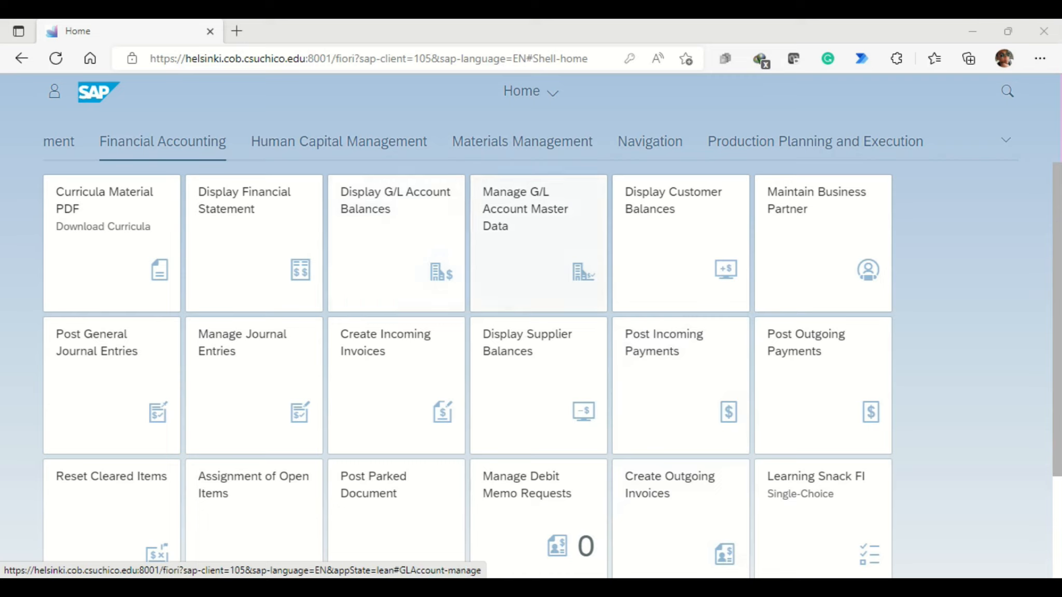
- Start a new record in Manage G/L Account Master Data with G/L account 106155
{"action": "left_click", "coordinate": [538, 243]}
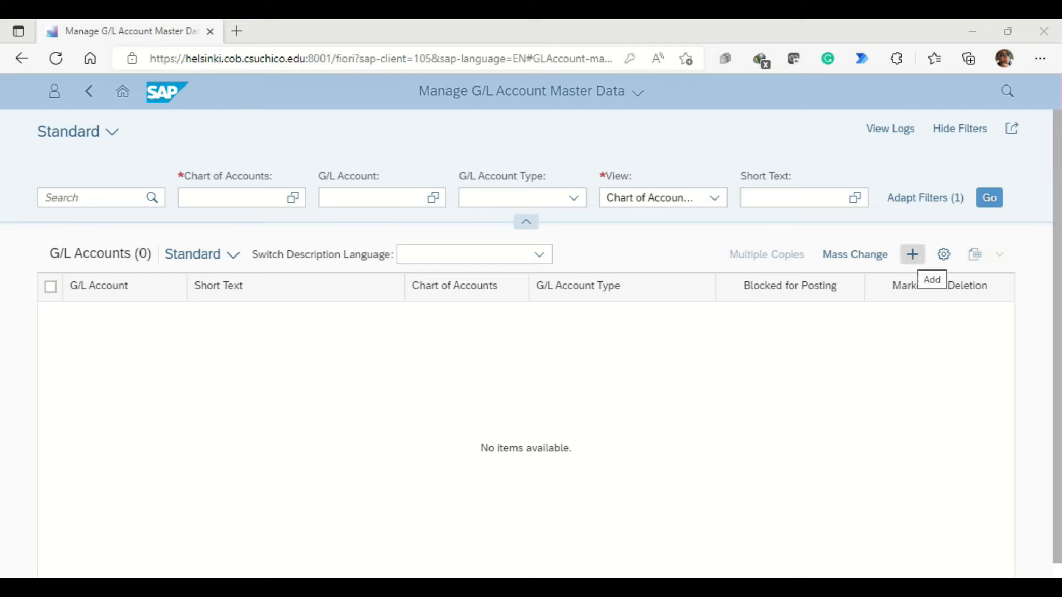
{"action": "left_click", "coordinate": [912, 254]}
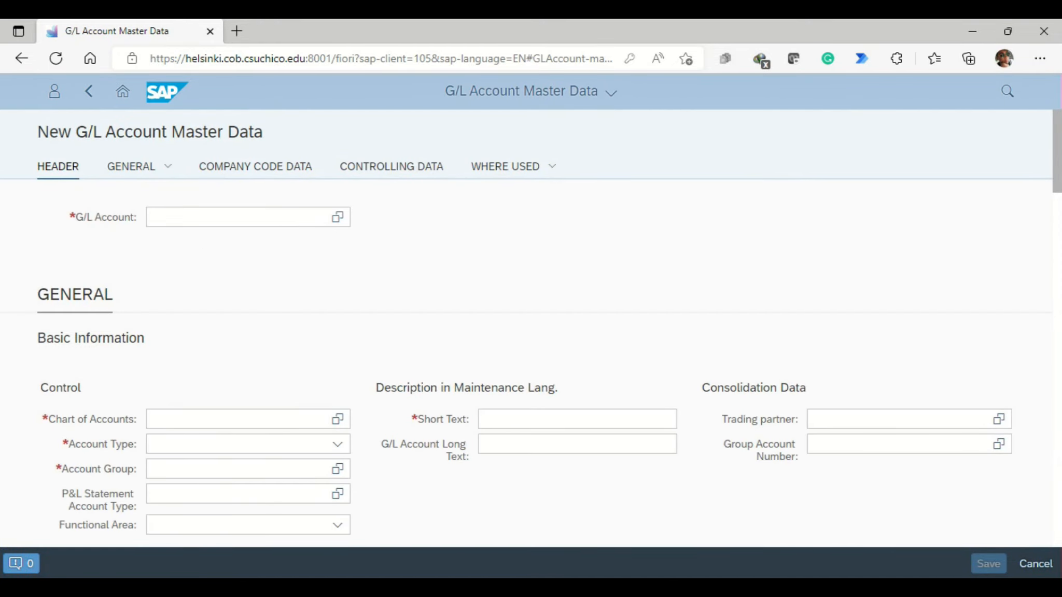
{"action": "left_click", "coordinate": [228, 217]}
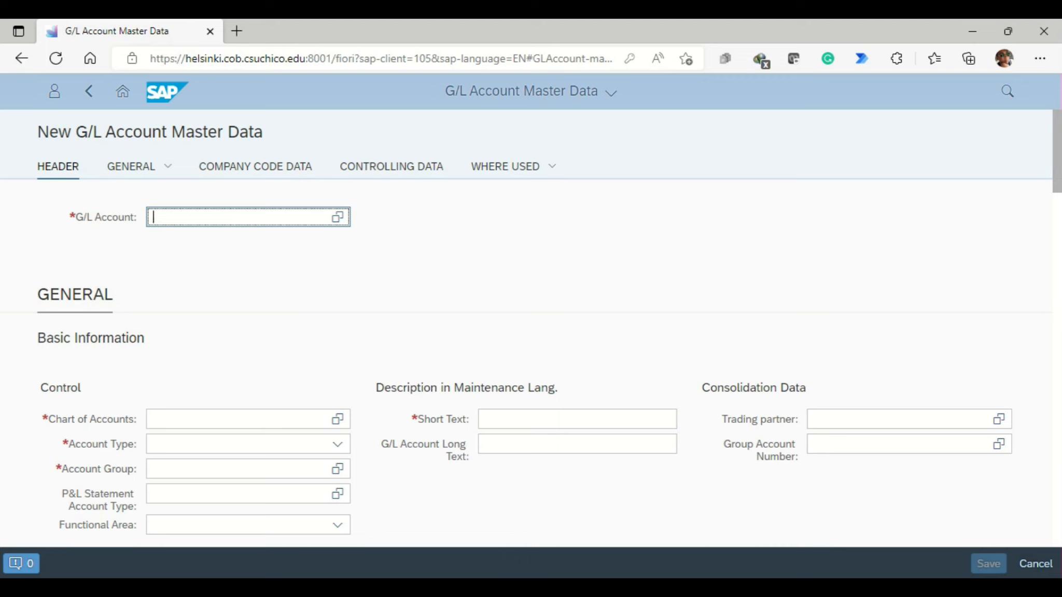
{"action": "type", "text": "10"}
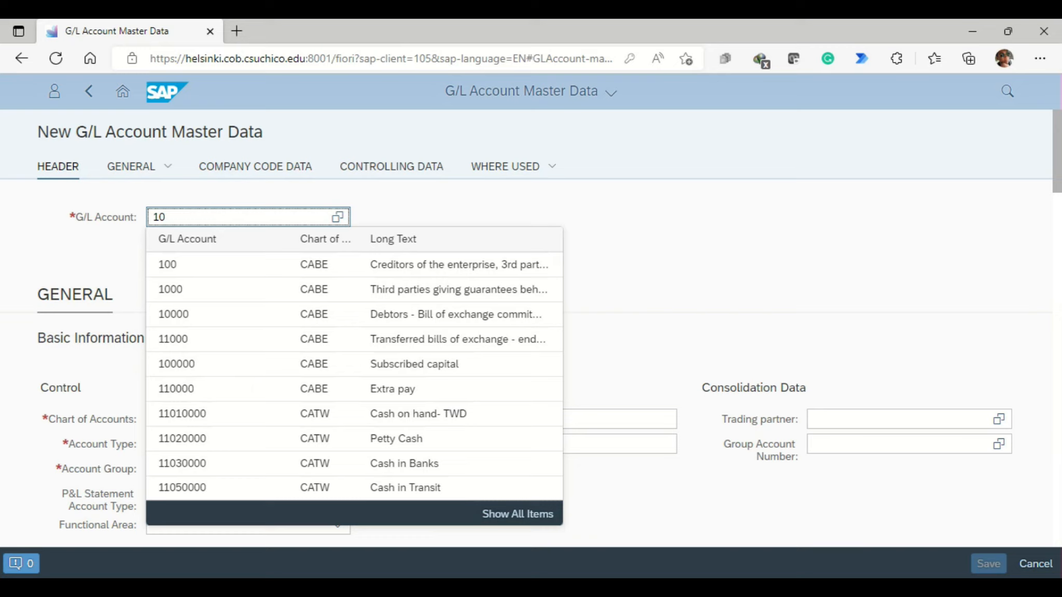
{"action": "type", "text": "615"}
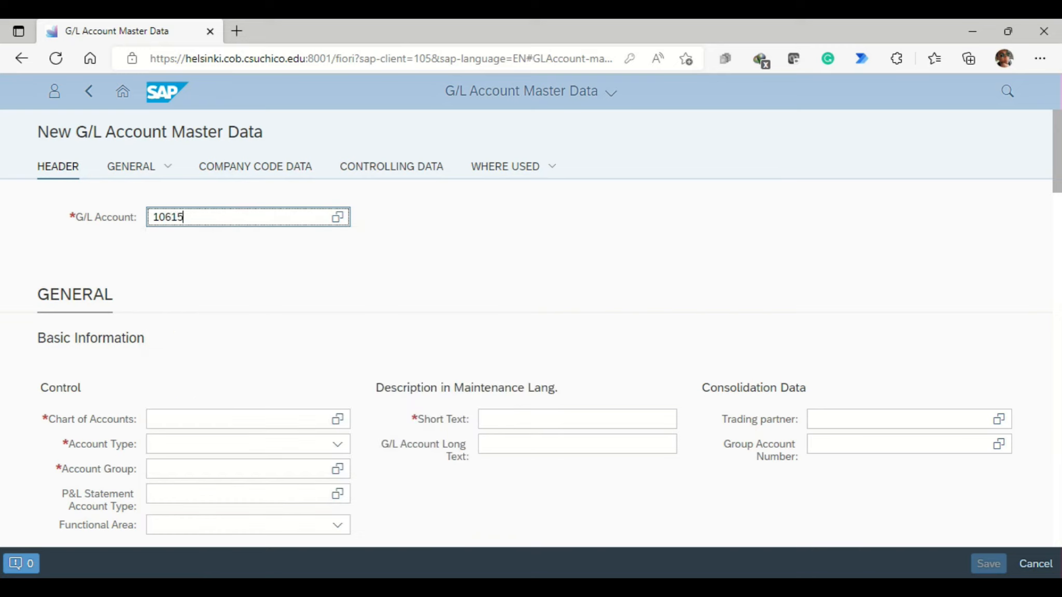
{"action": "type", "text": "5"}
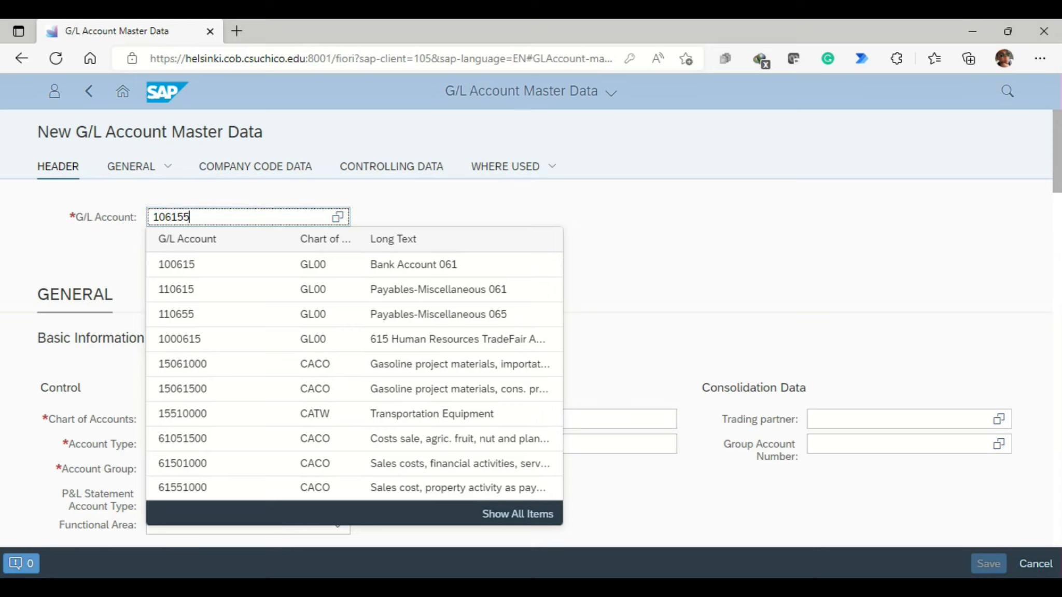
{"action": "left_click", "coordinate": [596, 223]}
- Set the new G/L account's chart of accounts to GL00
{"action": "left_click", "coordinate": [239, 419]}
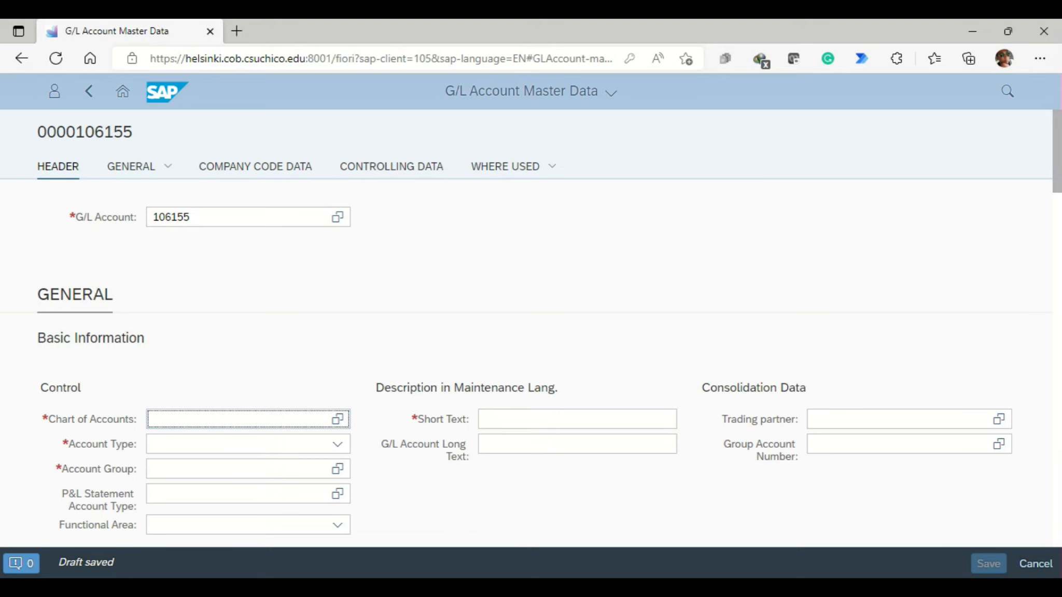
{"action": "scroll", "coordinate": [525, 363], "scroll_direction": "down", "scroll_amount": 2}
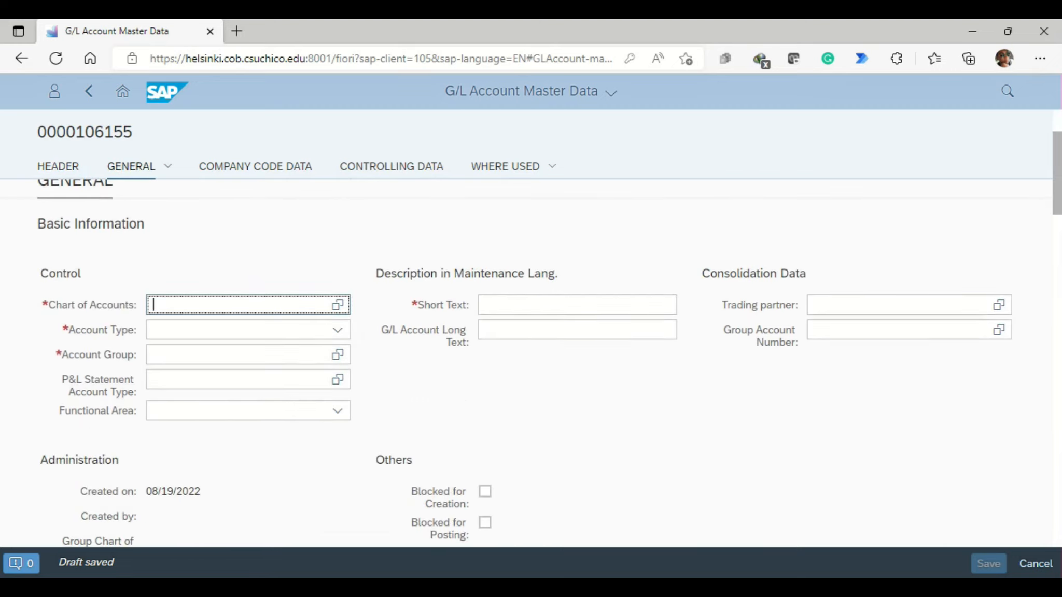
{"action": "type", "text": "gl"}
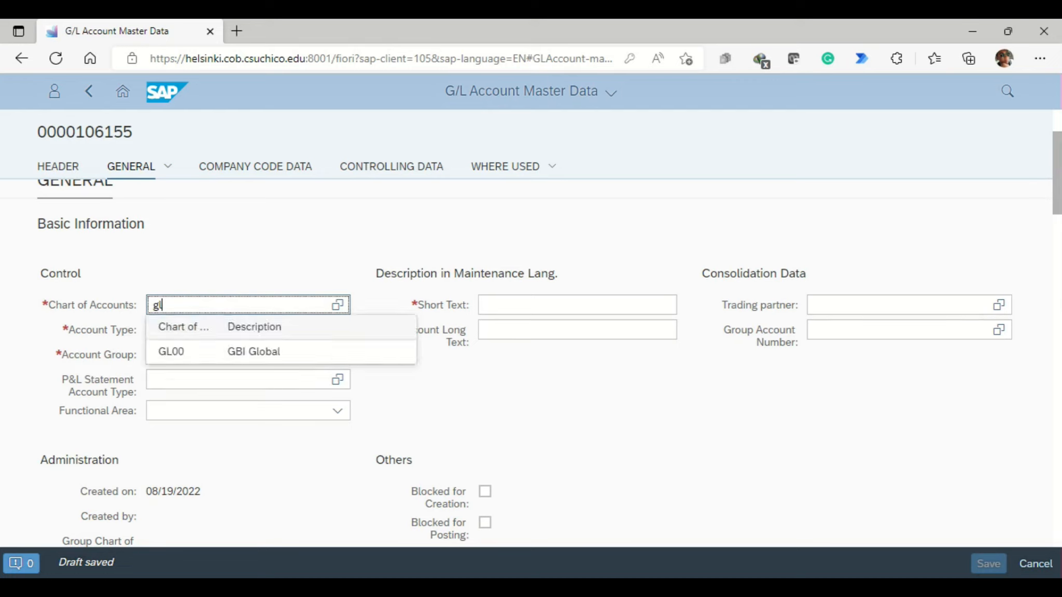
{"action": "type", "text": "00"}
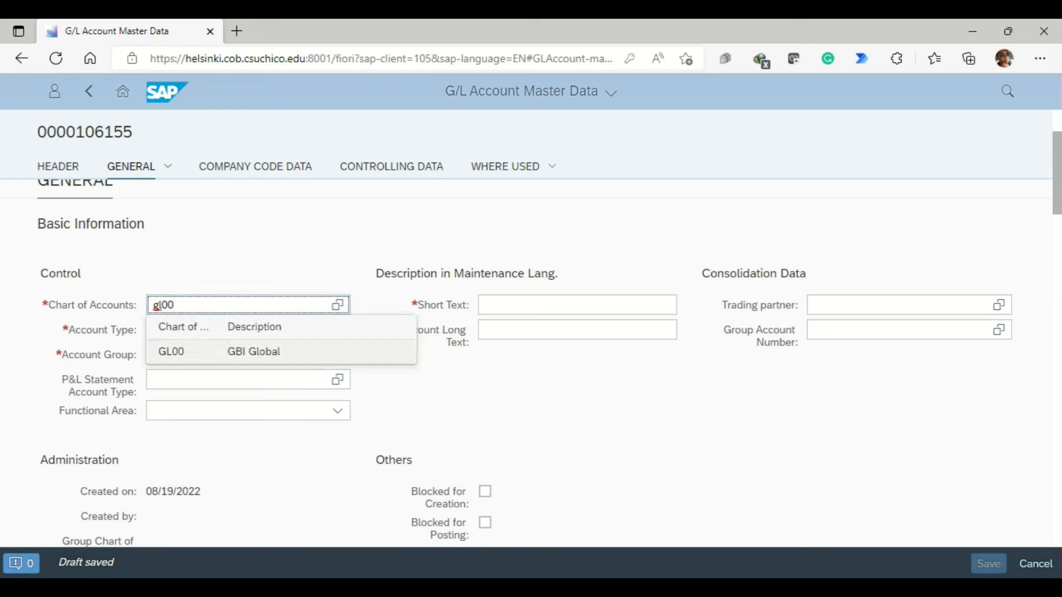
{"action": "key", "text": "Return"}
{"action": "key", "text": "Tab"}
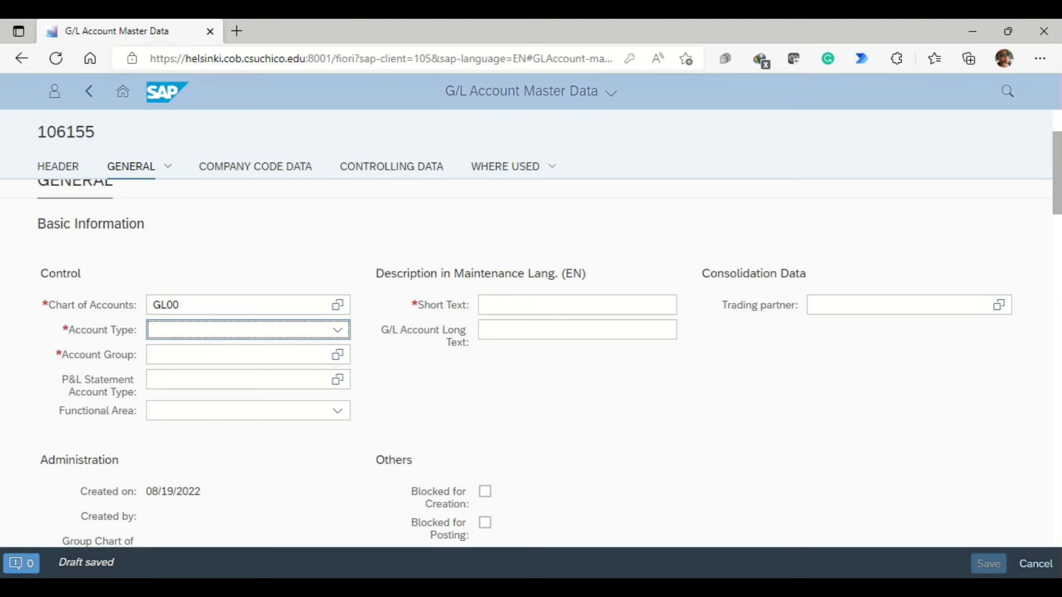
- Set the account type to Balance Sheet Account and the account group to LA (Liquid Assets)
{"action": "type", "text": "b"}
{"action": "key", "text": "Down"}
{"action": "key", "text": "Return"}
{"action": "left_click", "coordinate": [218, 354]}
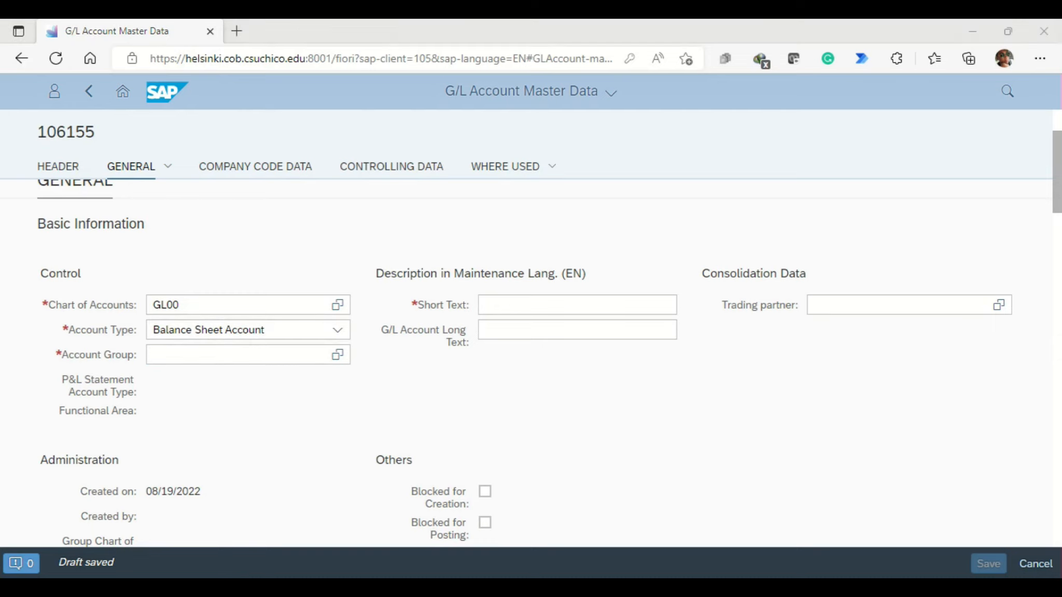
{"action": "left_click", "coordinate": [233, 355]}
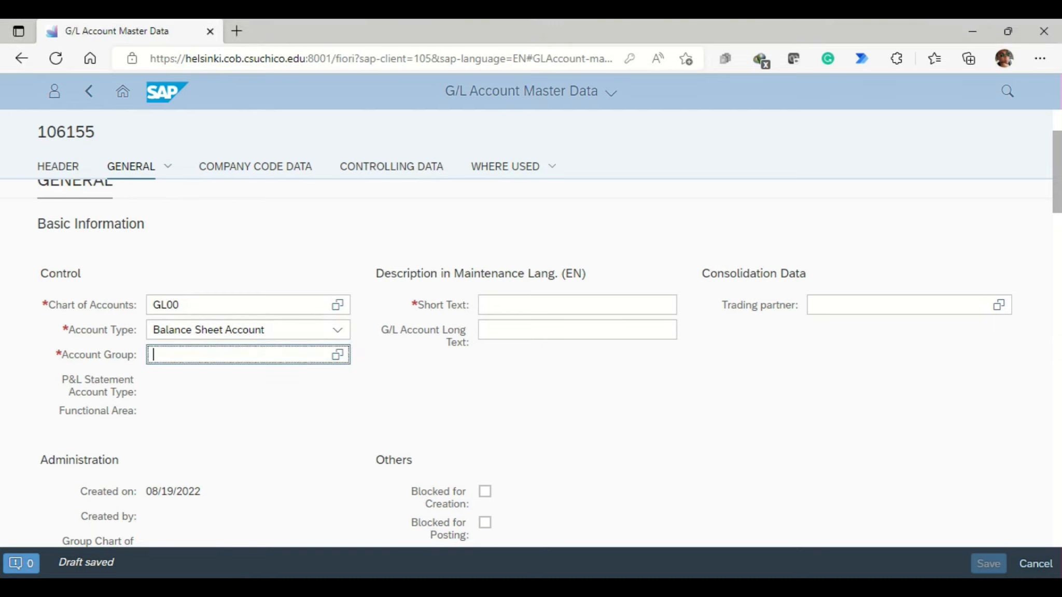
{"action": "type", "text": "LA"}
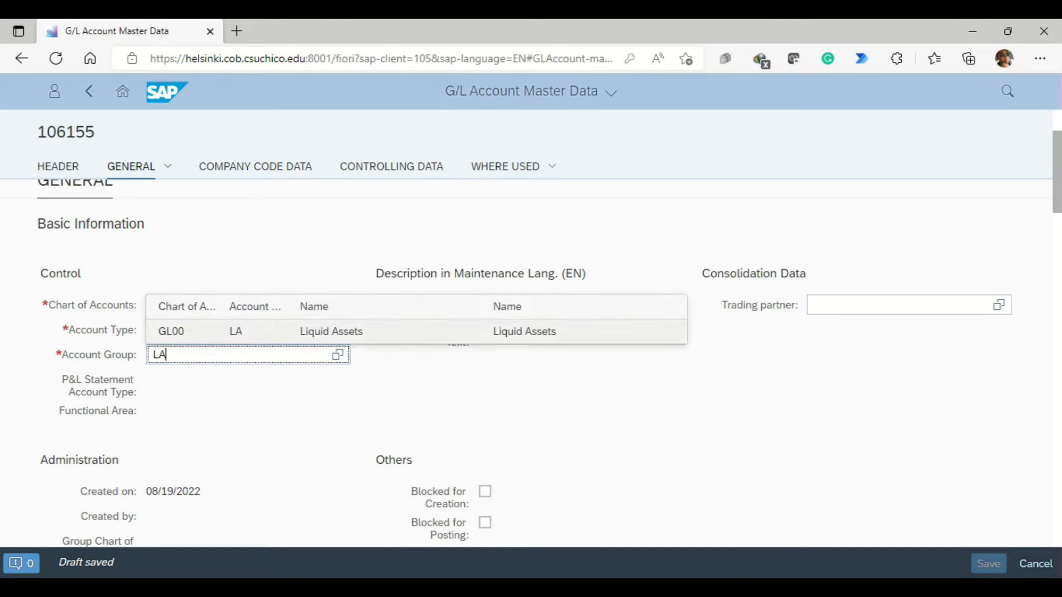
{"action": "left_click", "coordinate": [254, 331]}
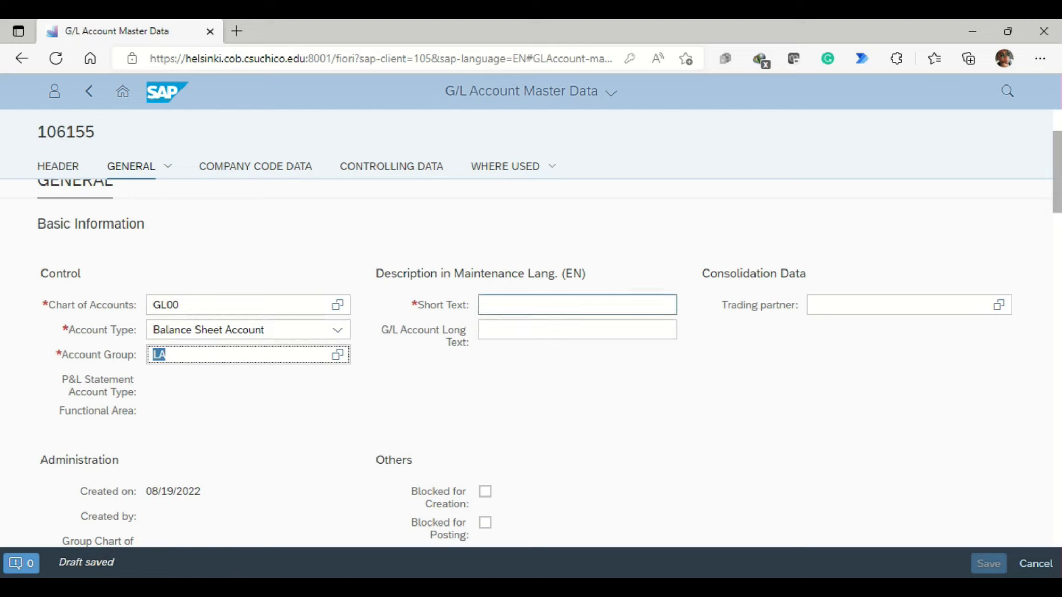
- Enter Bank 615 as the G/L account's short text
{"action": "left_click", "coordinate": [577, 305]}
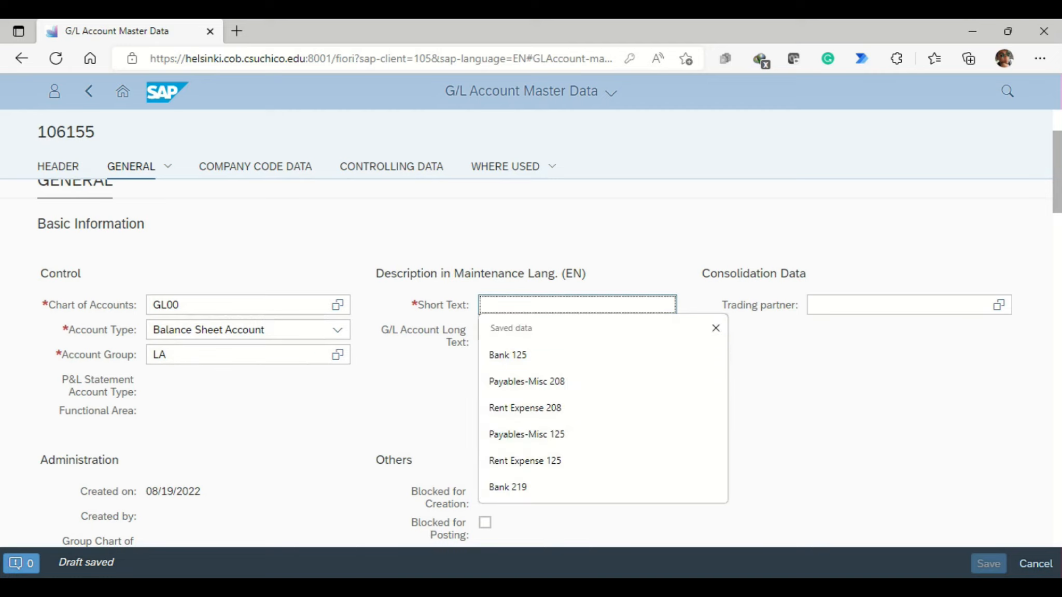
{"action": "key", "text": "Down"}
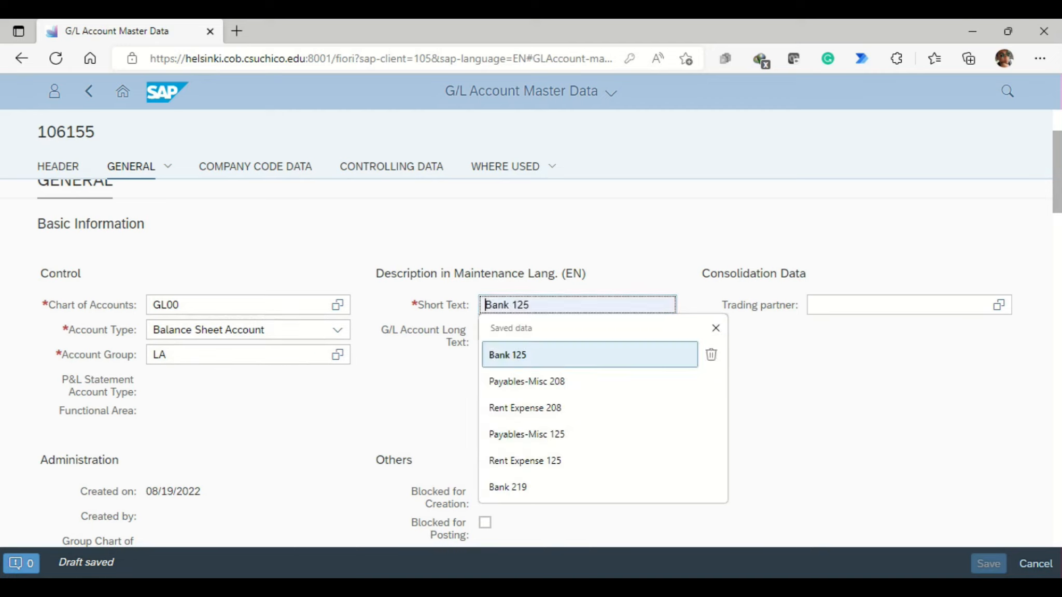
{"action": "key", "text": "Return"}
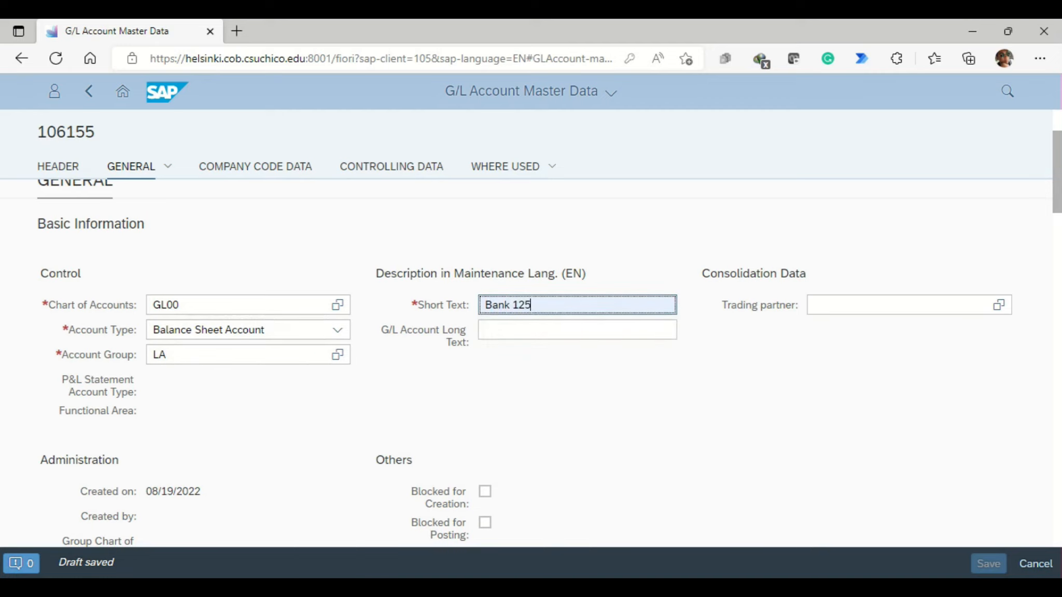
{"action": "key", "text": "BackSpace"}
{"action": "key", "text": "BackSpace"}
{"action": "key", "text": "BackSpace"}
{"action": "type", "text": "6"}
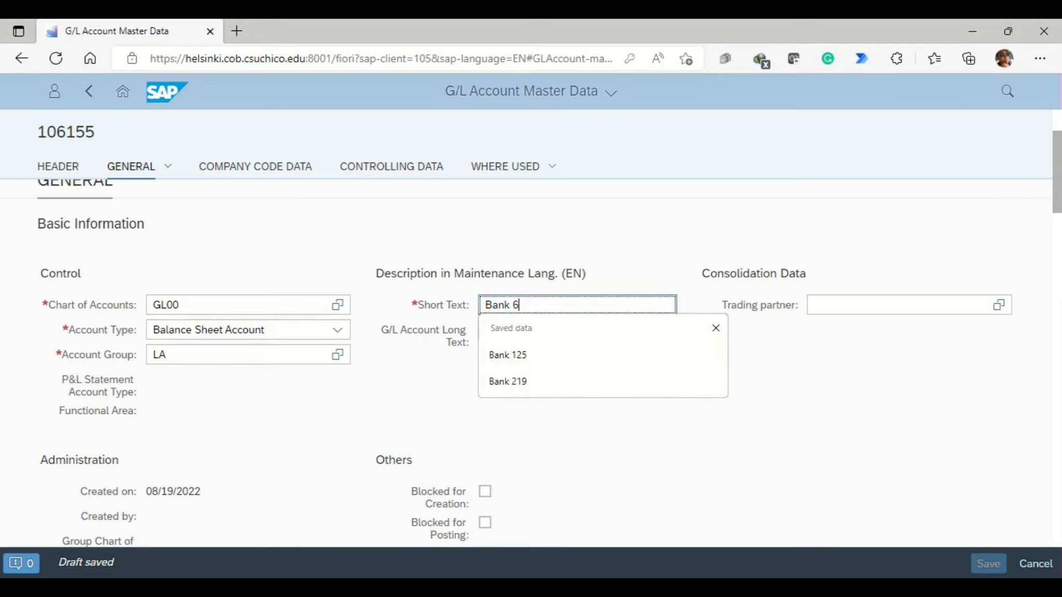
{"action": "type", "text": "15"}
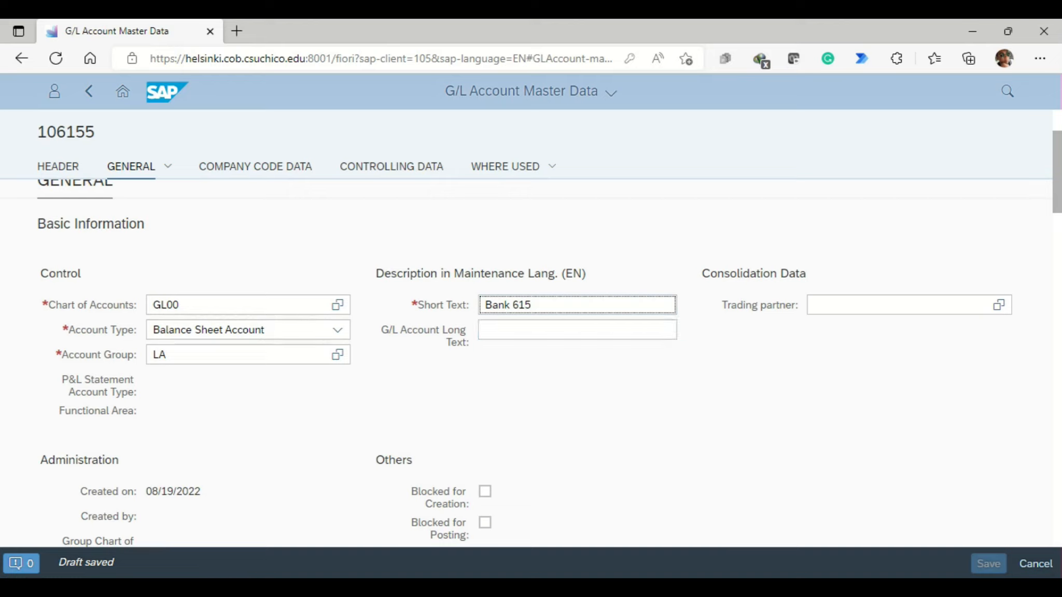
- Copy the short text Bank 615 into the G/L account long text
{"action": "left_click", "coordinate": [576, 330]}
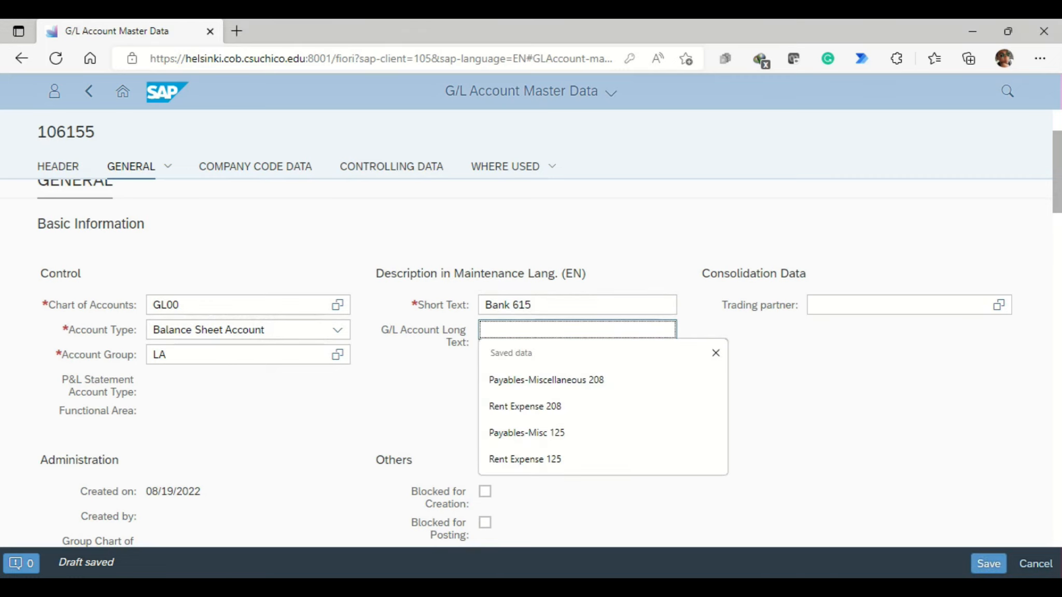
{"action": "key", "text": "shift+Tab"}
{"action": "key", "text": "ctrl+c"}
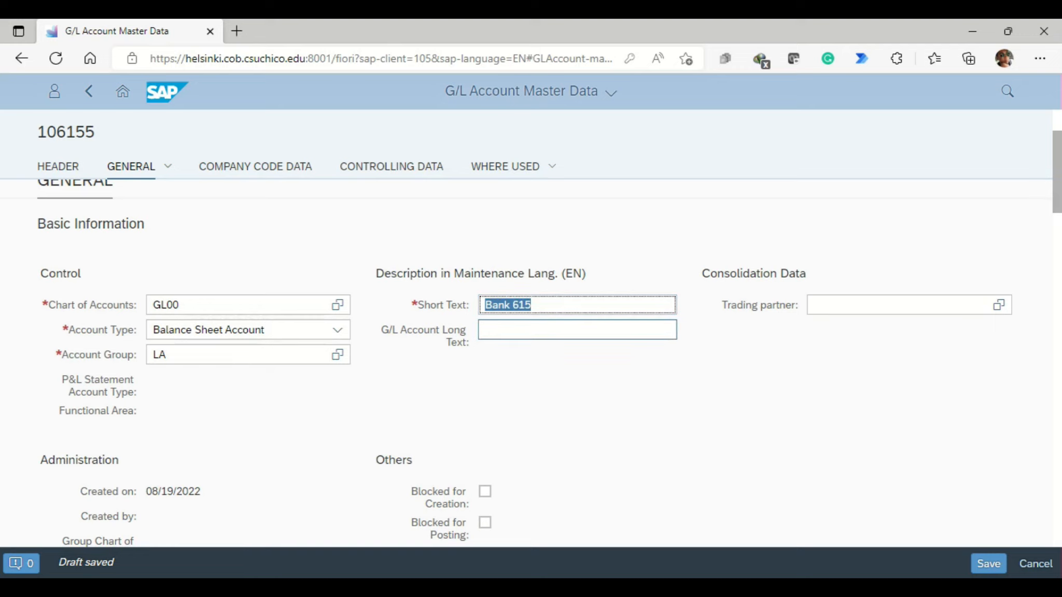
{"action": "left_click", "coordinate": [559, 329]}
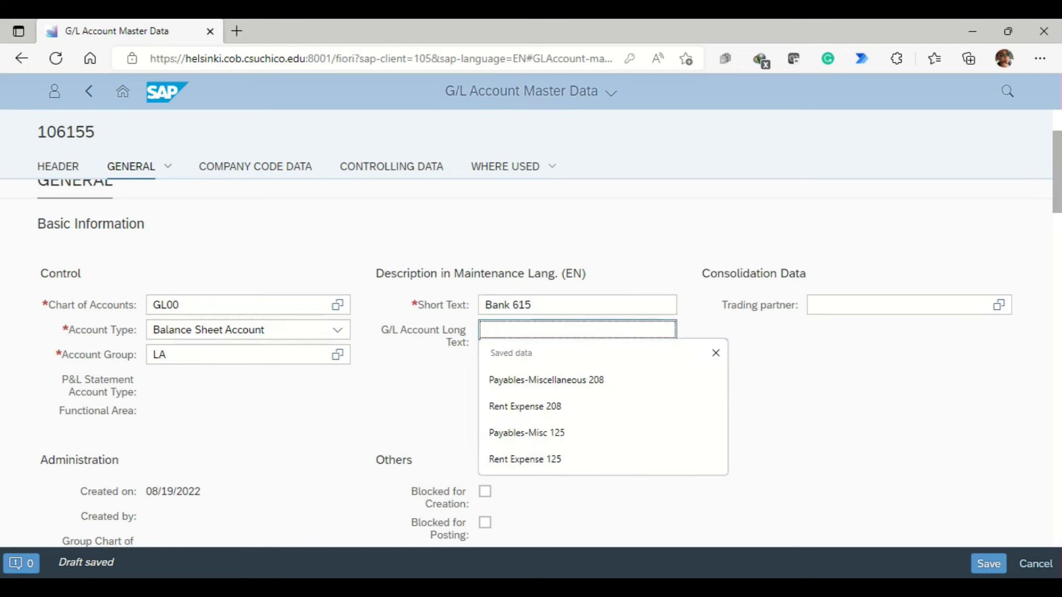
{"action": "key", "text": "ctrl+v"}
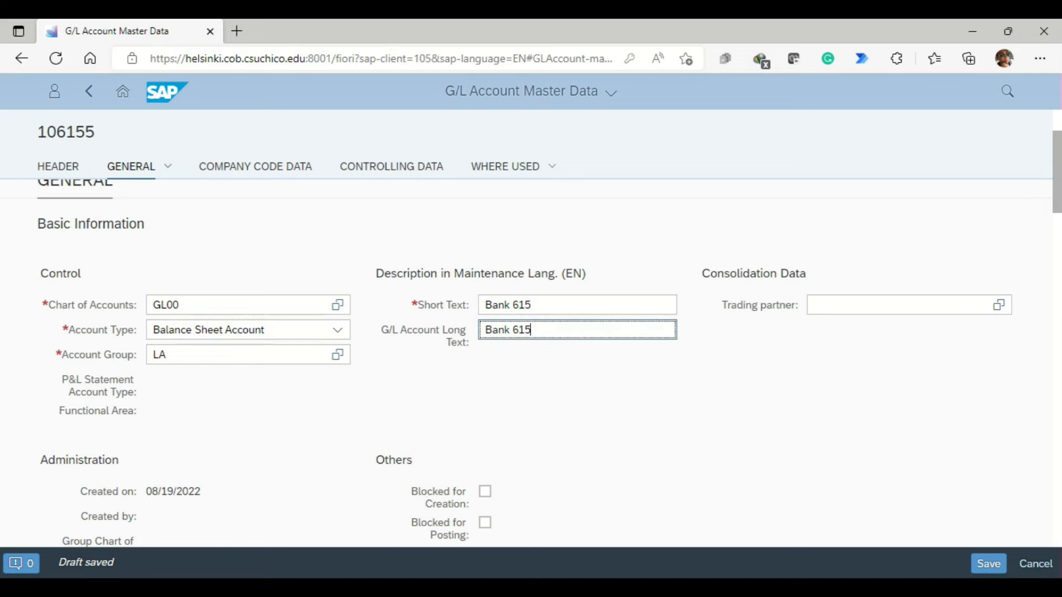
- Add a company code assignment for US00 and enable Only Balance in Local Currency for it
{"action": "scroll", "coordinate": [527, 363], "scroll_direction": "down", "scroll_amount": 3}
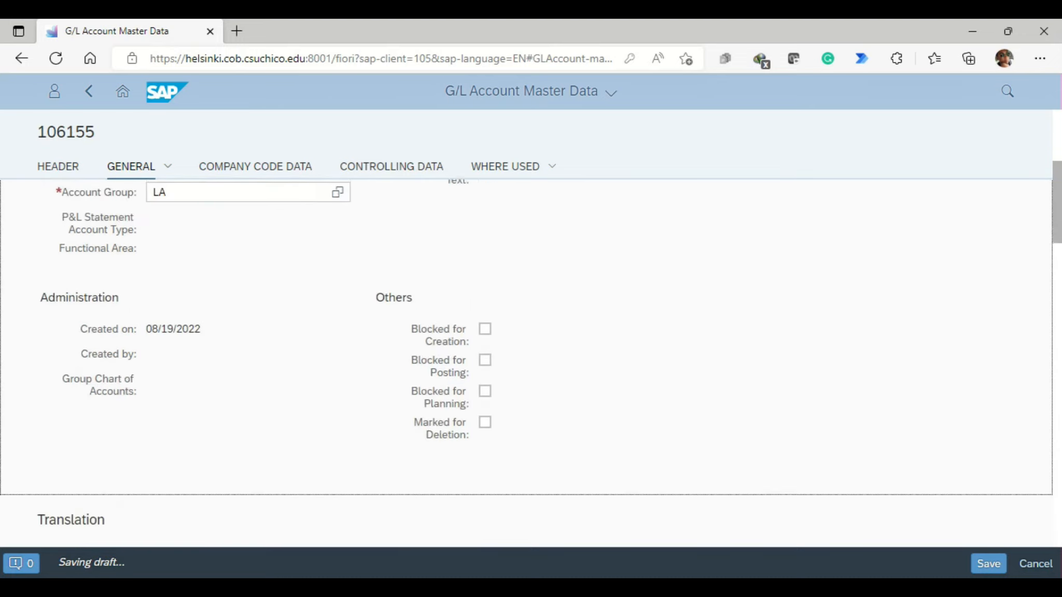
{"action": "scroll", "coordinate": [527, 363], "scroll_direction": "down", "scroll_amount": 3}
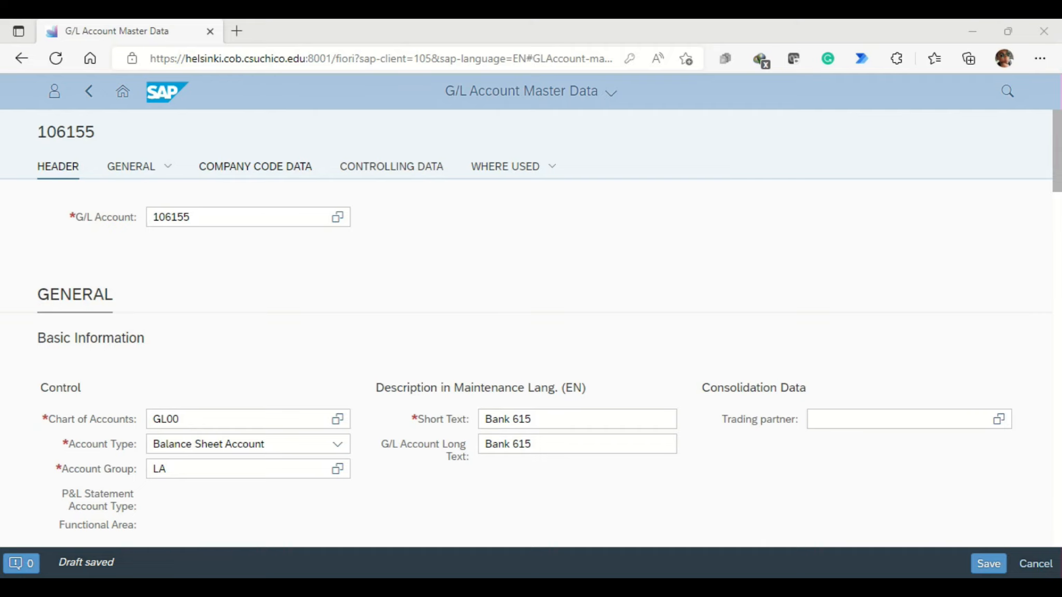
{"action": "left_click", "coordinate": [255, 166]}
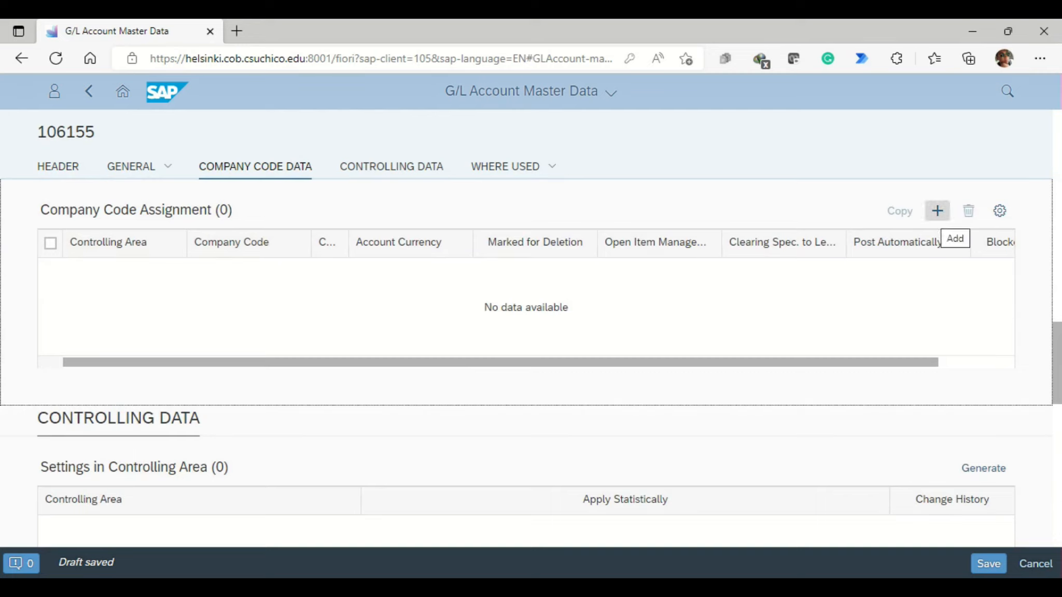
{"action": "left_click", "coordinate": [937, 210]}
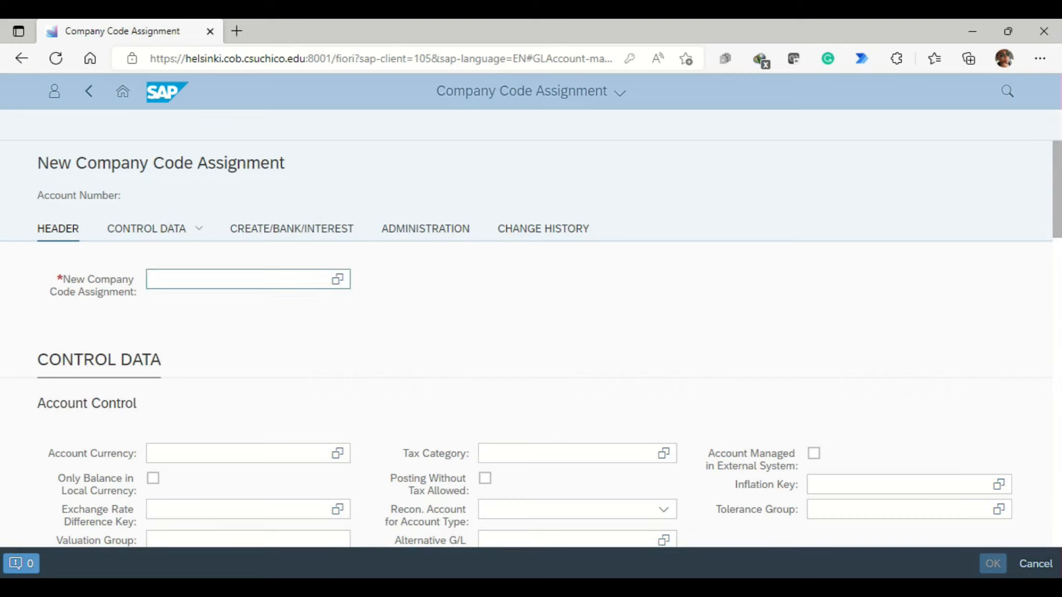
{"action": "type", "text": "us"}
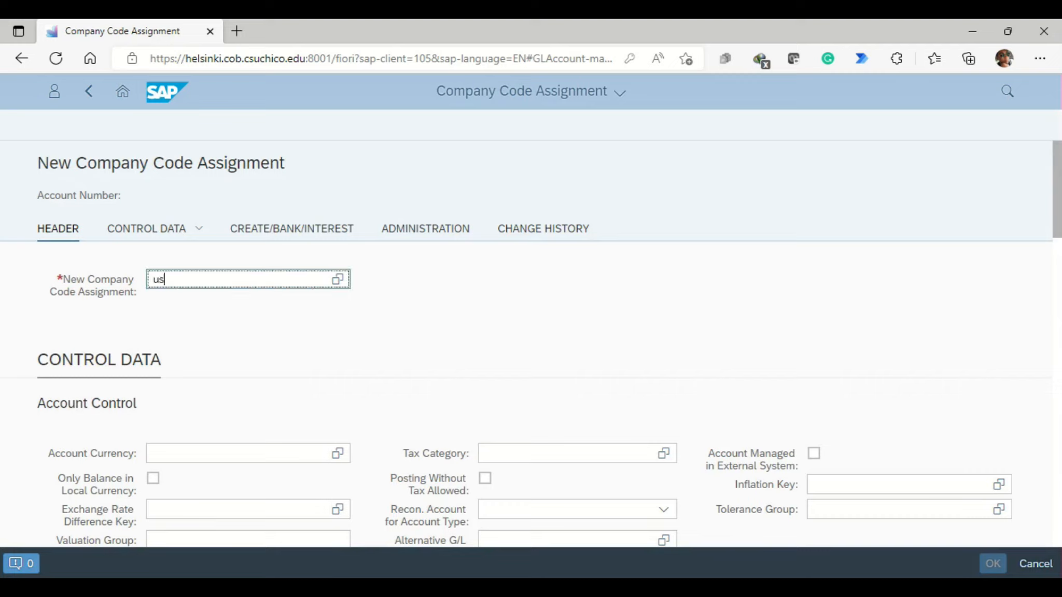
{"action": "type", "text": "00"}
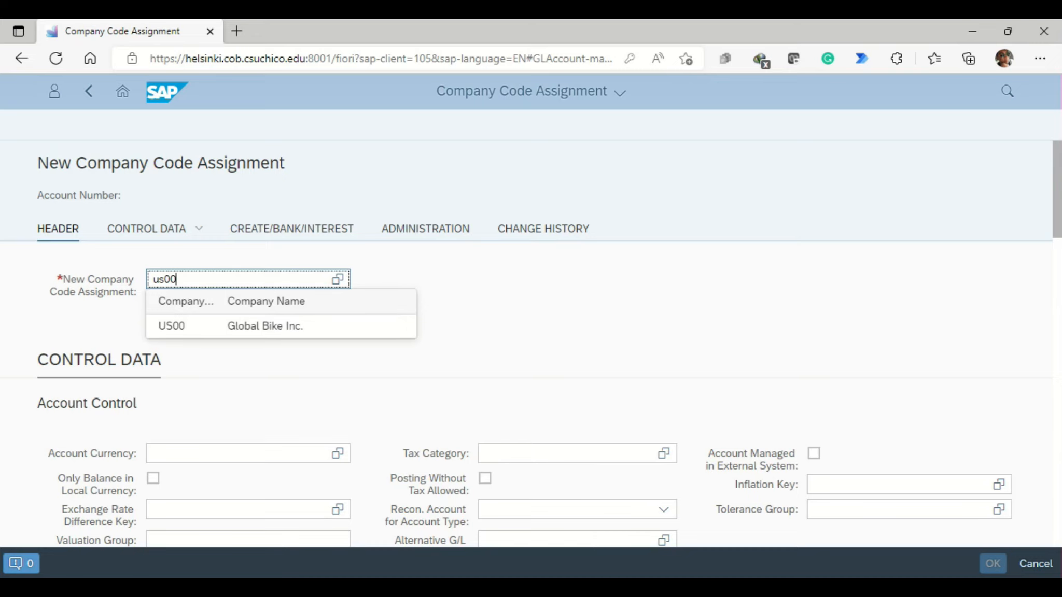
{"action": "key", "text": "Return"}
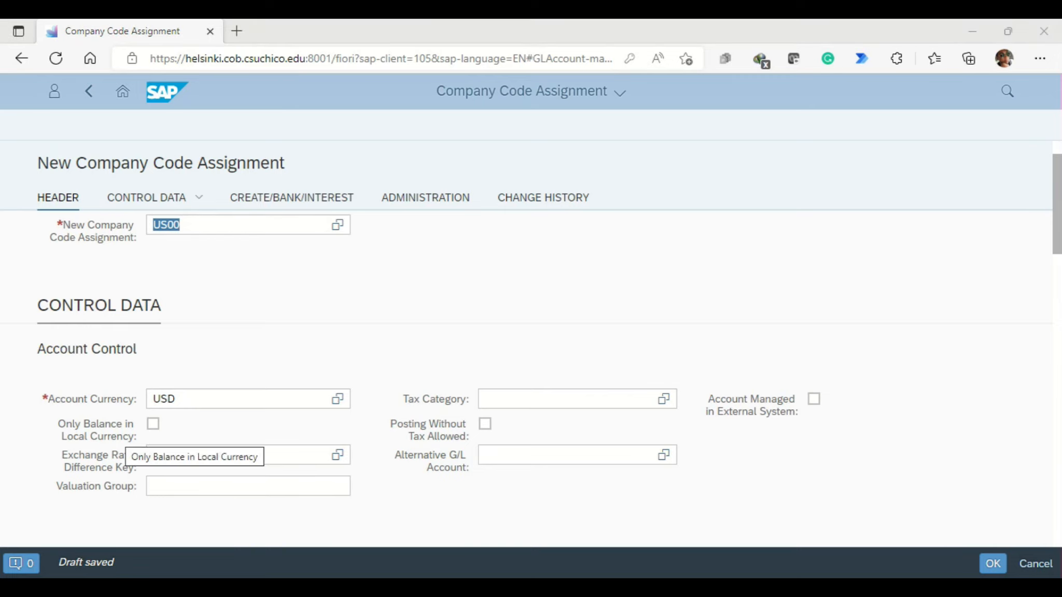
{"action": "left_click", "coordinate": [153, 424]}
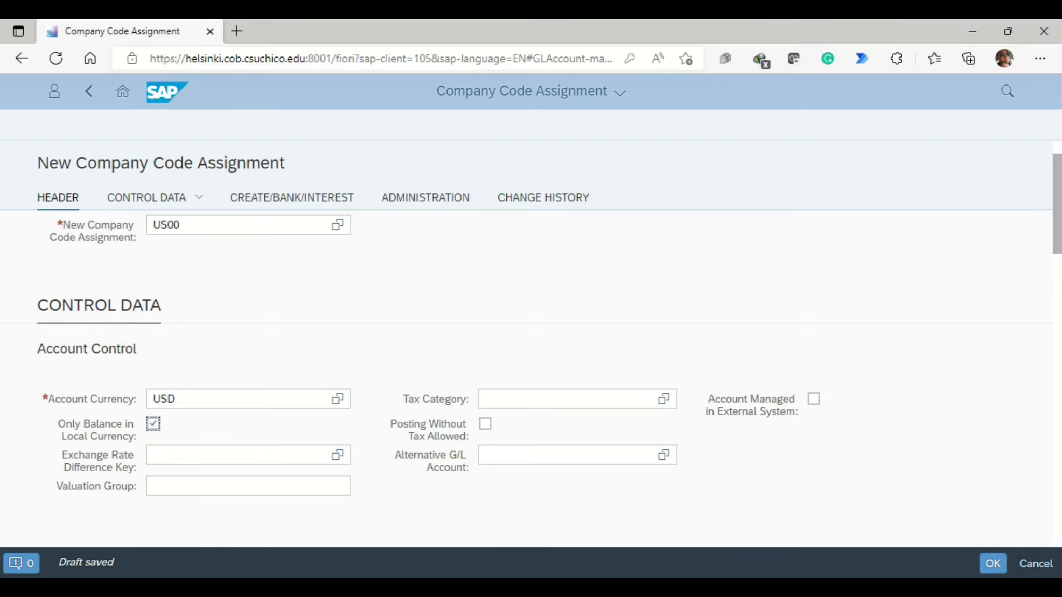
- Set the sort key of the US00 company code assignment to 001 (Posting date) under Account Management
{"action": "scroll", "coordinate": [530, 363], "scroll_direction": "down", "scroll_amount": 3}
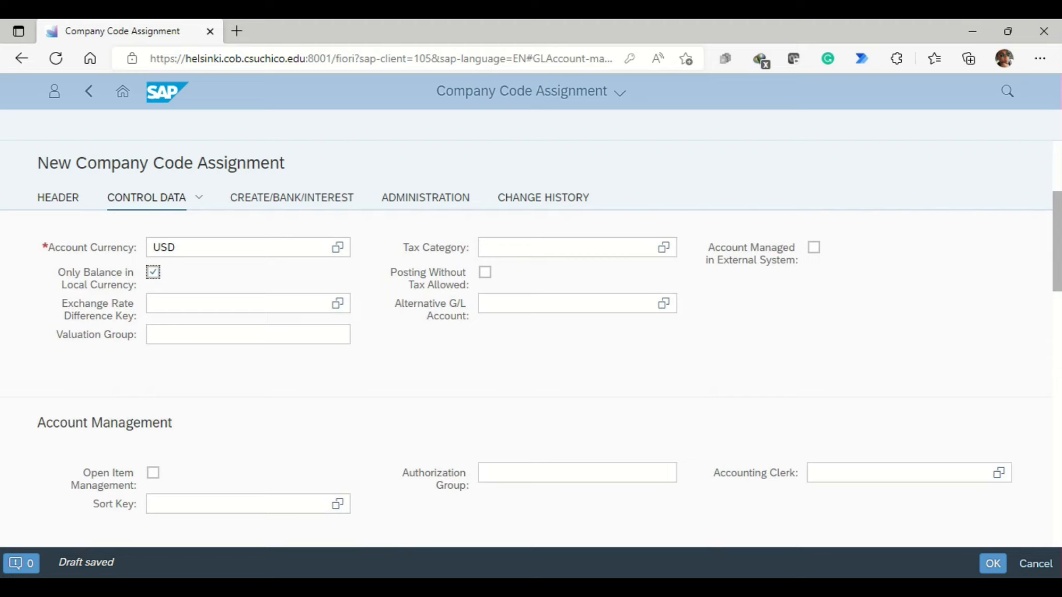
{"action": "scroll", "coordinate": [249, 453], "scroll_direction": "down", "scroll_amount": 1}
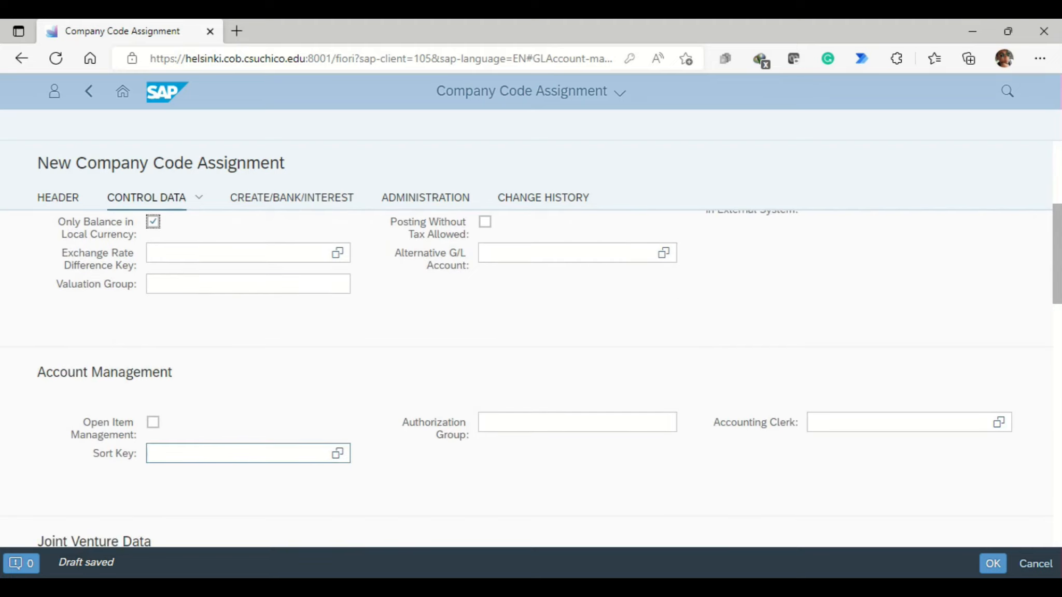
{"action": "left_click", "coordinate": [239, 453]}
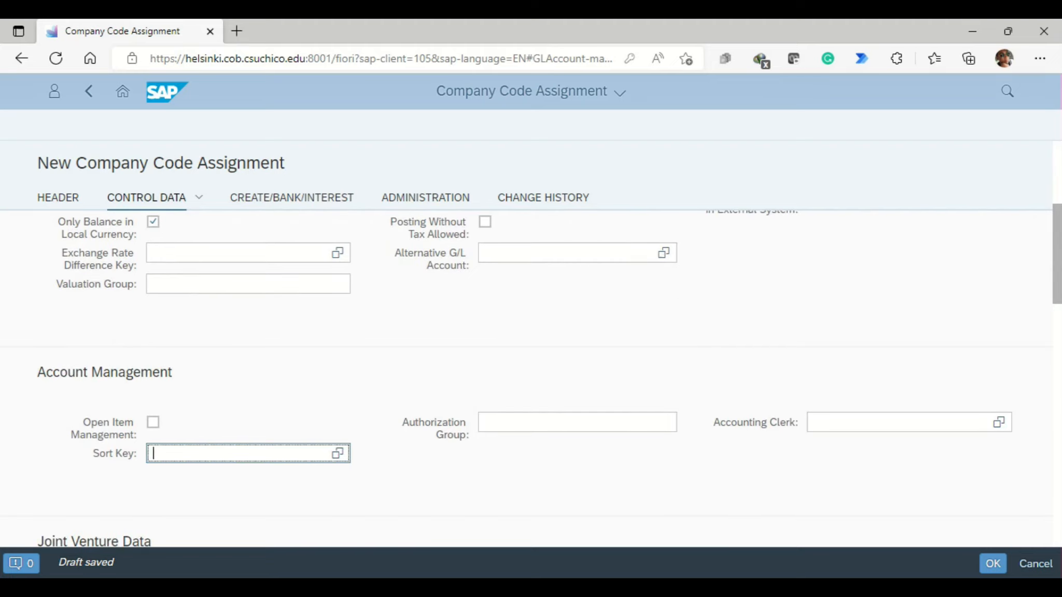
{"action": "type", "text": "001"}
{"action": "key", "text": "Down"}
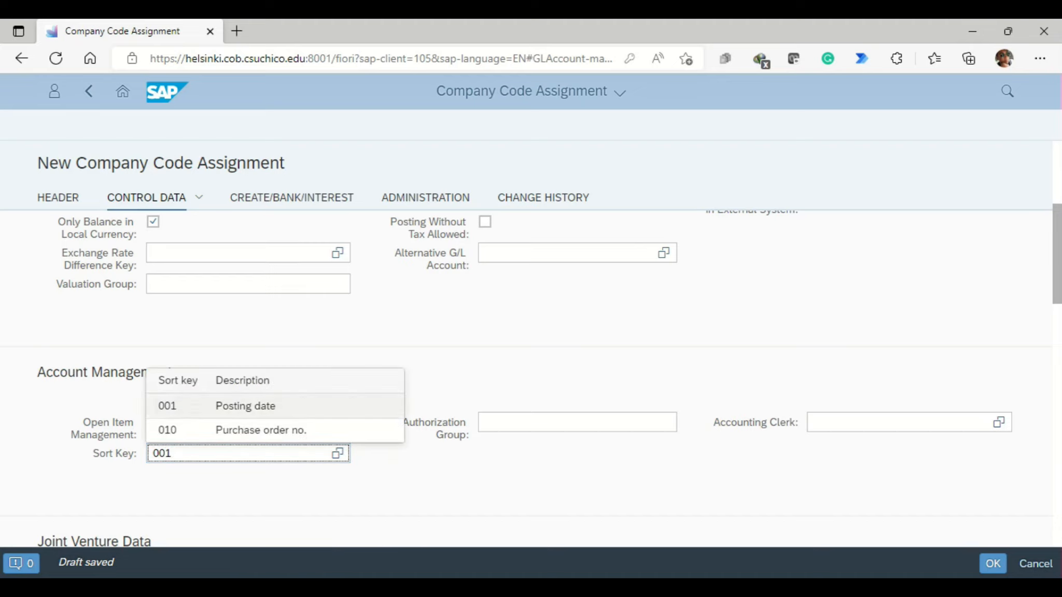
{"action": "key", "text": "Return"}
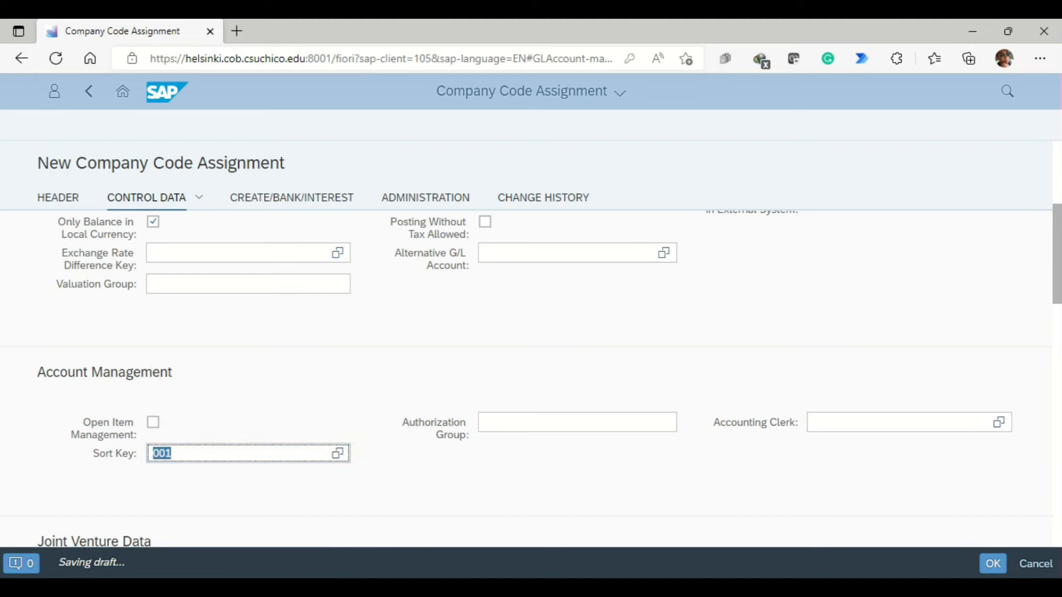
- Set the field status group to ZGBS (General Balance Sheet Accounts) in the document creation control data
{"action": "scroll", "coordinate": [531, 363], "scroll_direction": "down", "scroll_amount": 5}
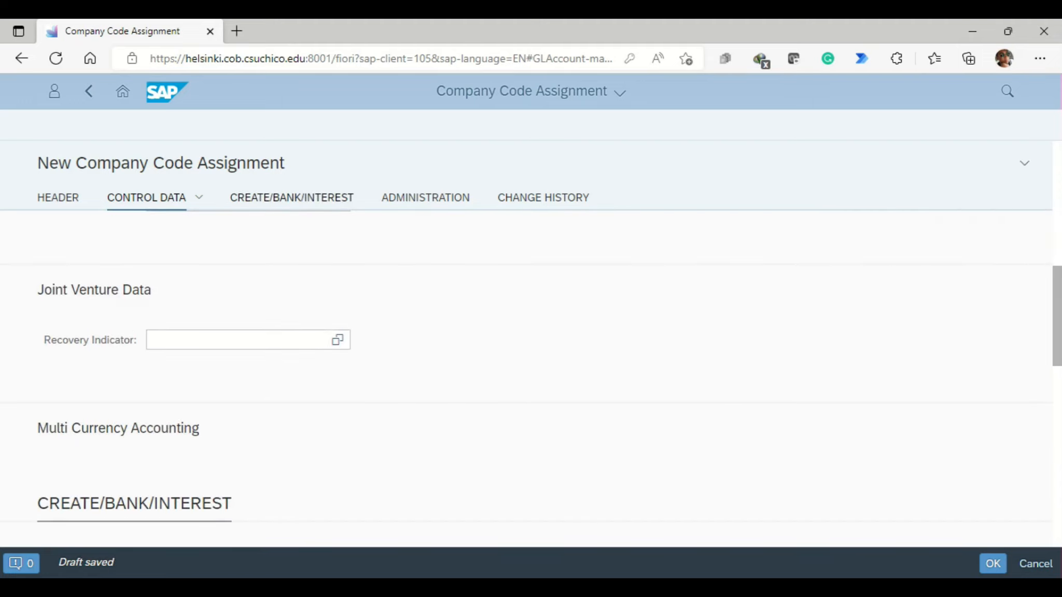
{"action": "scroll", "coordinate": [531, 389], "scroll_direction": "down", "scroll_amount": 1}
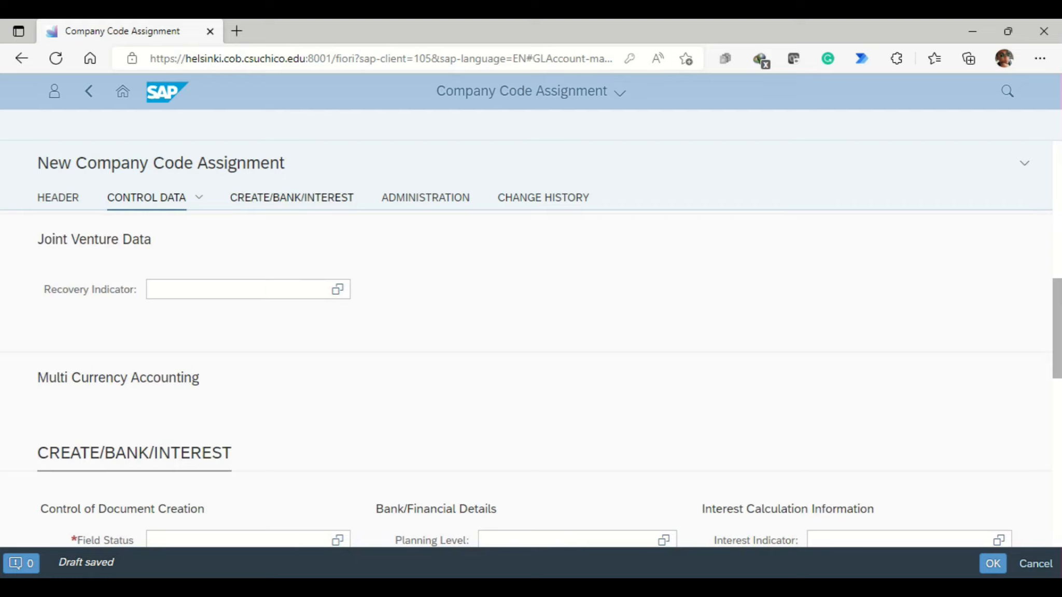
{"action": "left_click", "coordinate": [292, 198]}
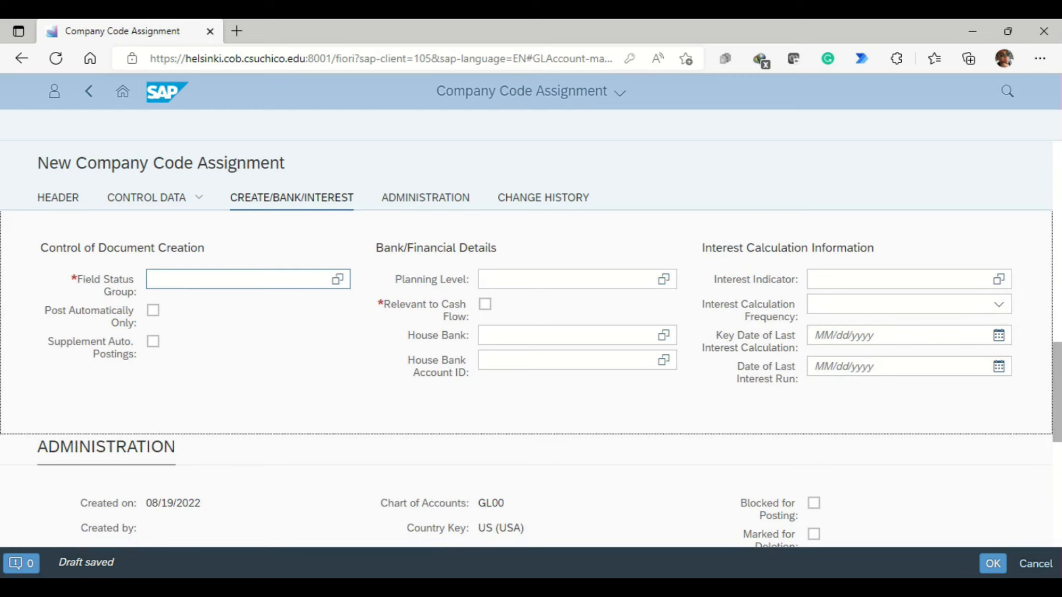
{"action": "scroll", "coordinate": [525, 378], "scroll_direction": "up", "scroll_amount": 1}
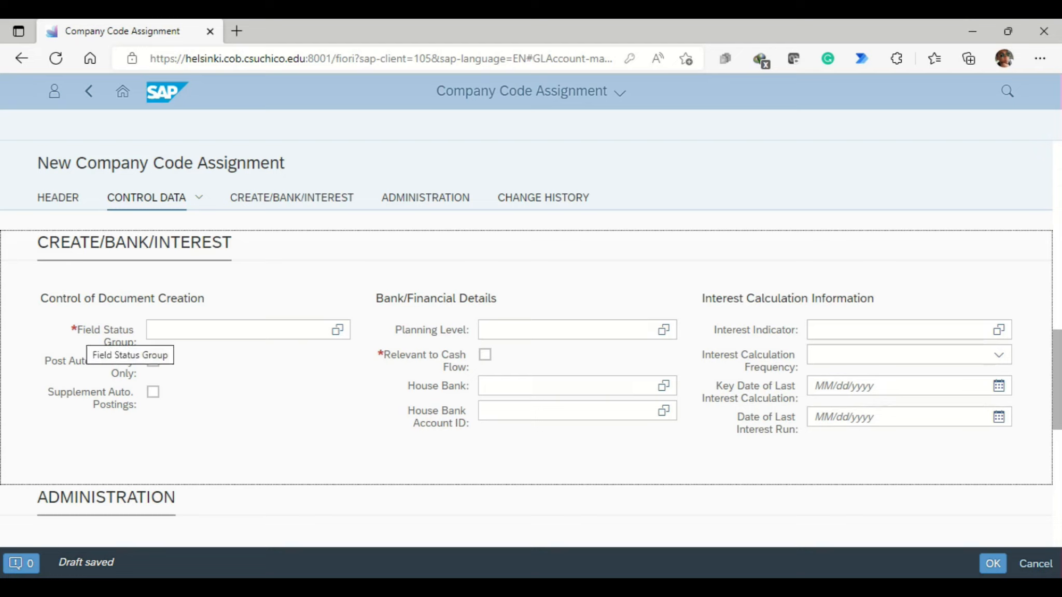
{"action": "left_click", "coordinate": [238, 329]}
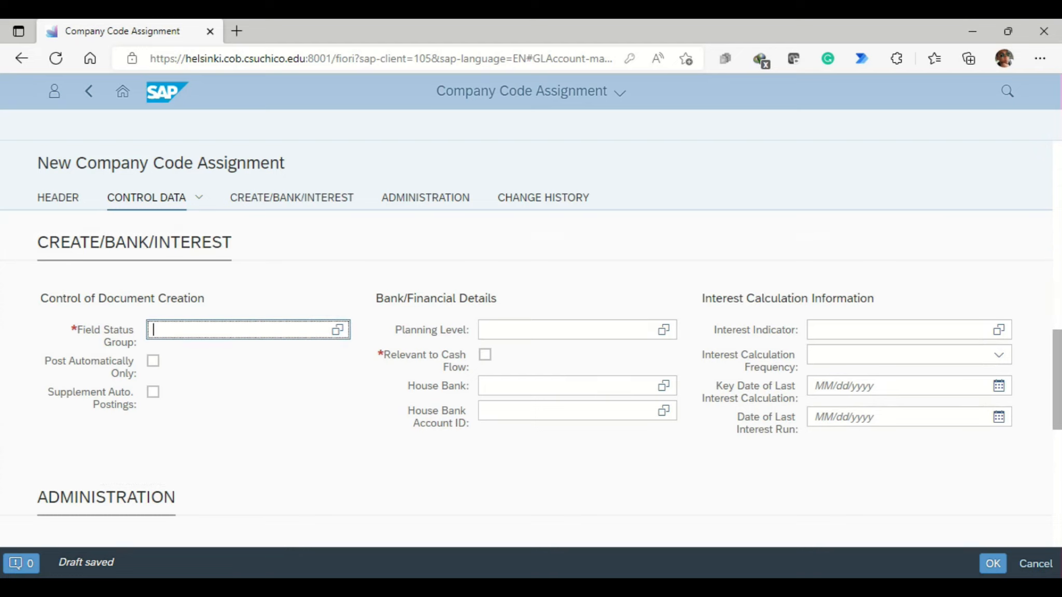
{"action": "type", "text": "ZGBS"}
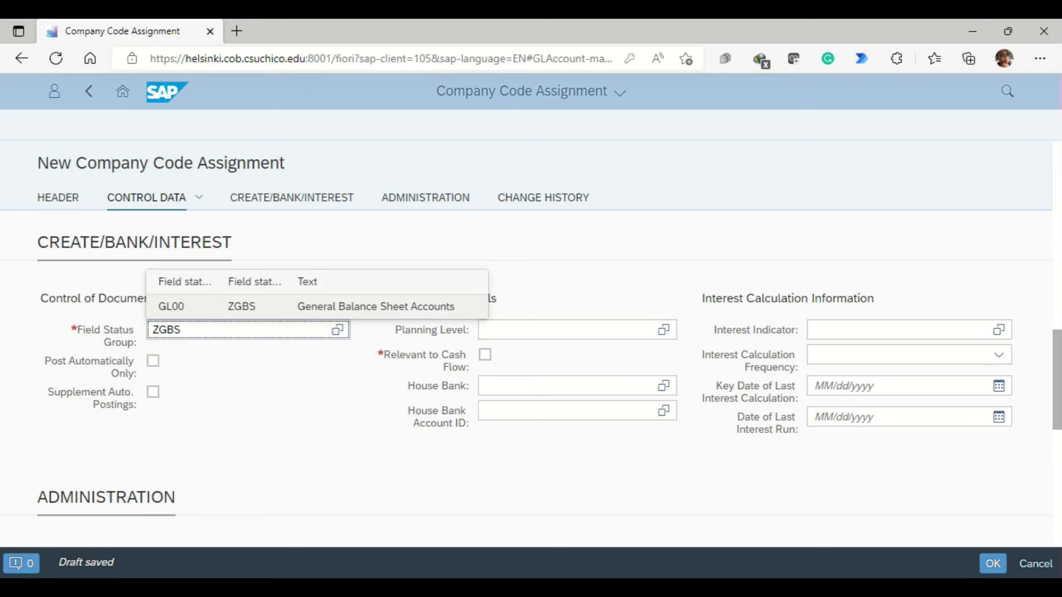
{"action": "left_click", "coordinate": [425, 306]}
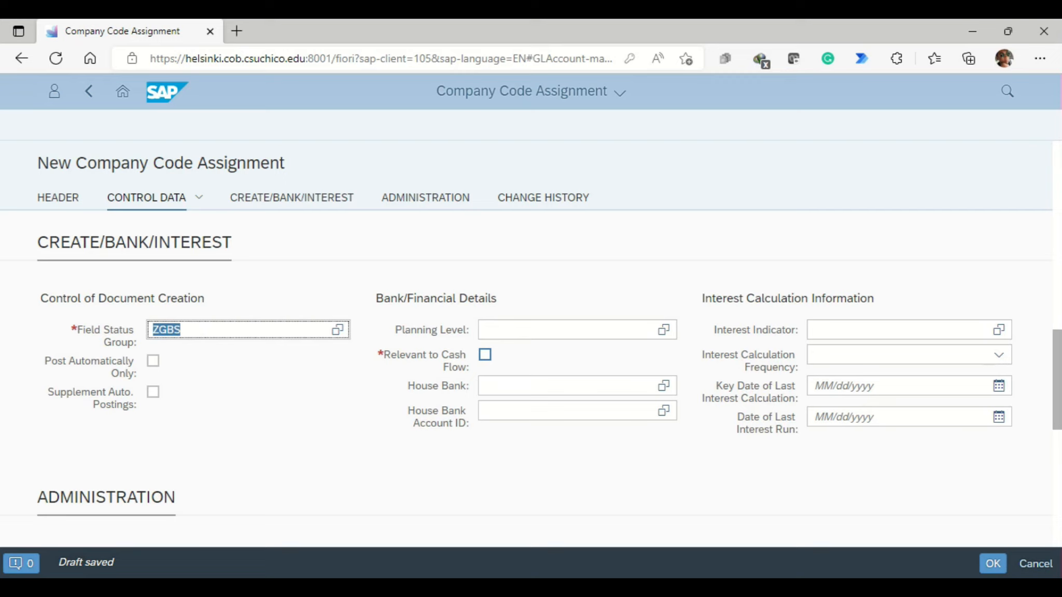
- Mark the account as relevant to cash flow and accept the US00 company code assignment
{"action": "left_click", "coordinate": [484, 355]}
{"action": "scroll", "coordinate": [531, 363], "scroll_direction": "down", "scroll_amount": 2}
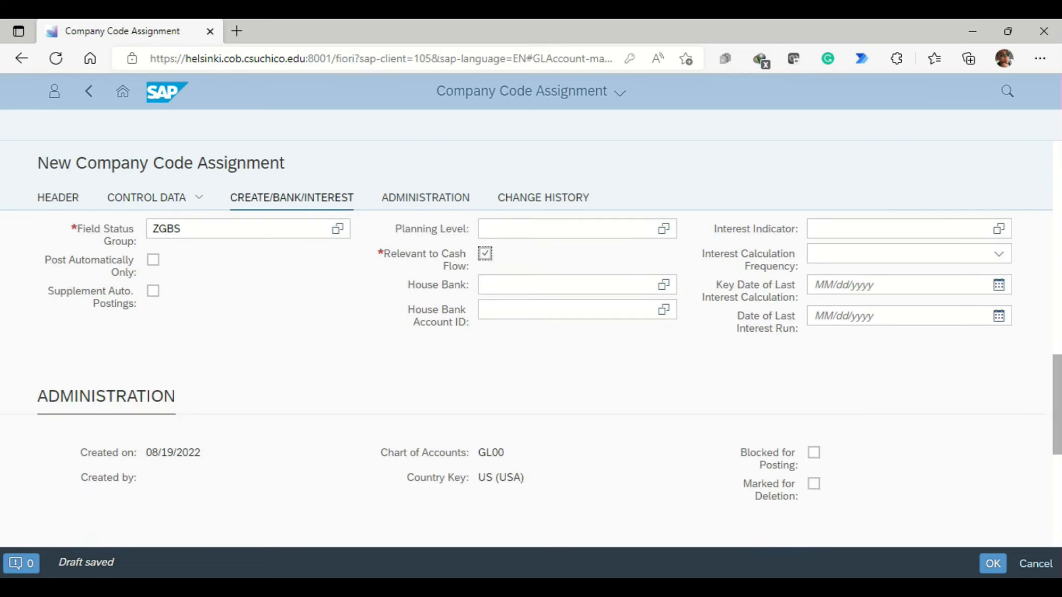
{"action": "scroll", "coordinate": [531, 377], "scroll_direction": "down", "scroll_amount": 1}
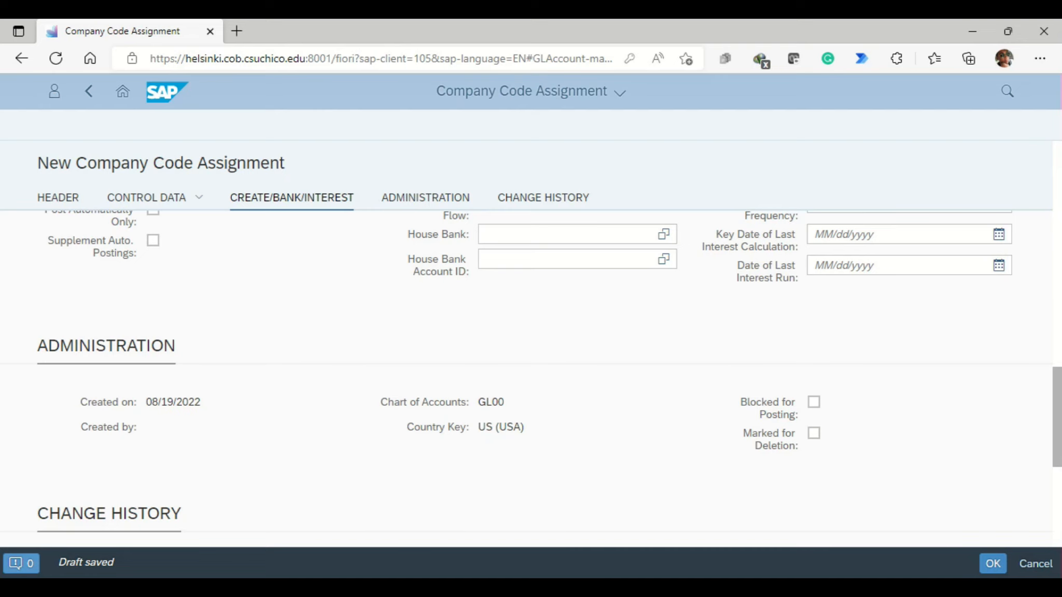
{"action": "left_click", "coordinate": [992, 564]}
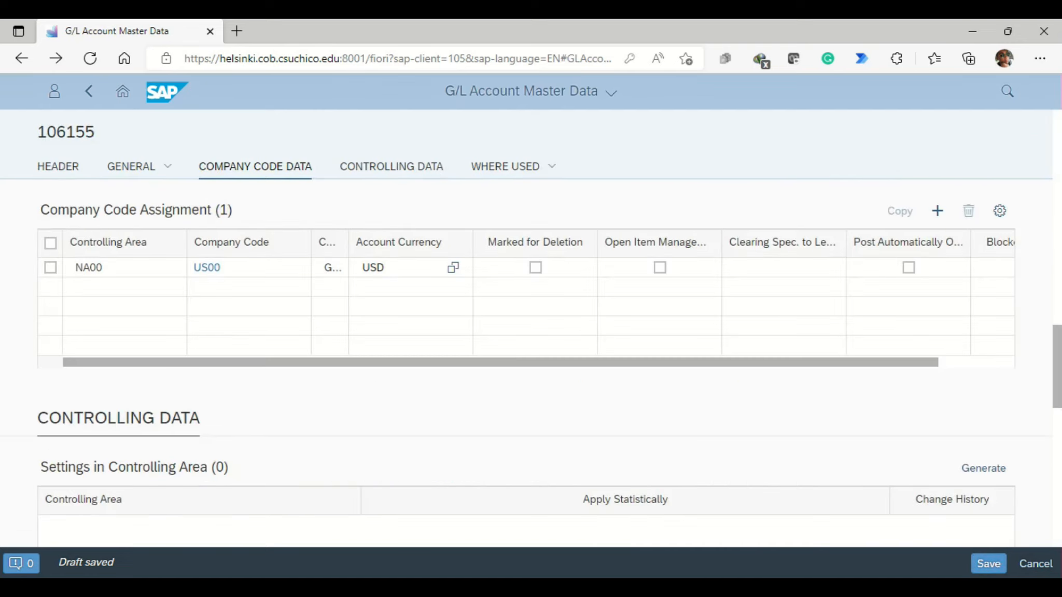
- Review the draft Bank 615 account's general data, translation, company code assignment, controlling data and where-used sections
{"action": "scroll", "coordinate": [531, 363], "scroll_direction": "up", "scroll_amount": 15}
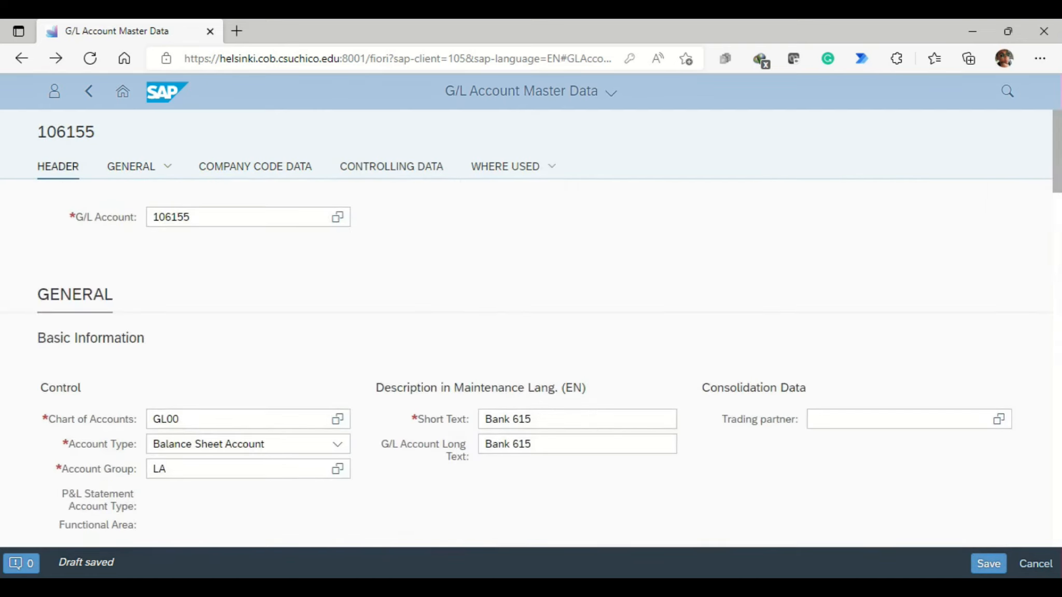
{"action": "scroll", "coordinate": [531, 363], "scroll_direction": "down", "scroll_amount": 2}
{"action": "scroll", "coordinate": [531, 363], "scroll_direction": "up", "scroll_amount": 2}
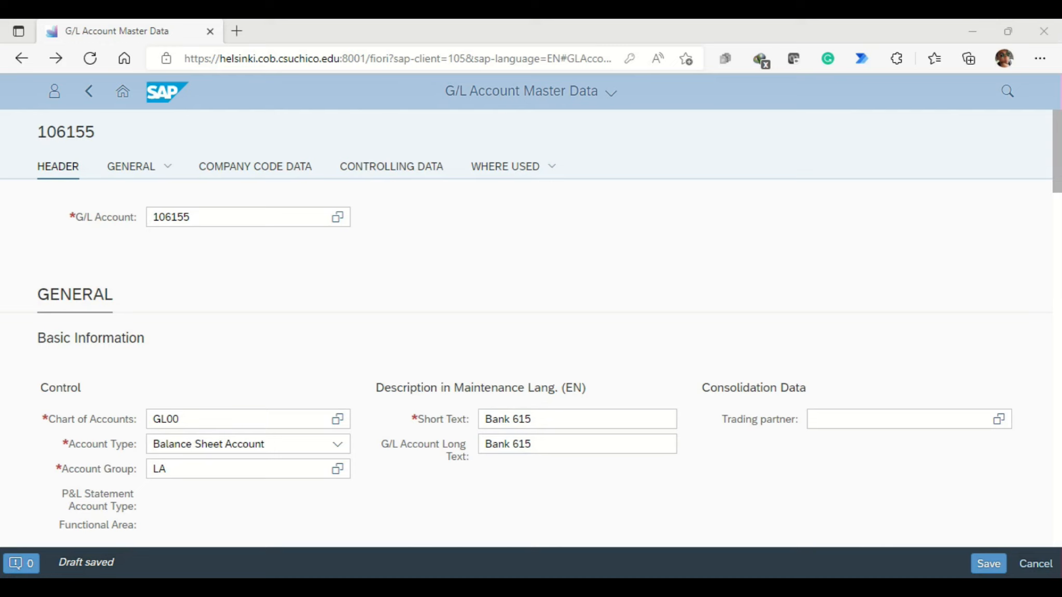
{"action": "scroll", "coordinate": [578, 435], "scroll_direction": "down", "scroll_amount": 3}
{"action": "scroll", "coordinate": [577, 435], "scroll_direction": "up", "scroll_amount": 3}
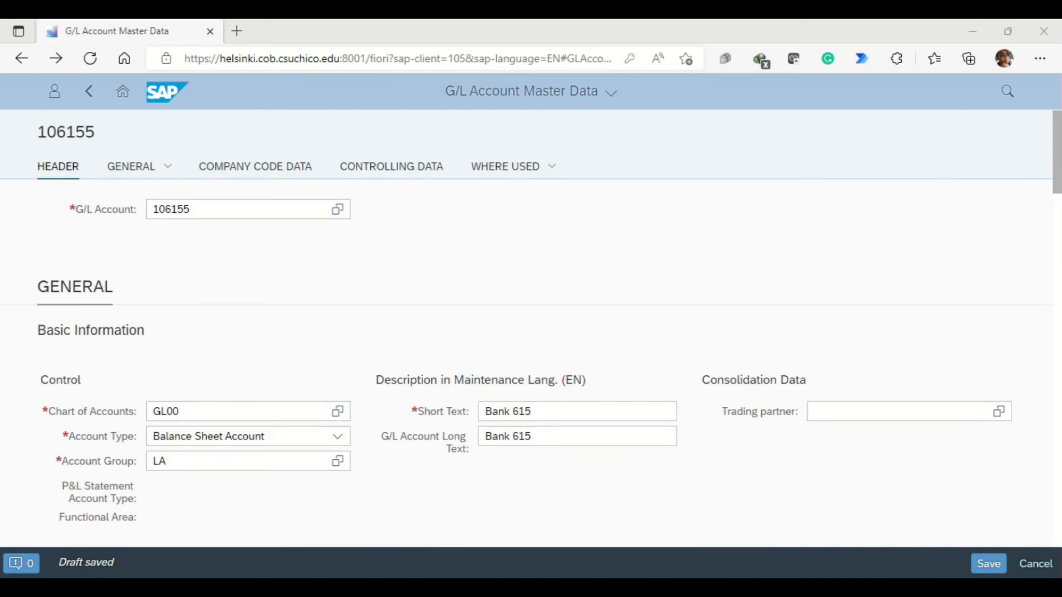
{"action": "scroll", "coordinate": [524, 363], "scroll_direction": "up", "scroll_amount": 1}
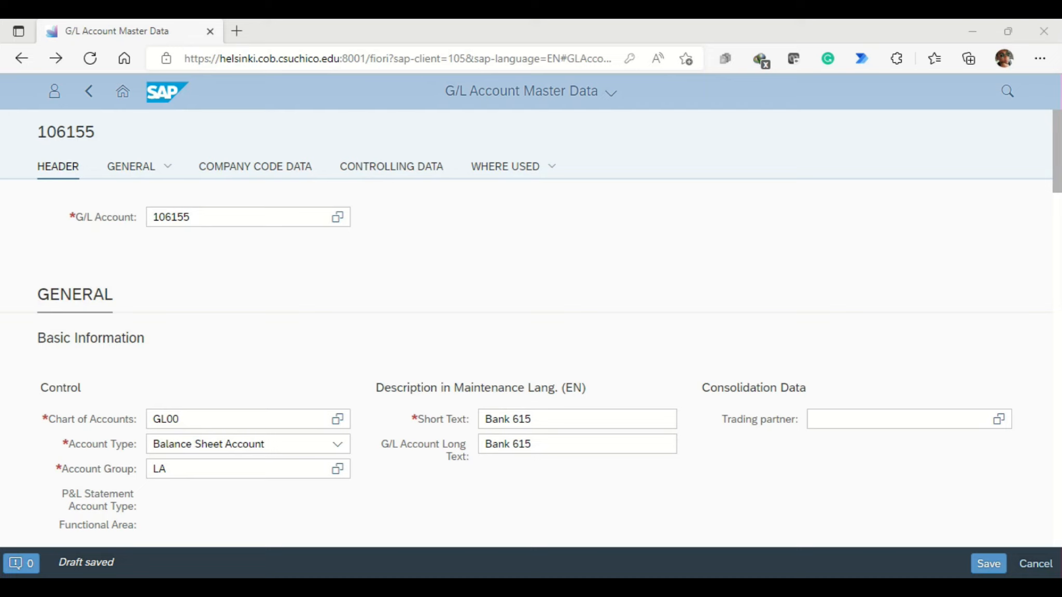
{"action": "scroll", "coordinate": [531, 362], "scroll_direction": "down", "scroll_amount": 2}
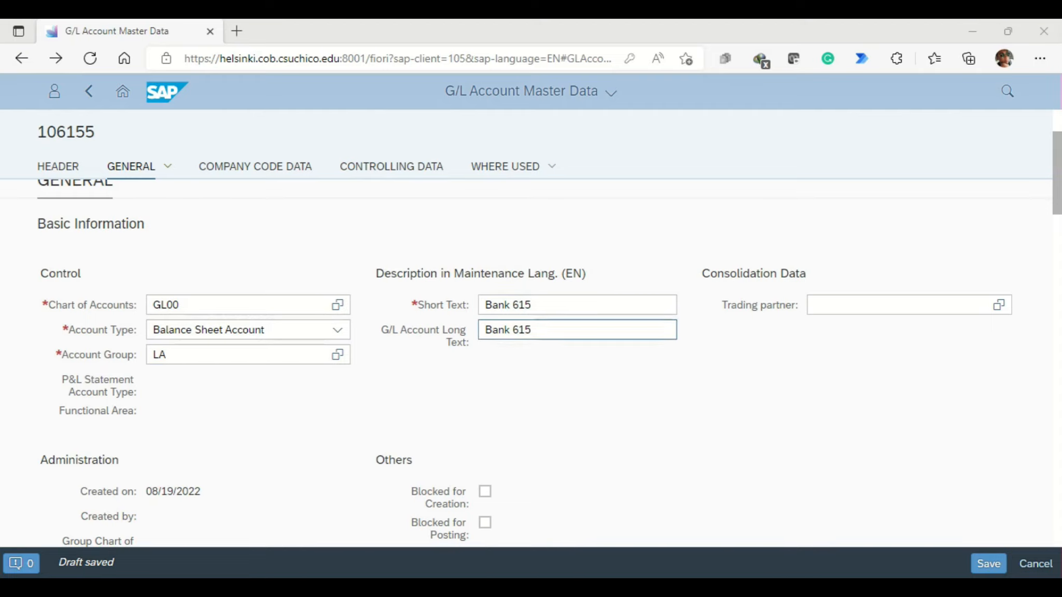
{"action": "scroll", "coordinate": [531, 363], "scroll_direction": "down", "scroll_amount": 6}
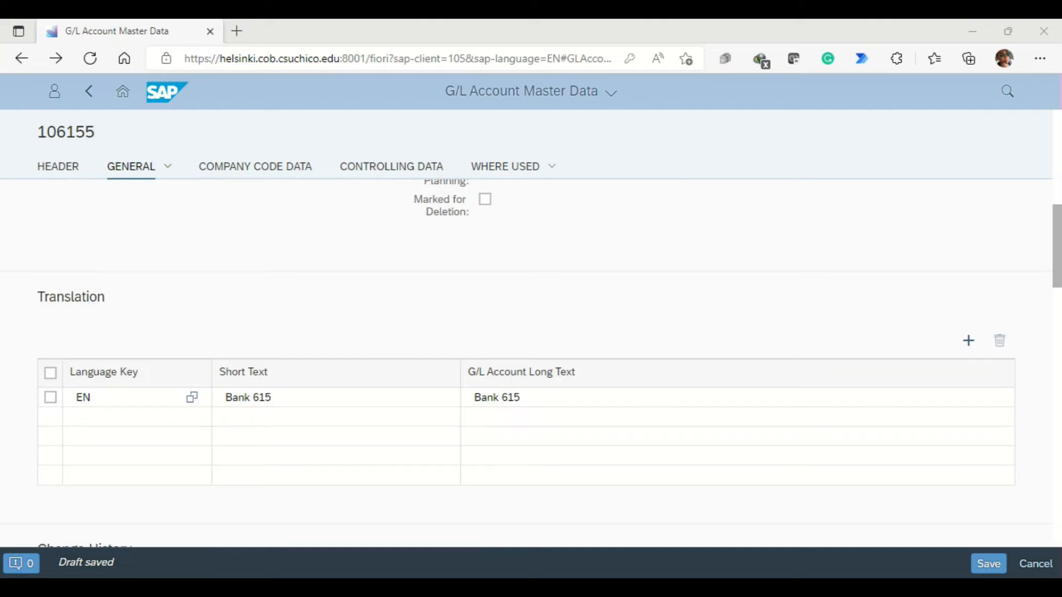
{"action": "scroll", "coordinate": [531, 363], "scroll_direction": "down", "scroll_amount": 4}
{"action": "scroll", "coordinate": [531, 363], "scroll_direction": "up", "scroll_amount": 5}
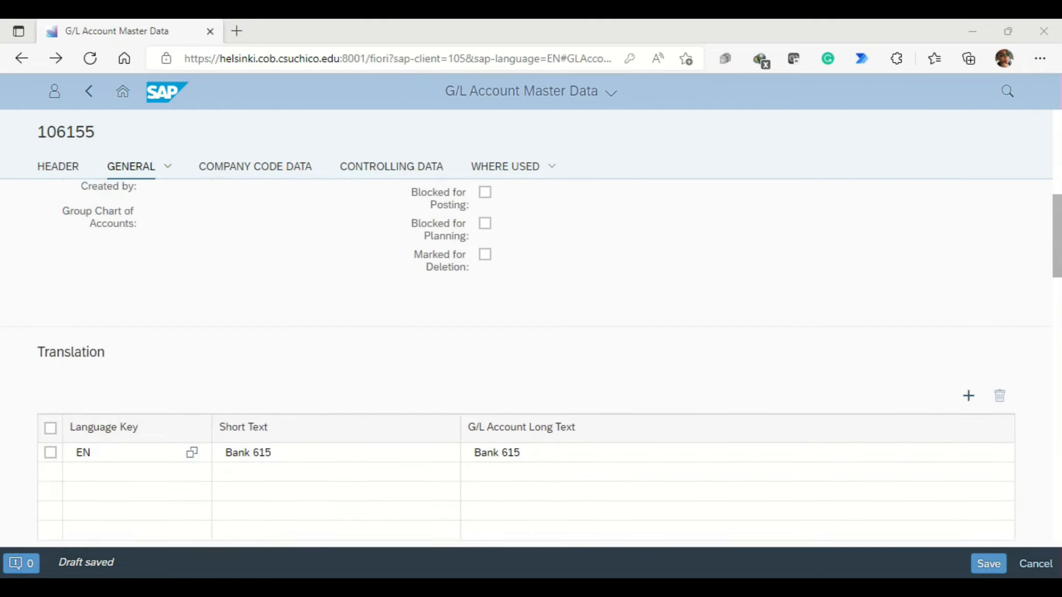
{"action": "scroll", "coordinate": [531, 363], "scroll_direction": "down", "scroll_amount": 10}
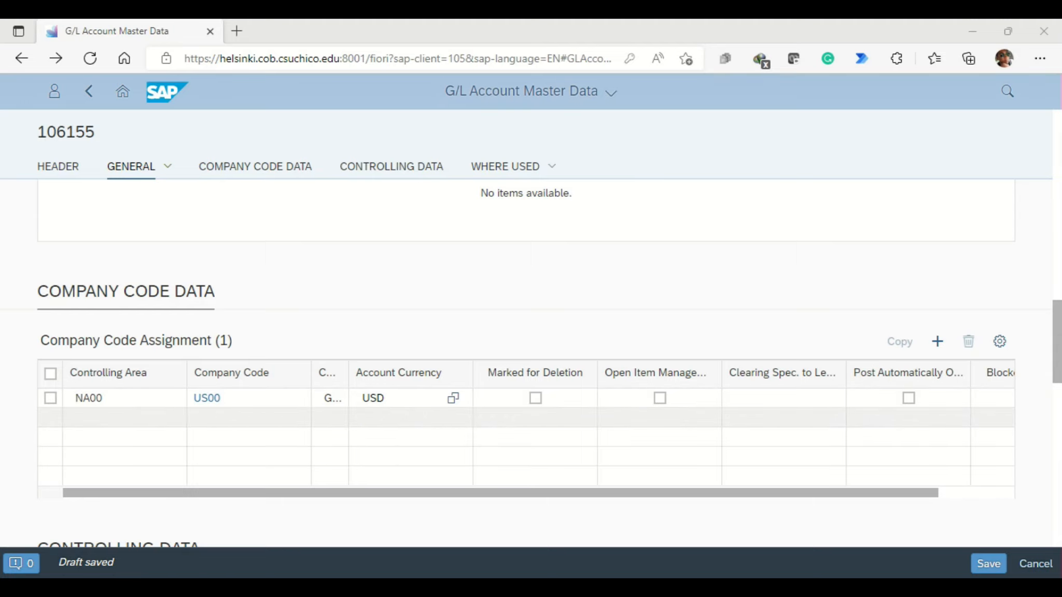
{"action": "scroll", "coordinate": [525, 363], "scroll_direction": "down", "scroll_amount": 10}
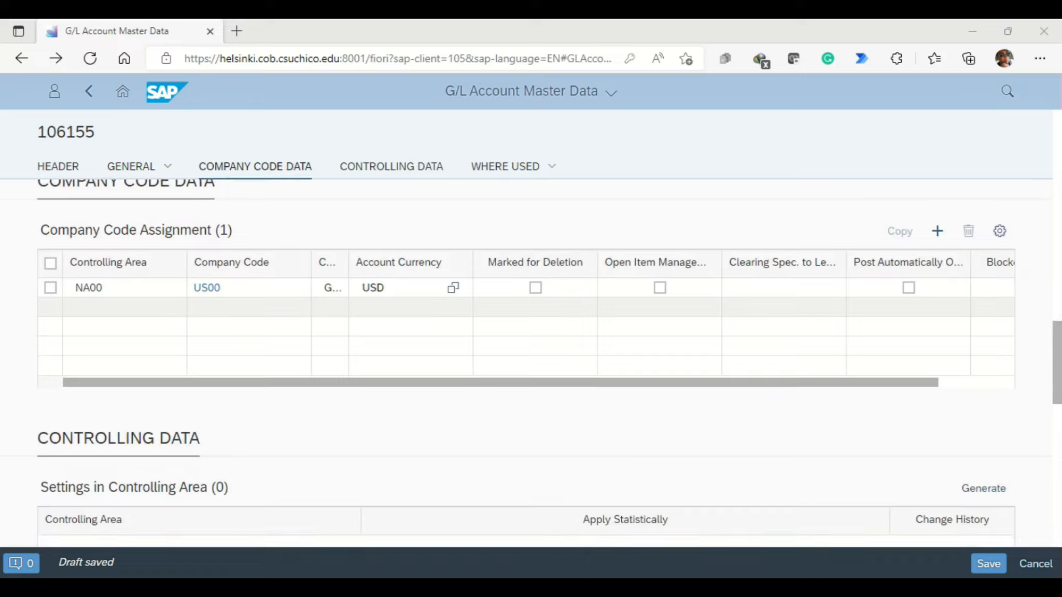
{"action": "scroll", "coordinate": [526, 363], "scroll_direction": "down", "scroll_amount": 3}
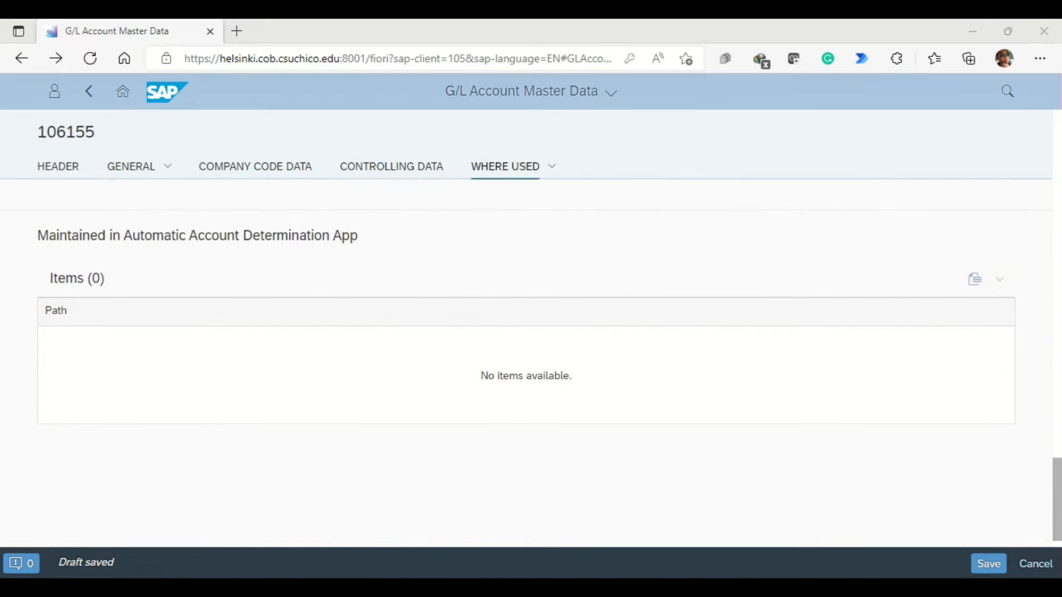
{"action": "scroll", "coordinate": [525, 363], "scroll_direction": "up", "scroll_amount": 6}
{"action": "scroll", "coordinate": [526, 363], "scroll_direction": "up", "scroll_amount": 8}
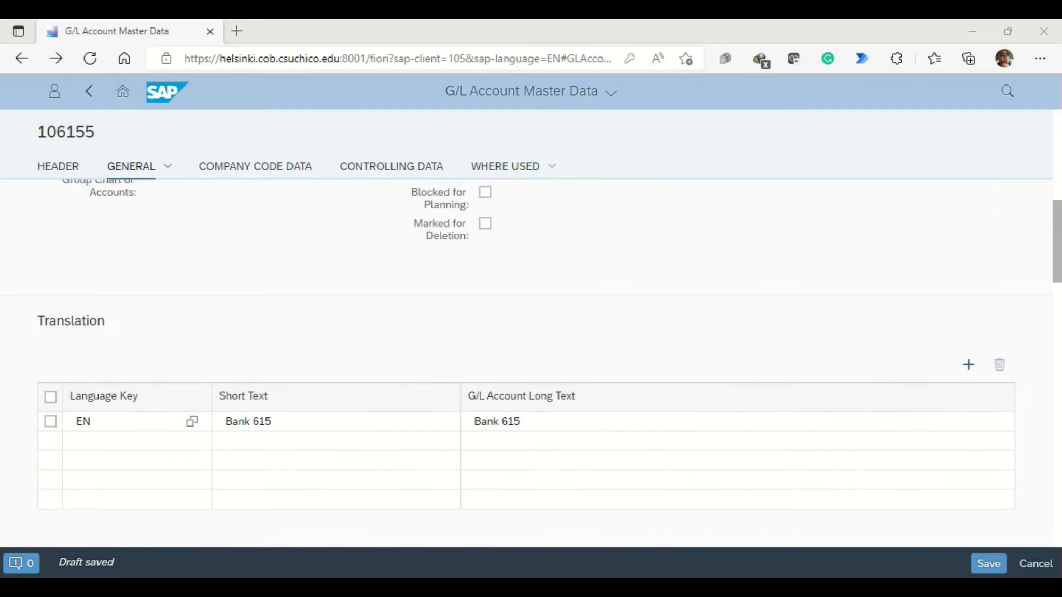
{"action": "scroll", "coordinate": [415, 417], "scroll_direction": "up", "scroll_amount": 4}
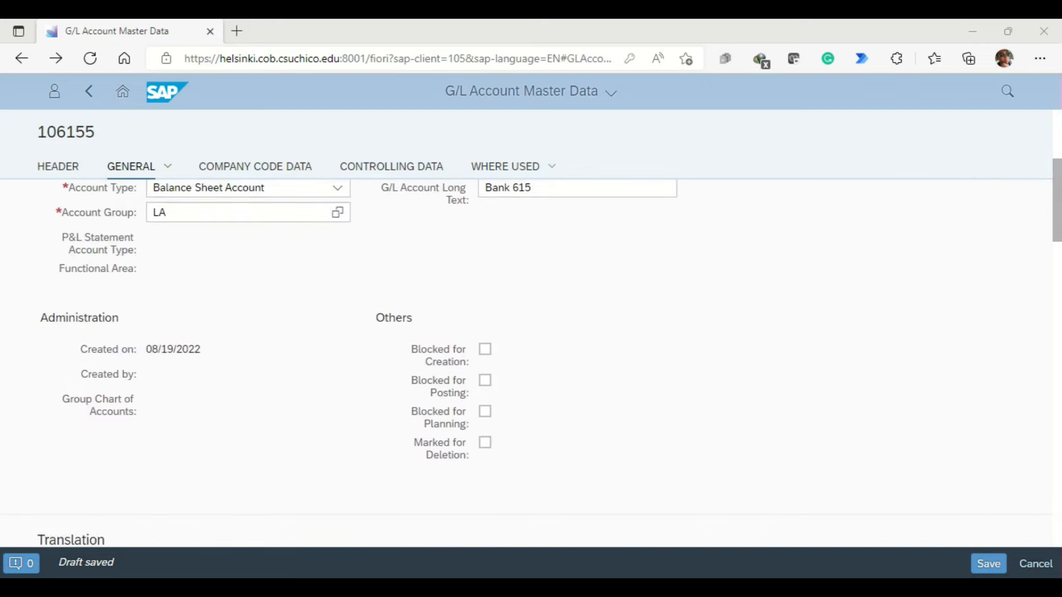
{"action": "scroll", "coordinate": [526, 363], "scroll_direction": "down", "scroll_amount": 8}
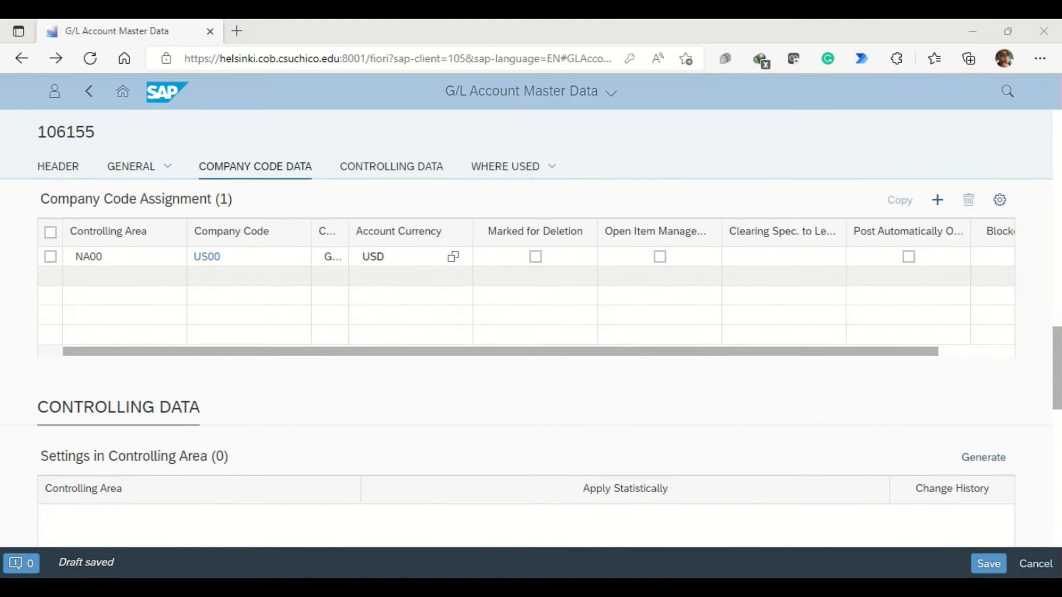
{"action": "scroll", "coordinate": [526, 363], "scroll_direction": "down", "scroll_amount": 3}
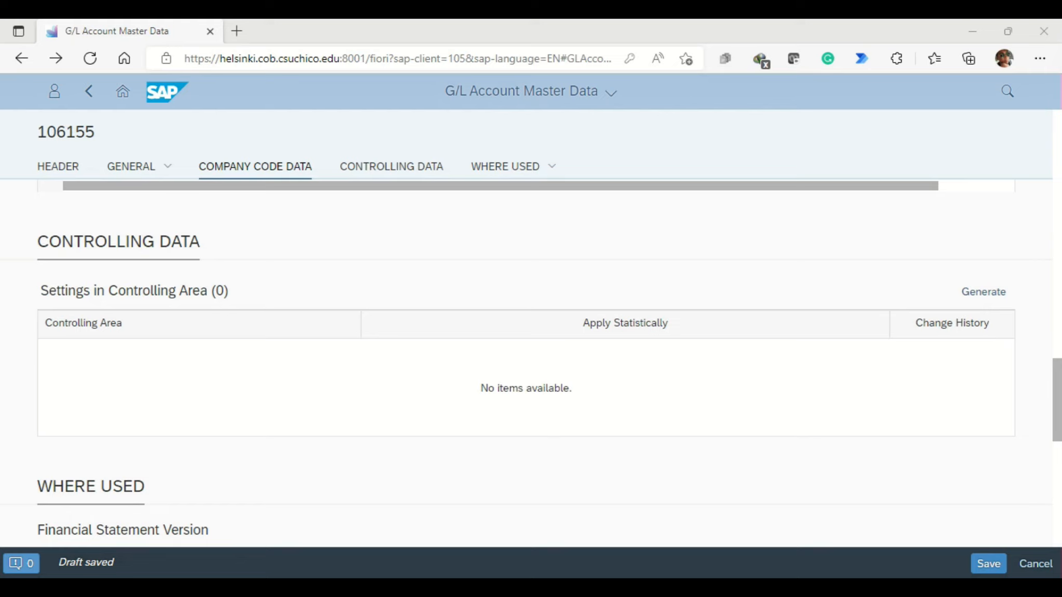
- Save the Bank 615 G/L account and return to the home page
{"action": "left_click", "coordinate": [988, 563]}
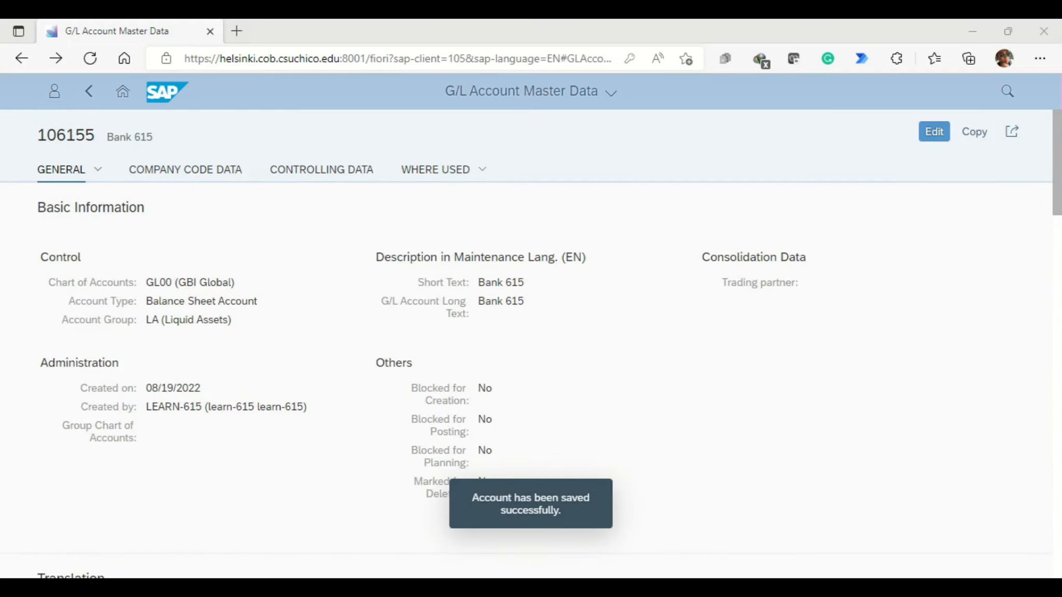
{"action": "scroll", "coordinate": [531, 363], "scroll_direction": "down", "scroll_amount": 15}
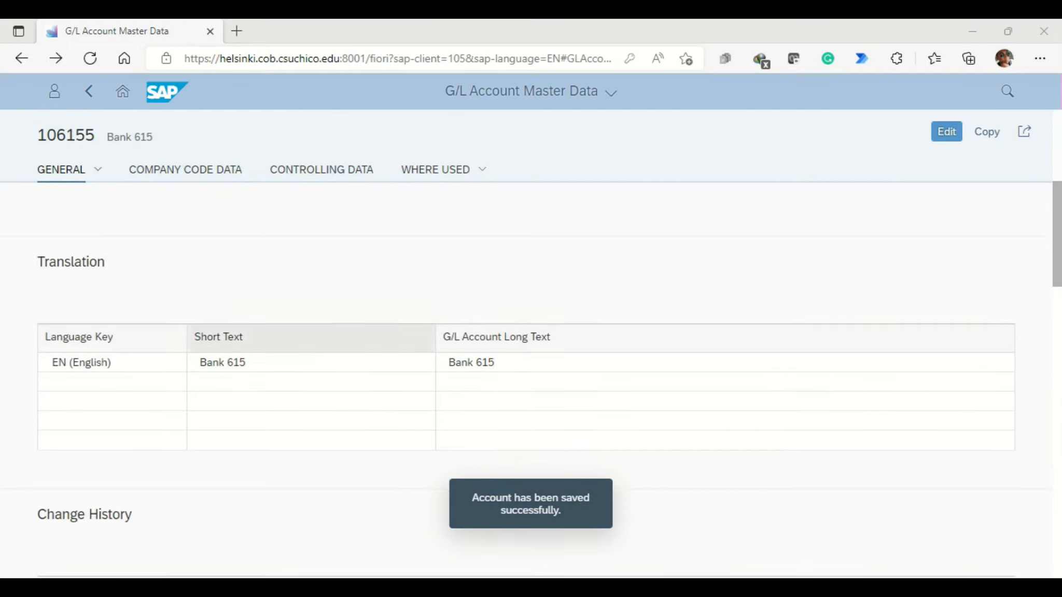
{"action": "scroll", "coordinate": [530, 363], "scroll_direction": "up", "scroll_amount": 3}
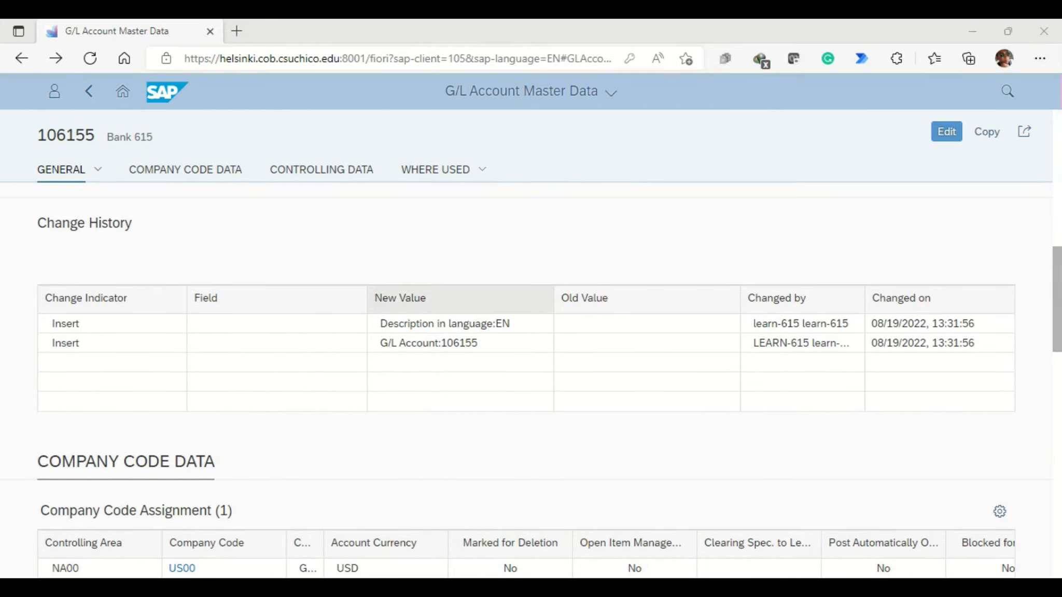
{"action": "scroll", "coordinate": [531, 363], "scroll_direction": "down", "scroll_amount": 8}
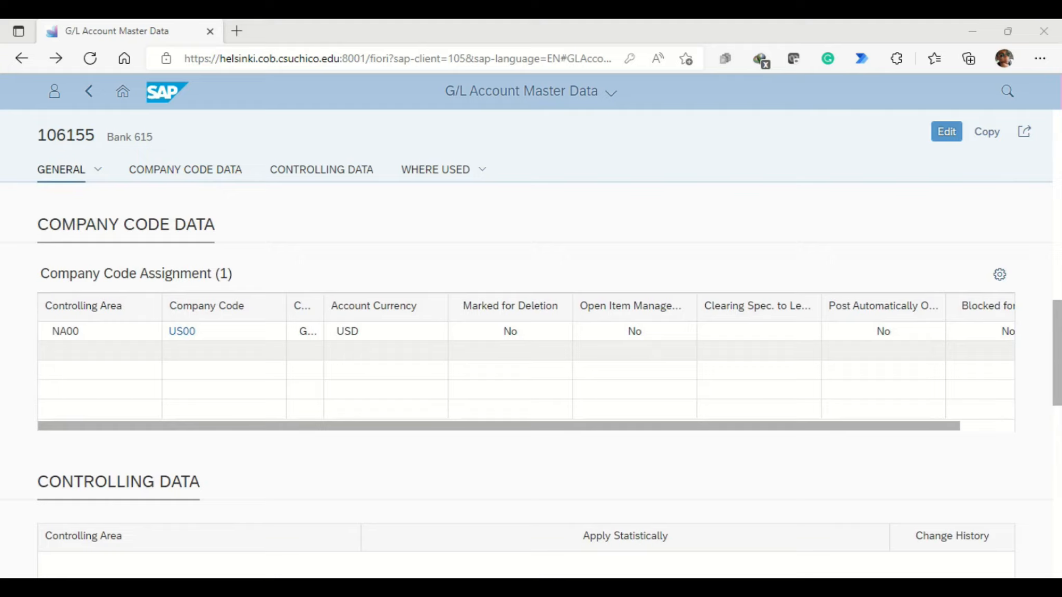
{"action": "scroll", "coordinate": [519, 363], "scroll_direction": "up", "scroll_amount": 5}
{"action": "scroll", "coordinate": [518, 363], "scroll_direction": "up", "scroll_amount": 10}
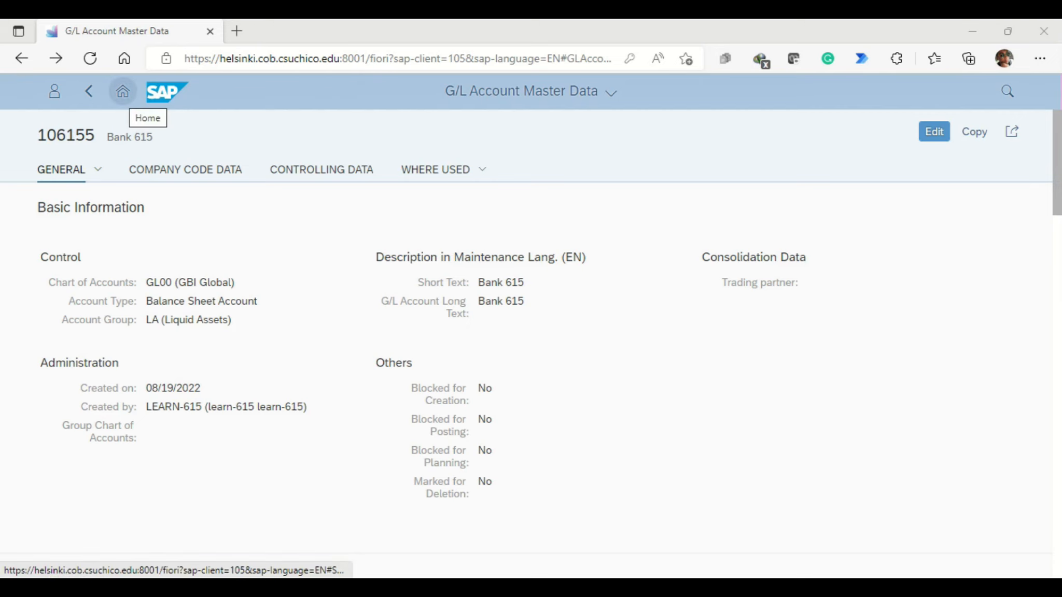
{"action": "left_click", "coordinate": [122, 91]}
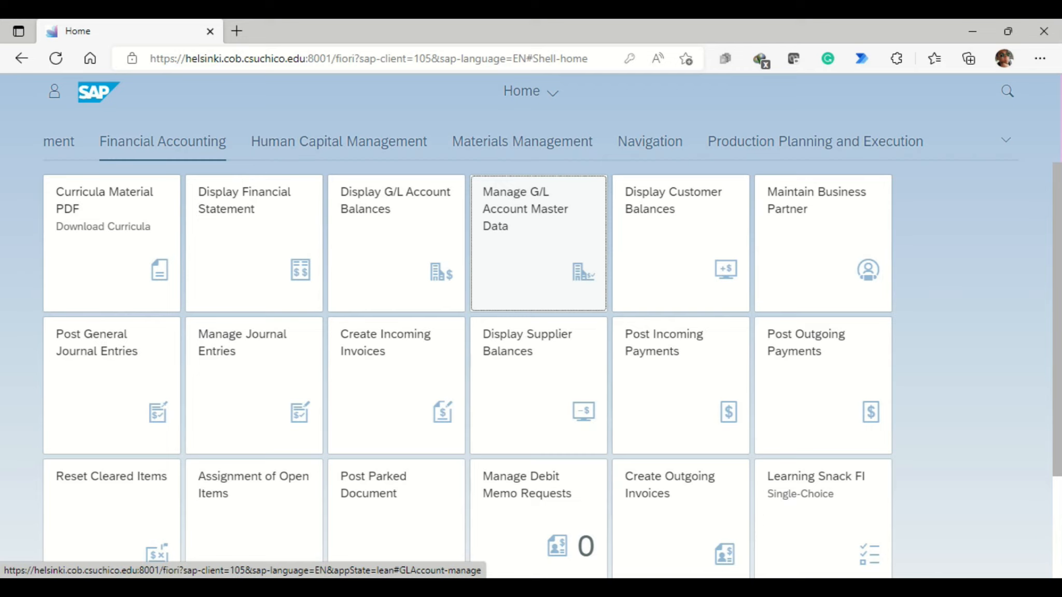
- Start a new G/L account master record and enter its G/L account number
{"action": "left_click", "coordinate": [538, 244]}
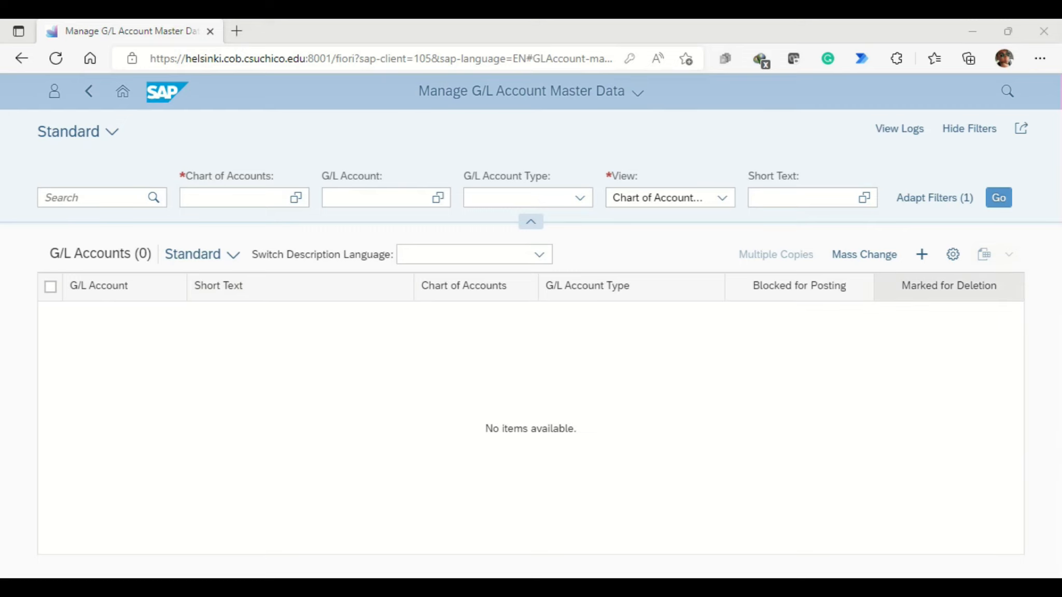
{"action": "left_click", "coordinate": [921, 255]}
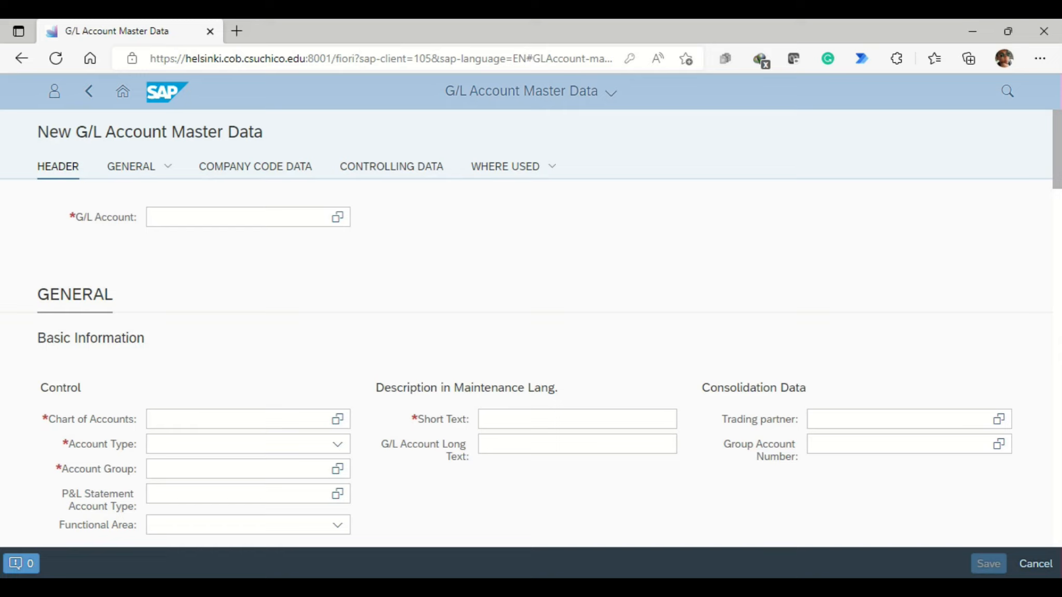
{"action": "left_click", "coordinate": [238, 216]}
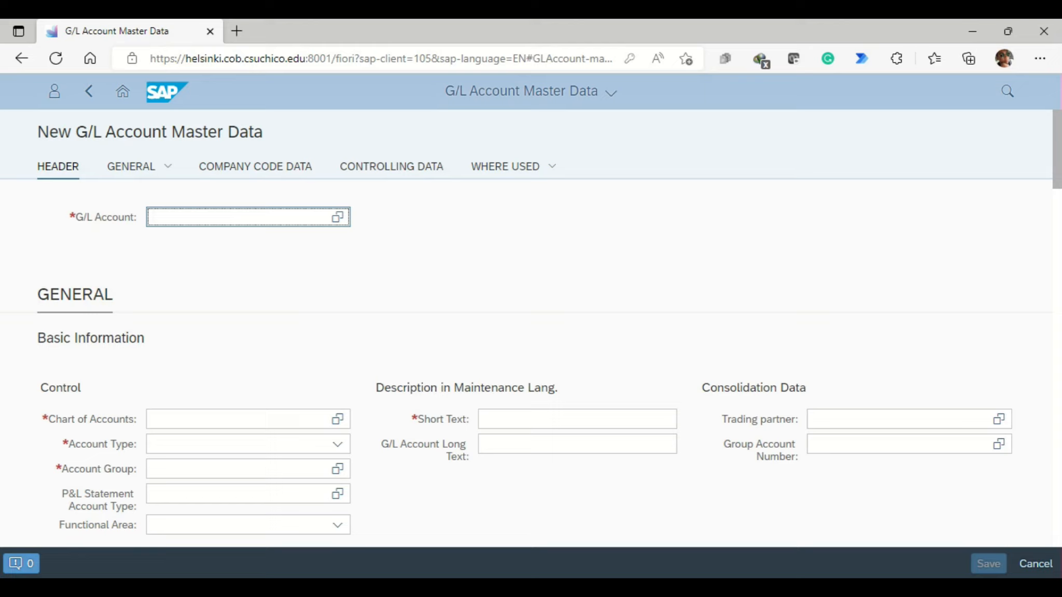
{"action": "type", "text": "116155"}
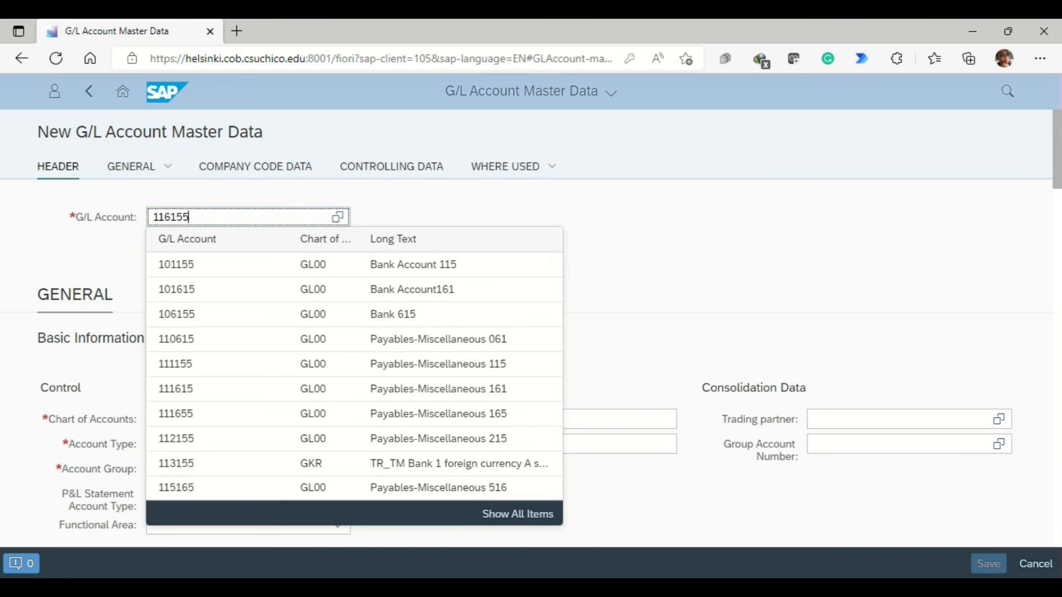
{"action": "key", "text": "Tab"}
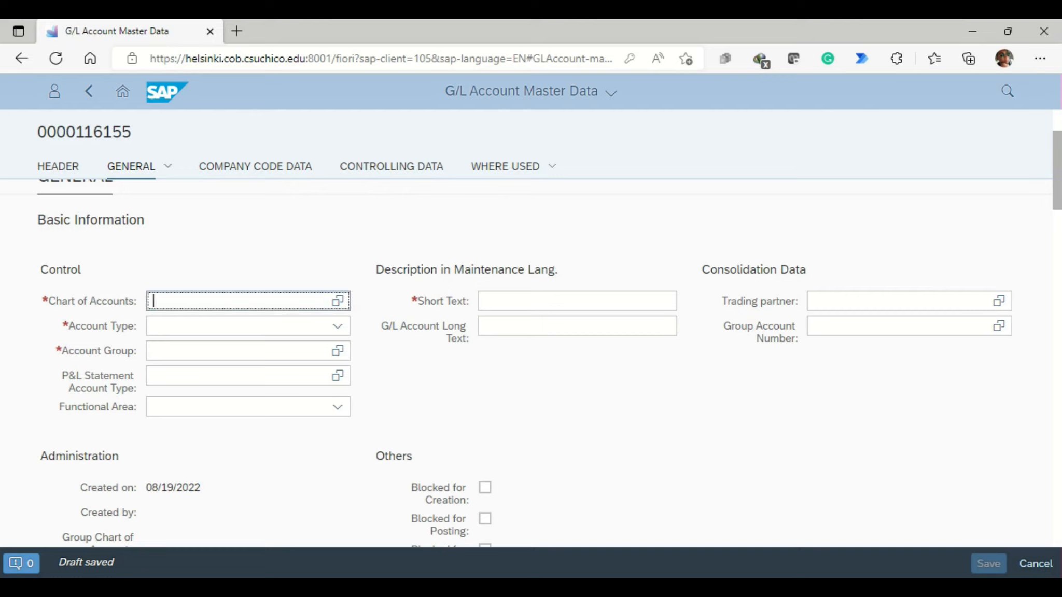
- Set the new account's chart of accounts to GL00 and its account type to Balance Sheet Account
{"action": "type", "text": "gl00"}
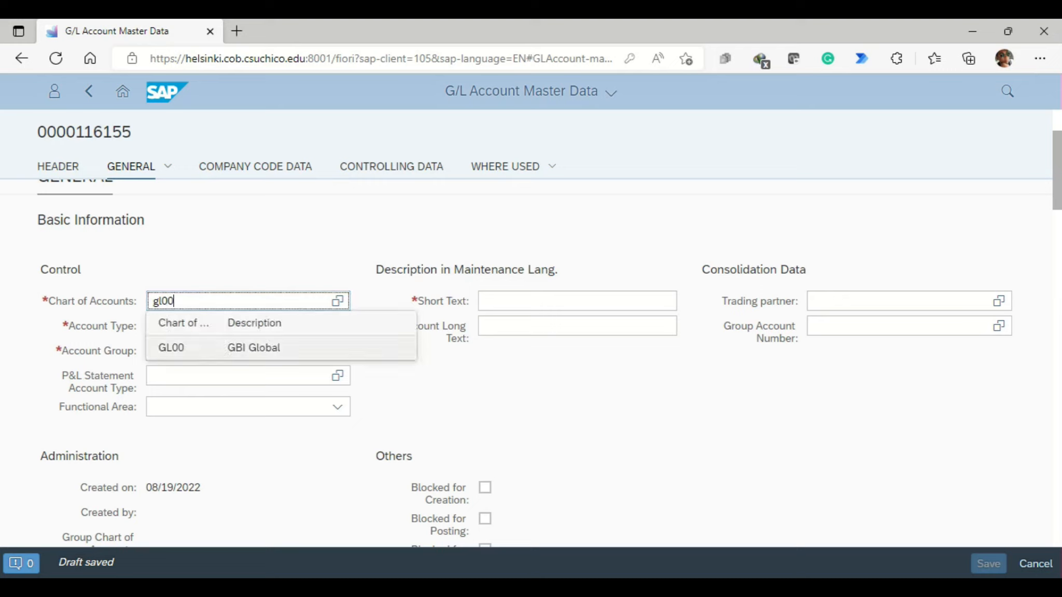
{"action": "key", "text": "Return"}
{"action": "key", "text": "Tab"}
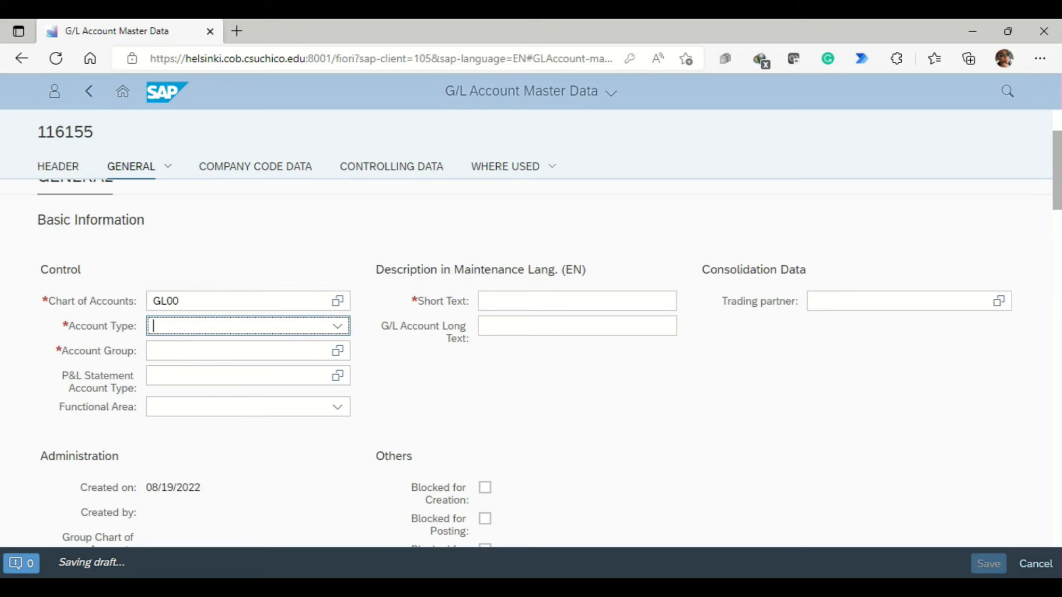
{"action": "type", "text": "Bl"}
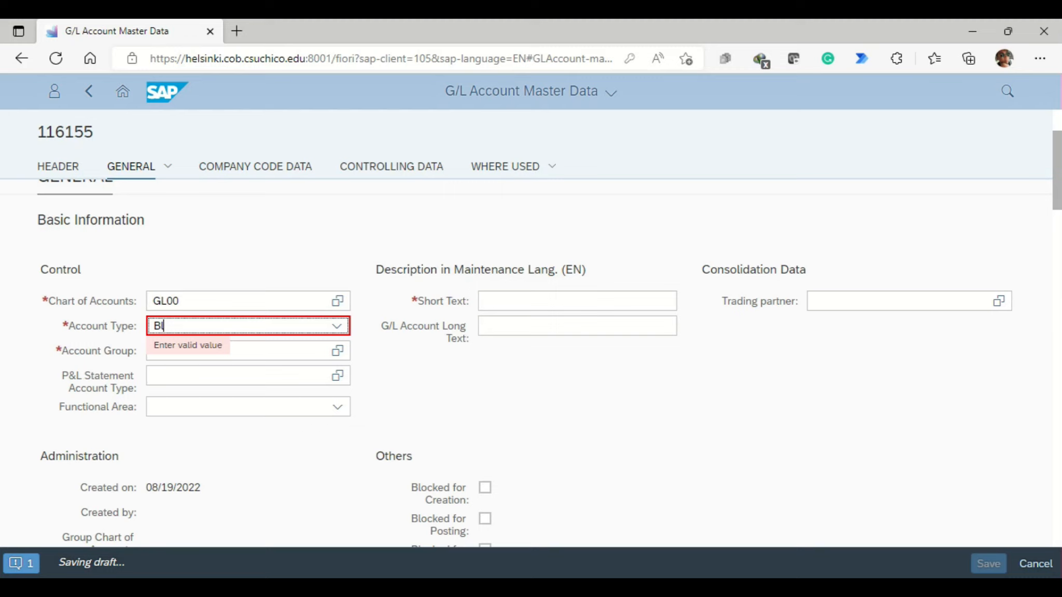
{"action": "key", "text": "BackSpace"}
{"action": "key", "text": "Down"}
{"action": "key", "text": "Return"}
- Assign the account group RA (Reconciliation Accounts) to the new G/L account
{"action": "left_click", "coordinate": [243, 351]}
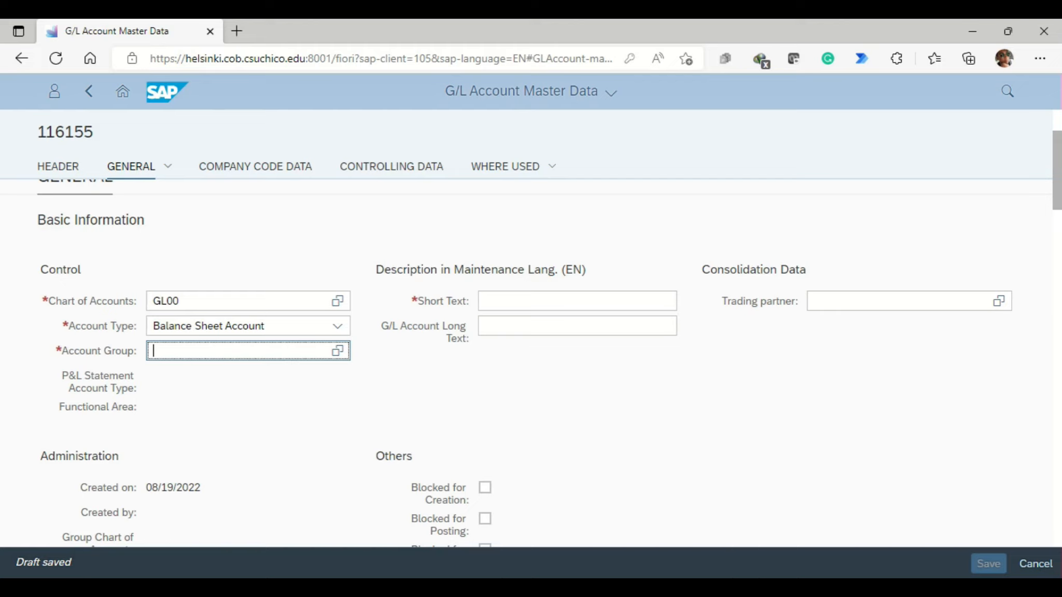
{"action": "type", "text": "RA"}
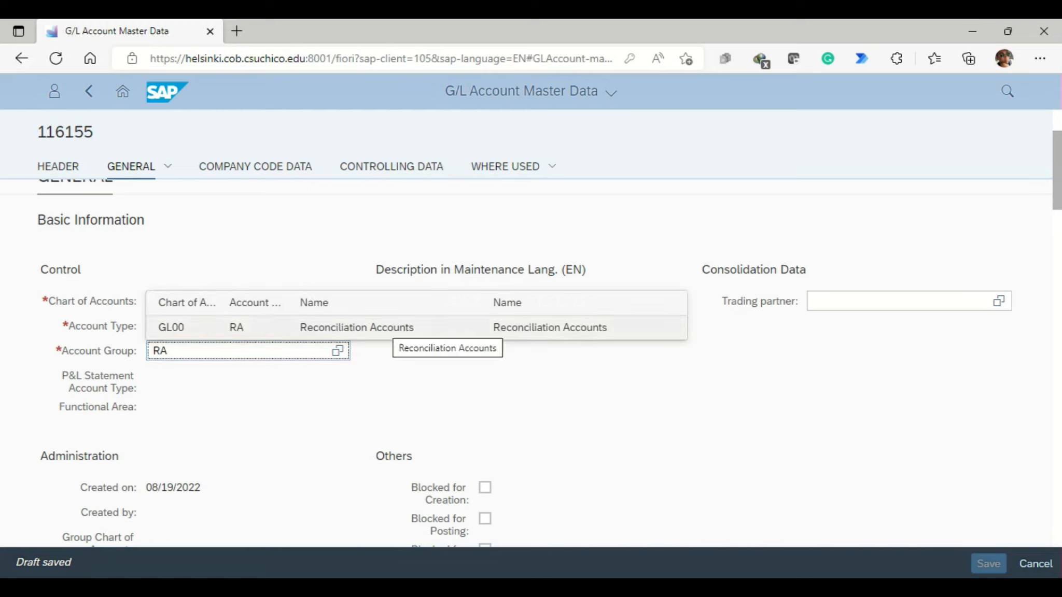
{"action": "left_click", "coordinate": [393, 328]}
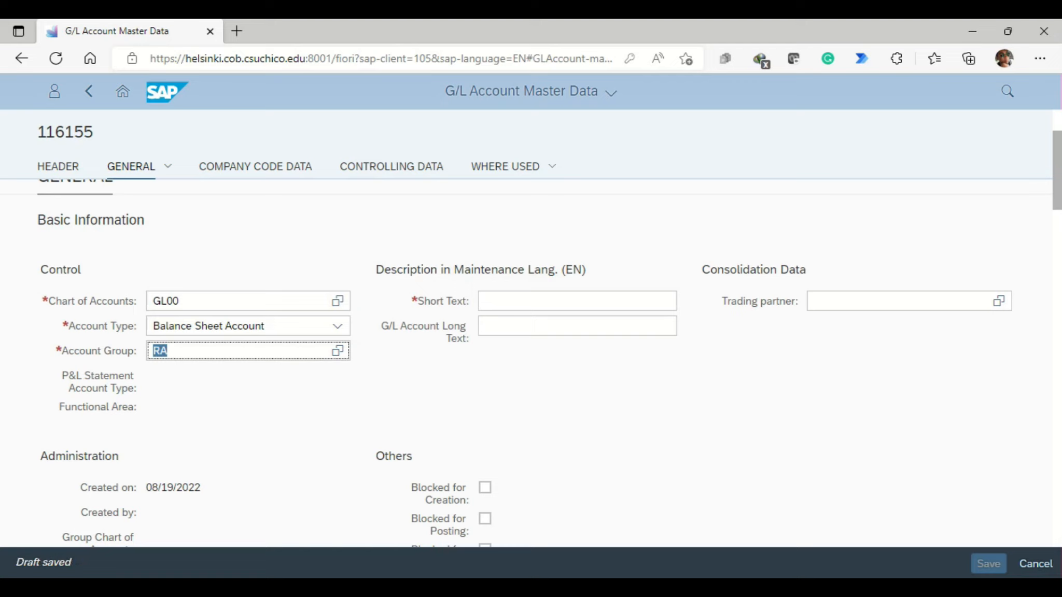
- Enter Payables-Misc 615 as the account's short text in the maintenance language description
{"action": "left_click", "coordinate": [577, 300]}
{"action": "key", "text": "Down"}
{"action": "key", "text": "Down"}
{"action": "key", "text": "Down"}
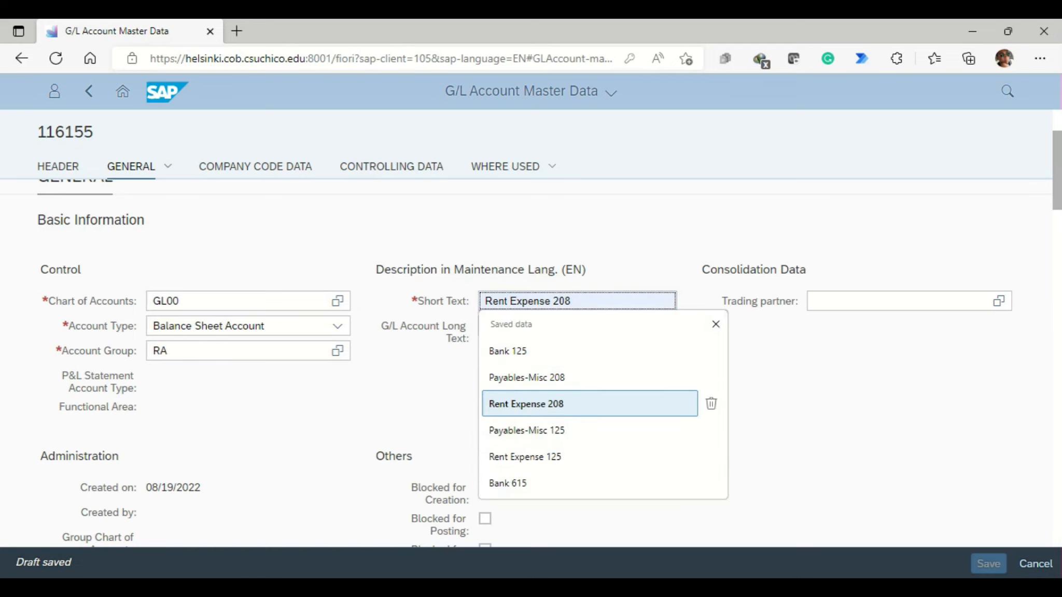
{"action": "key", "text": "Up"}
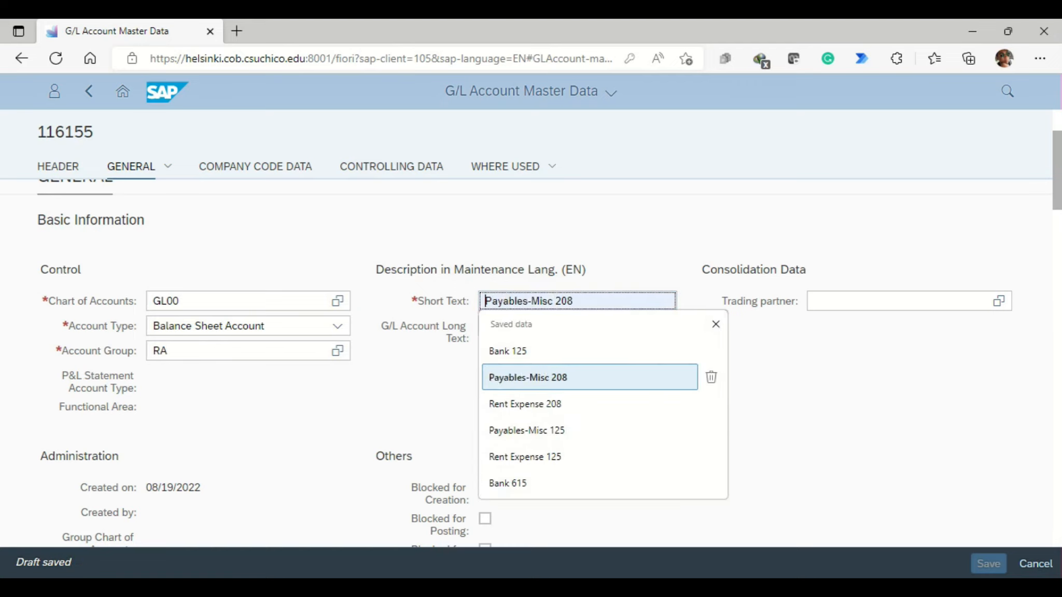
{"action": "key", "text": "Return"}
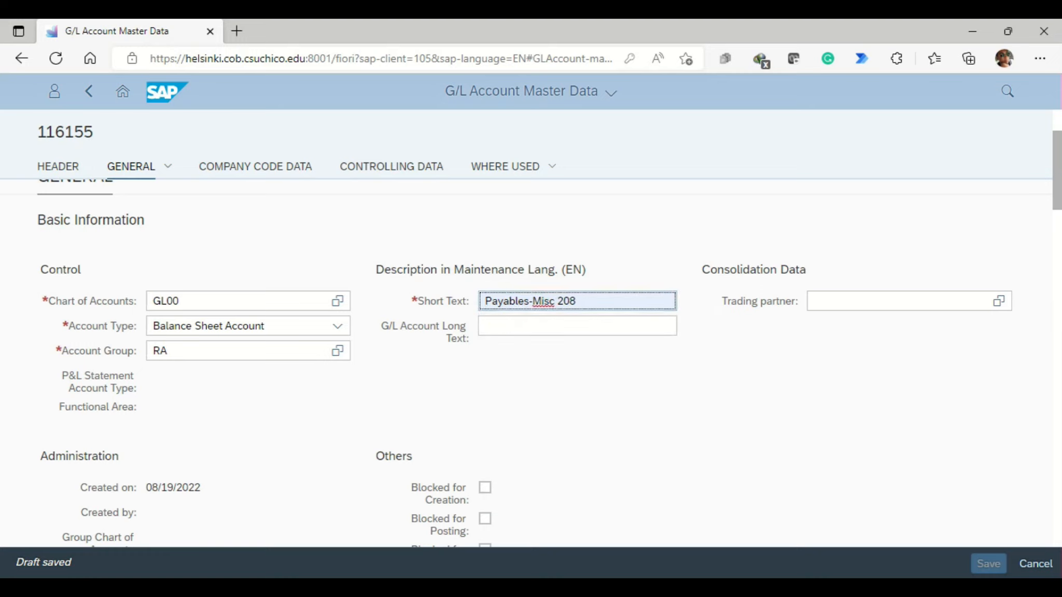
{"action": "key", "text": "BackSpace"}
{"action": "key", "text": "BackSpace"}
{"action": "key", "text": "BackSpace"}
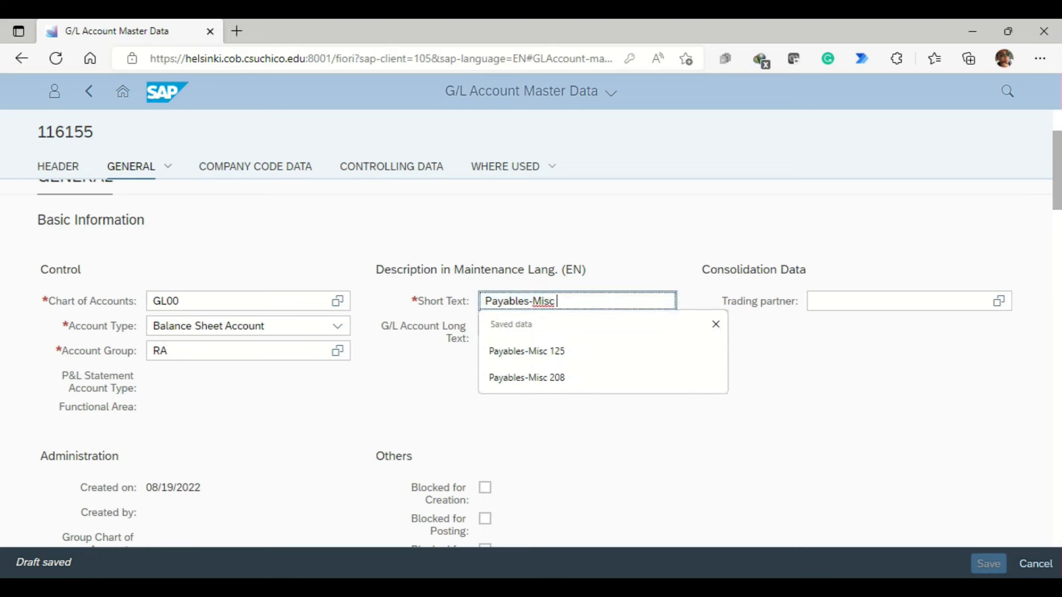
{"action": "type", "text": "615"}
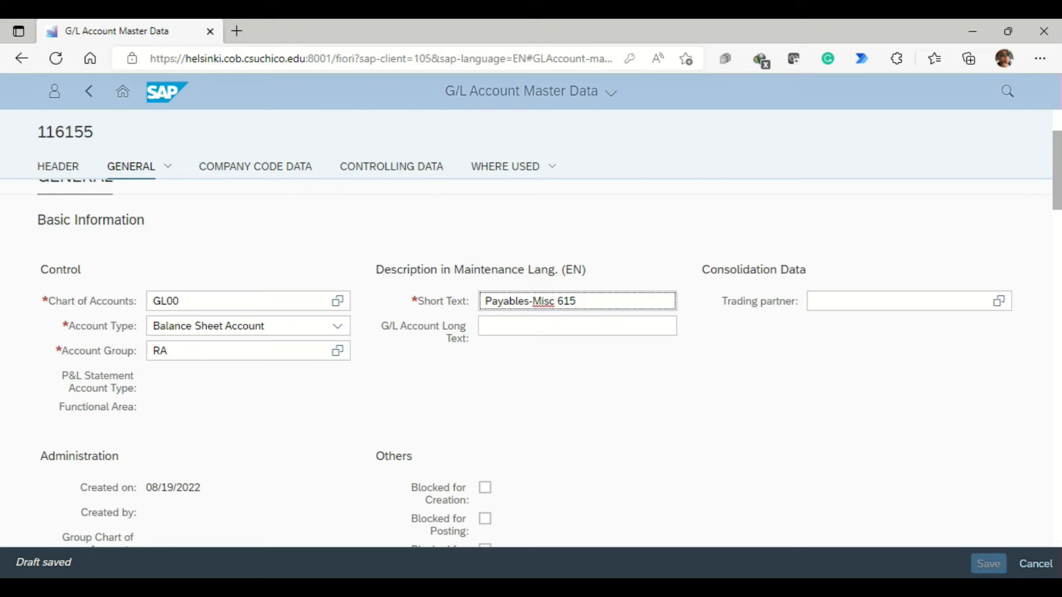
- Copy the short text Payables-Misc 615 into the G/L account long text
{"action": "left_click_drag", "start_coordinate": [578, 301], "coordinate": [482, 301]}
{"action": "key", "text": "ctrl+c"}
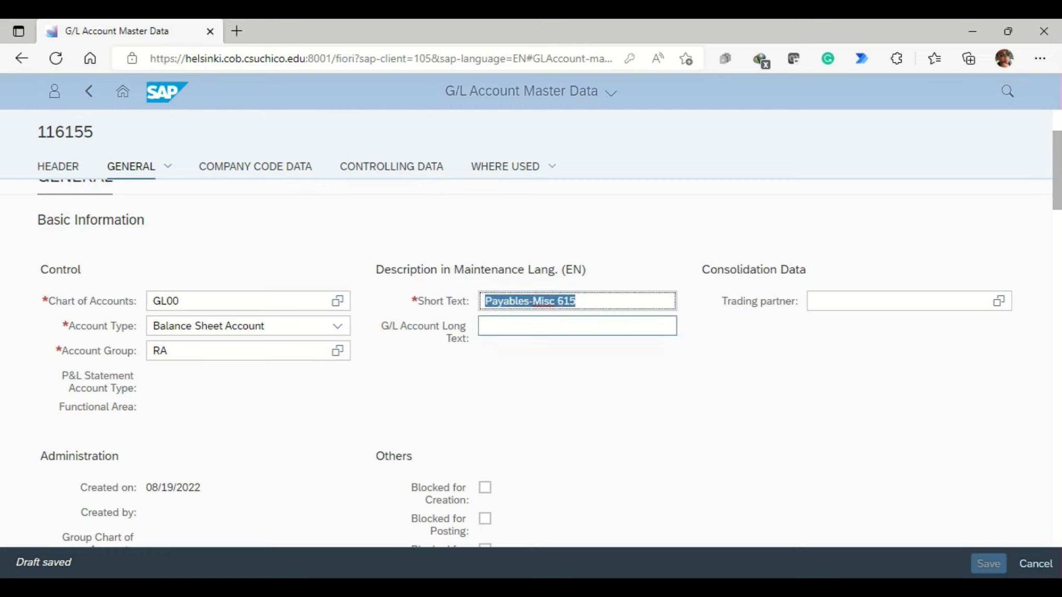
{"action": "left_click", "coordinate": [508, 326]}
{"action": "key", "text": "ctrl+v"}
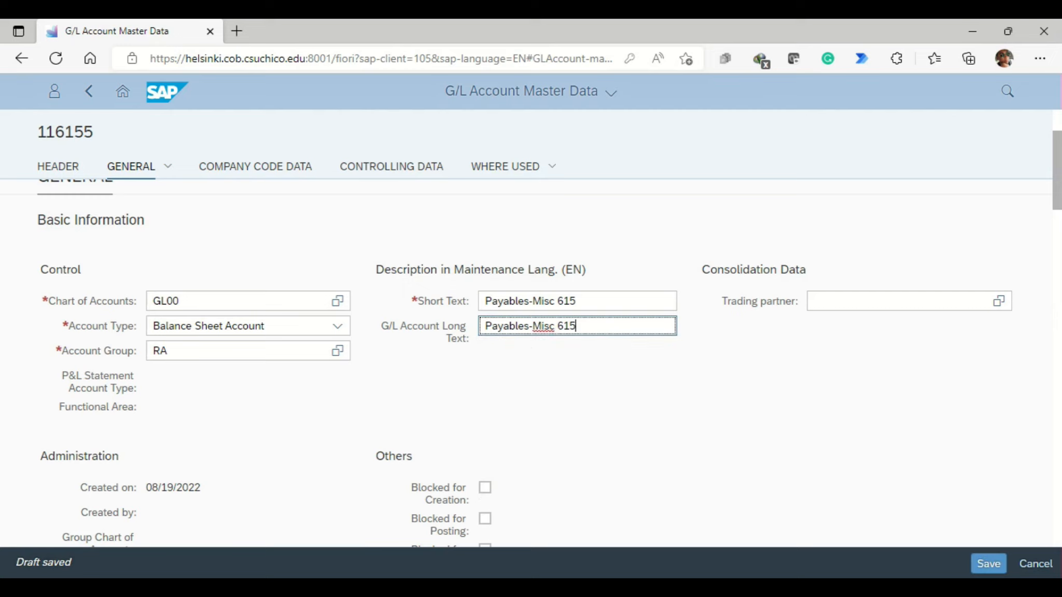
- Add a company code assignment to the account for US00 (Global Bike Inc.)
{"action": "scroll", "coordinate": [518, 363], "scroll_direction": "down", "scroll_amount": 8}
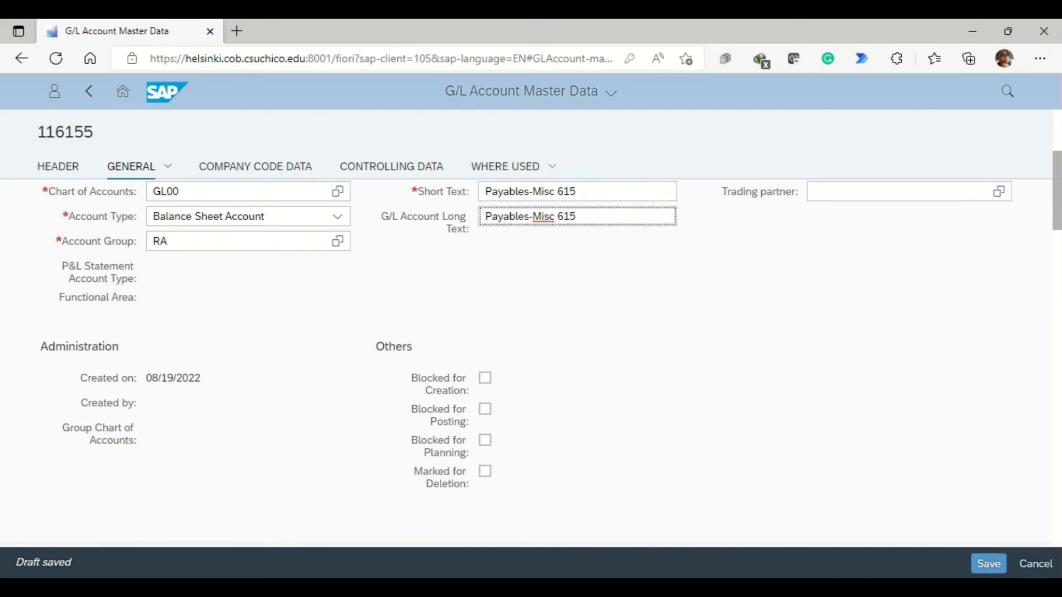
{"action": "scroll", "coordinate": [518, 357], "scroll_direction": "down", "scroll_amount": 1}
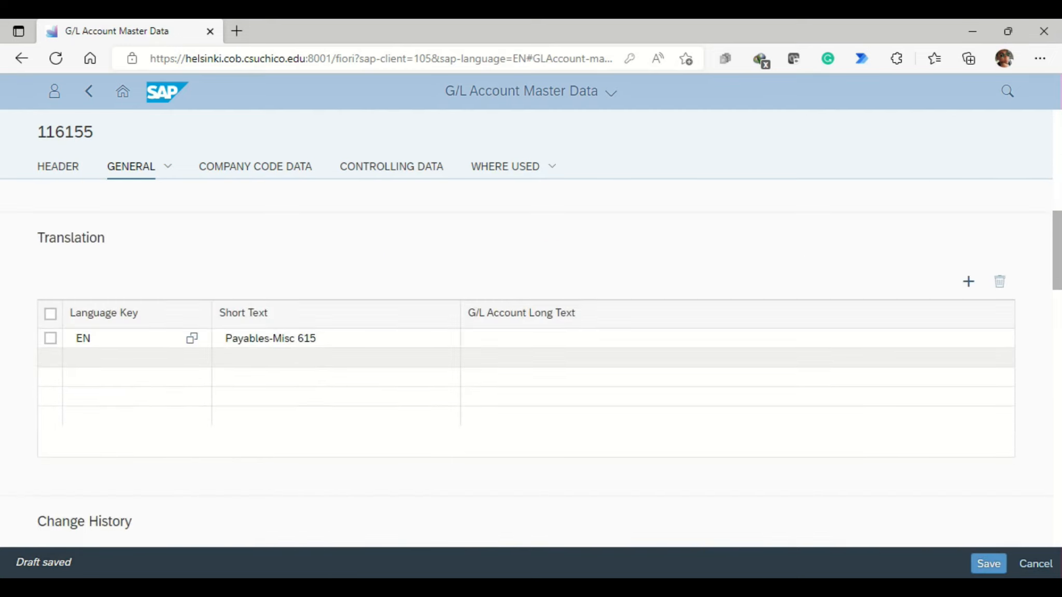
{"action": "left_click", "coordinate": [255, 166]}
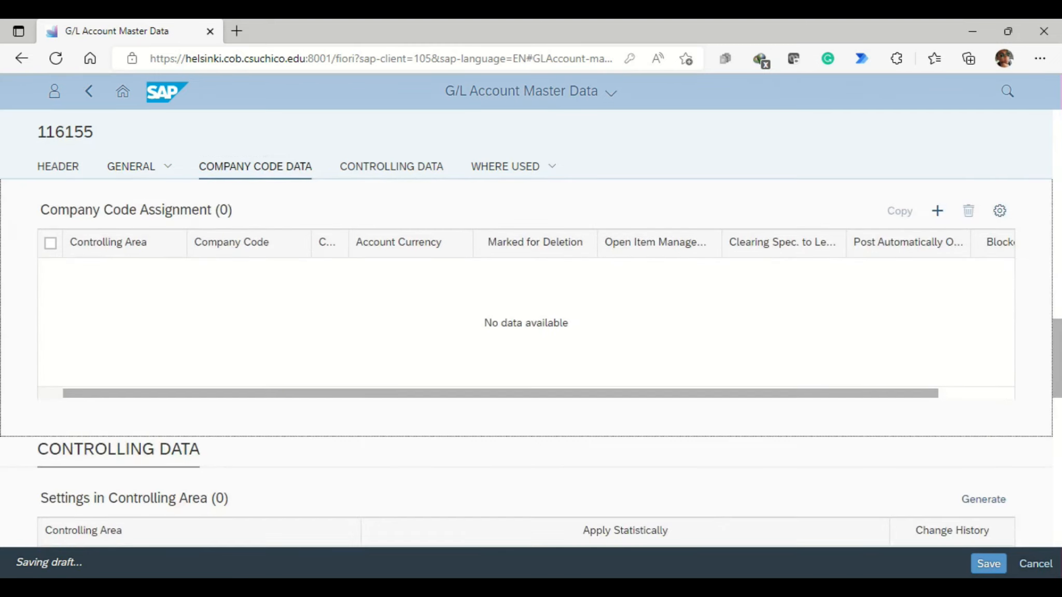
{"action": "left_click", "coordinate": [937, 211]}
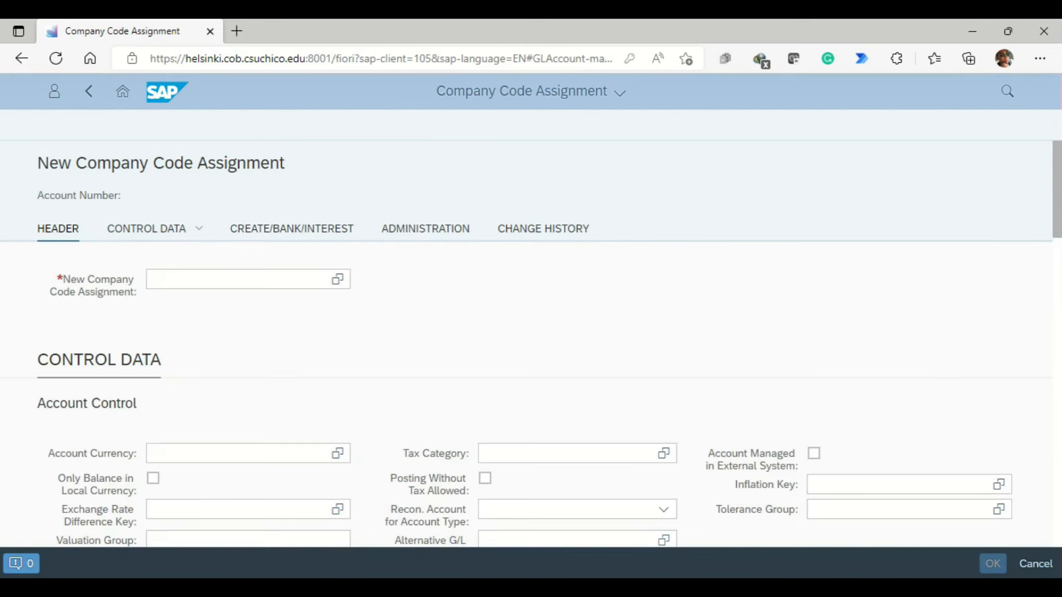
{"action": "left_click", "coordinate": [238, 279]}
{"action": "type", "text": "us00"}
{"action": "key", "text": "Return"}
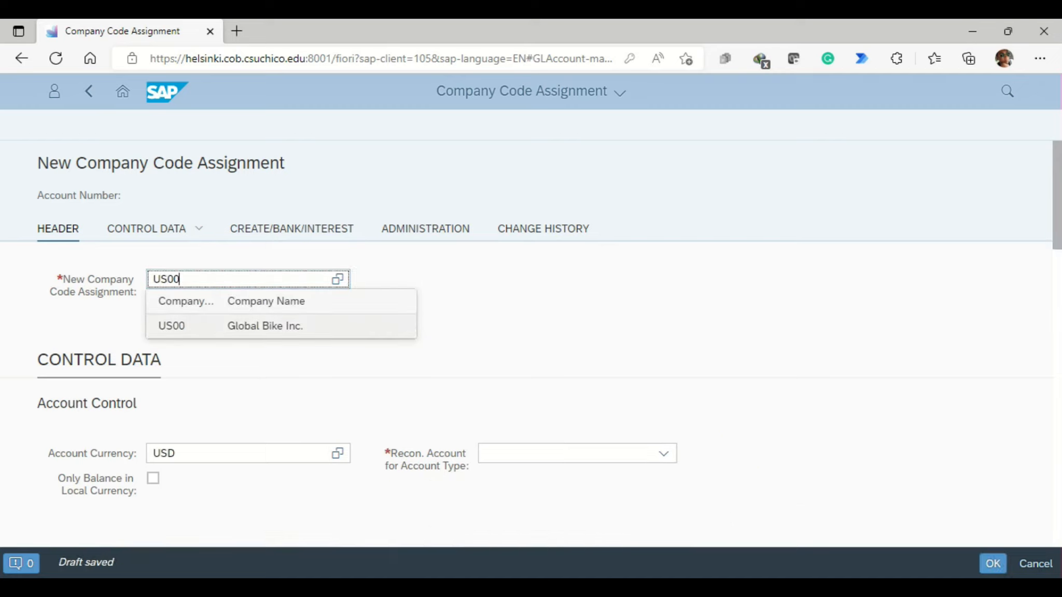
{"action": "left_click", "coordinate": [239, 327]}
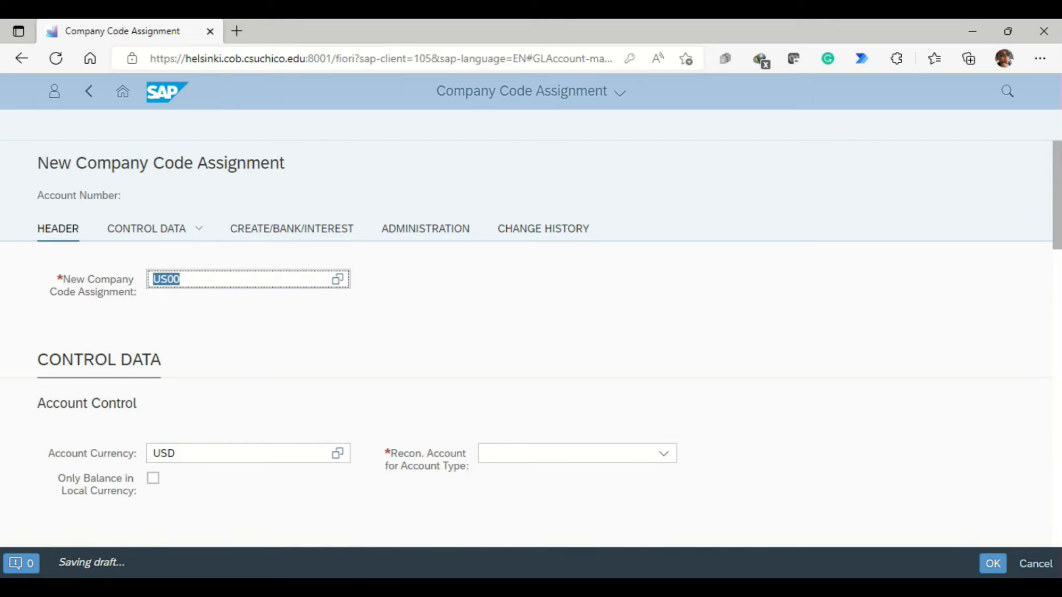
- Set the reconciliation account type to K (Vendors) in the account control data
{"action": "scroll", "coordinate": [526, 363], "scroll_direction": "down", "scroll_amount": 3}
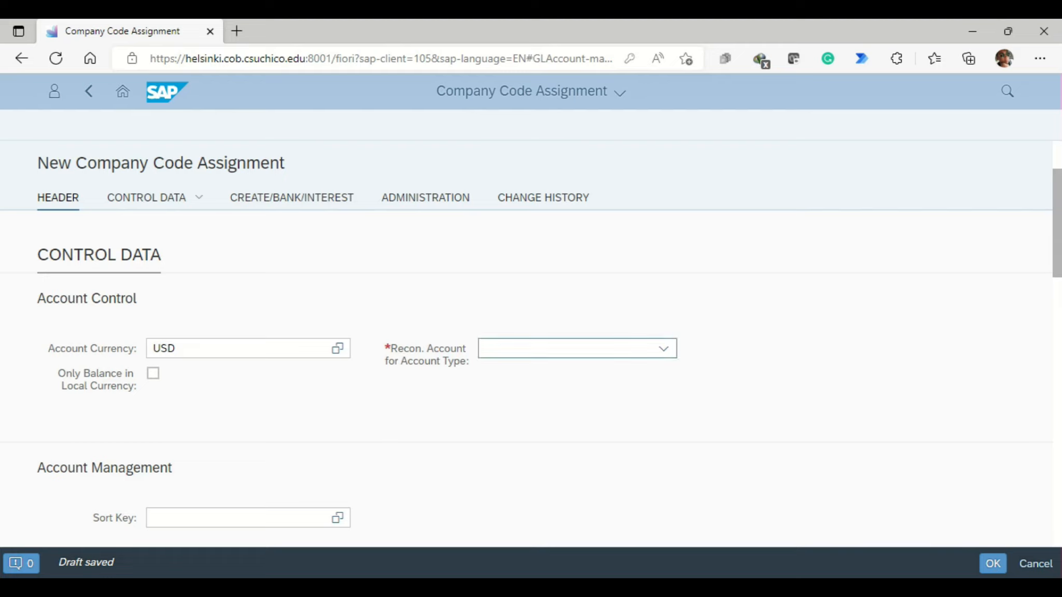
{"action": "left_click", "coordinate": [570, 349]}
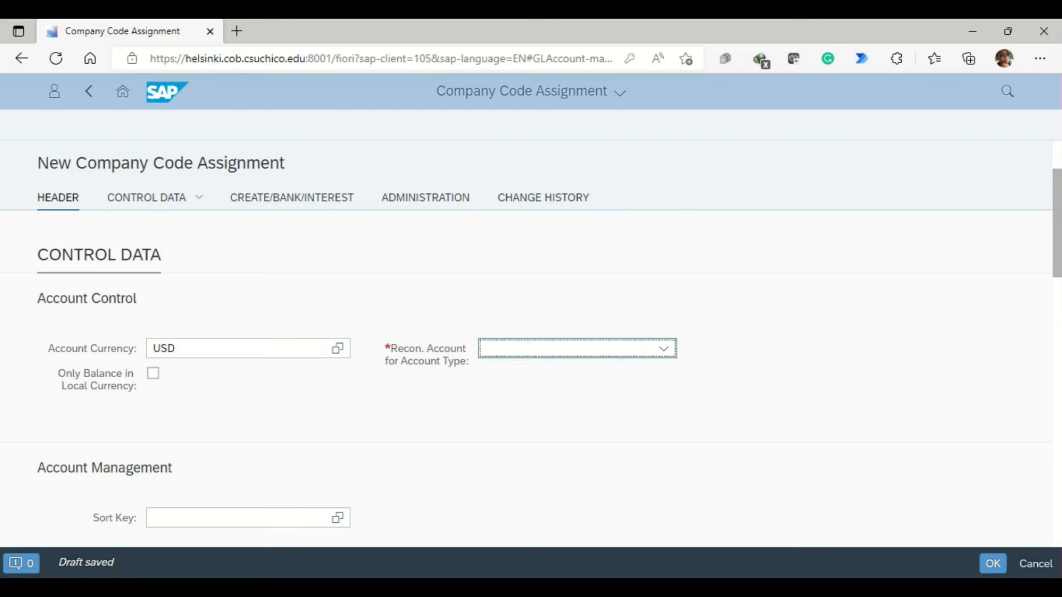
{"action": "left_click", "coordinate": [663, 348]}
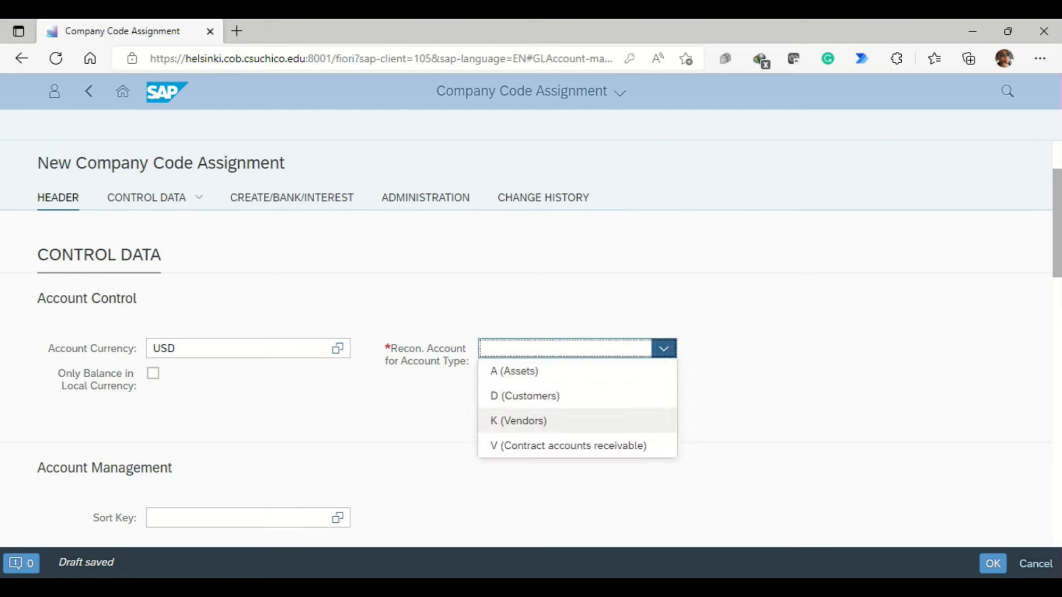
{"action": "left_click", "coordinate": [518, 420]}
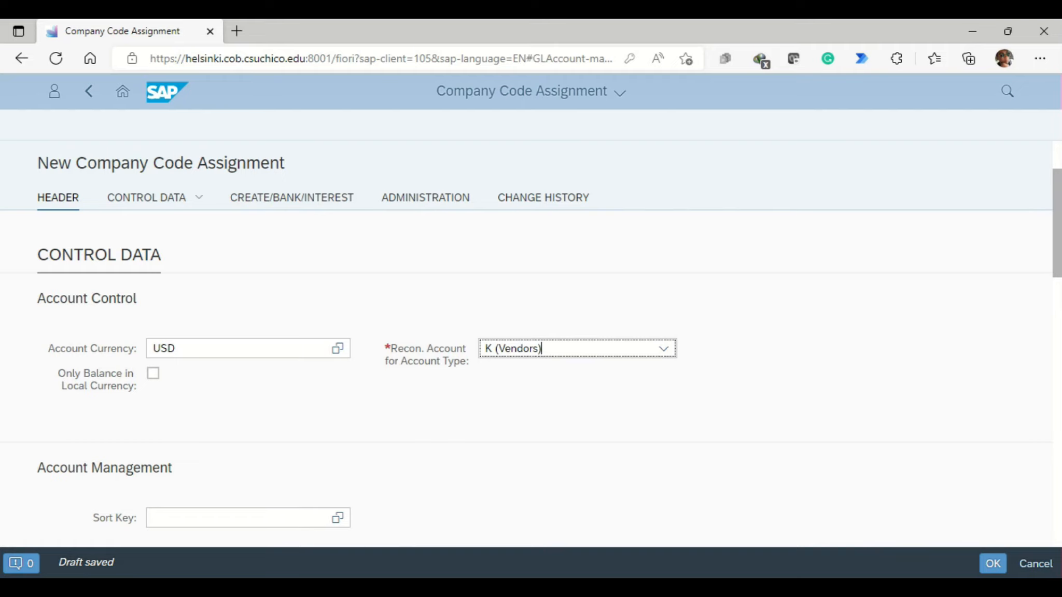
- Set the sort key to 001 in the account management data of the company code assignment
{"action": "scroll", "coordinate": [531, 363], "scroll_direction": "down", "scroll_amount": 3}
{"action": "scroll", "coordinate": [531, 363], "scroll_direction": "down", "scroll_amount": 1}
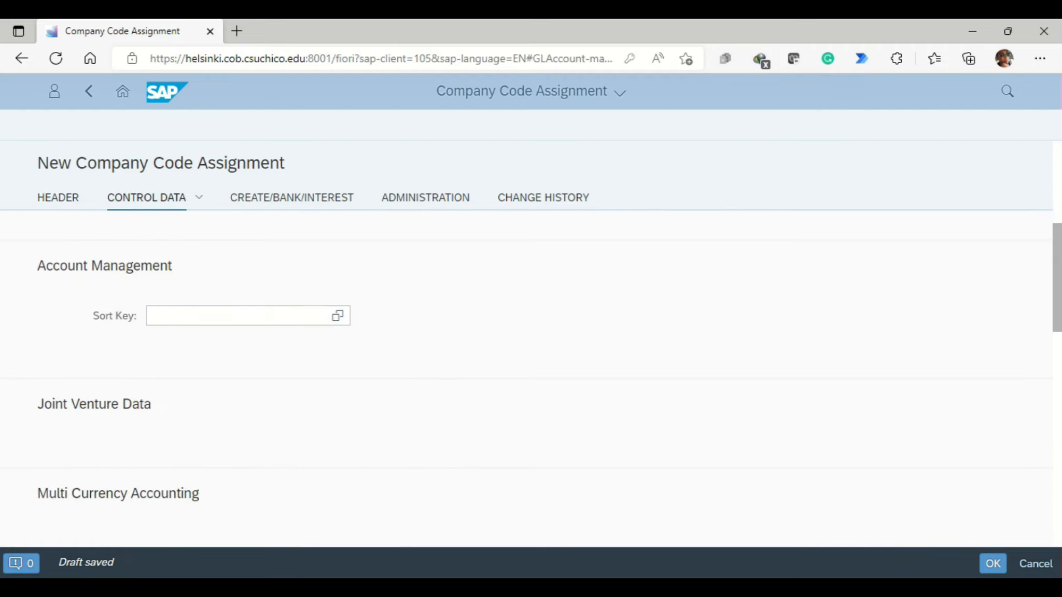
{"action": "left_click", "coordinate": [238, 316]}
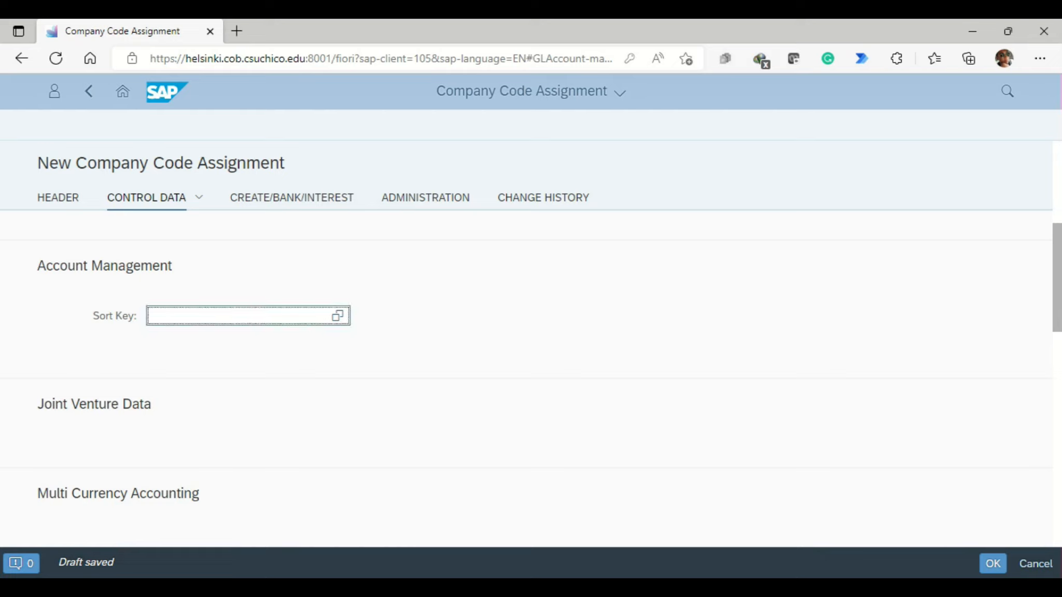
{"action": "type", "text": "001"}
{"action": "key", "text": "Down"}
{"action": "key", "text": "Return"}
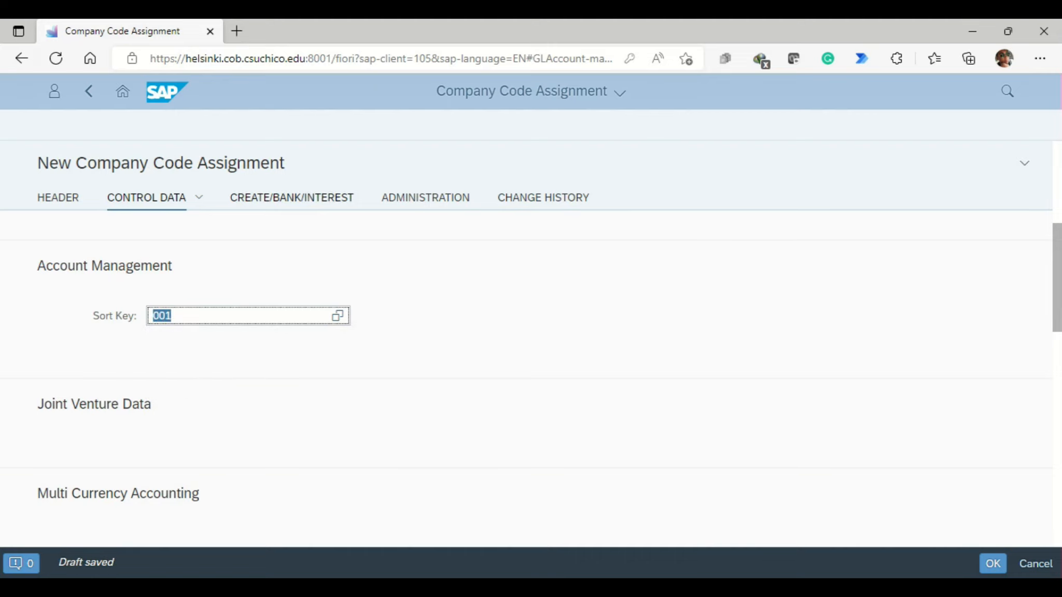
- Set the field status group to ZRAA (Reconciliation Accounts) in the document creation control data
{"action": "left_click", "coordinate": [292, 198]}
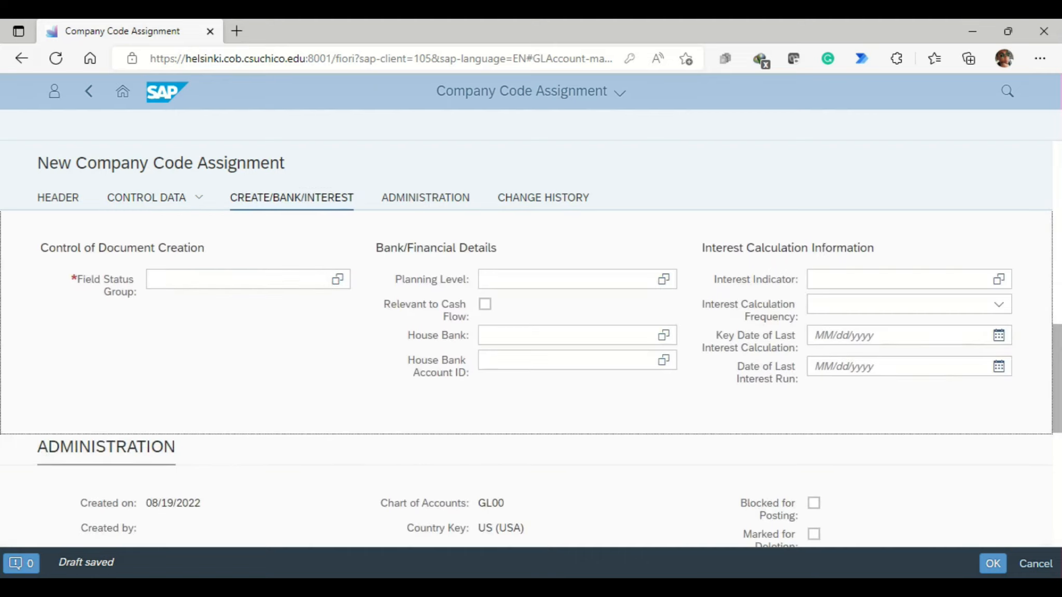
{"action": "left_click", "coordinate": [237, 280]}
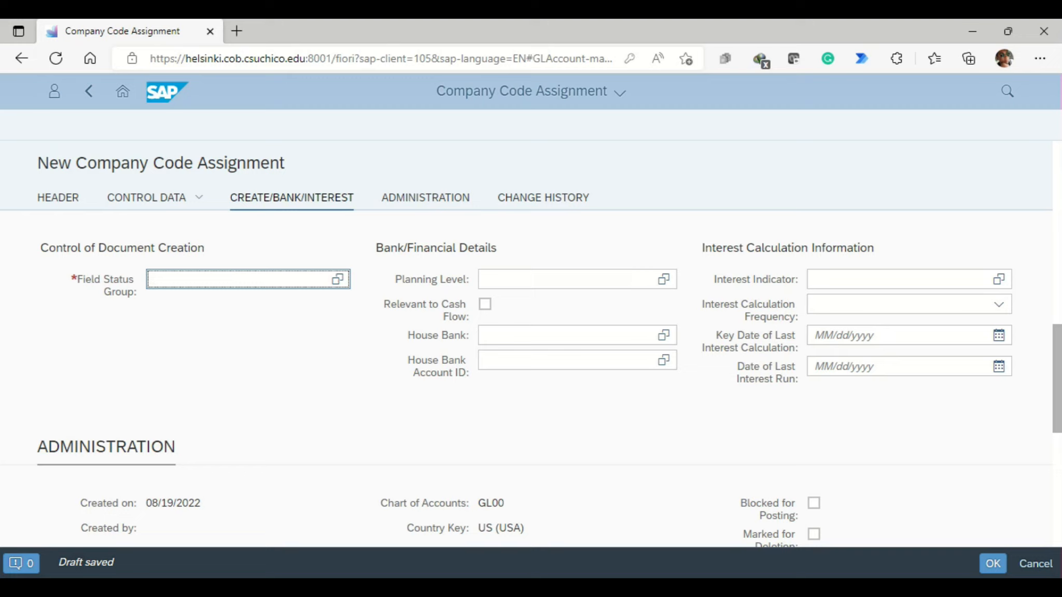
{"action": "type", "text": "ZR"}
{"action": "type", "text": "AA"}
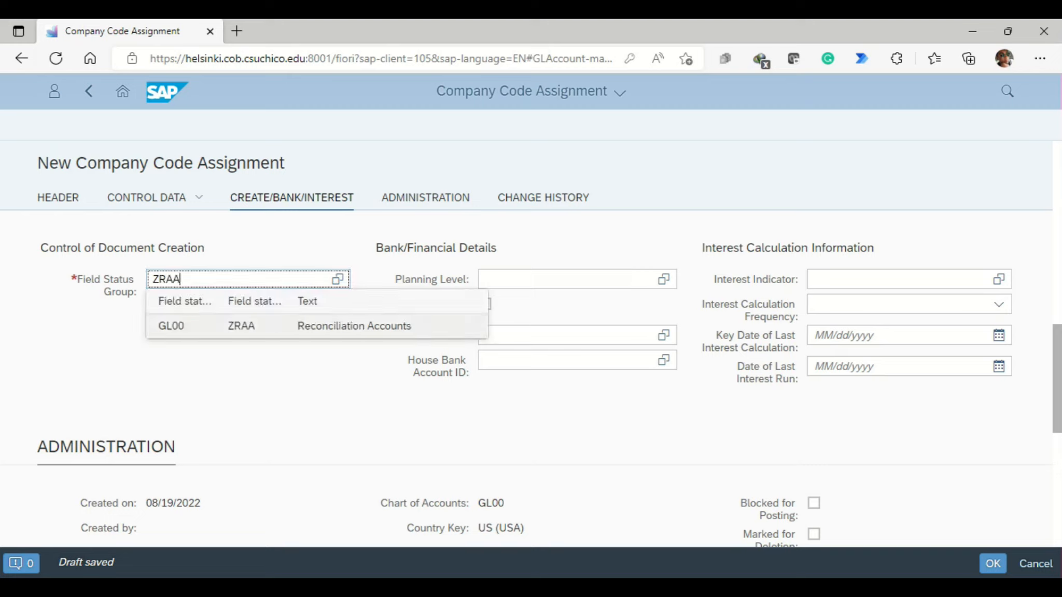
{"action": "left_click", "coordinate": [399, 326]}
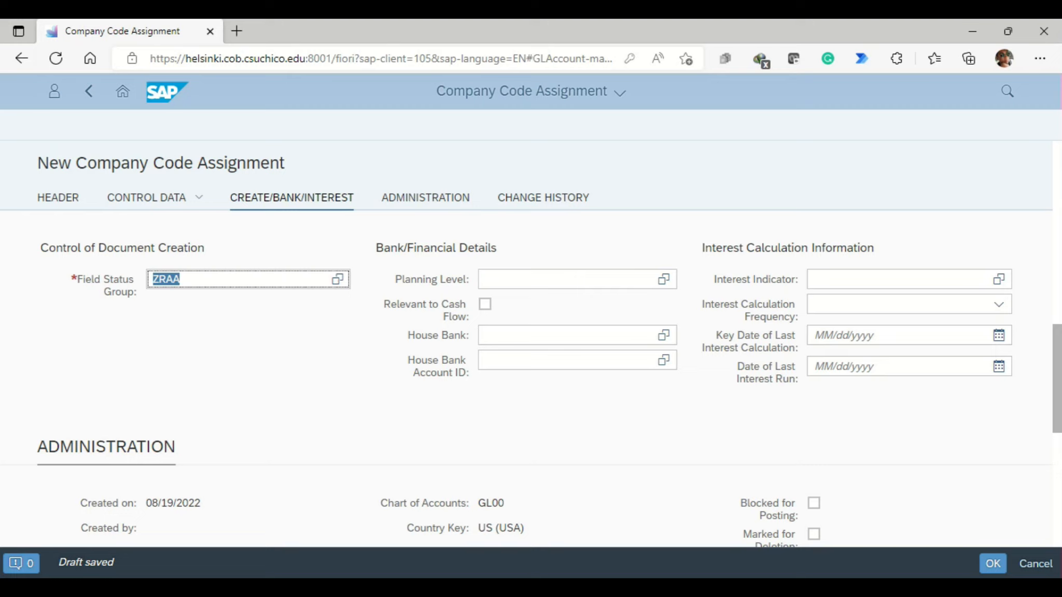
- Confirm the US00 company code assignment and save the Payables-Misc 615 account
{"action": "scroll", "coordinate": [531, 379], "scroll_direction": "down", "scroll_amount": 2}
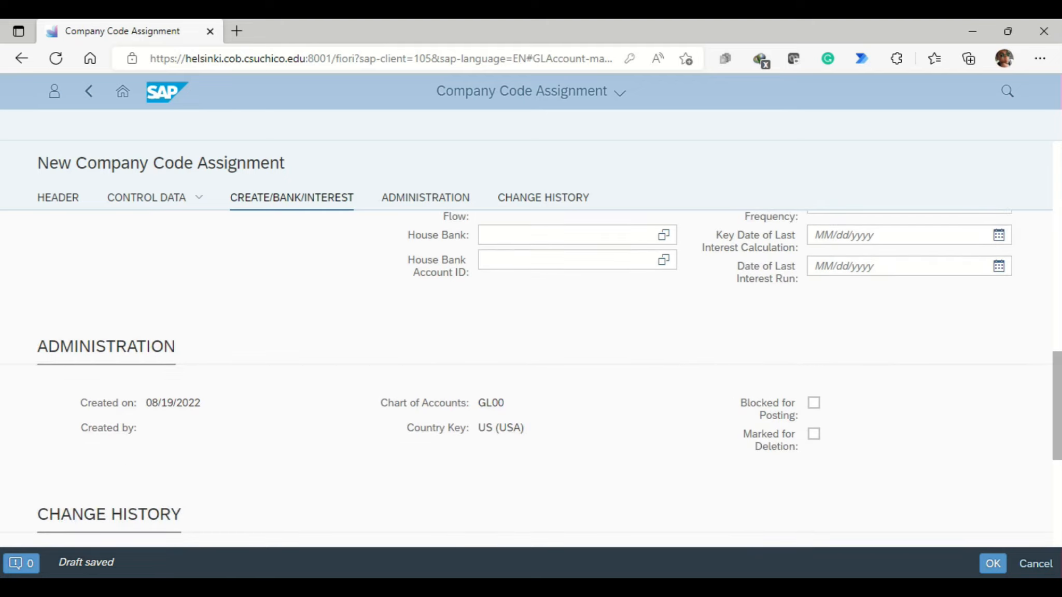
{"action": "left_click", "coordinate": [992, 564]}
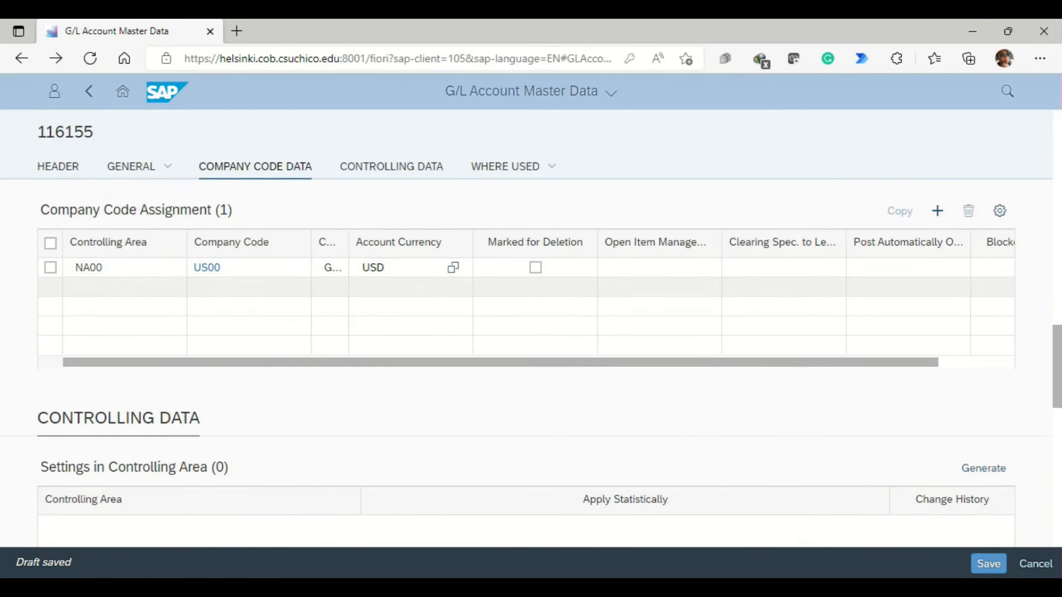
{"action": "scroll", "coordinate": [531, 288], "scroll_direction": "up", "scroll_amount": 8}
{"action": "scroll", "coordinate": [531, 327], "scroll_direction": "up", "scroll_amount": 8}
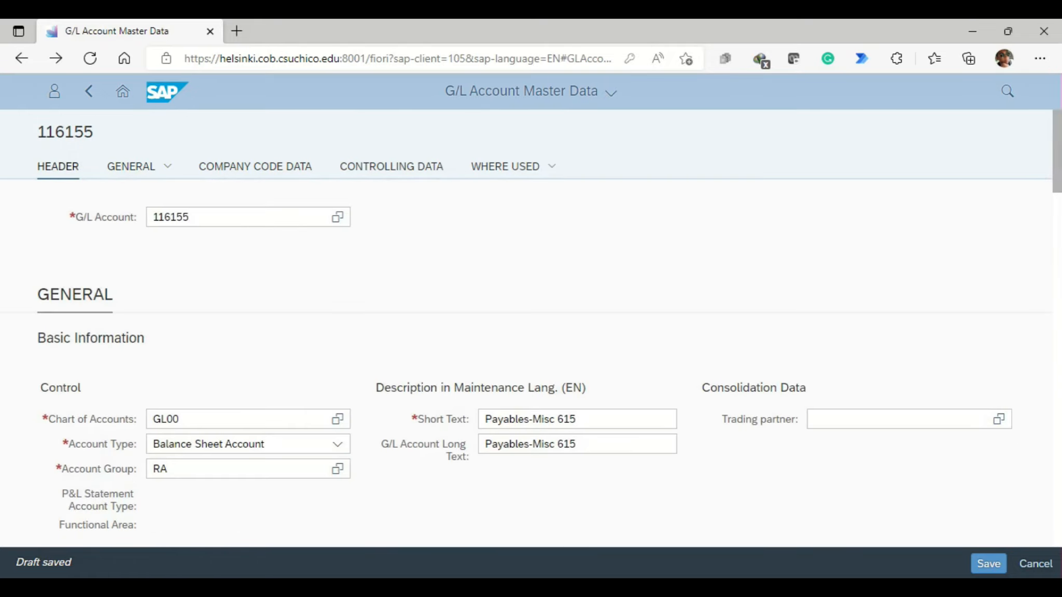
{"action": "left_click", "coordinate": [988, 564]}
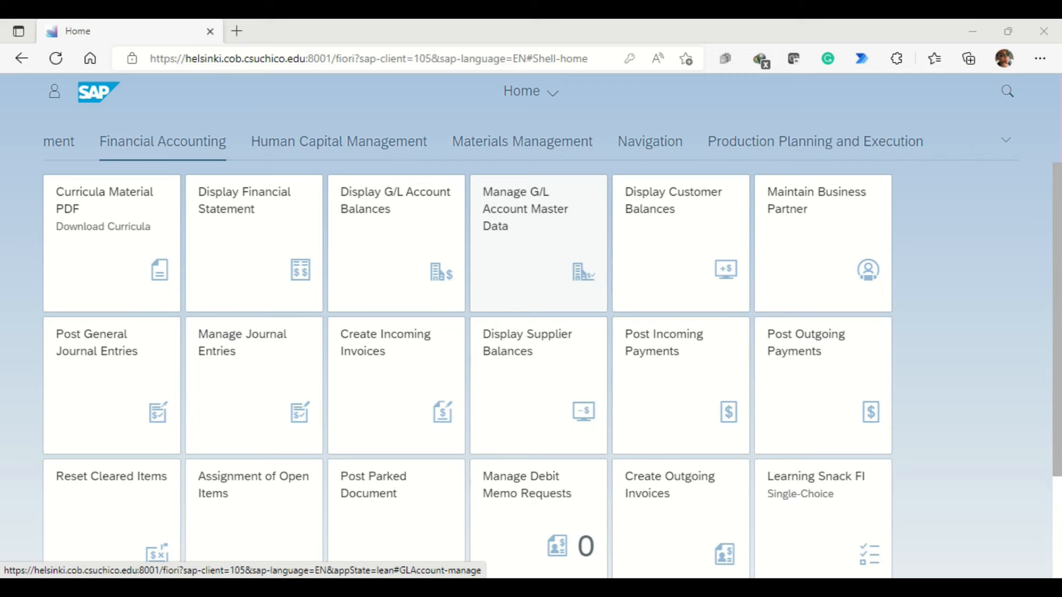
- Start a new G/L account master record from Manage G/L Account Master Data and enter the rent expense account's G/L account number
{"action": "left_click", "coordinate": [538, 244]}
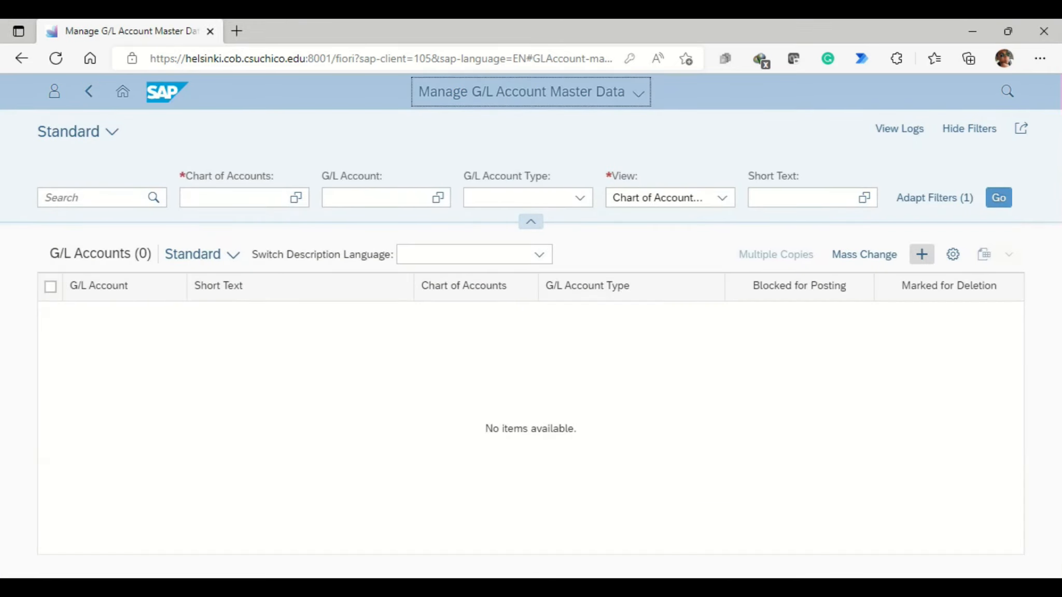
{"action": "left_click", "coordinate": [921, 254]}
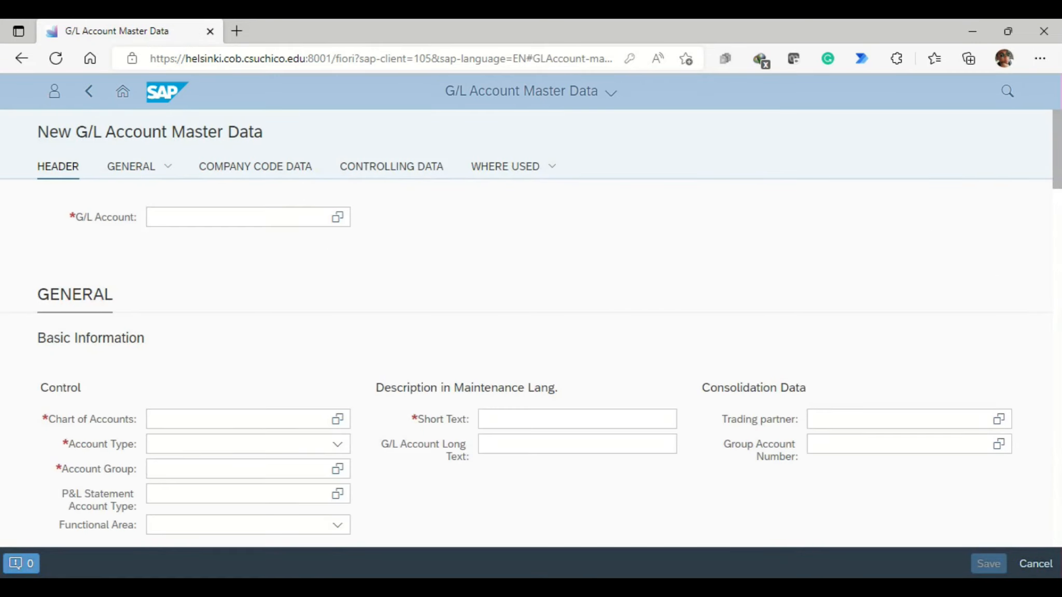
{"action": "left_click", "coordinate": [239, 217]}
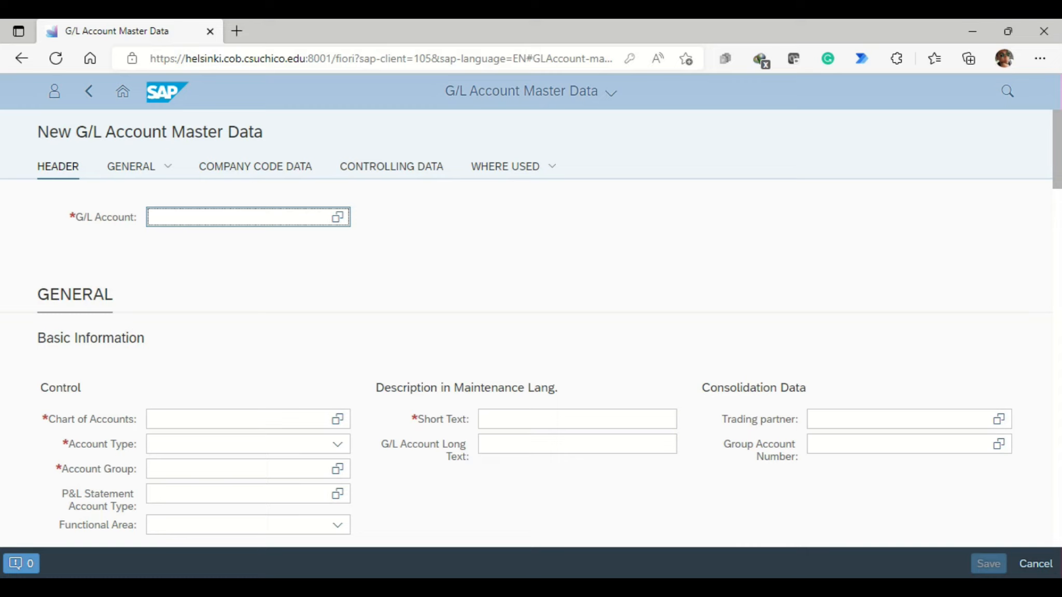
{"action": "type", "text": "756155"}
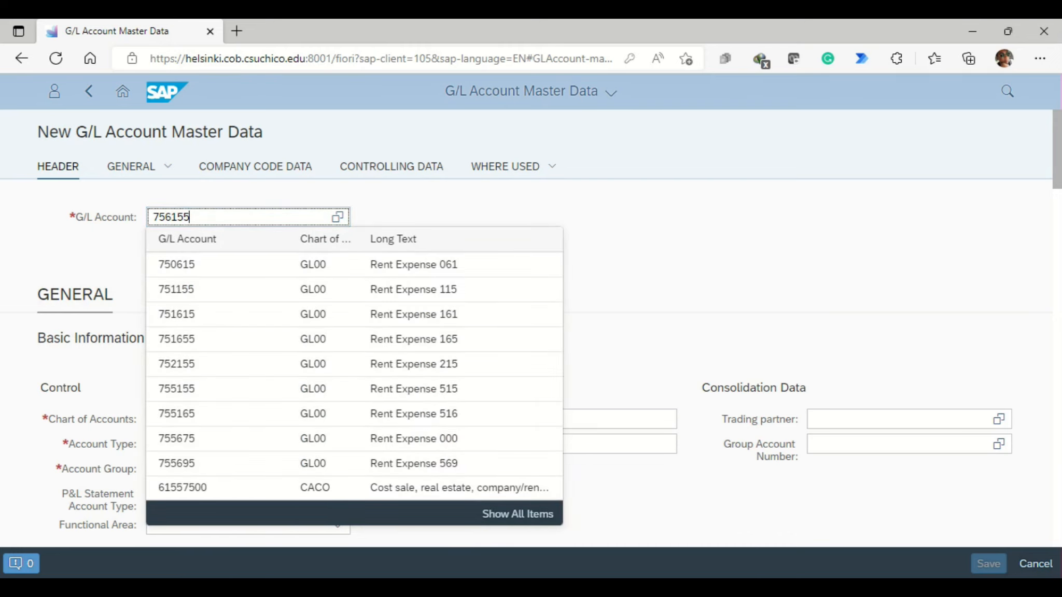
{"action": "left_click", "coordinate": [638, 239]}
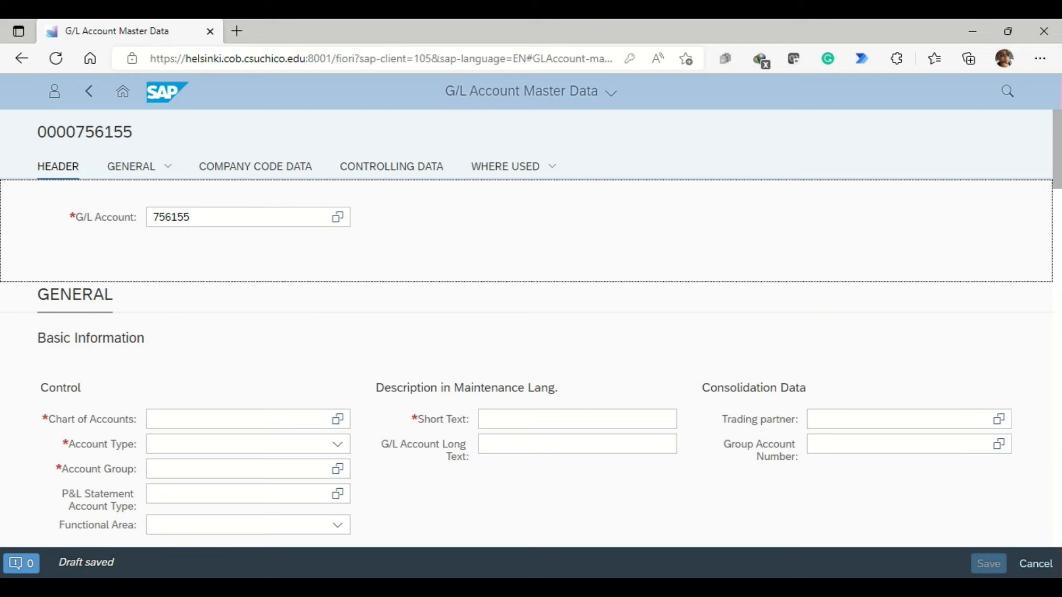
- Set the chart of accounts to GL00 and the account type to Primary Costs or Revenue
{"action": "left_click", "coordinate": [238, 419]}
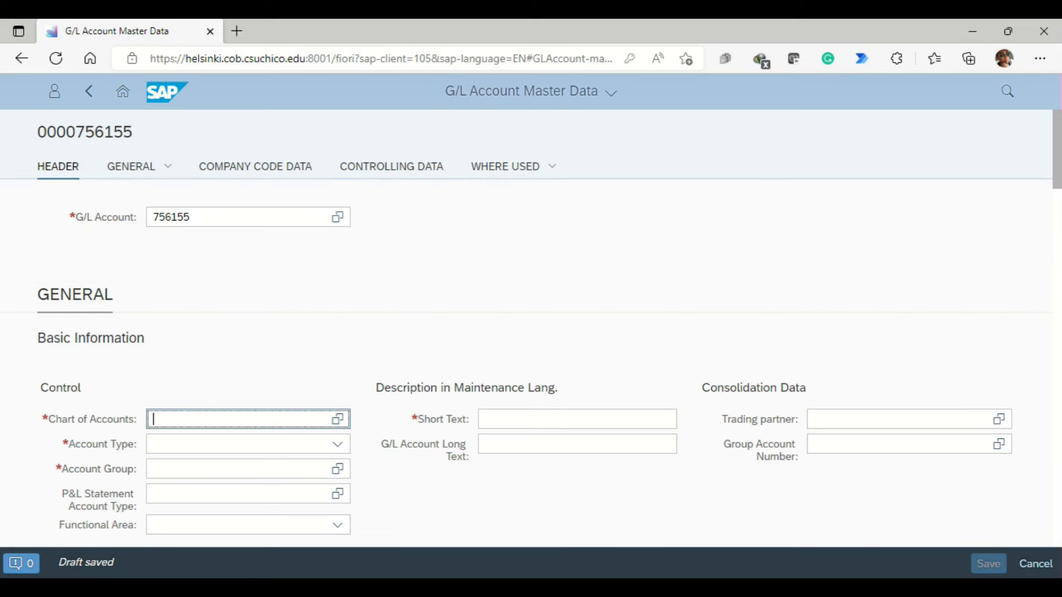
{"action": "type", "text": "gl00"}
{"action": "key", "text": "Return"}
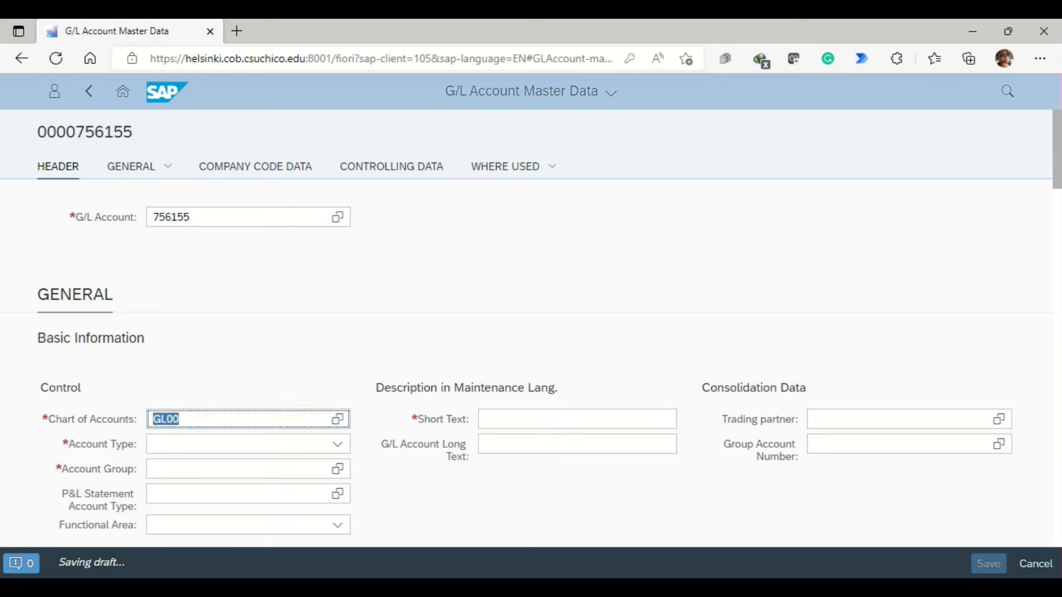
{"action": "left_click", "coordinate": [239, 444]}
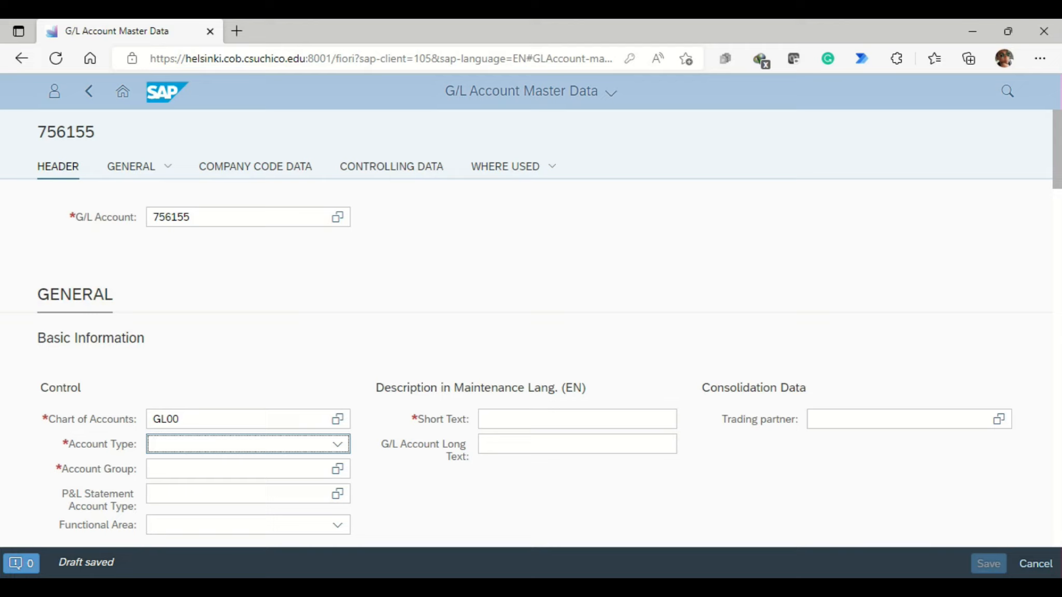
{"action": "type", "text": "Primary Costs or Revenue"}
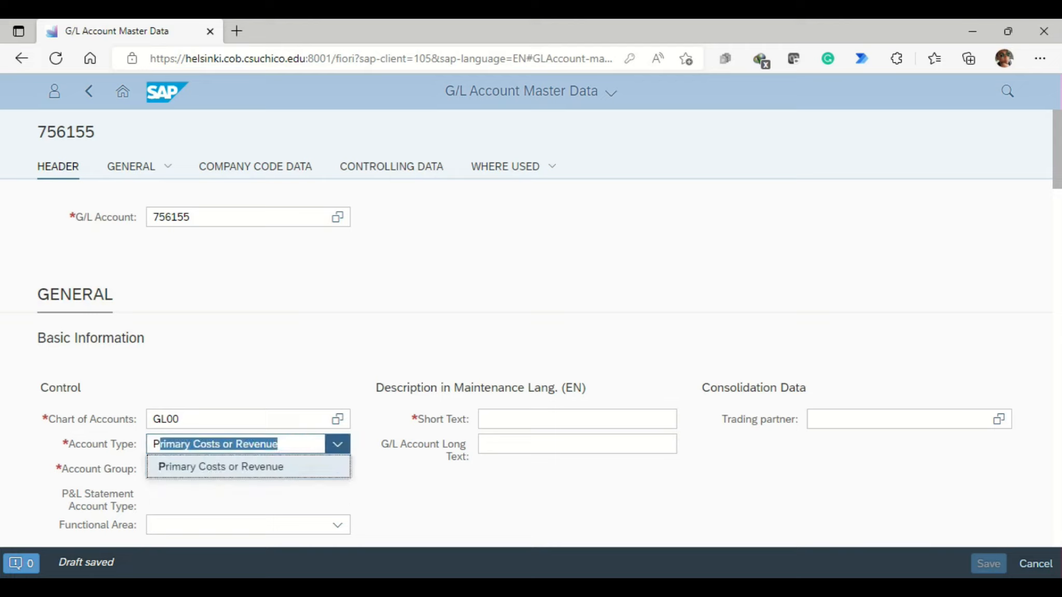
{"action": "key", "text": "Return"}
{"action": "key", "text": "Tab"}
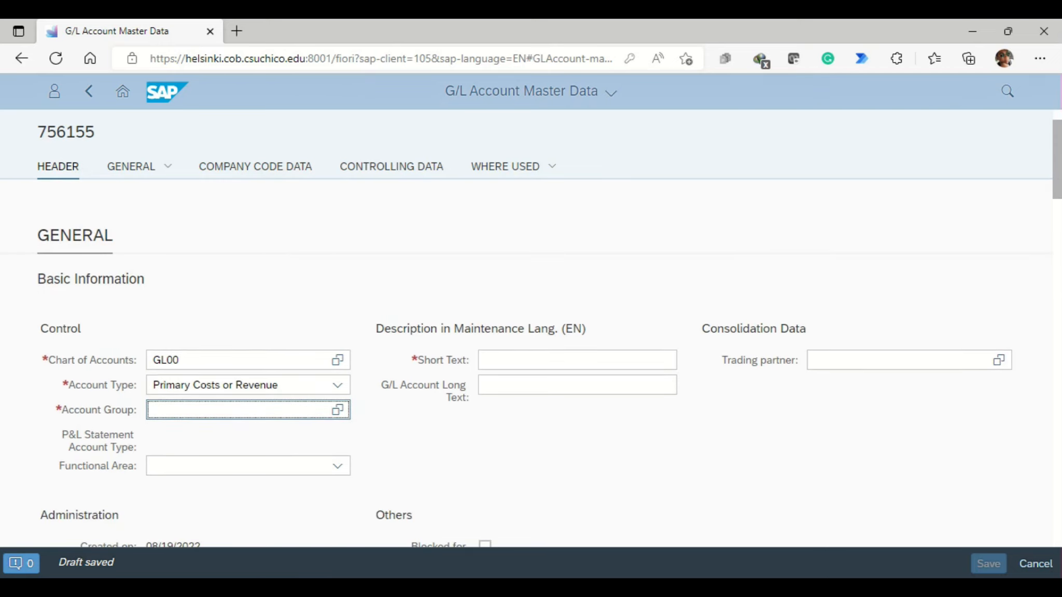
- Set the account group to PL (Profit and loss) in the account's basic information
{"action": "type", "text": "pl"}
{"action": "key", "text": "Down"}
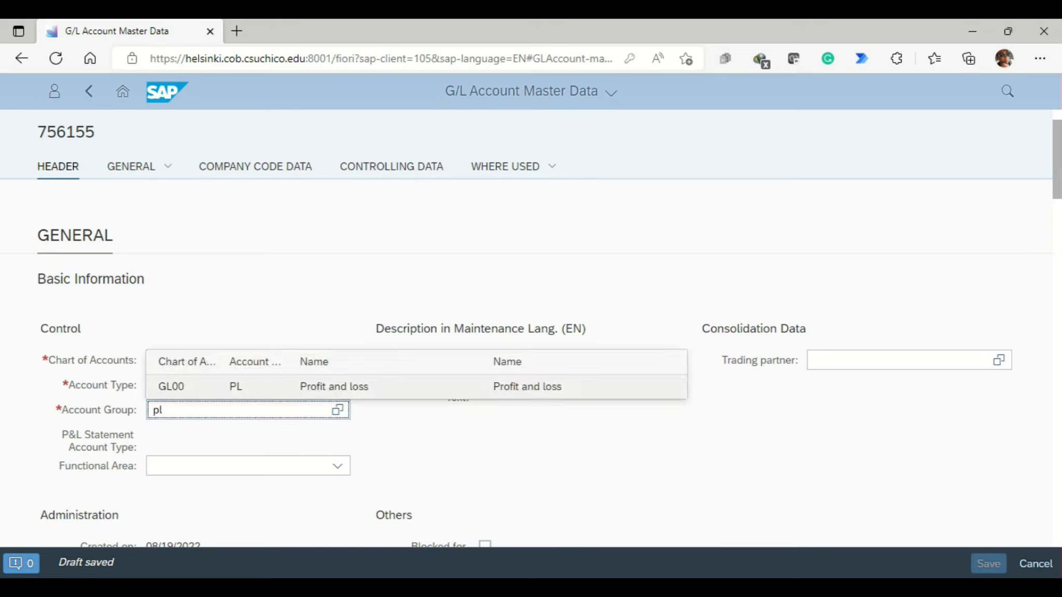
{"action": "key", "text": "Return"}
- Enter Rent Expense 615 as the account's short text
{"action": "left_click", "coordinate": [577, 360]}
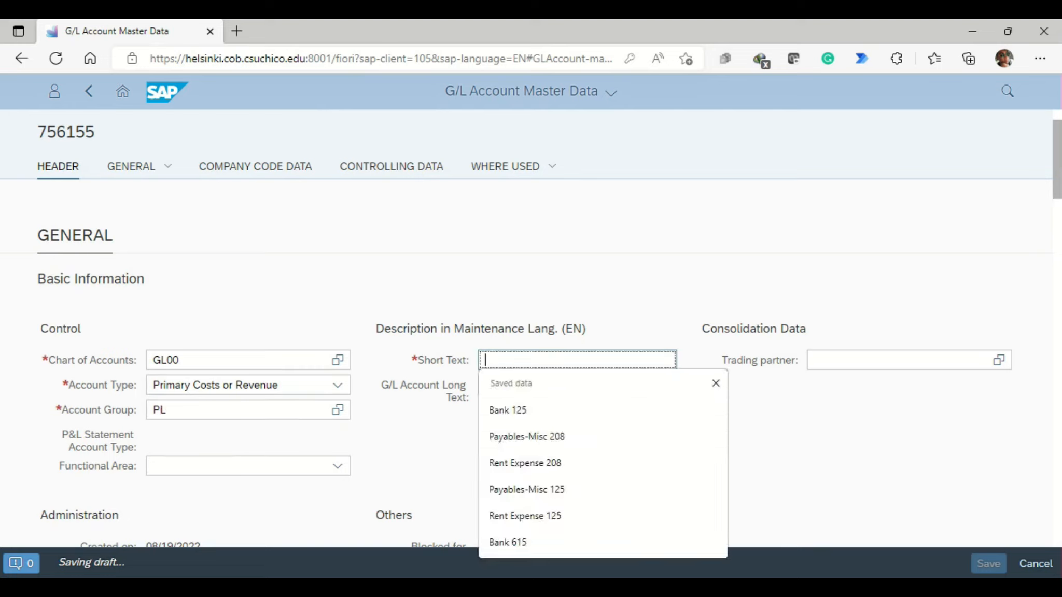
{"action": "key", "text": "Down"}
{"action": "key", "text": "Down"}
{"action": "key", "text": "Down"}
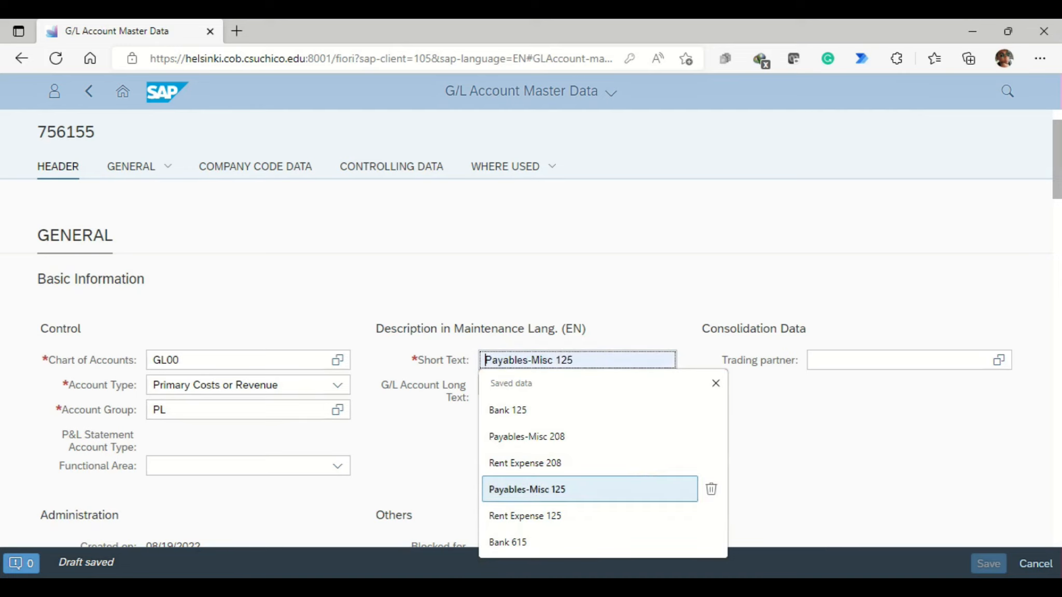
{"action": "key", "text": "Return"}
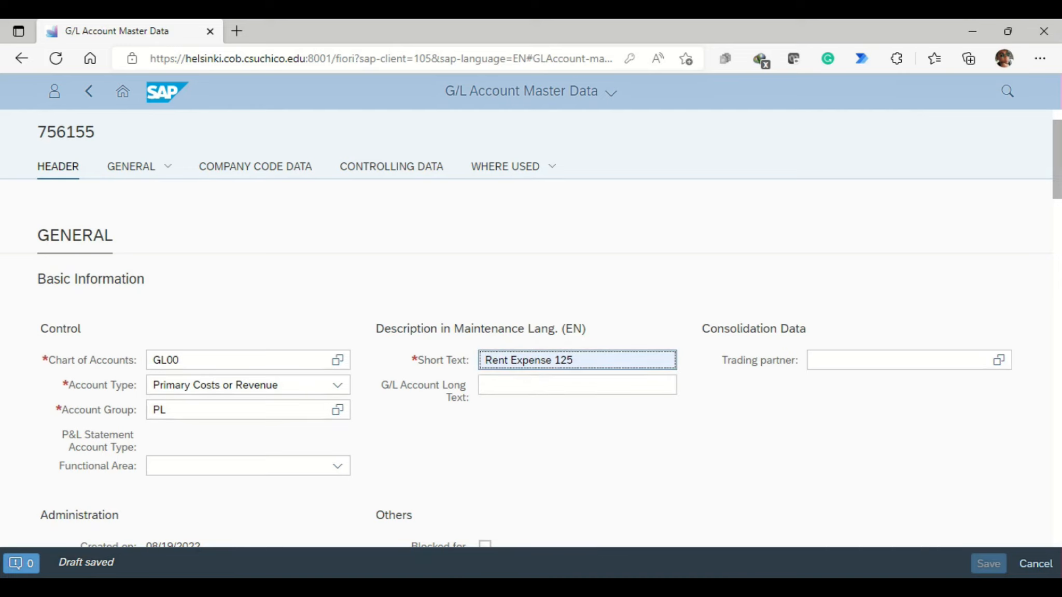
{"action": "key", "text": "BackSpace"}
{"action": "key", "text": "BackSpace"}
{"action": "key", "text": "BackSpace"}
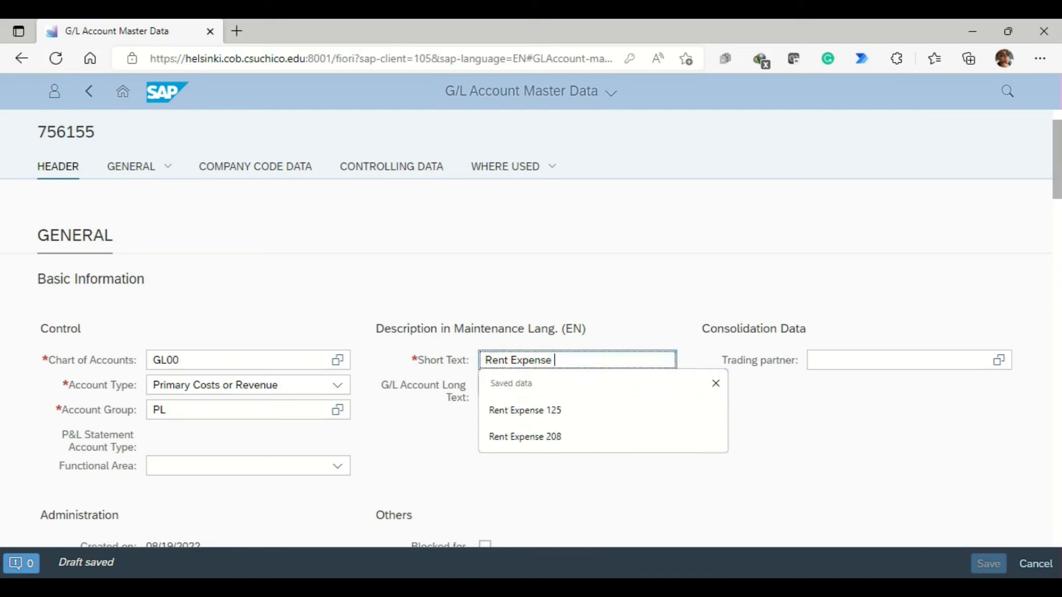
{"action": "type", "text": "615"}
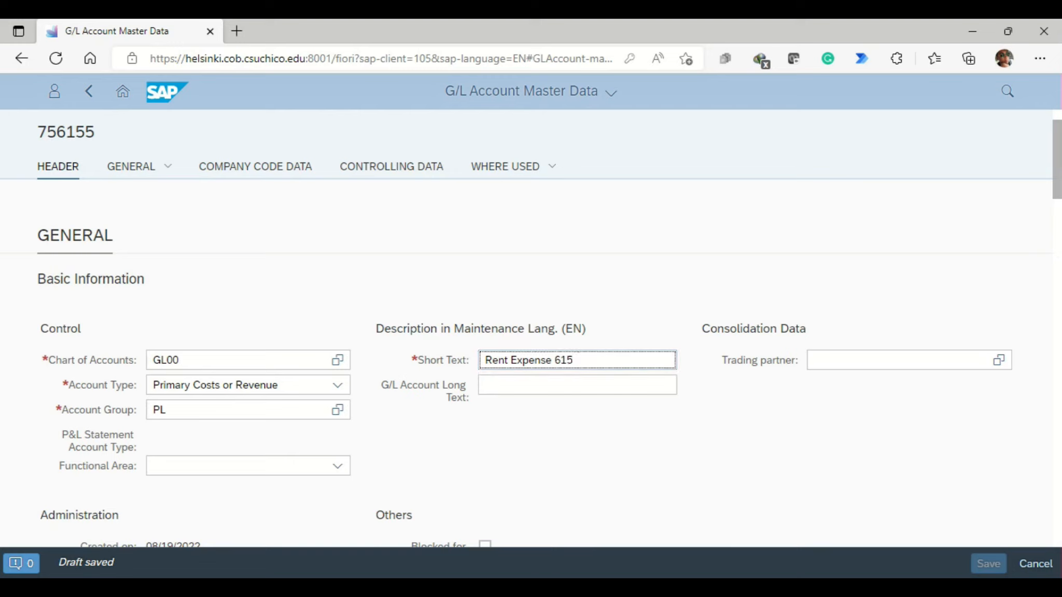
- Copy the short text Rent Expense 615 into the G/L account long text
{"action": "left_click_drag", "start_coordinate": [574, 360], "coordinate": [482, 361]}
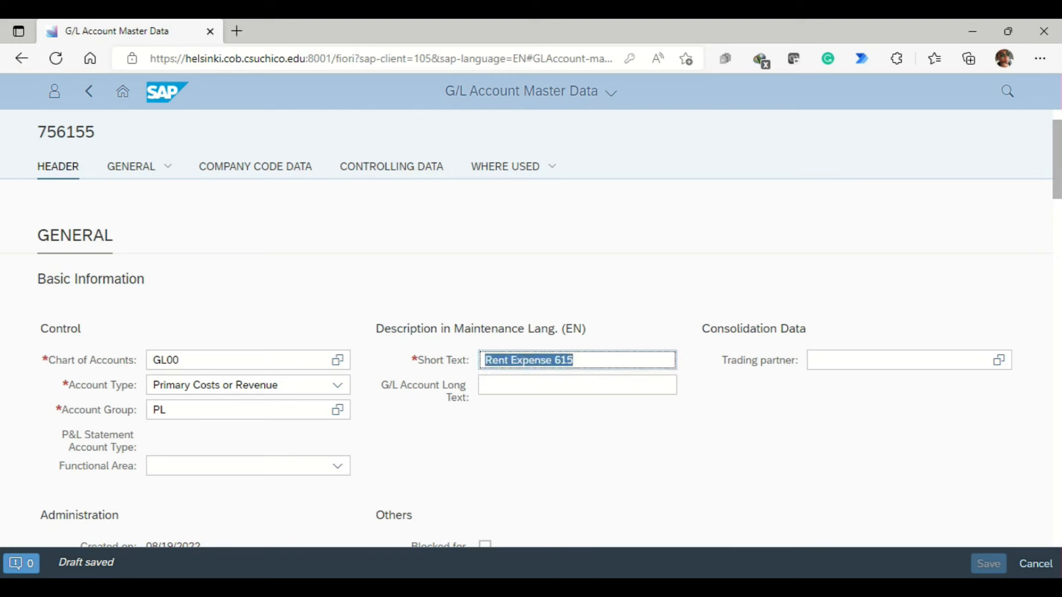
{"action": "key", "text": "ctrl+c"}
{"action": "key", "text": "Tab"}
{"action": "key", "text": "ctrl+v"}
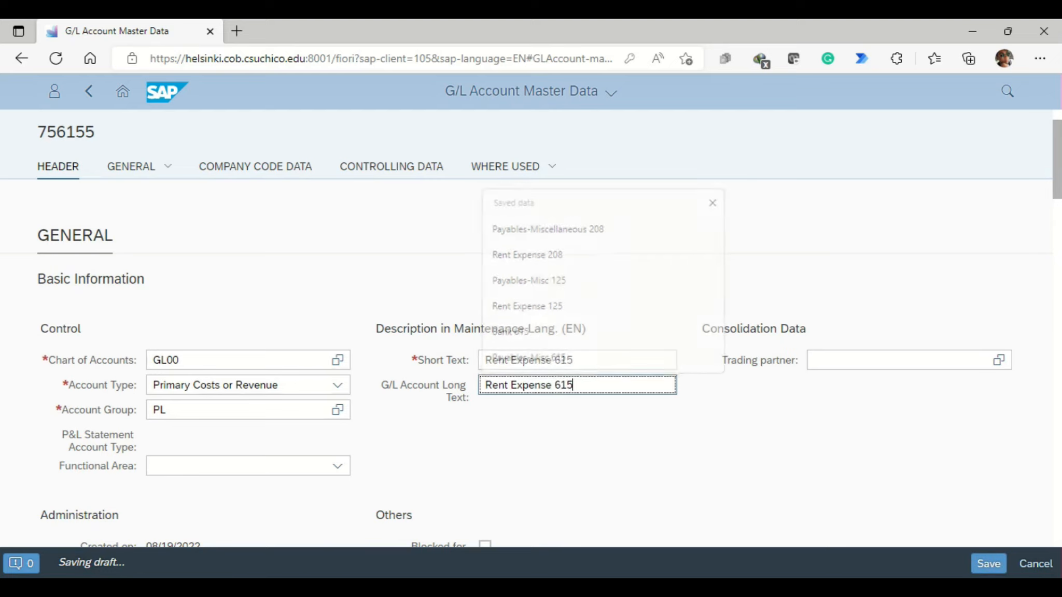
- Add a company code assignment for US00 to the Rent Expense 615 account
{"action": "scroll", "coordinate": [527, 362], "scroll_direction": "down", "scroll_amount": 4}
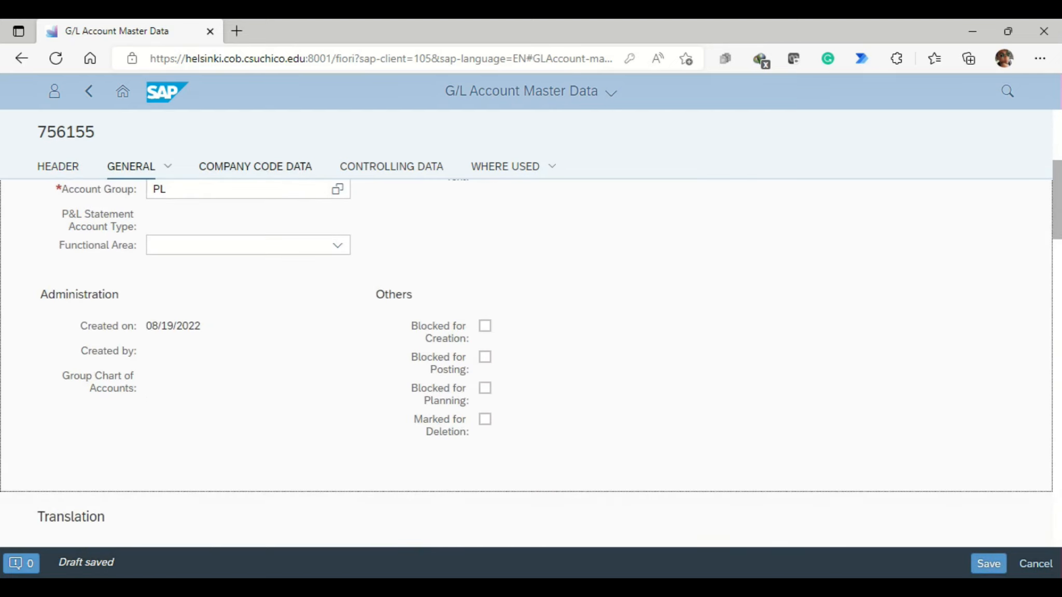
{"action": "left_click", "coordinate": [255, 166]}
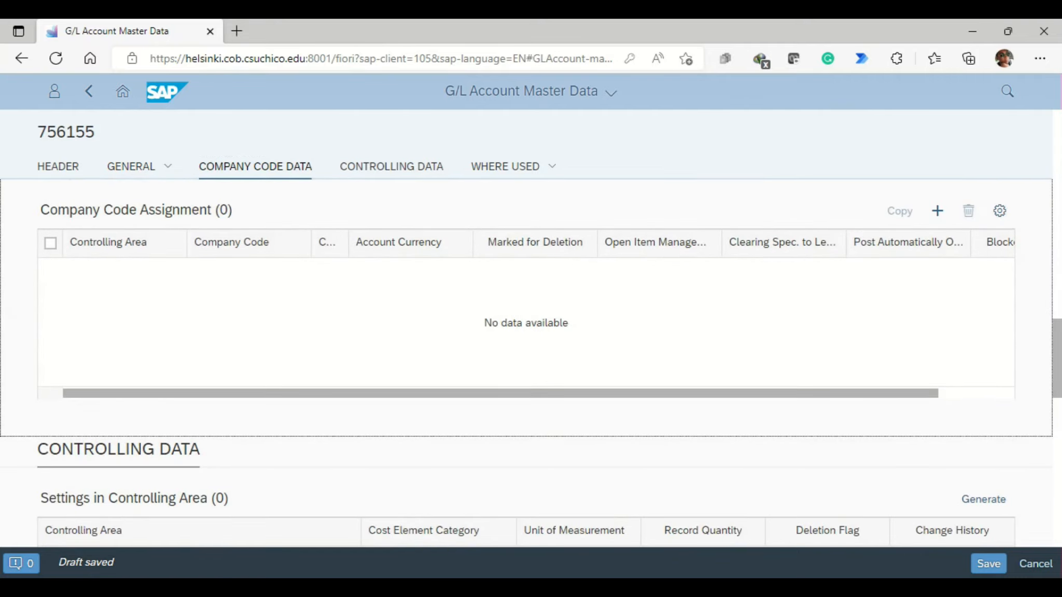
{"action": "left_click", "coordinate": [936, 211]}
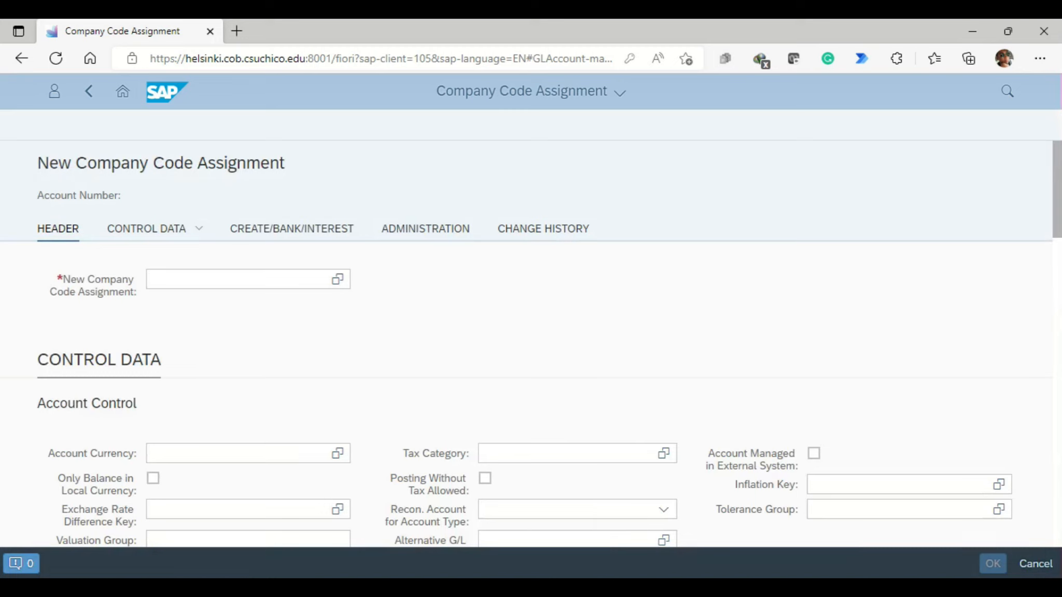
{"action": "left_click", "coordinate": [233, 278]}
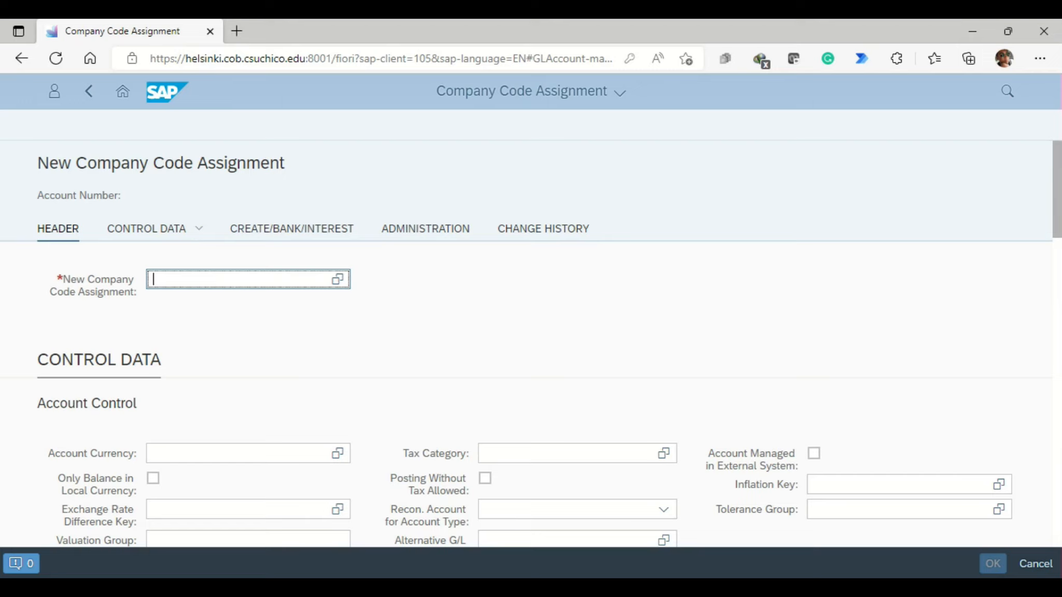
{"action": "type", "text": "us00"}
{"action": "key", "text": "Return"}
{"action": "left_click", "coordinate": [259, 327]}
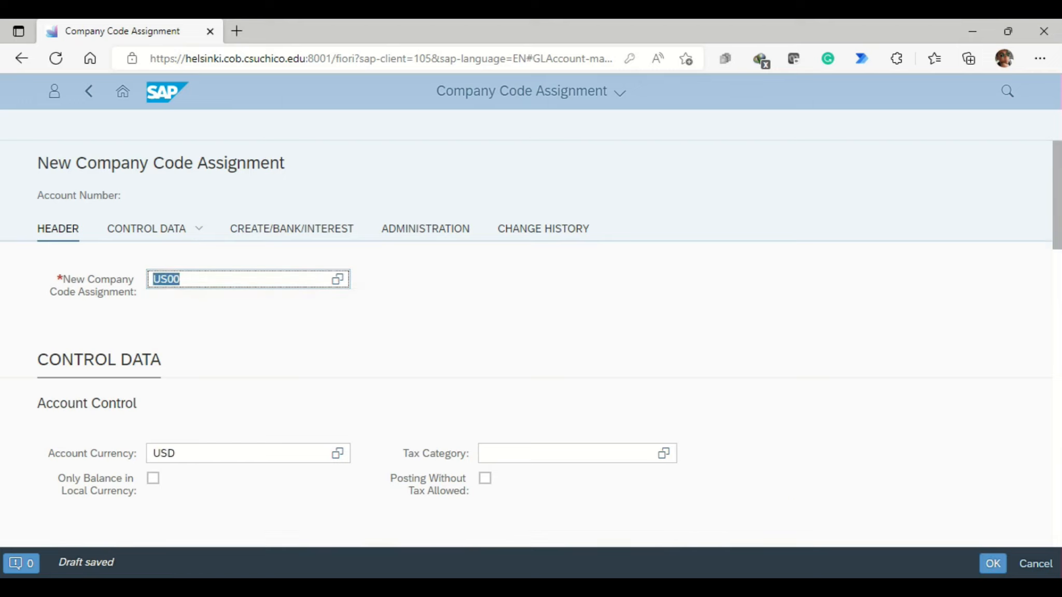
- Allow posting without tax in the account control data of the company code assignment
{"action": "scroll", "coordinate": [531, 343], "scroll_direction": "down", "scroll_amount": 3}
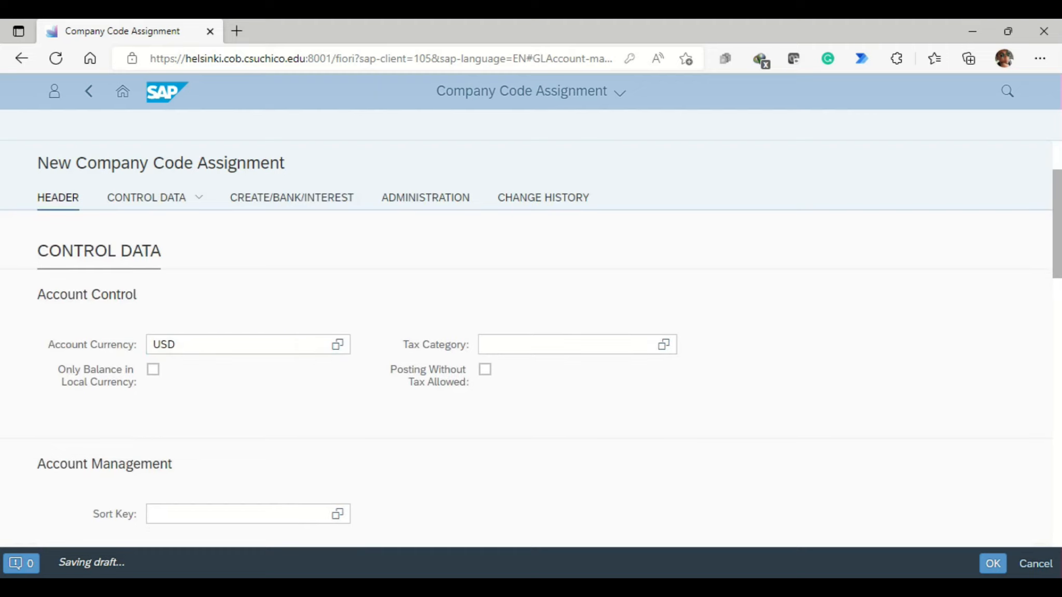
{"action": "scroll", "coordinate": [531, 343], "scroll_direction": "down", "scroll_amount": 2}
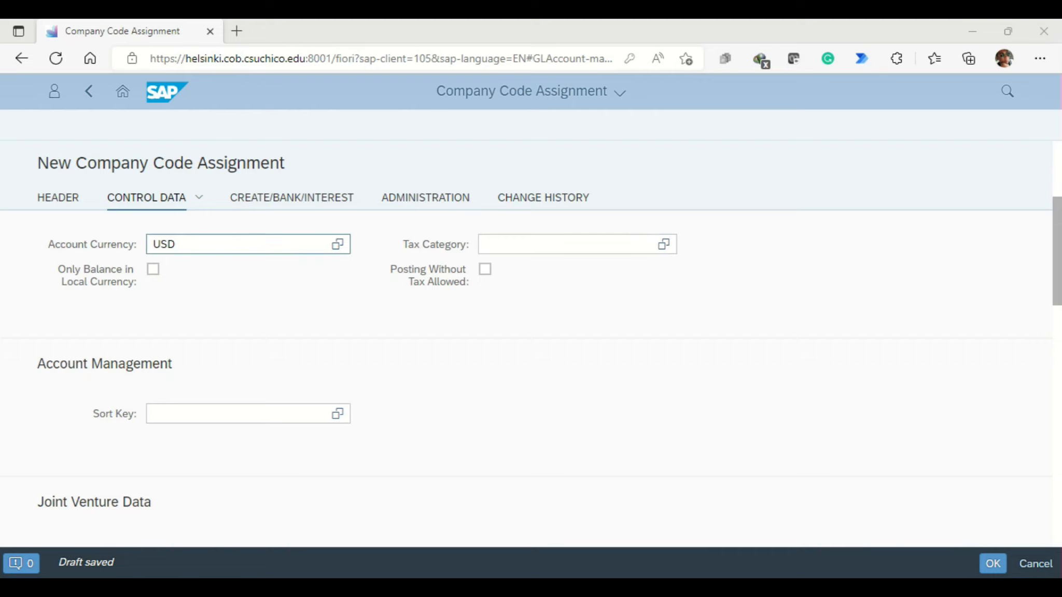
{"action": "scroll", "coordinate": [531, 342], "scroll_direction": "up", "scroll_amount": 2}
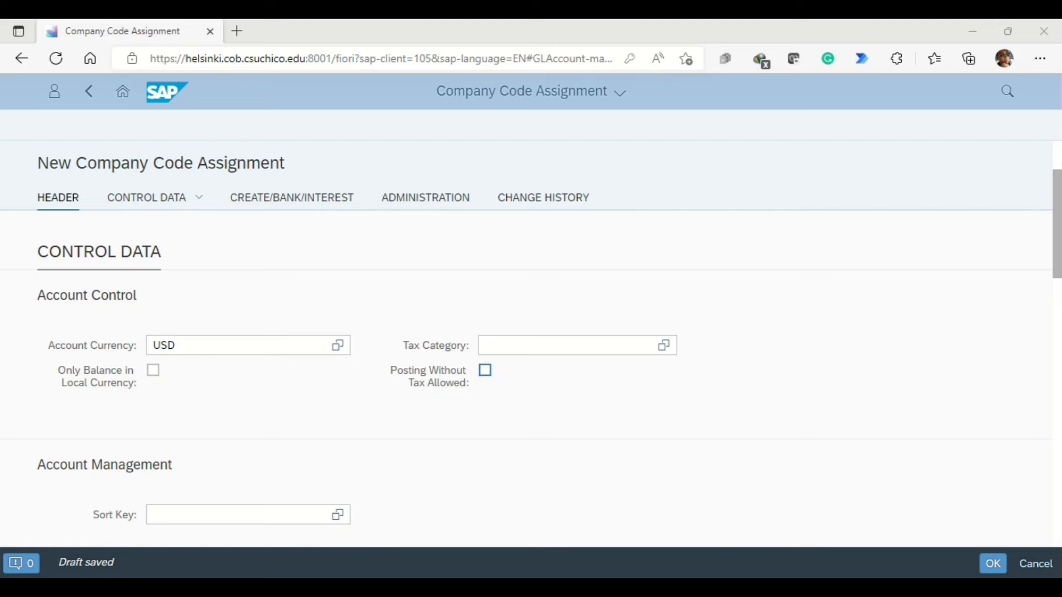
{"action": "left_click", "coordinate": [484, 370]}
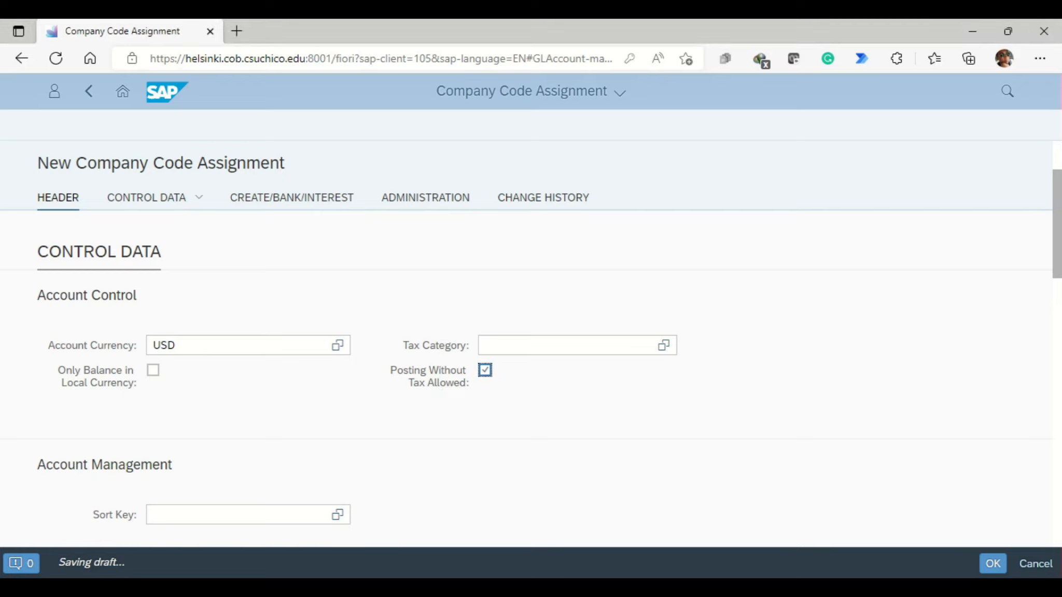
- Set the sort key to 001 (Posting date) in the account management data of the Rent Expense 615 assignment
{"action": "scroll", "coordinate": [531, 363], "scroll_direction": "down", "scroll_amount": 3}
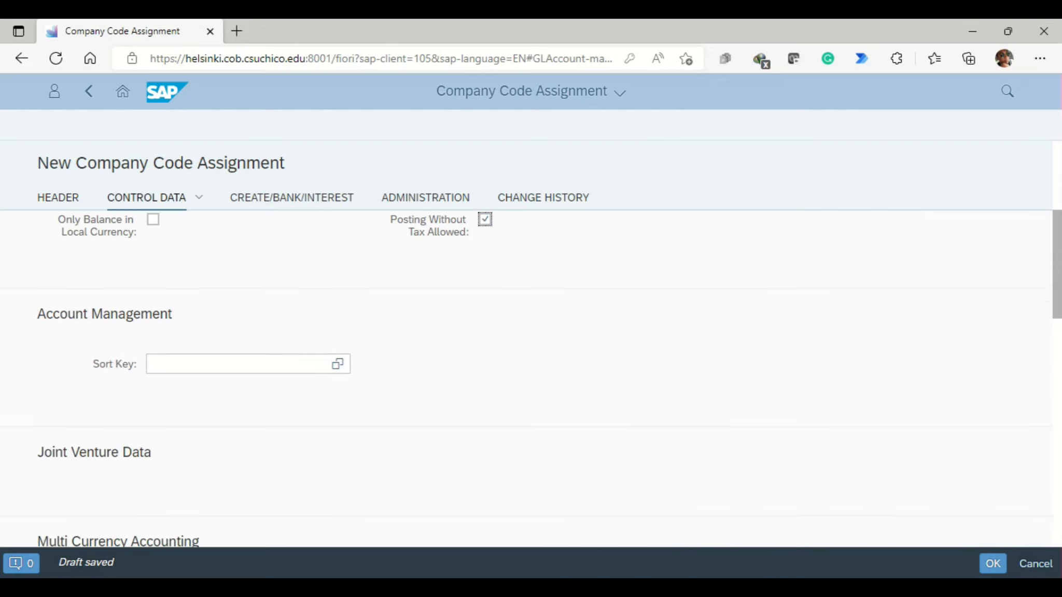
{"action": "left_click", "coordinate": [238, 363]}
{"action": "type", "text": "001"}
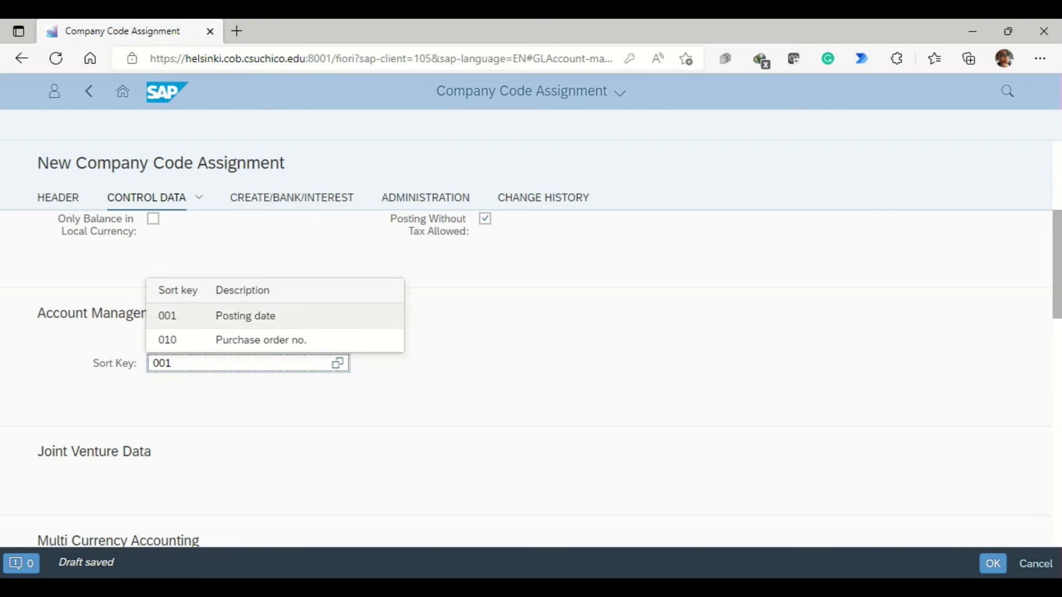
{"action": "key", "text": "Return"}
- Set the field status group to ZEXP and confirm the US00 company code assignment of the Rent Expense 615 account
{"action": "scroll", "coordinate": [531, 363], "scroll_direction": "down", "scroll_amount": 5}
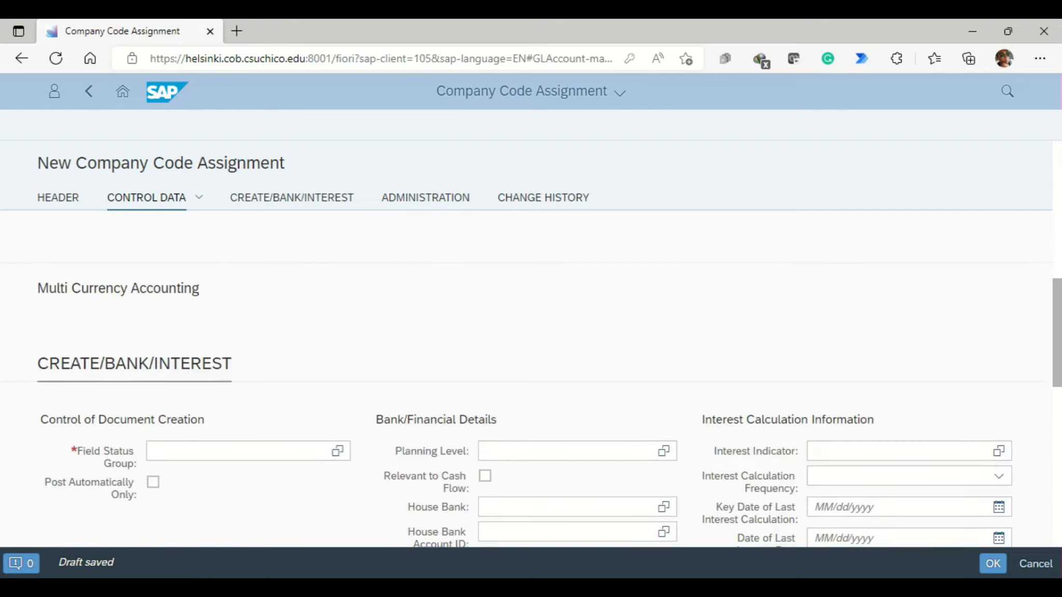
{"action": "left_click", "coordinate": [238, 400]}
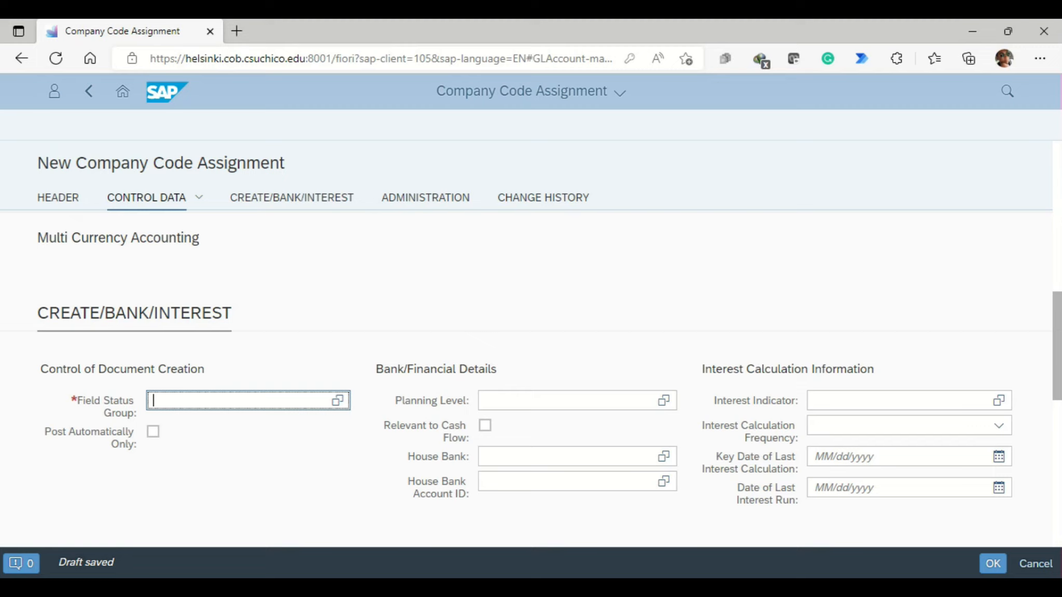
{"action": "type", "text": "ZEXP"}
{"action": "key", "text": "Return"}
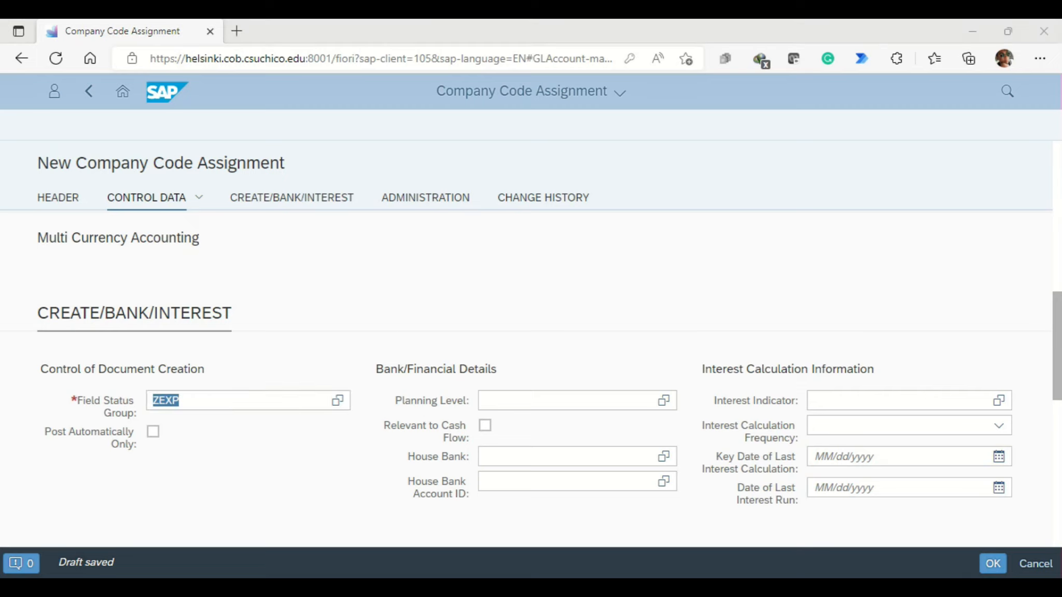
{"action": "left_click", "coordinate": [992, 564]}
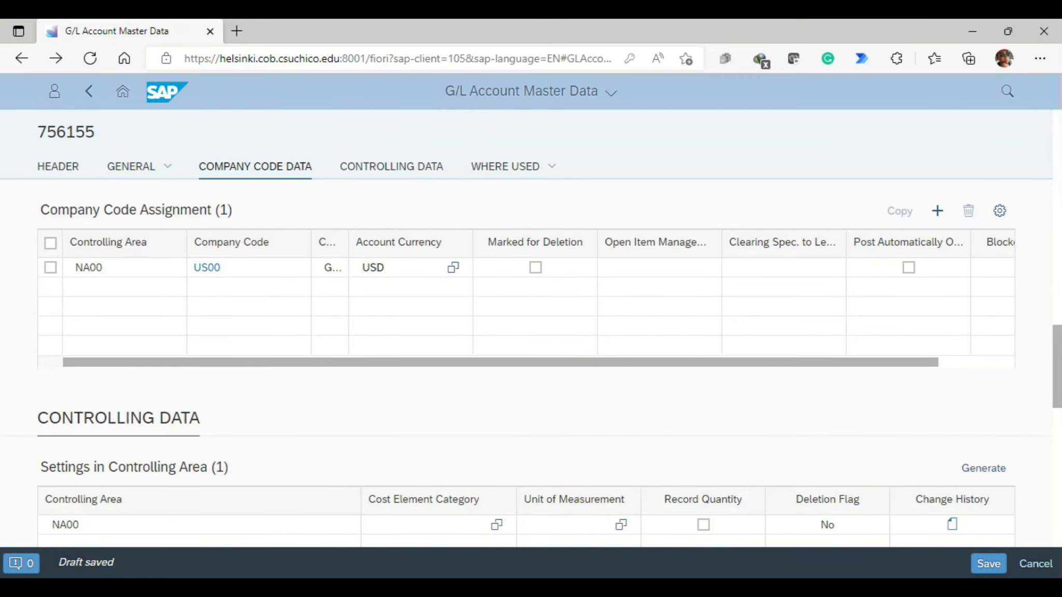
- Try to save the Rent Expense 615 account and check its header, general and company code data for missing entries
{"action": "left_click", "coordinate": [989, 563]}
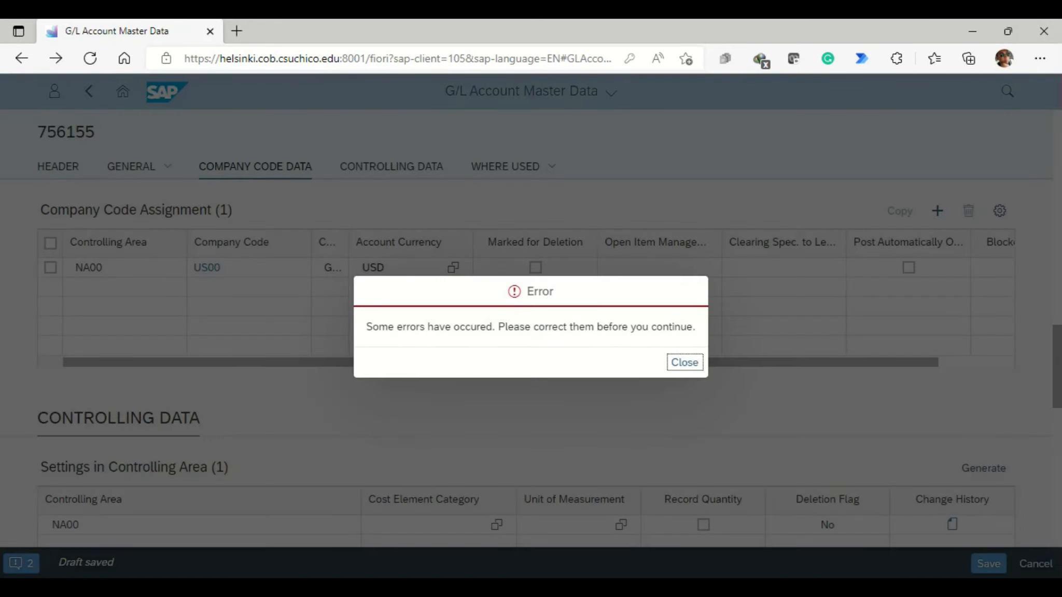
{"action": "left_click", "coordinate": [685, 362]}
{"action": "scroll", "coordinate": [526, 363], "scroll_direction": "up", "scroll_amount": 3}
{"action": "scroll", "coordinate": [525, 362], "scroll_direction": "up", "scroll_amount": 15}
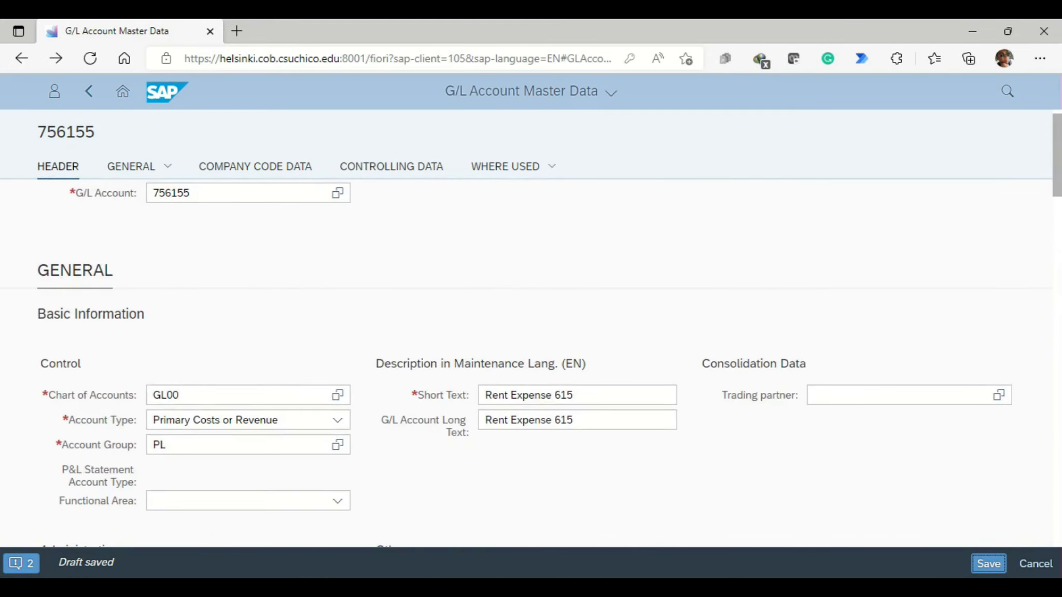
{"action": "scroll", "coordinate": [526, 363], "scroll_direction": "up", "scroll_amount": 1}
{"action": "left_click", "coordinate": [988, 564]}
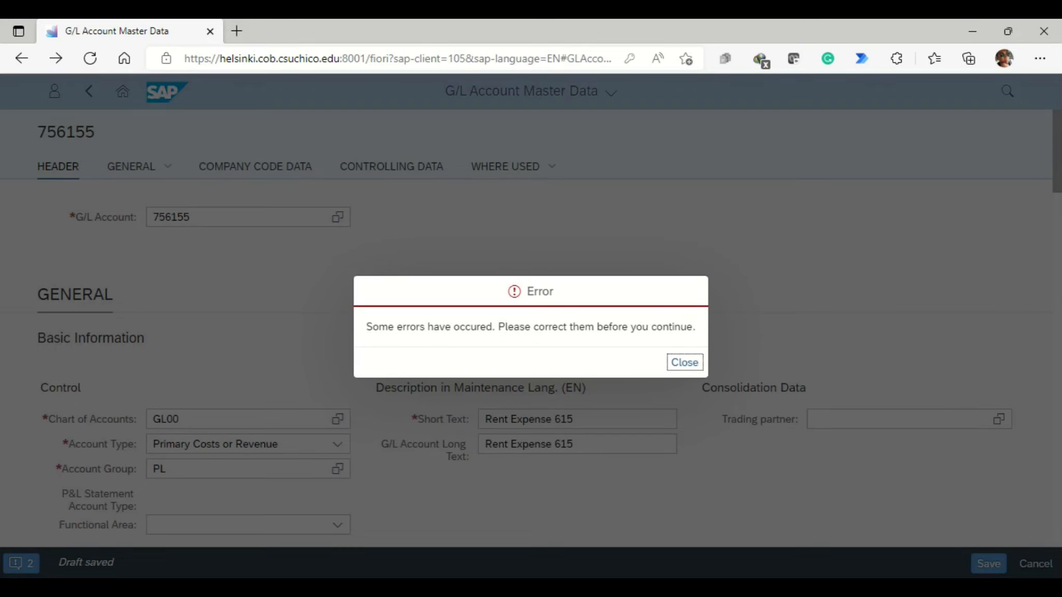
{"action": "key", "text": "Return"}
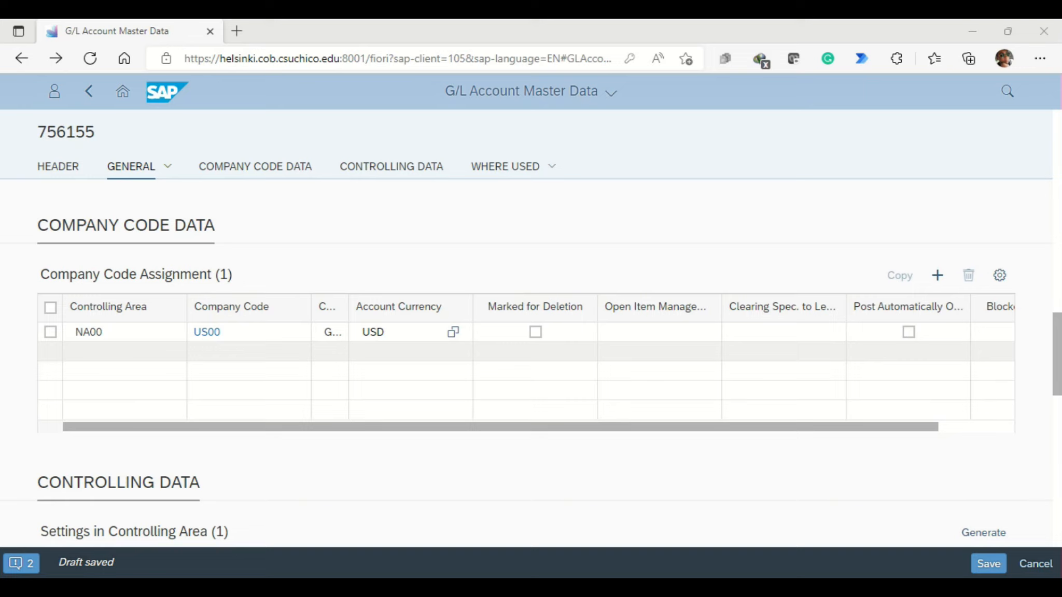
{"action": "scroll", "coordinate": [526, 363], "scroll_direction": "up", "scroll_amount": 3}
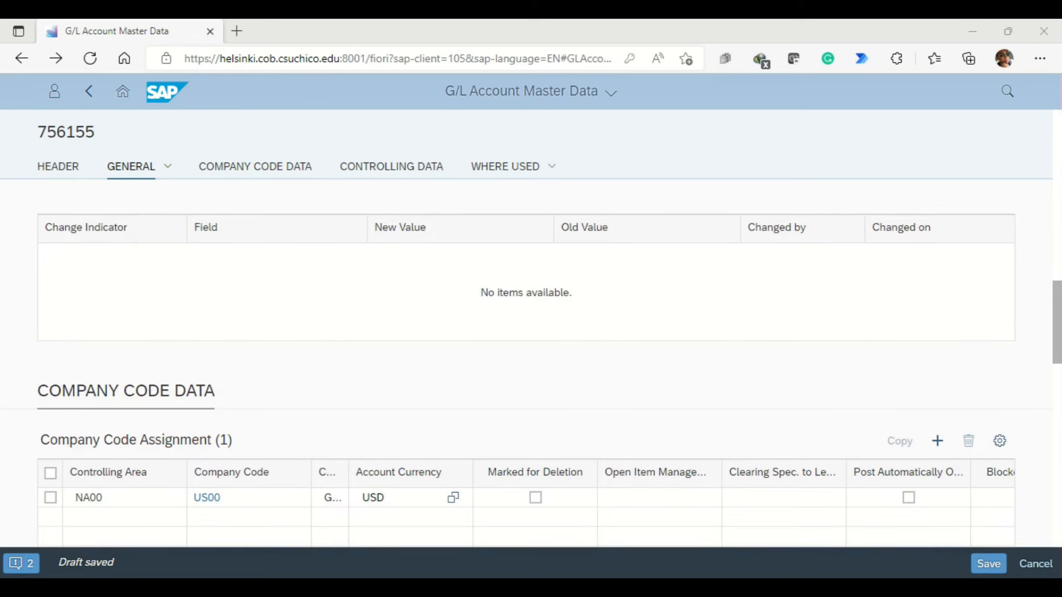
{"action": "scroll", "coordinate": [526, 363], "scroll_direction": "up", "scroll_amount": 7}
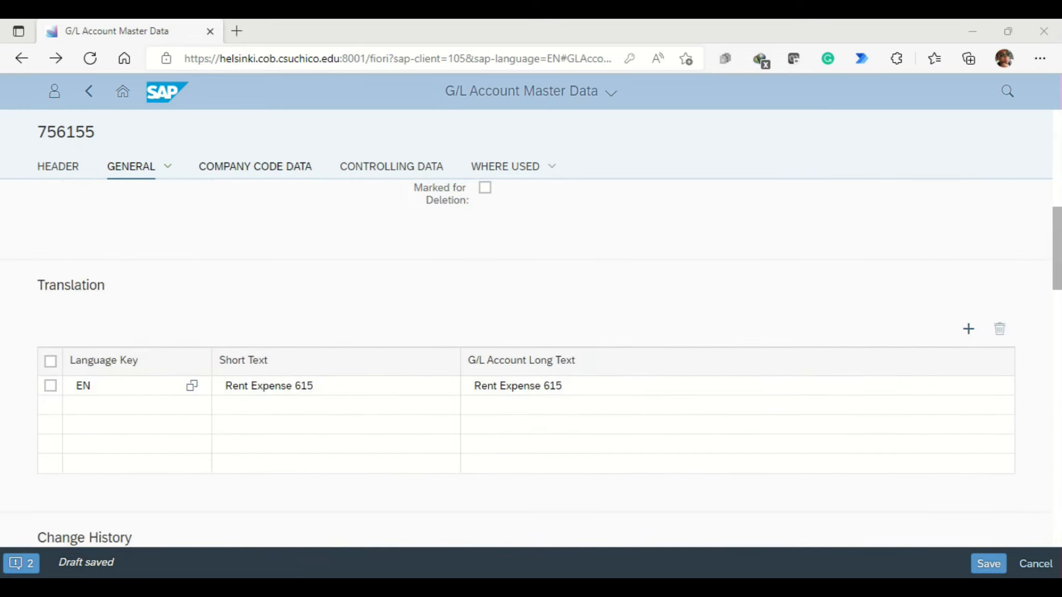
- Set the cost element category for controlling area NA00 to 01 (Primary costs/cost-reducing revenues) and save the G/L account
{"action": "left_click", "coordinate": [391, 166]}
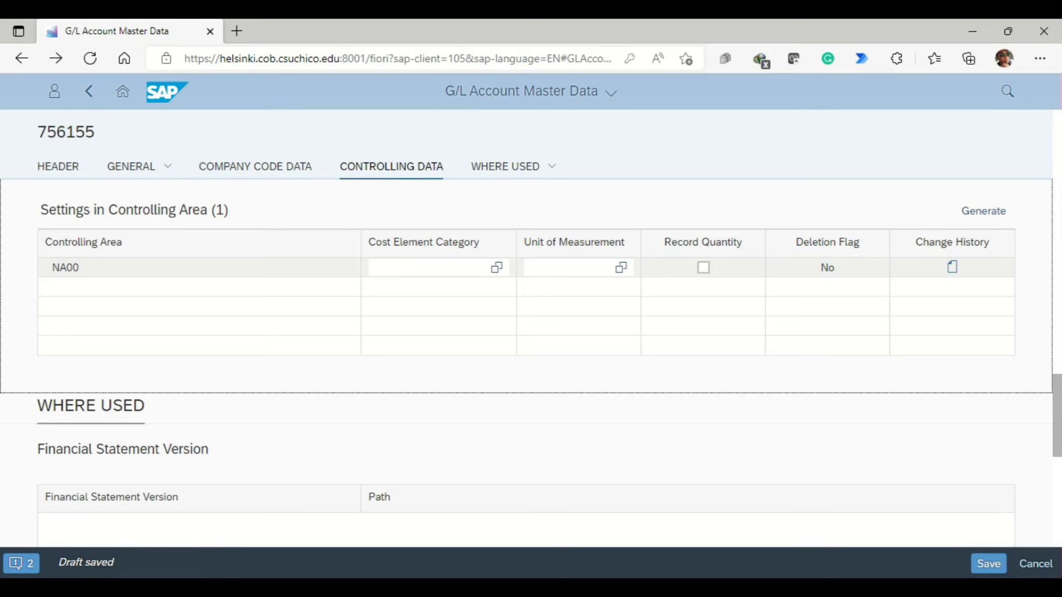
{"action": "left_click", "coordinate": [429, 268]}
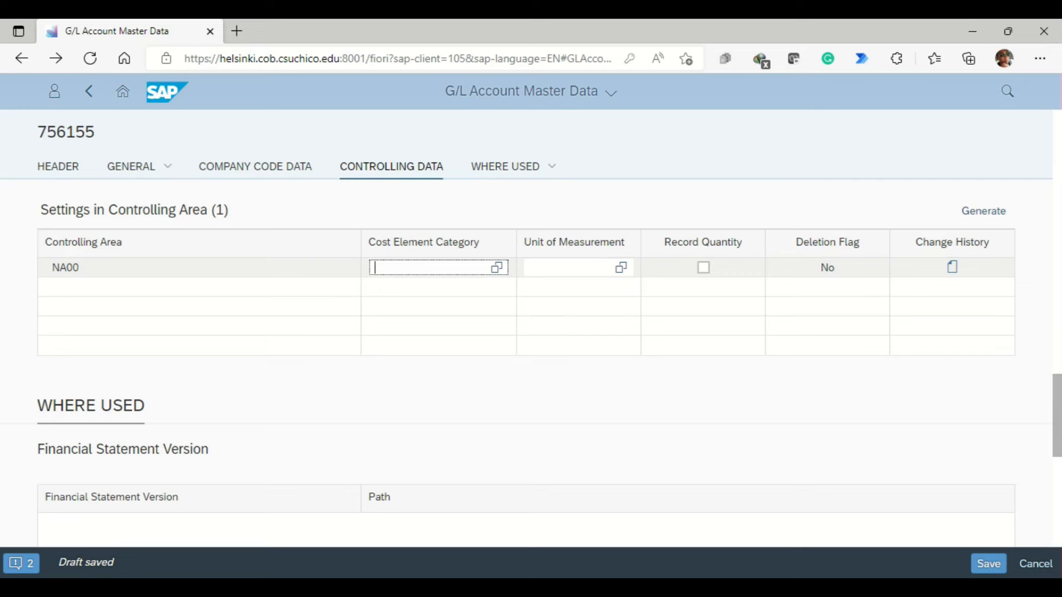
{"action": "type", "text": "01"}
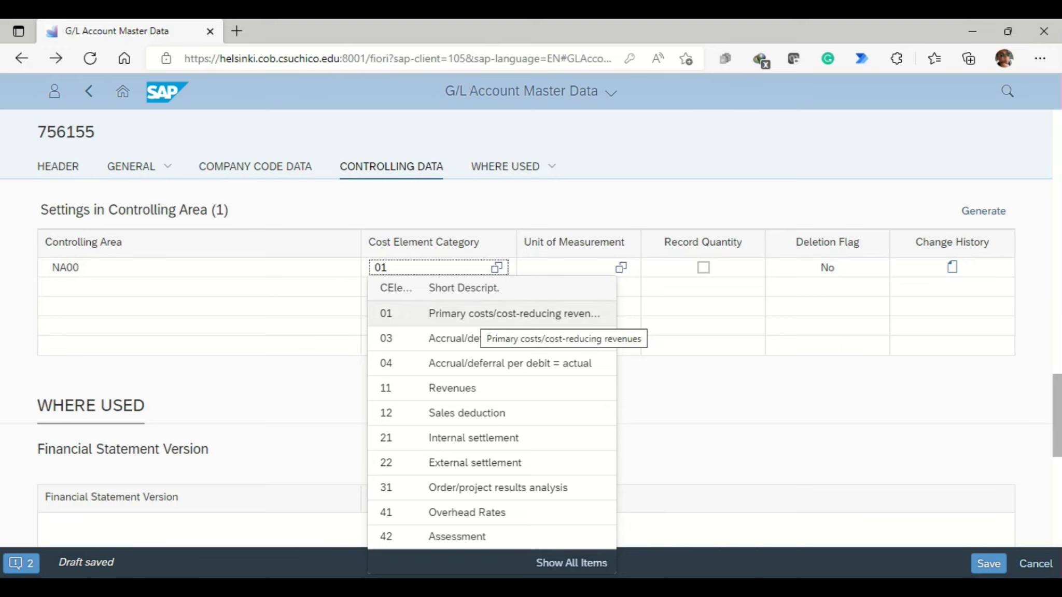
{"action": "left_click", "coordinate": [487, 313]}
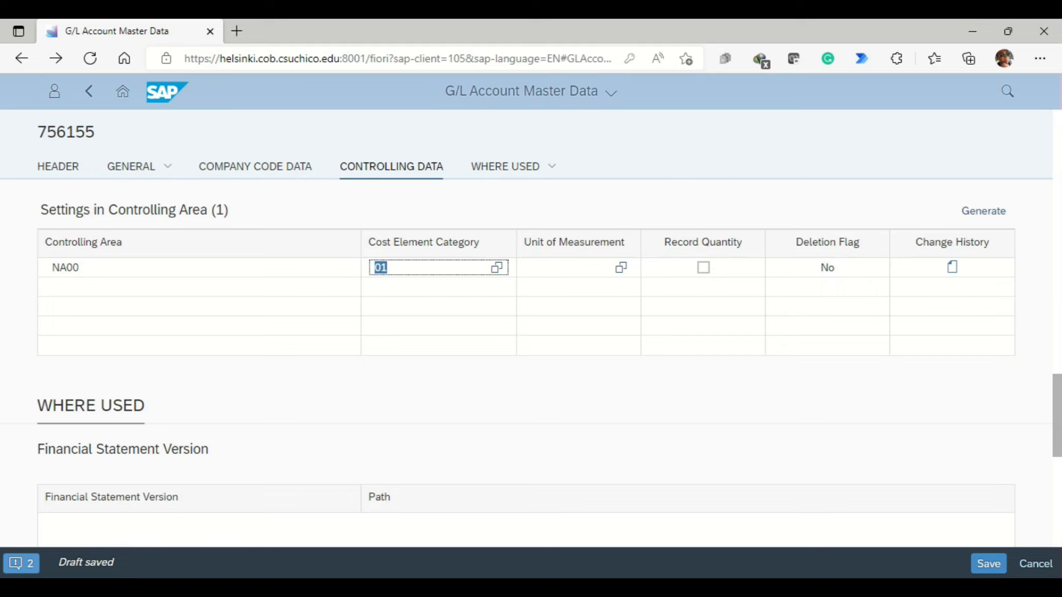
{"action": "left_click", "coordinate": [988, 564]}
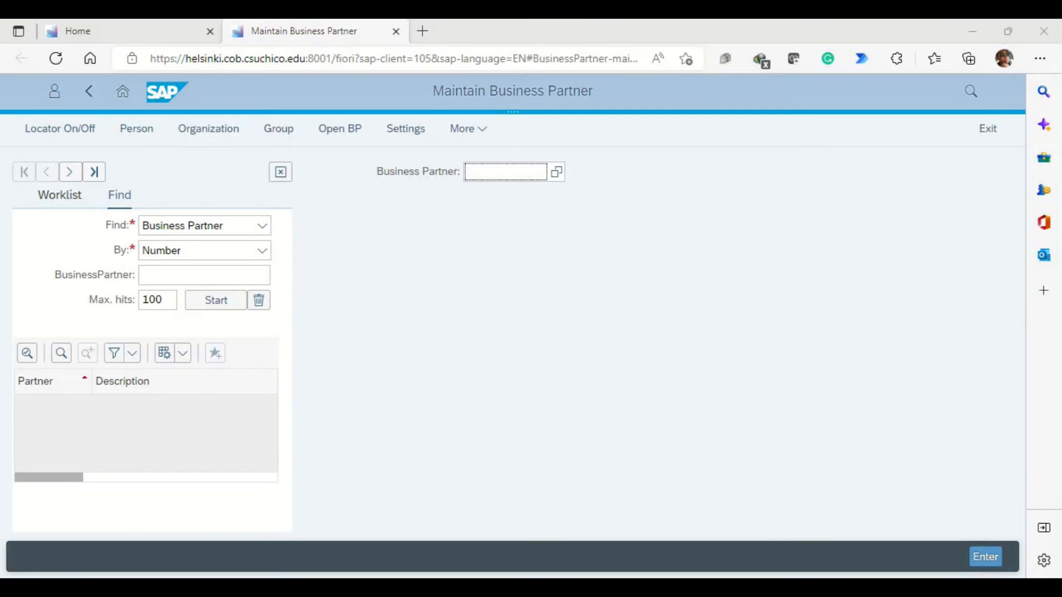
- Start creating an organization business partner in the FI Vendor role
{"action": "left_click", "coordinate": [209, 129]}
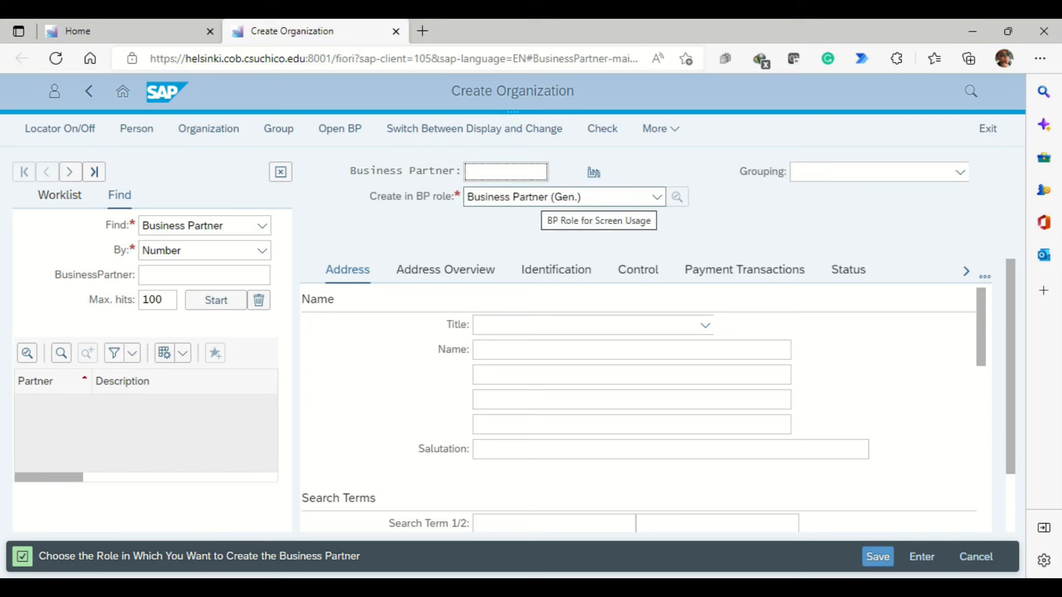
{"action": "left_click", "coordinate": [656, 196]}
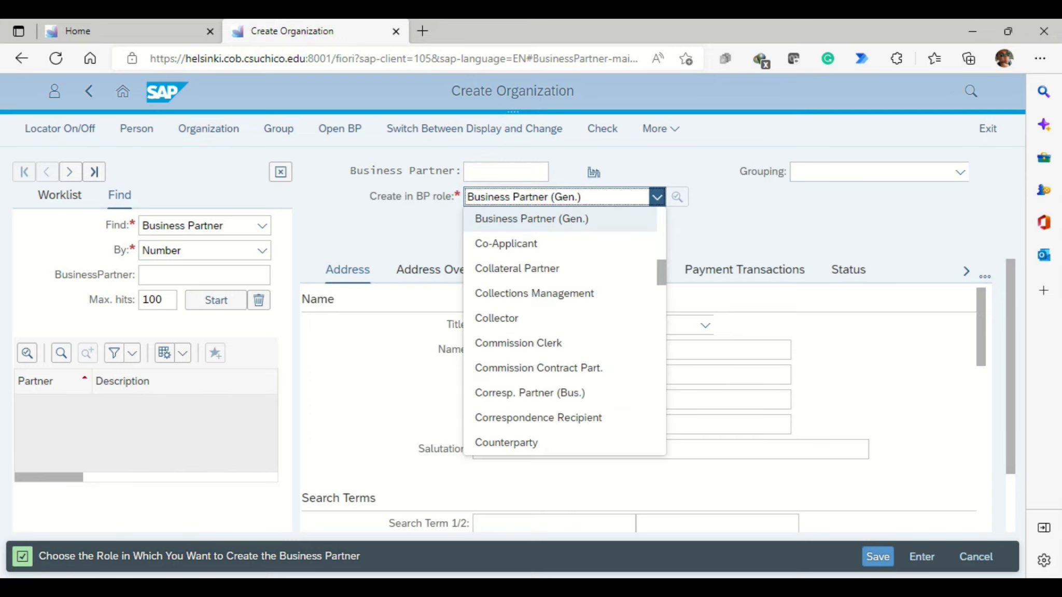
{"action": "key", "text": "f"}
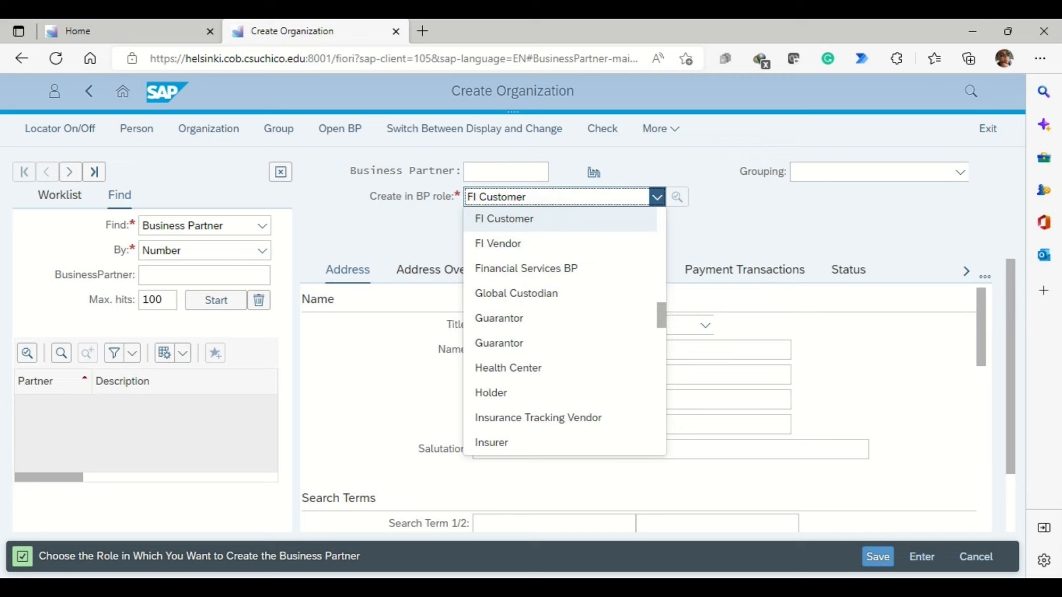
{"action": "left_click", "coordinate": [498, 244]}
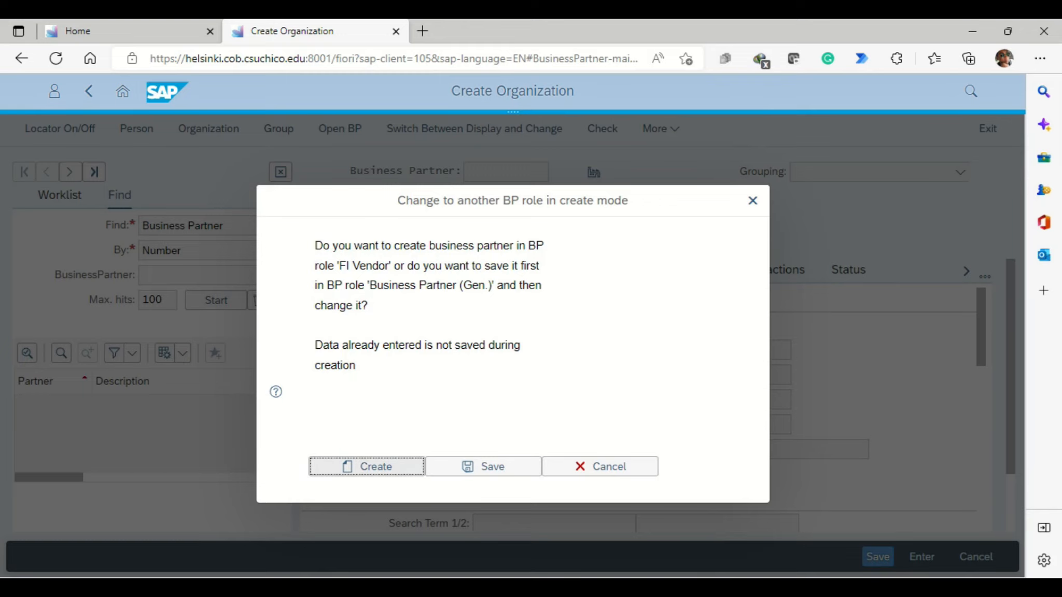
{"action": "left_click", "coordinate": [367, 467]}
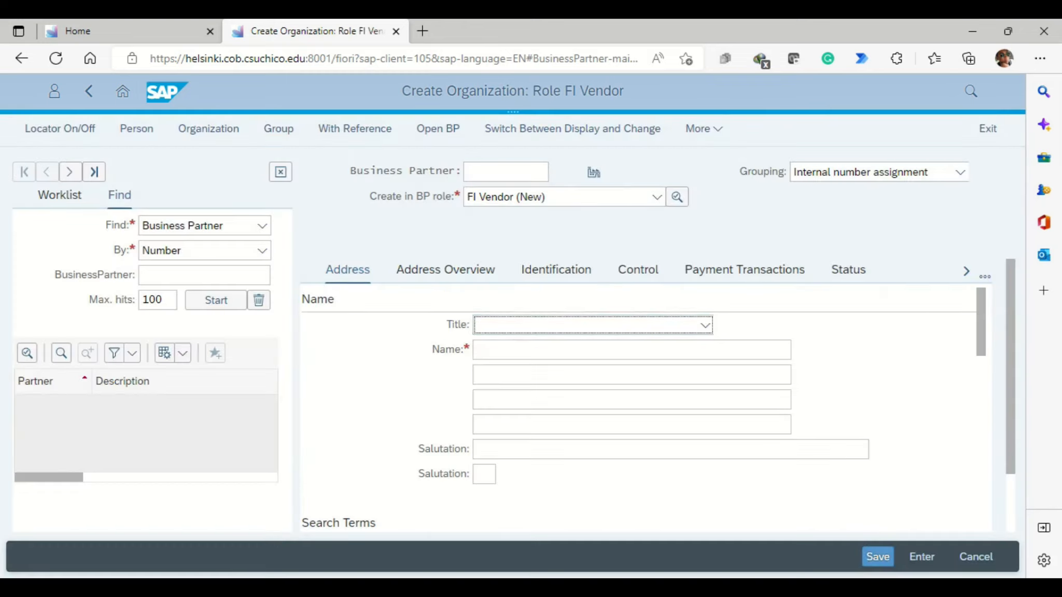
- Set the vendor's title to Company, its name to Cardinal Properties 125 and its first search term to 125
{"action": "left_click", "coordinate": [705, 325]}
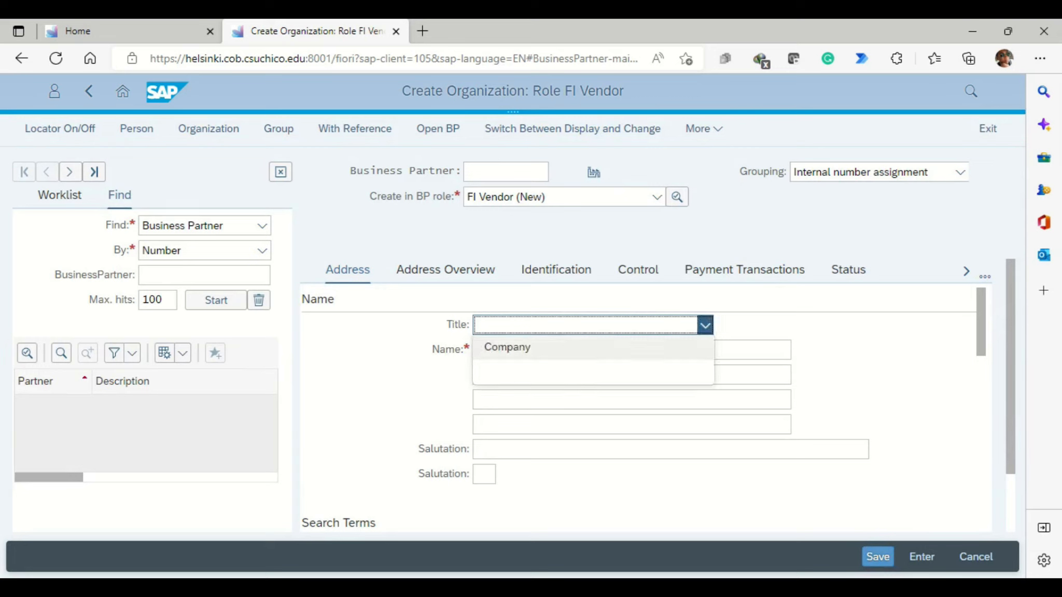
{"action": "left_click", "coordinate": [507, 347]}
{"action": "left_click", "coordinate": [518, 350]}
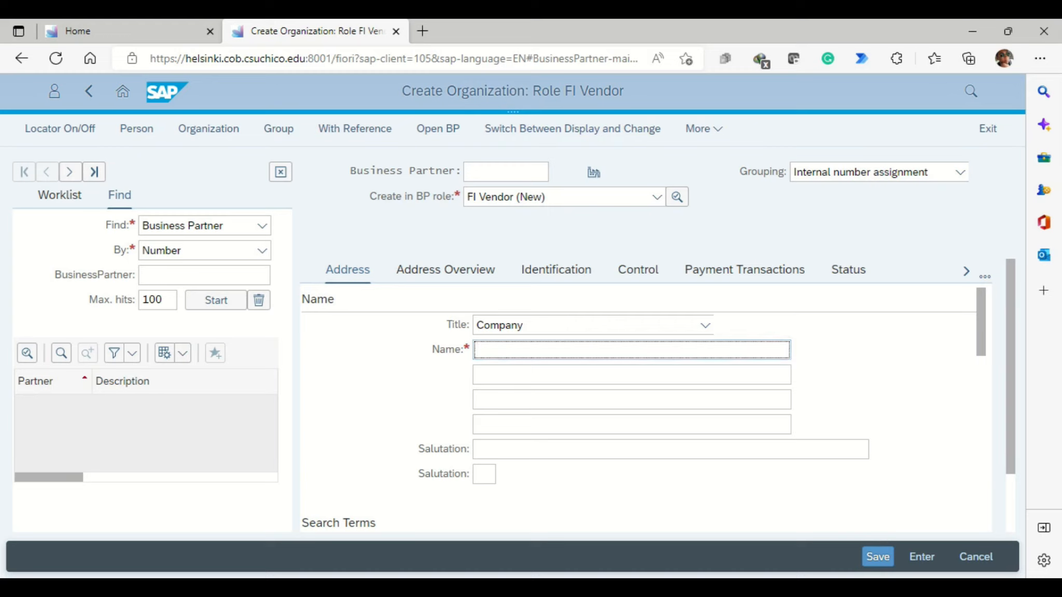
{"action": "type", "text": "Cardinal Properties 125"}
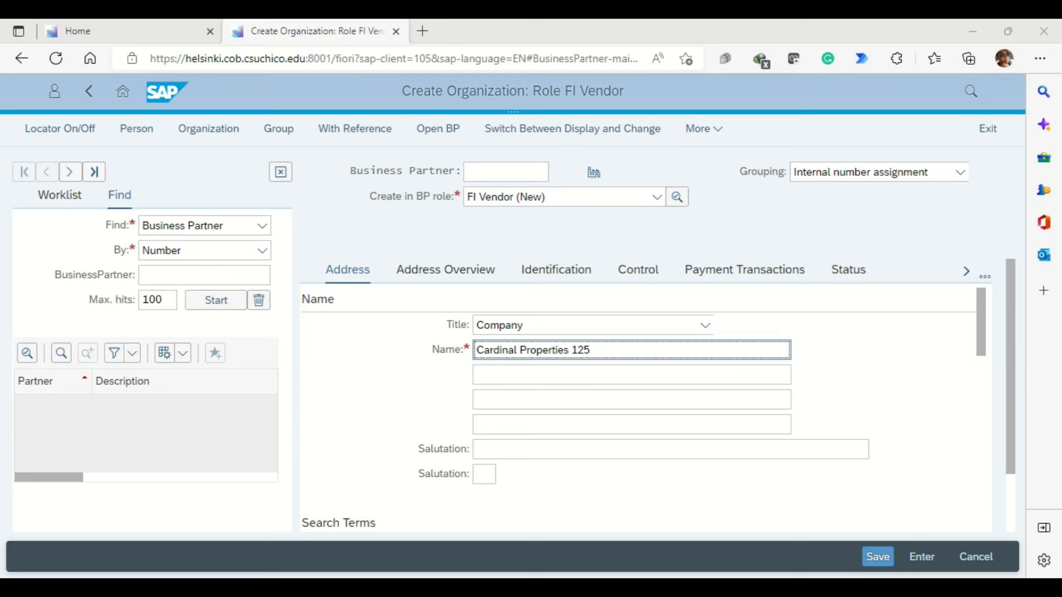
{"action": "scroll", "coordinate": [642, 415], "scroll_direction": "down", "scroll_amount": 3}
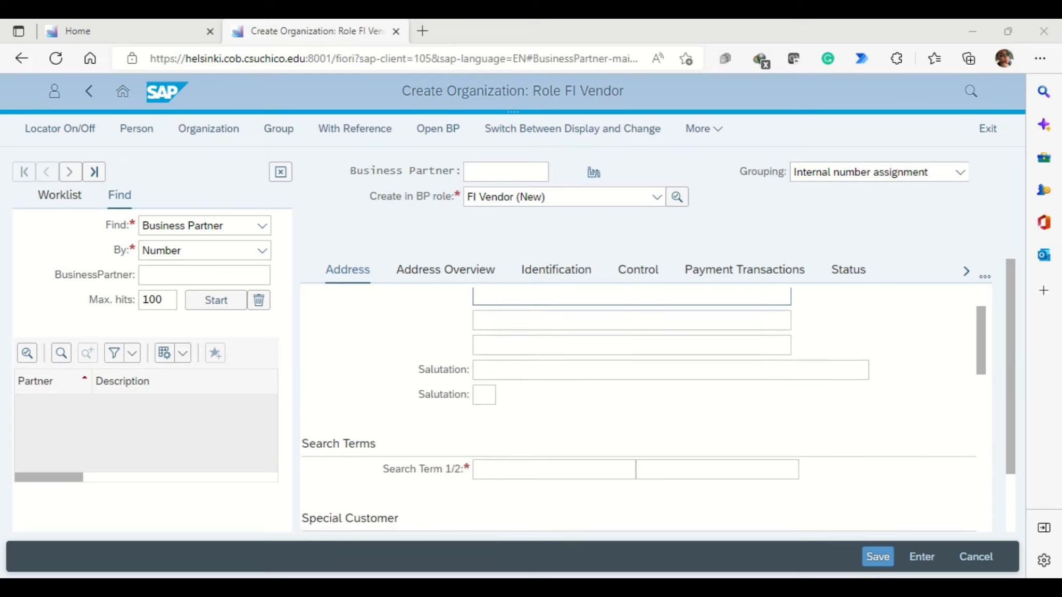
{"action": "left_click", "coordinate": [554, 375]}
{"action": "type", "text": "125"}
- Enter the street and postal code in the vendor's standard address
{"action": "scroll", "coordinate": [643, 415], "scroll_direction": "down", "scroll_amount": 2}
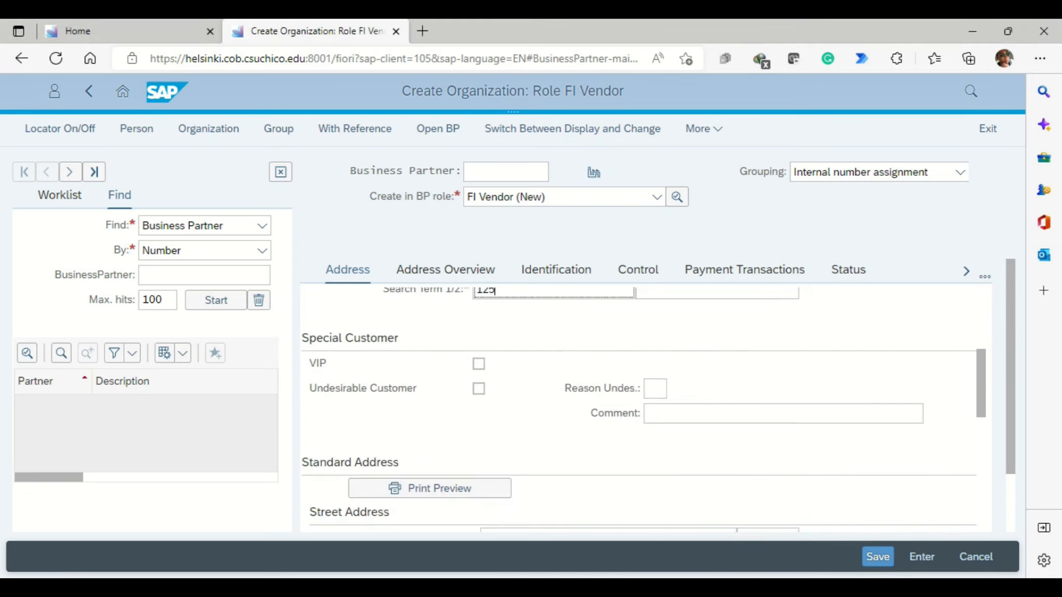
{"action": "scroll", "coordinate": [643, 409], "scroll_direction": "down", "scroll_amount": 3}
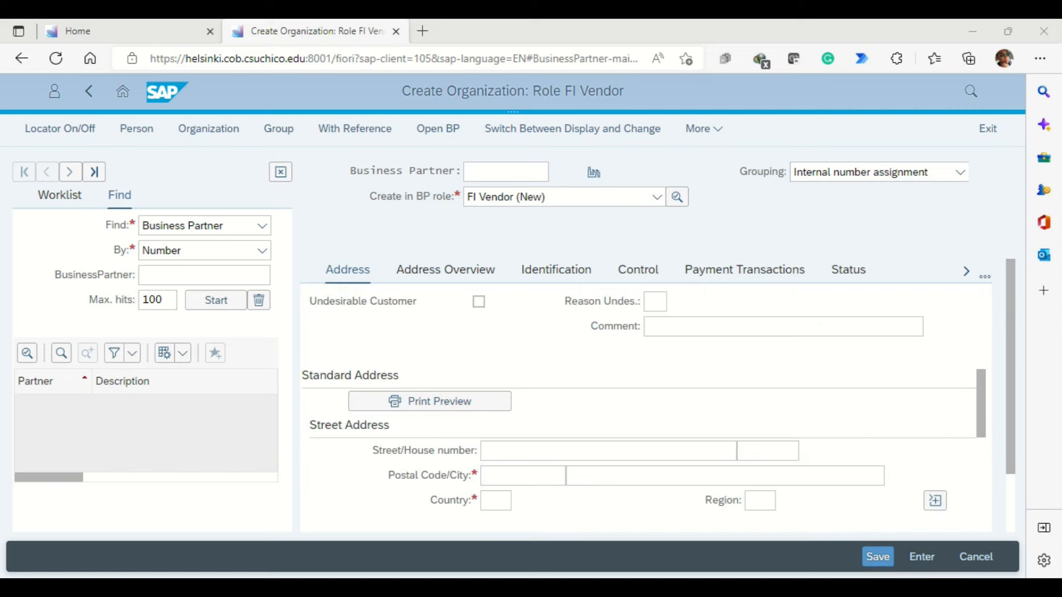
{"action": "left_click", "coordinate": [513, 432]}
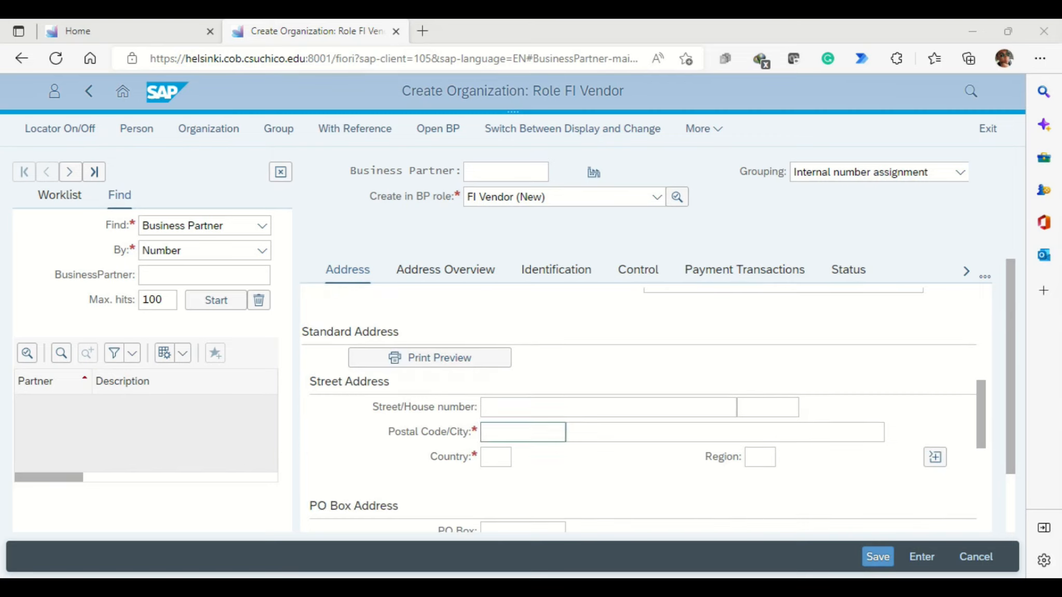
{"action": "left_click", "coordinate": [495, 457]}
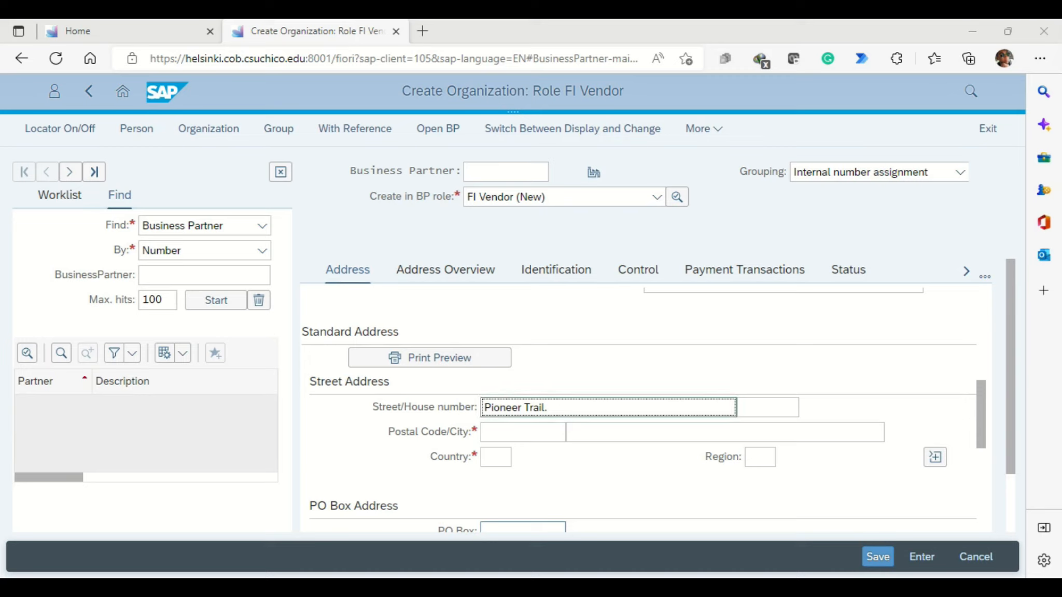
{"action": "left_click", "coordinate": [523, 433]}
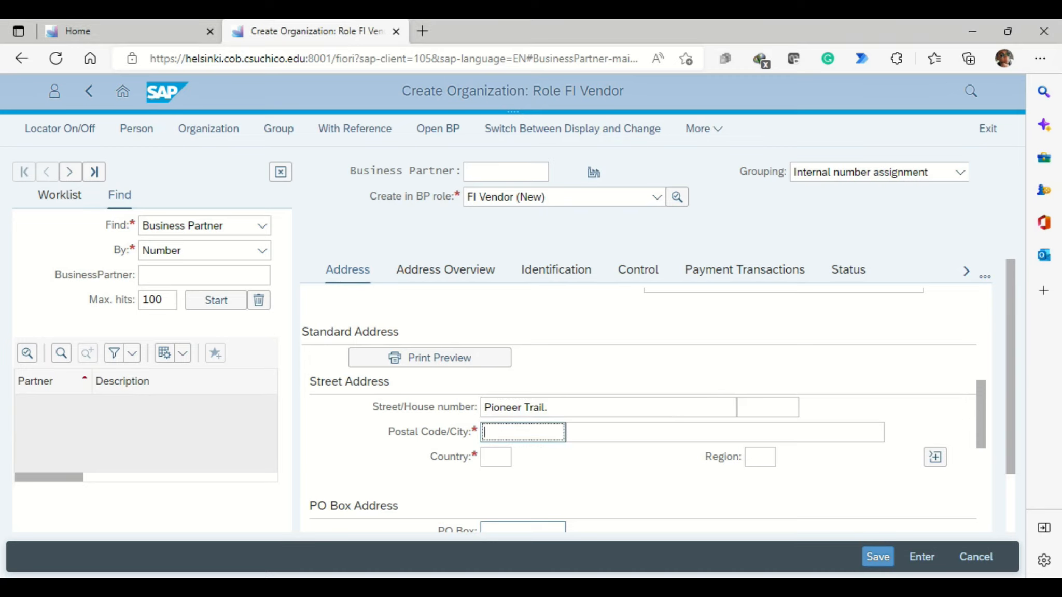
{"action": "type", "text": "55347"}
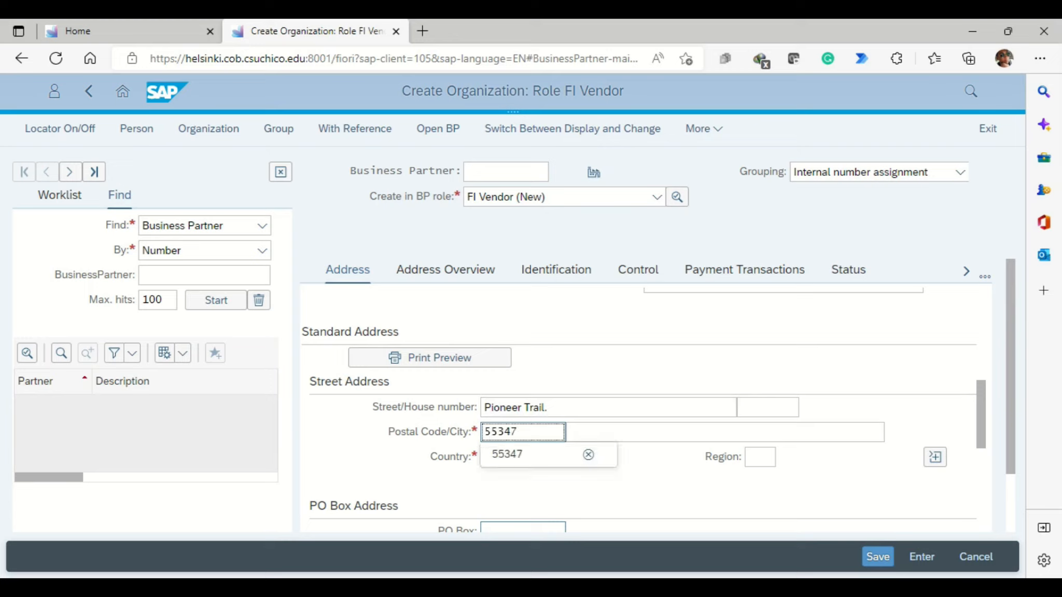
{"action": "left_click", "coordinate": [498, 455]}
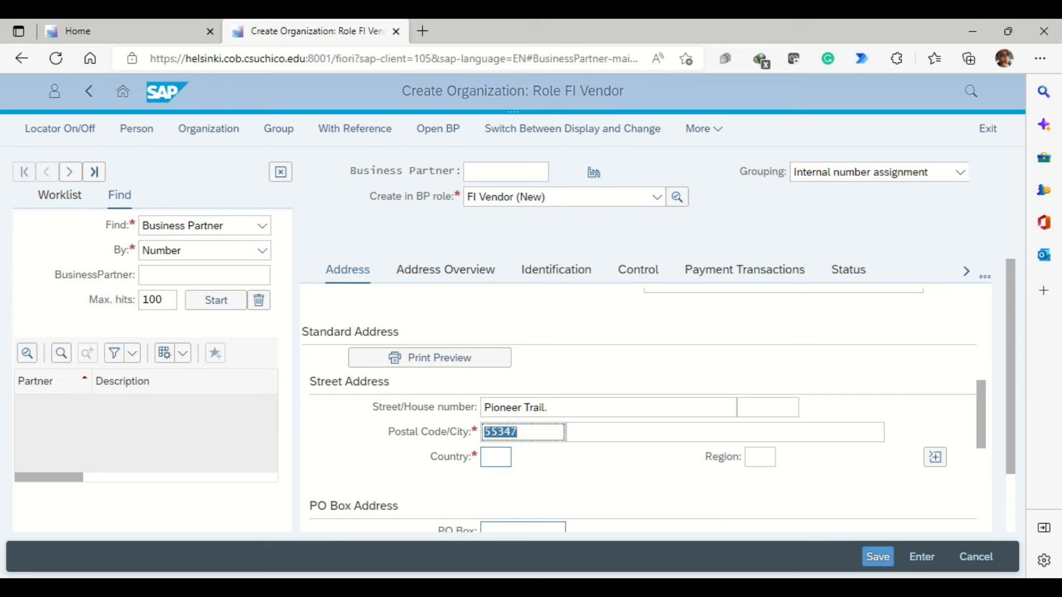
- Set the country to US and enter the city in the vendor's standard address
{"action": "left_click", "coordinate": [500, 457]}
{"action": "type", "text": "us"}
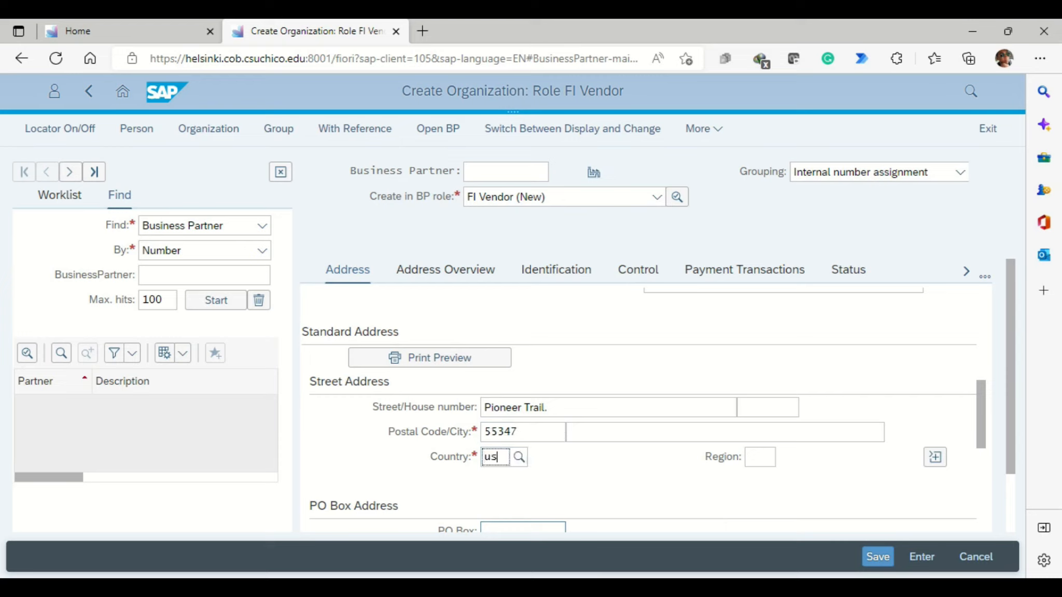
{"action": "left_click", "coordinate": [622, 432]}
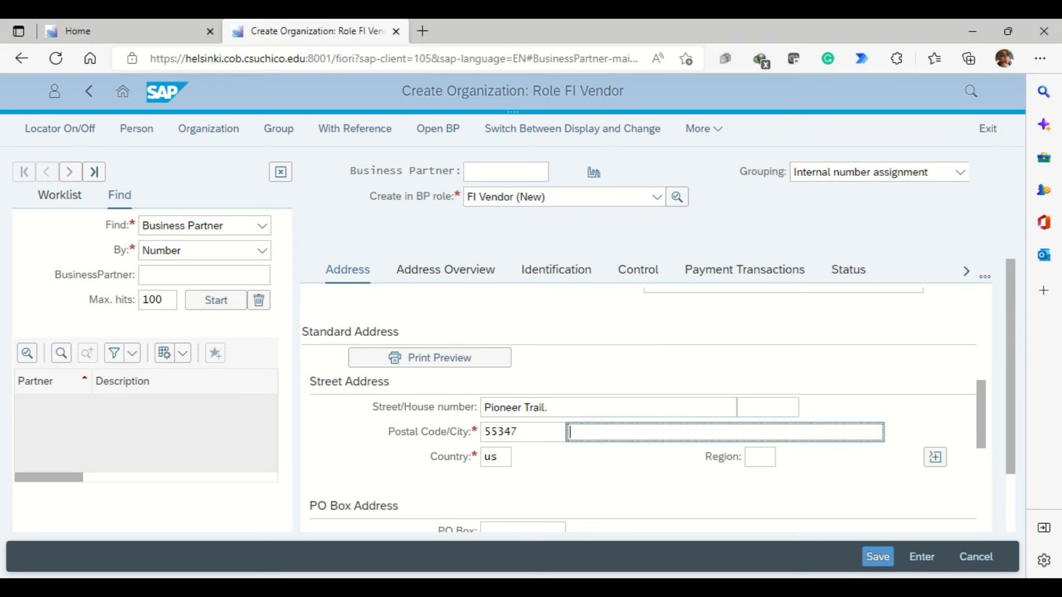
{"action": "type", "text": "Eden Prairie"}
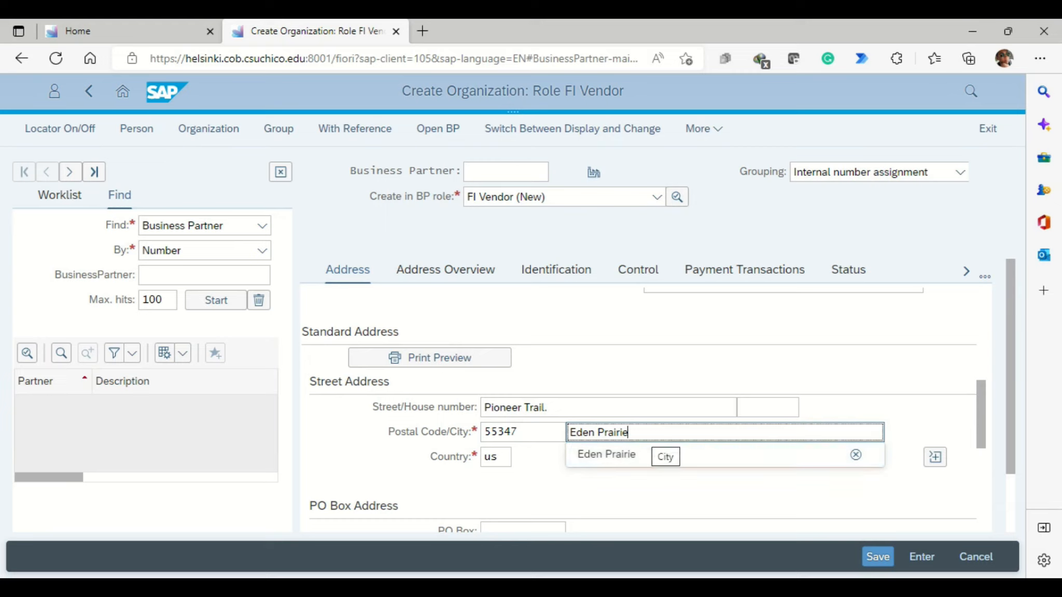
{"action": "key", "text": "Return"}
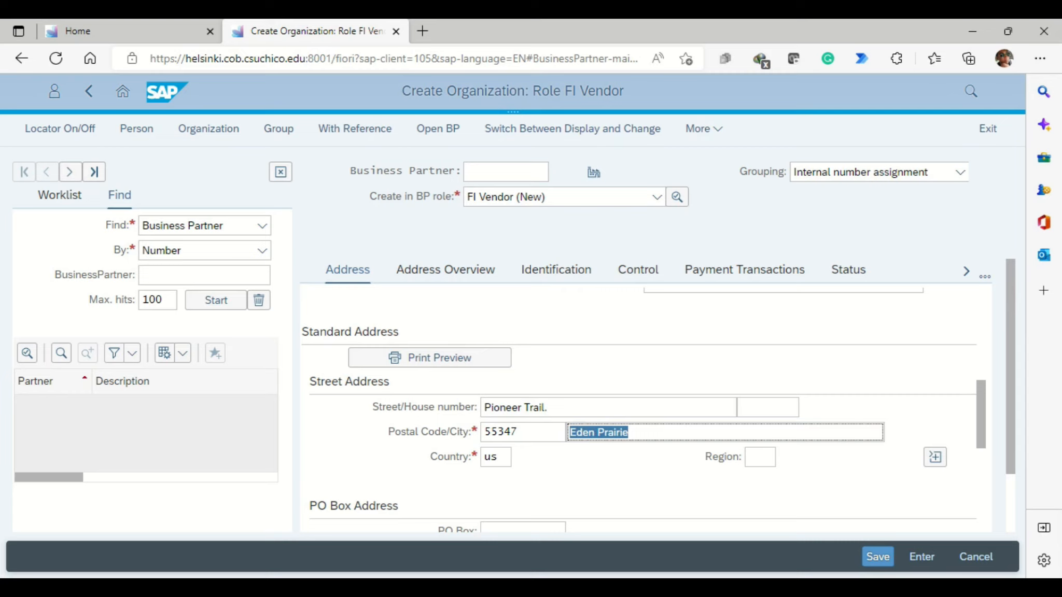
- Set the region to MN in the vendor's street address
{"action": "scroll", "coordinate": [643, 407], "scroll_direction": "down", "scroll_amount": 1}
{"action": "left_click", "coordinate": [760, 371]}
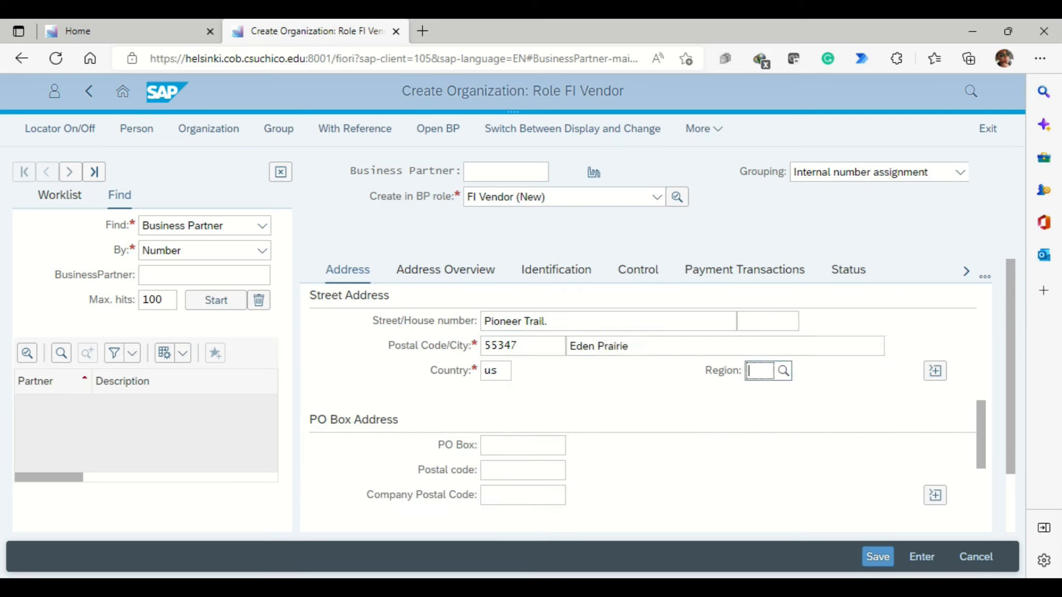
{"action": "type", "text": "MN"}
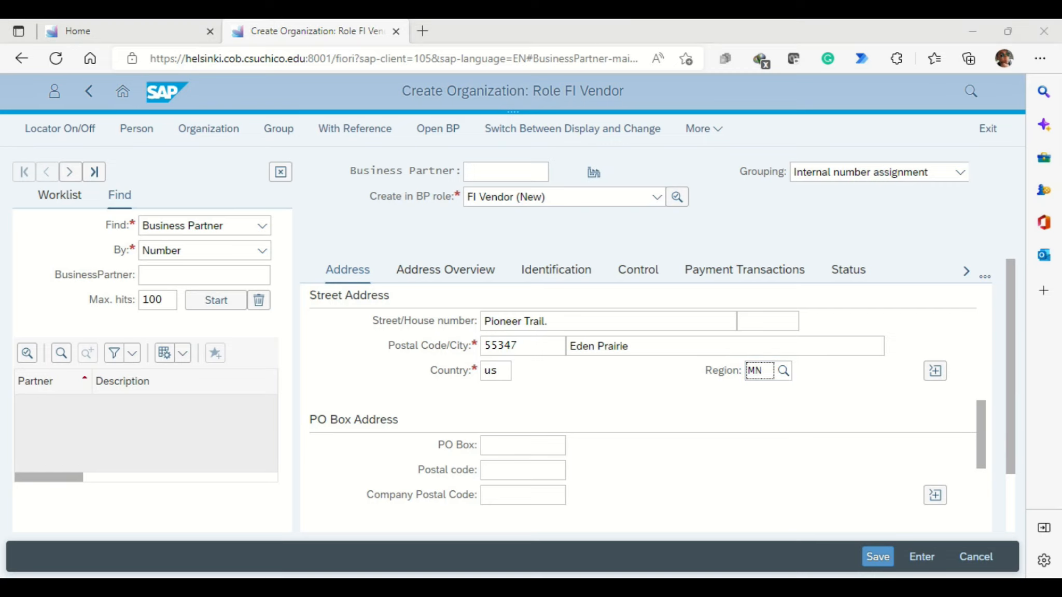
{"action": "left_click", "coordinate": [760, 371]}
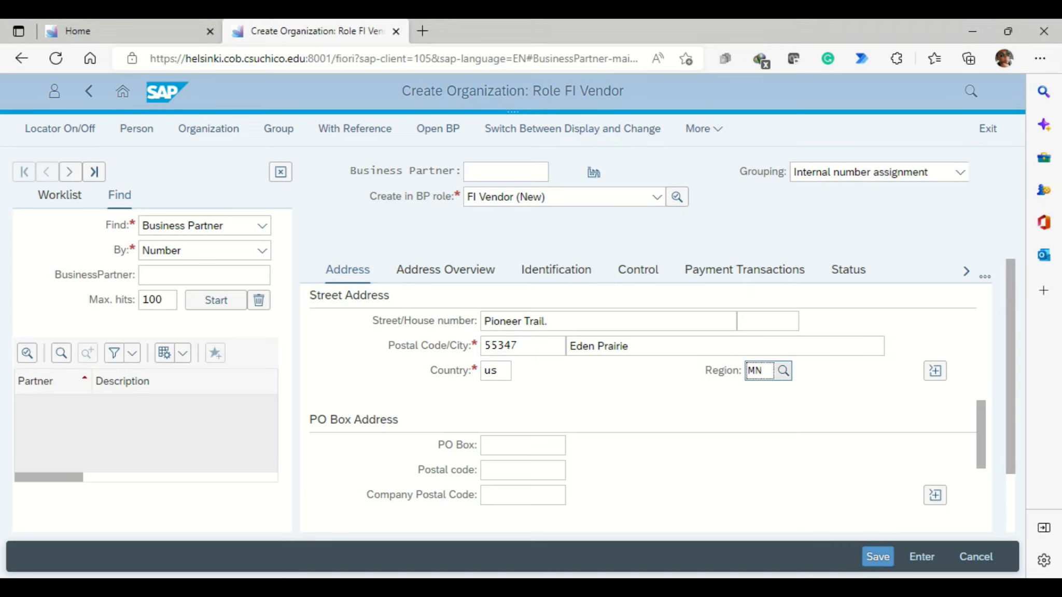
{"action": "left_click", "coordinate": [760, 371]}
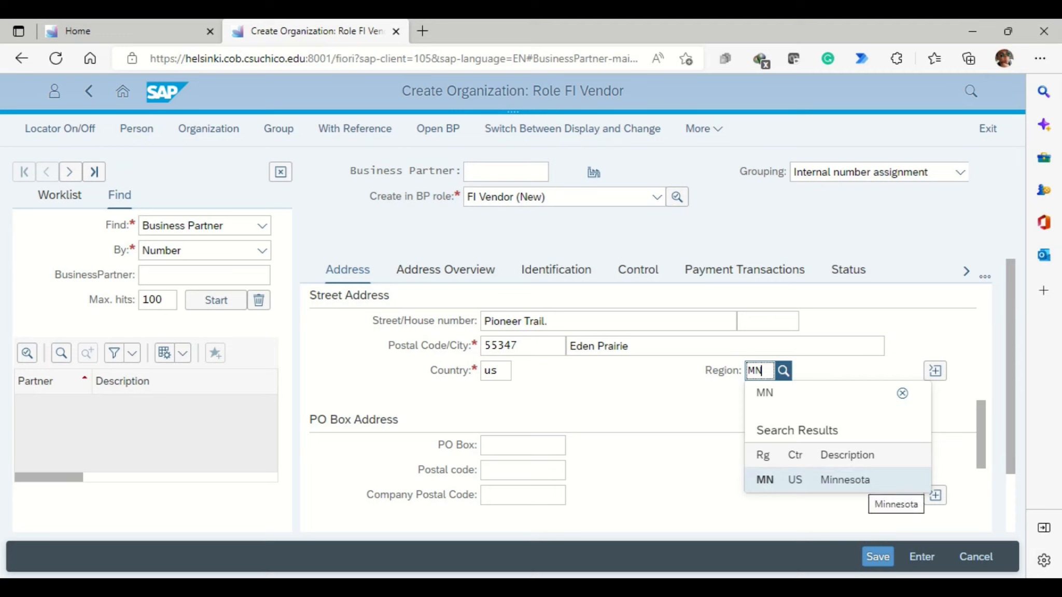
{"action": "key", "text": "Return"}
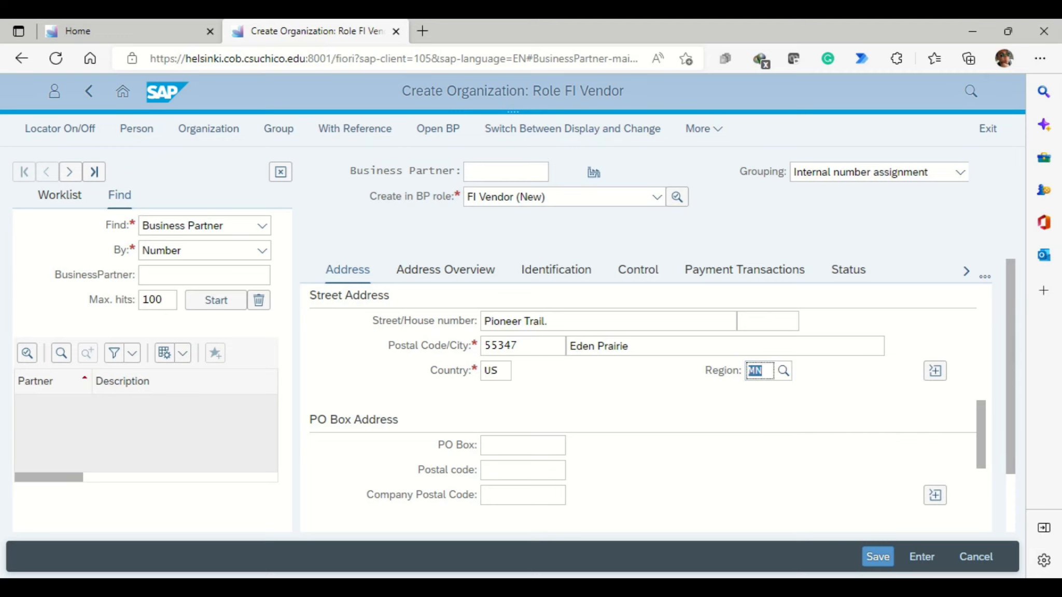
- Set the vendor's communication language to English
{"action": "left_click", "coordinate": [635, 396]}
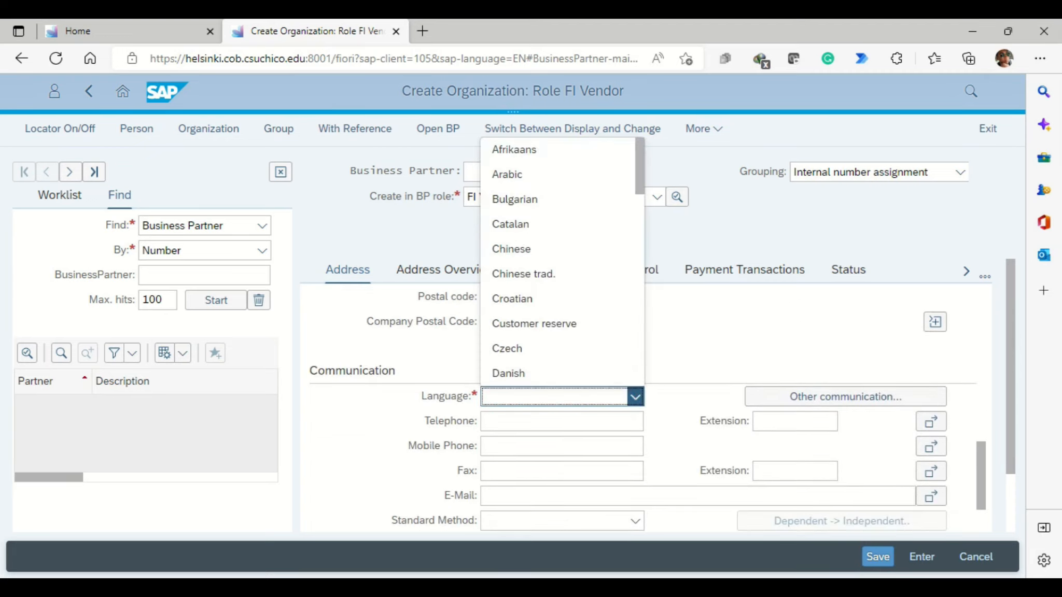
{"action": "key", "text": "e"}
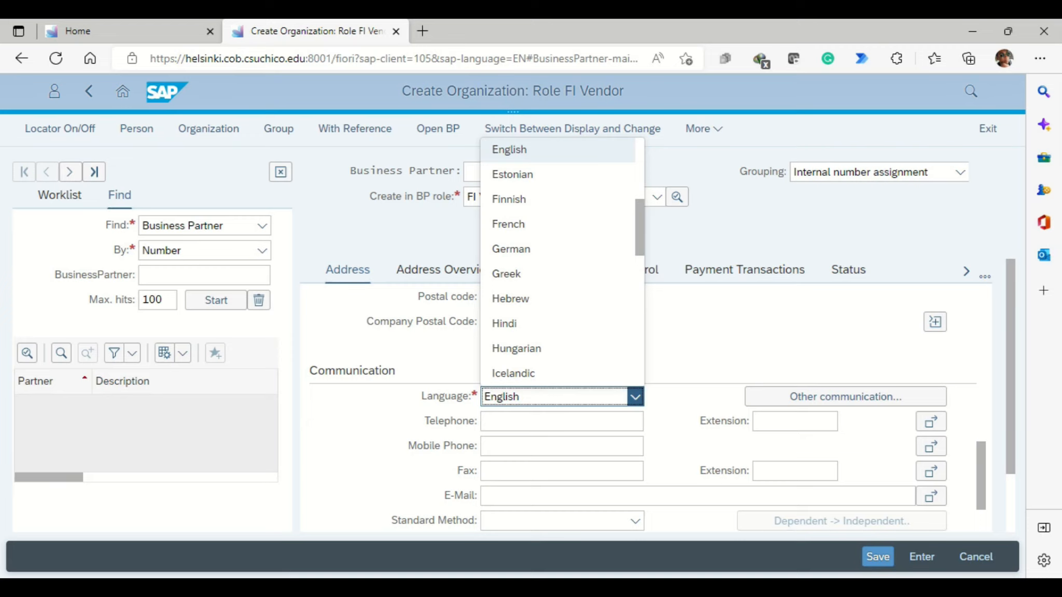
{"action": "key", "text": "Return"}
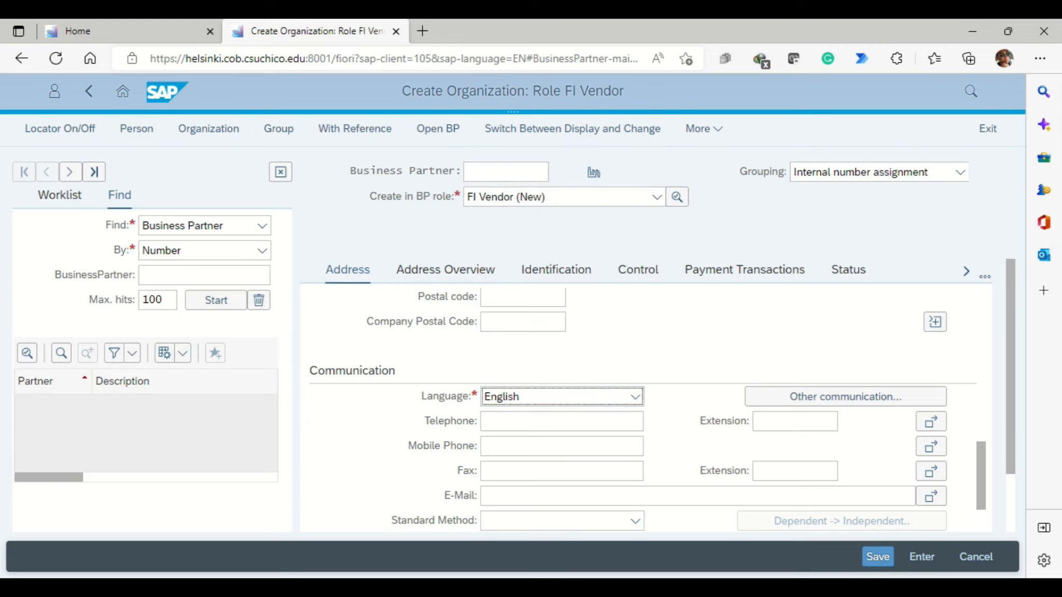
- Open the vendor's company code data and assign company code US00
{"action": "scroll", "coordinate": [646, 410], "scroll_direction": "up", "scroll_amount": 3}
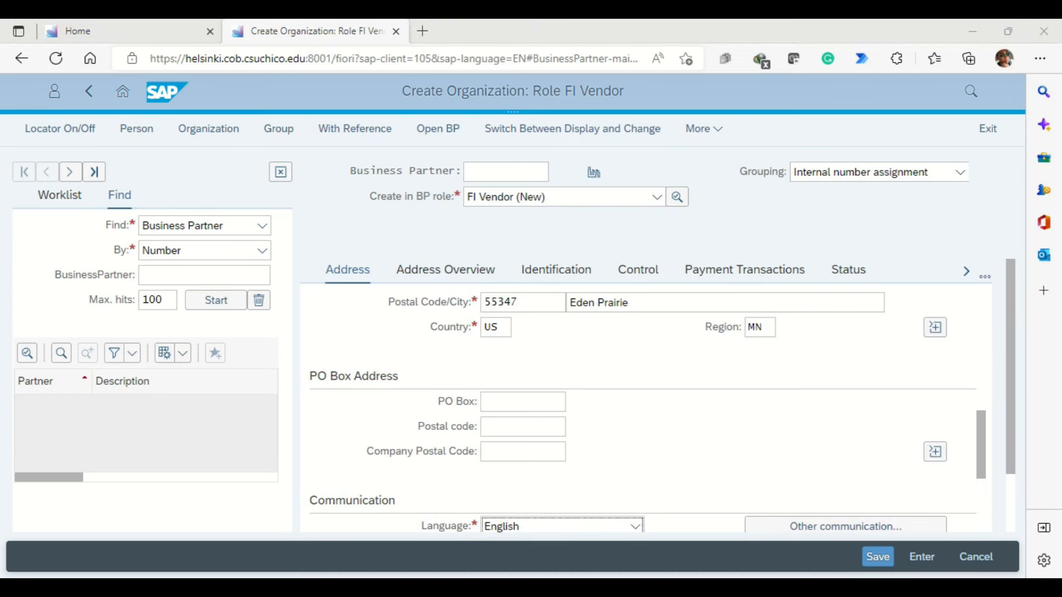
{"action": "left_click", "coordinate": [703, 128]}
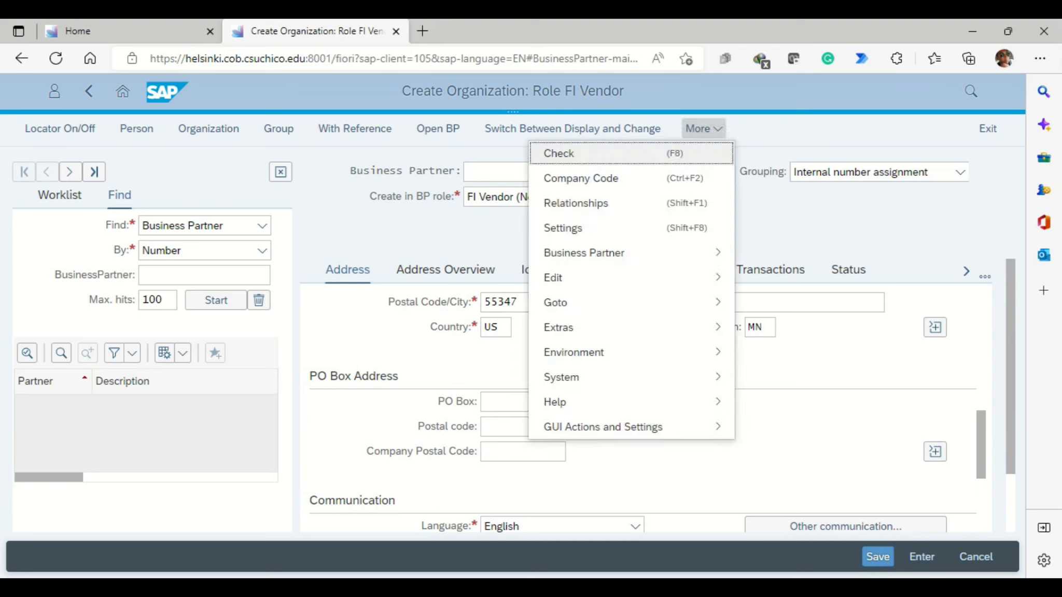
{"action": "key", "text": "Down"}
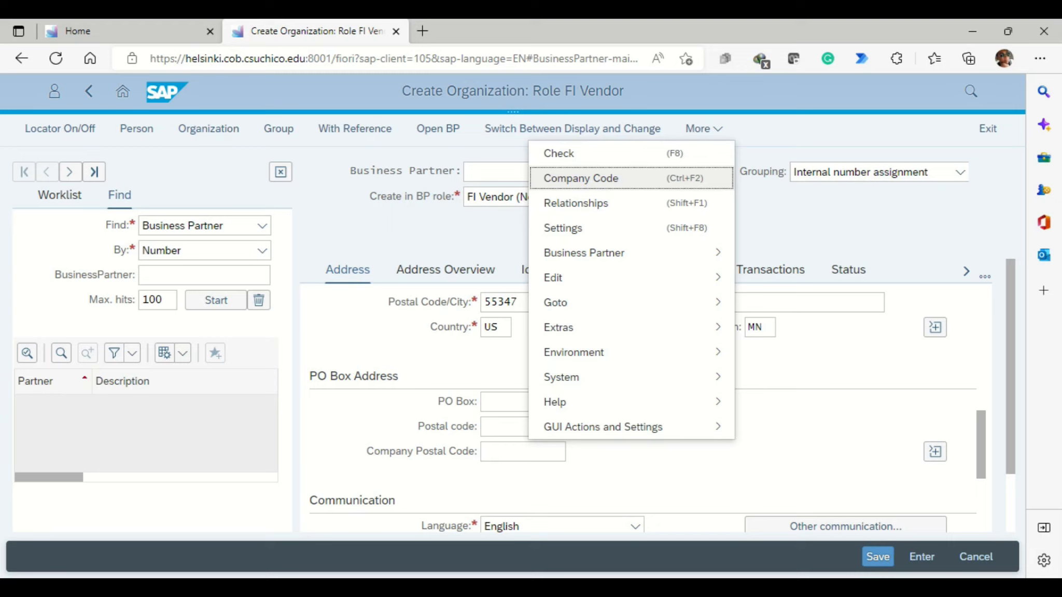
{"action": "left_click", "coordinate": [580, 178]}
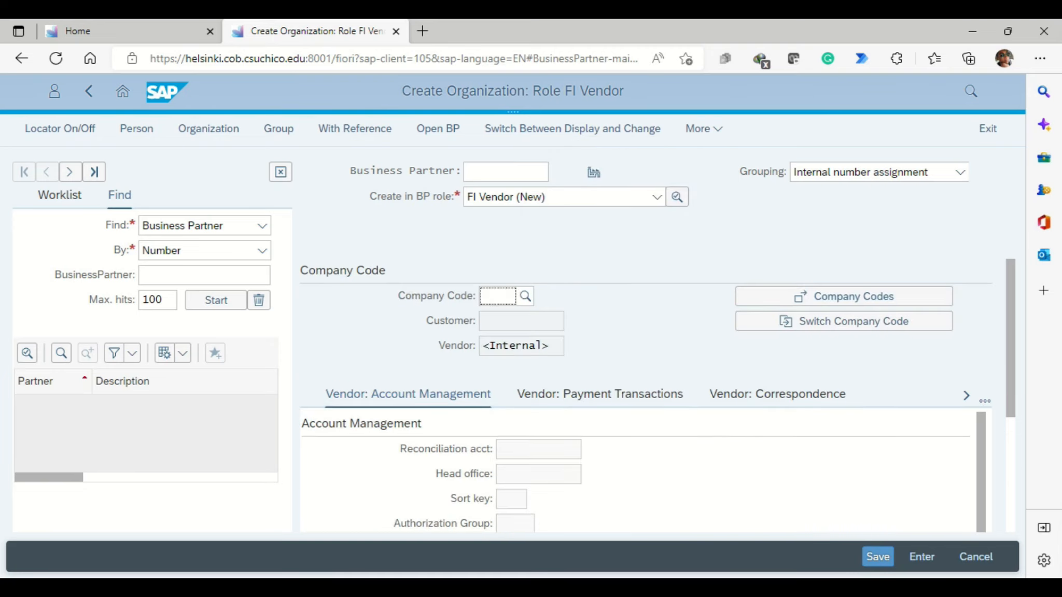
{"action": "type", "text": "uus"}
{"action": "key", "text": "ctrl+a"}
{"action": "type", "text": "us00"}
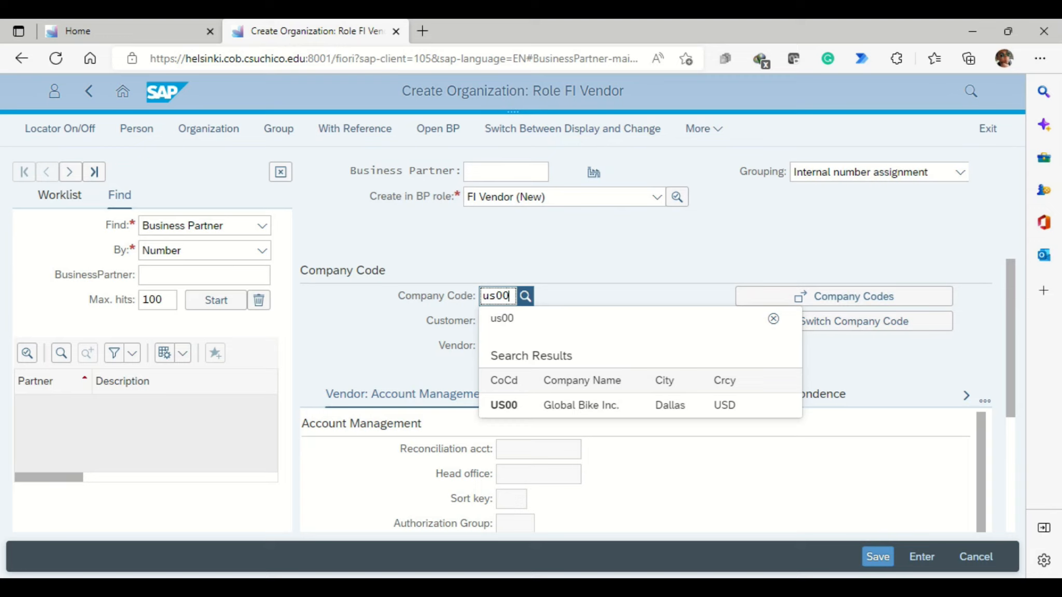
{"action": "key", "text": "Return"}
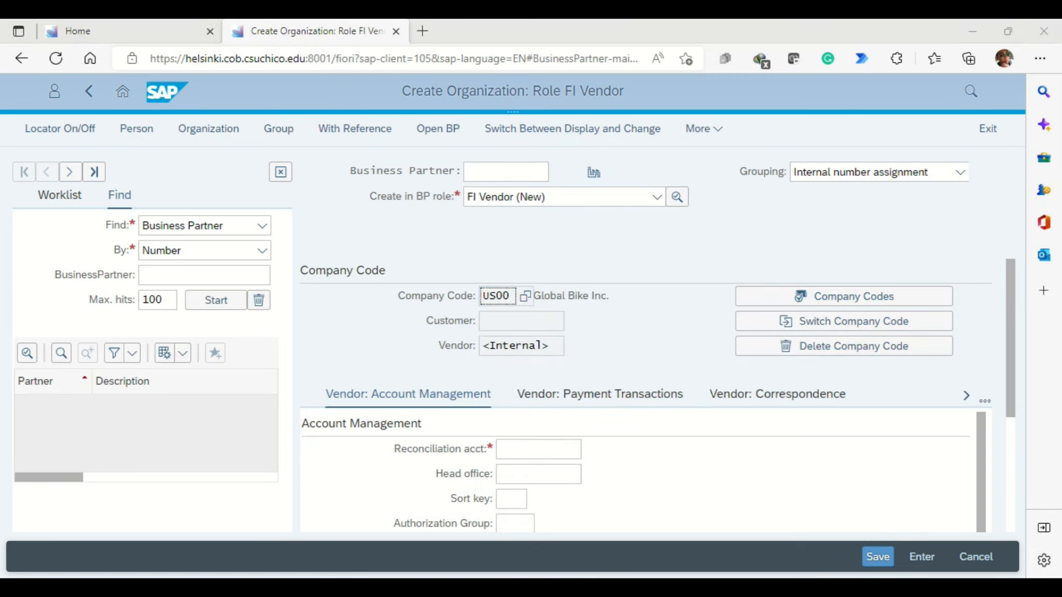
- Enter the reconciliation account number in the vendor's account management data
{"action": "scroll", "coordinate": [646, 395], "scroll_direction": "down", "scroll_amount": 3}
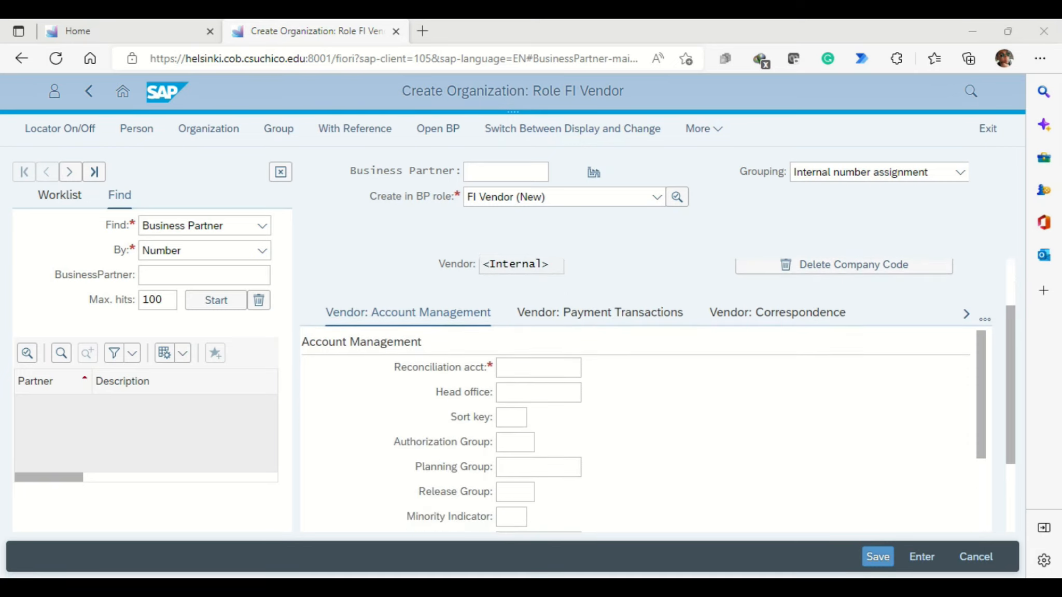
{"action": "left_click", "coordinate": [538, 367]}
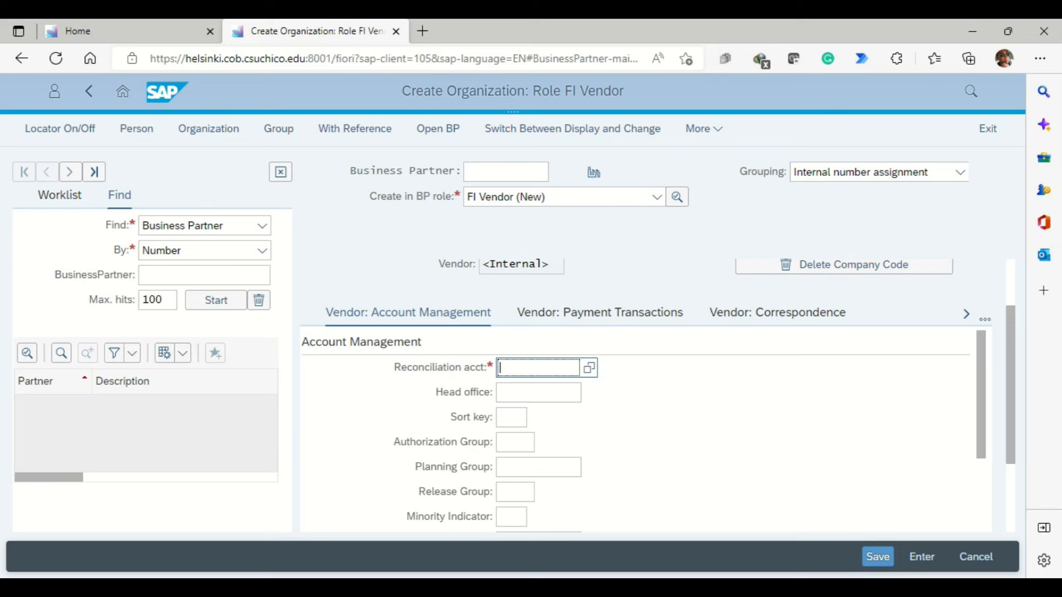
{"action": "type", "text": "111255"}
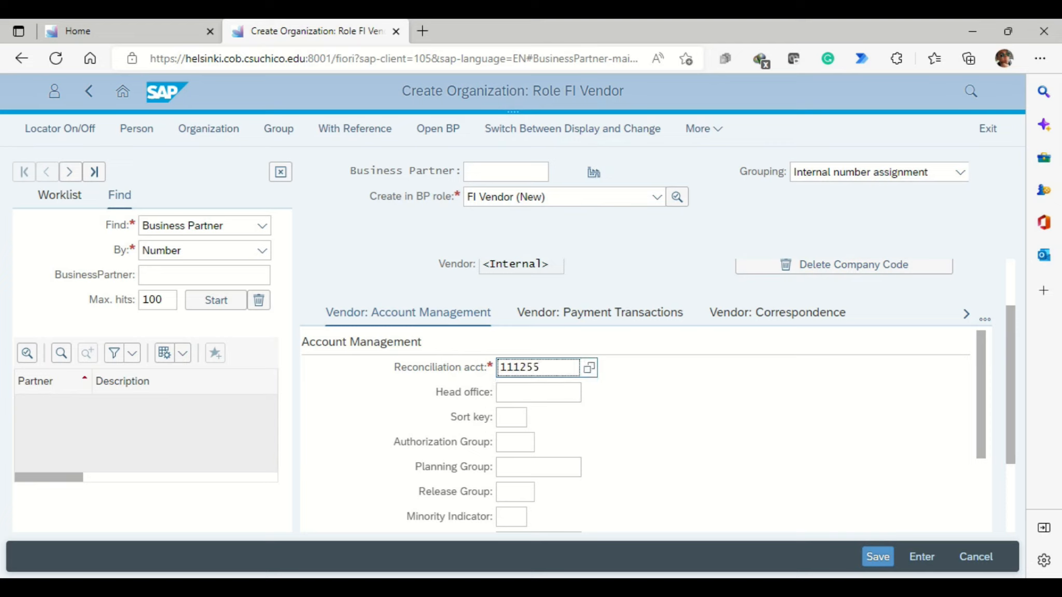
{"action": "key", "text": "Return"}
- Save the vendor with payment terms 0001 and the double invoice check enabled
{"action": "scroll", "coordinate": [638, 430], "scroll_direction": "down", "scroll_amount": 4}
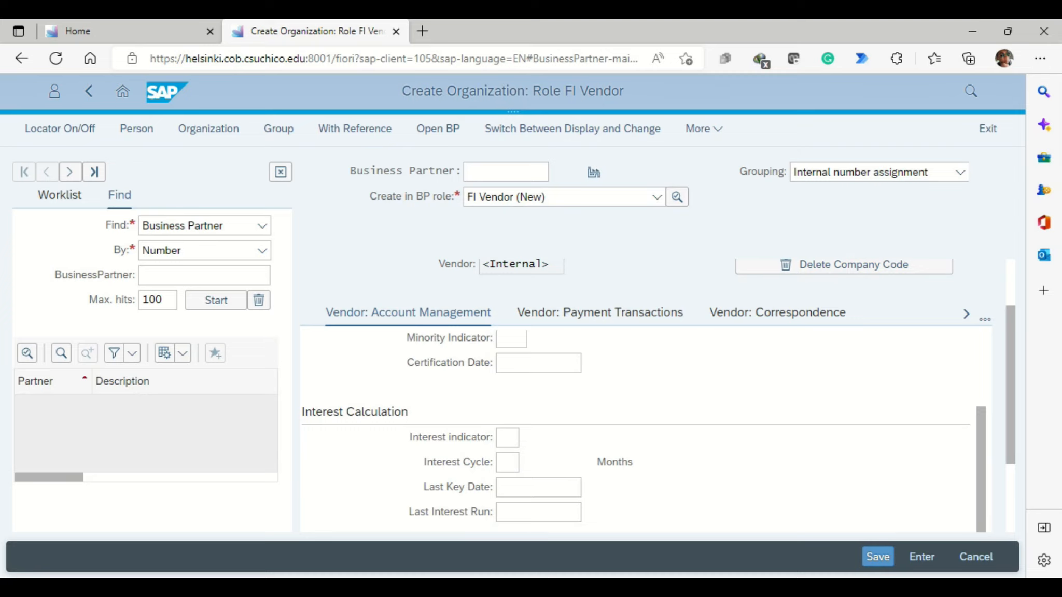
{"action": "left_click", "coordinate": [600, 313]}
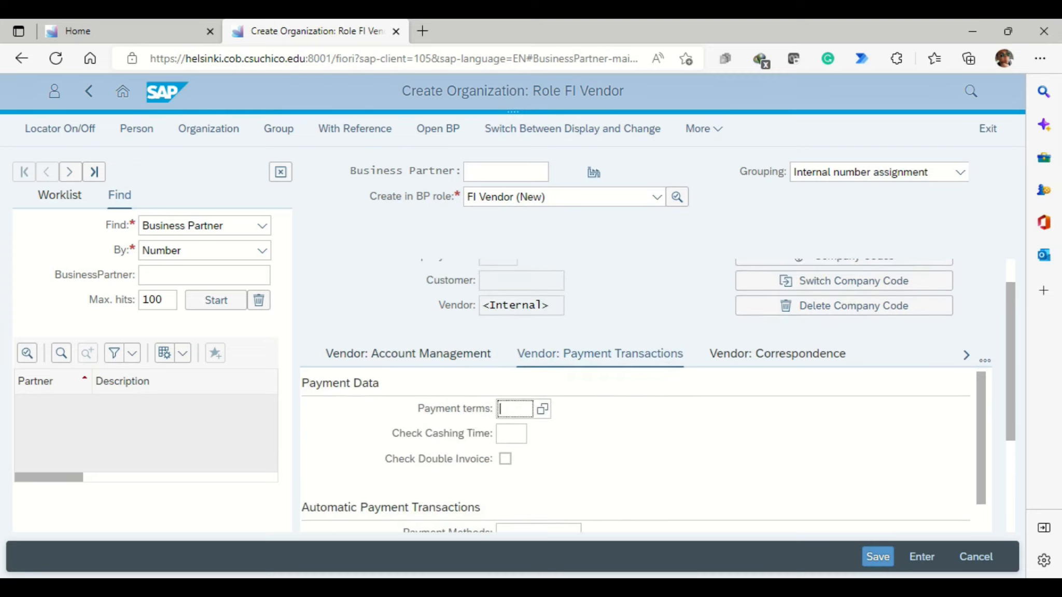
{"action": "type", "text": "0001"}
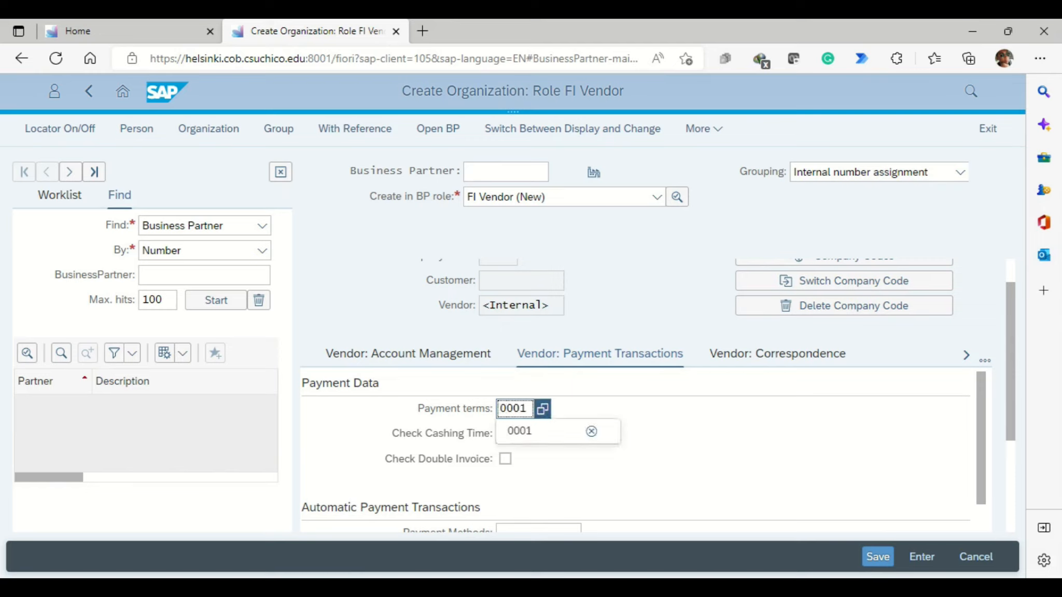
{"action": "key", "text": "Down"}
{"action": "key", "text": "Return"}
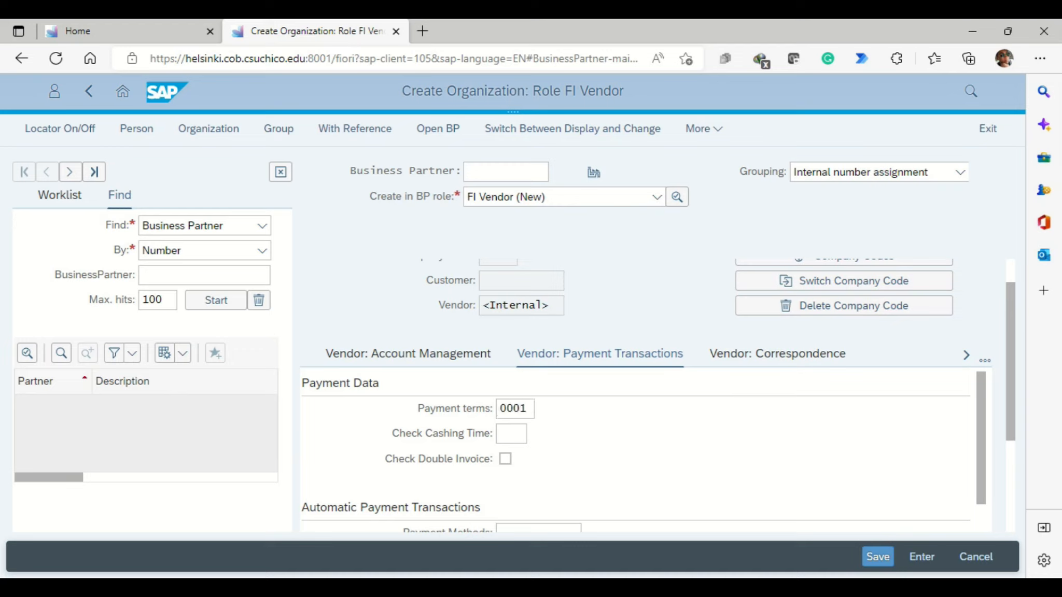
{"action": "left_click", "coordinate": [505, 459]}
{"action": "scroll", "coordinate": [643, 451], "scroll_direction": "down", "scroll_amount": 2}
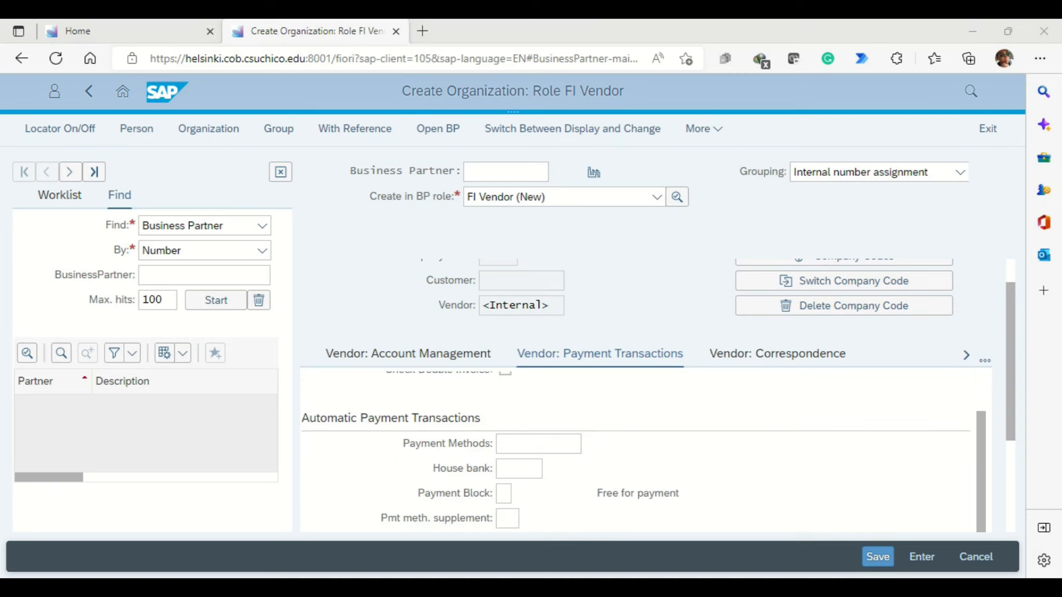
{"action": "left_click", "coordinate": [878, 557]}
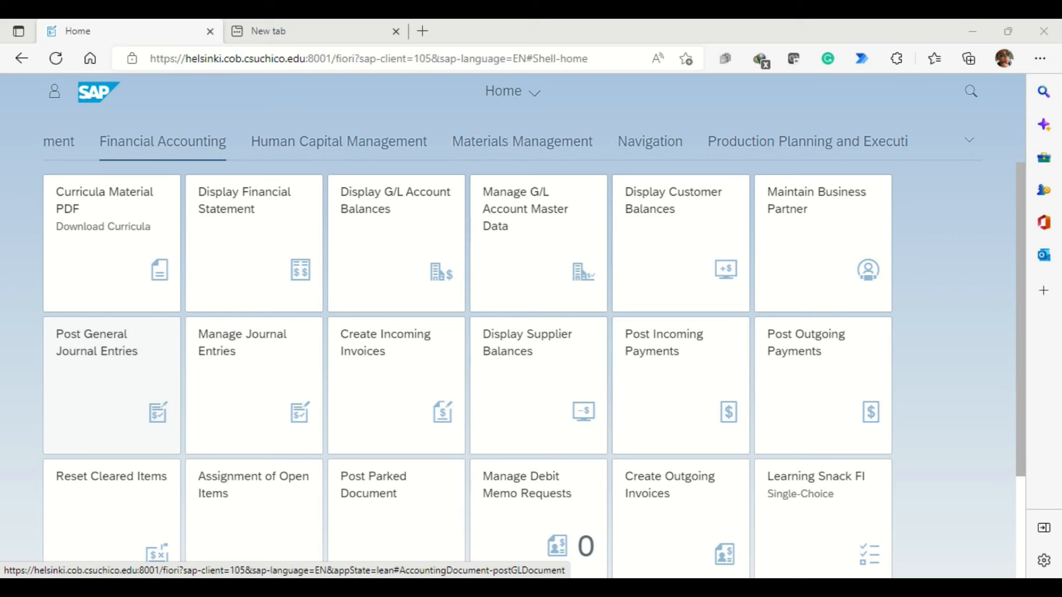
- Start posting a general journal entry with the journal entry date 08/15/2022
{"action": "left_click", "coordinate": [112, 383]}
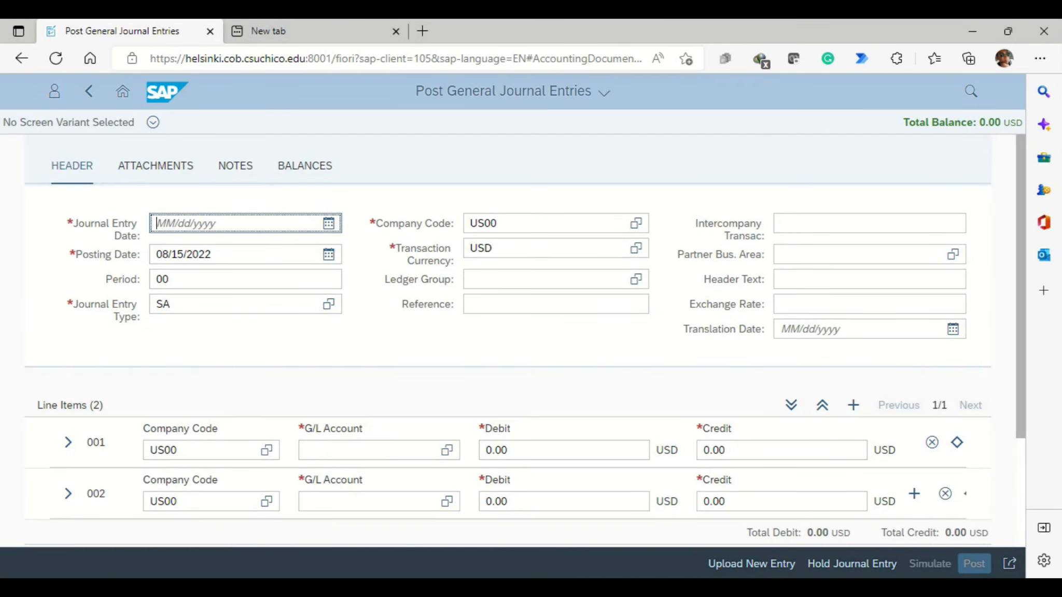
{"action": "left_click", "coordinate": [329, 224]}
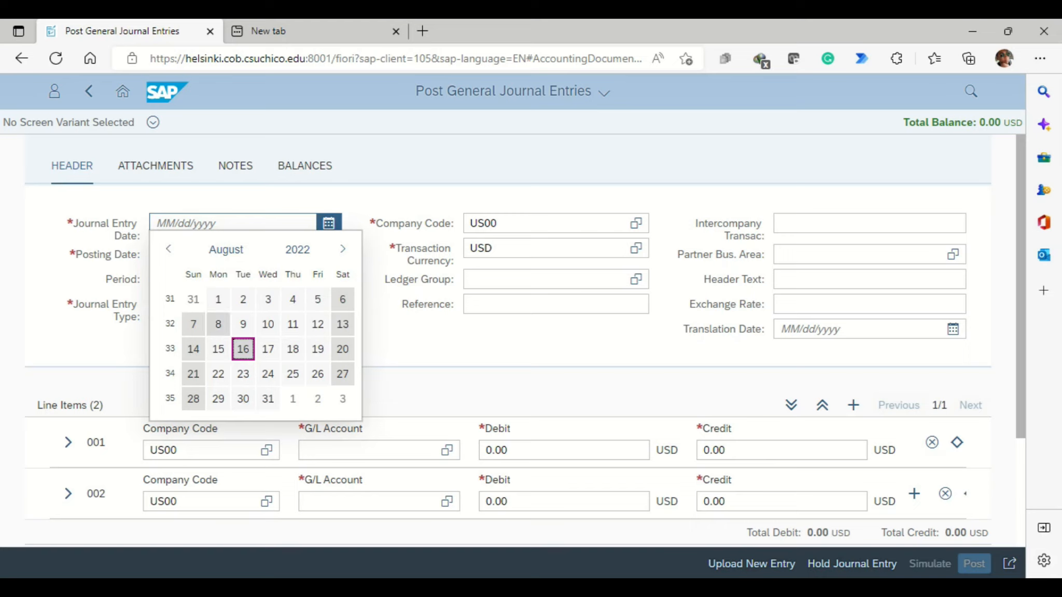
{"action": "left_click", "coordinate": [218, 349]}
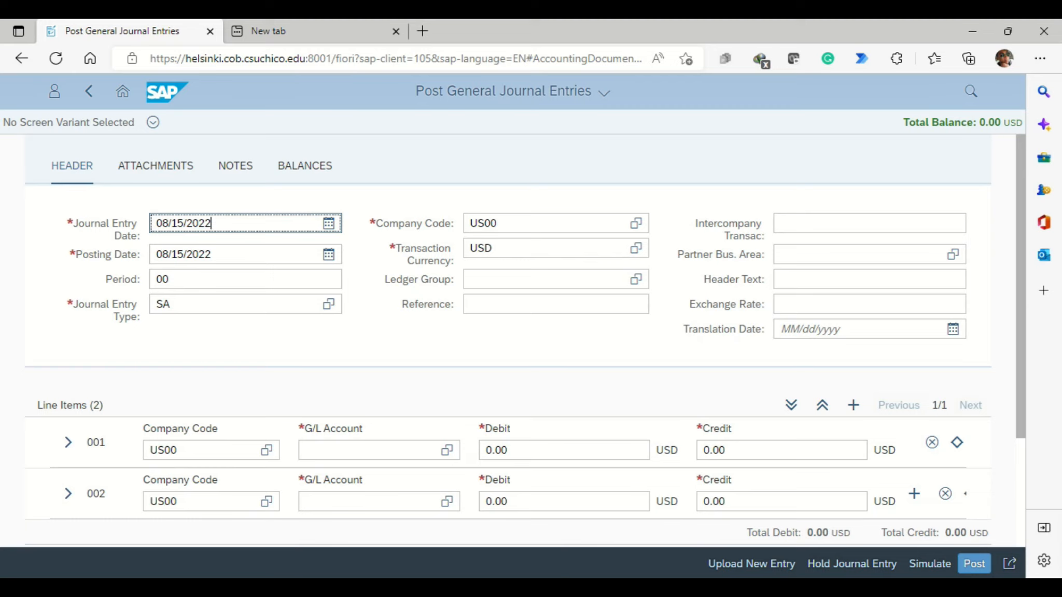
- Set the posting period in the journal entry header to 08
{"action": "scroll", "coordinate": [508, 337], "scroll_direction": "down", "scroll_amount": 3}
{"action": "scroll", "coordinate": [508, 337], "scroll_direction": "up", "scroll_amount": 3}
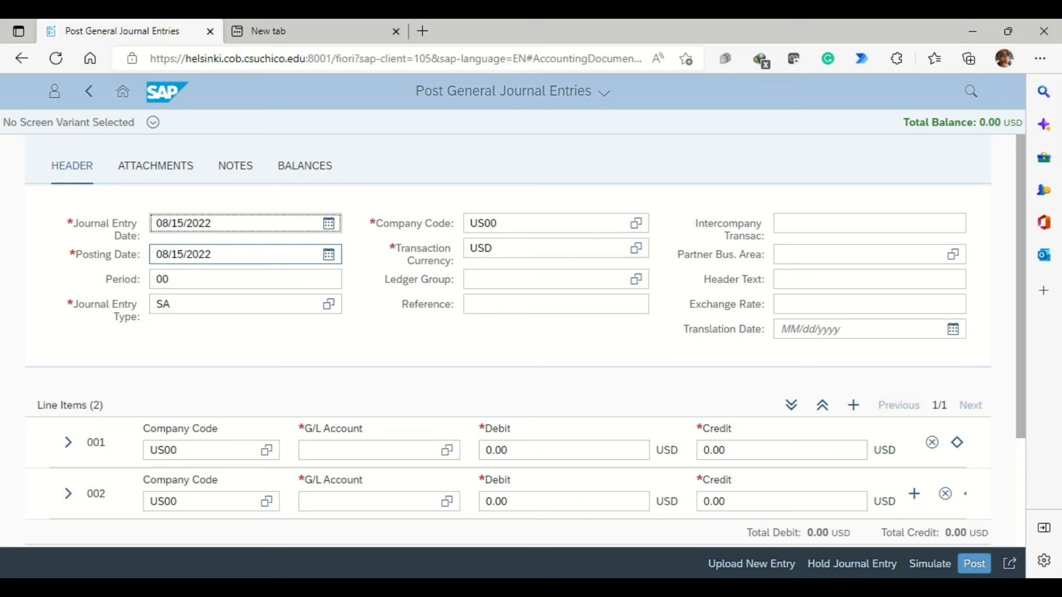
{"action": "left_click", "coordinate": [228, 279]}
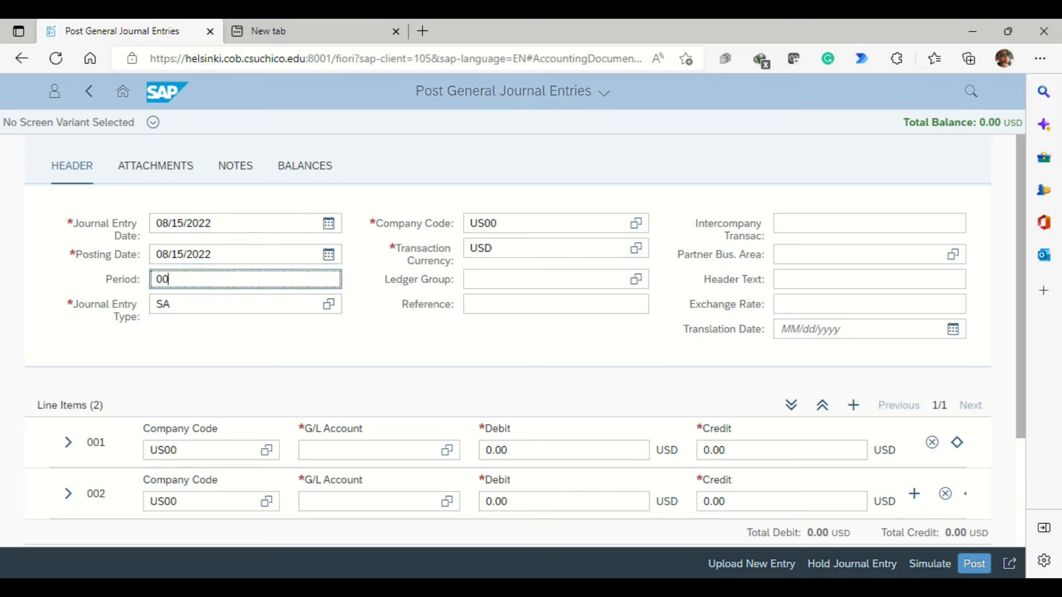
{"action": "key", "text": "BackSpace"}
{"action": "type", "text": "8"}
{"action": "key", "text": "Tab"}
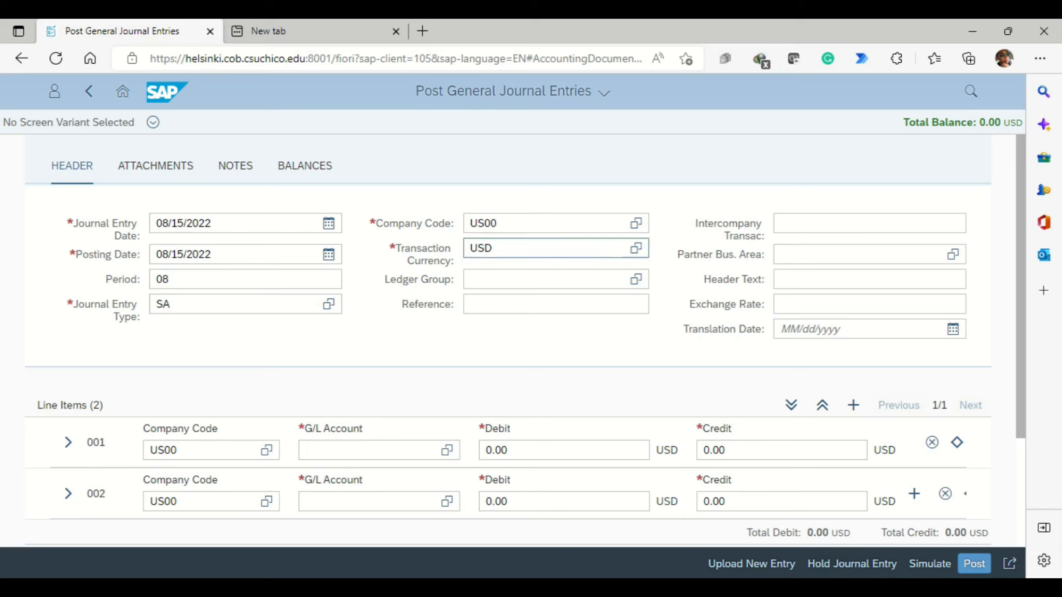
- Set the journal entry's reference to 125 and its header text to Transfer of Funds
{"action": "scroll", "coordinate": [555, 247], "scroll_direction": "down", "scroll_amount": 1}
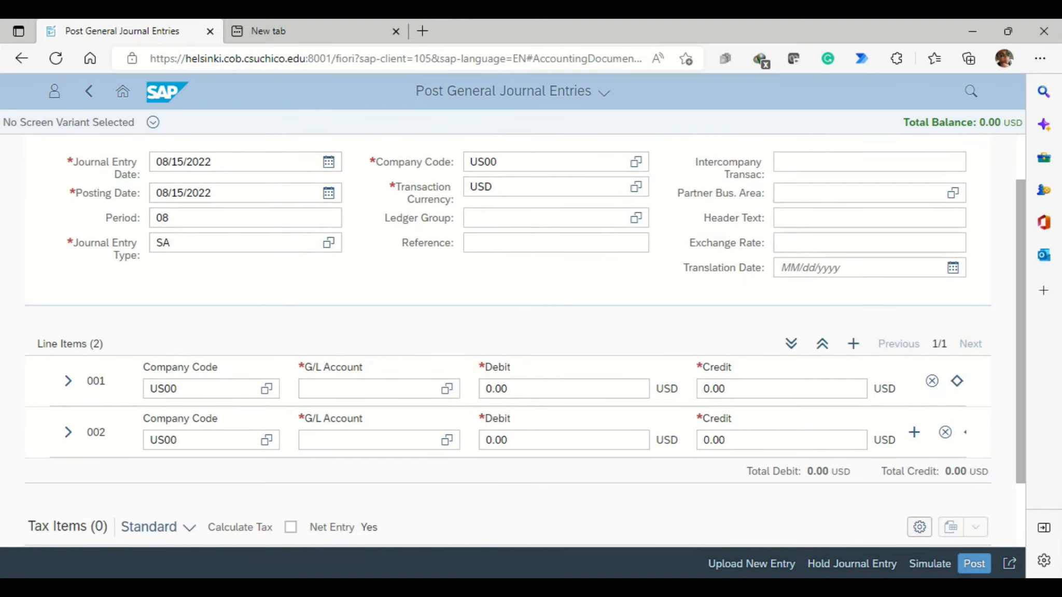
{"action": "left_click", "coordinate": [554, 243]}
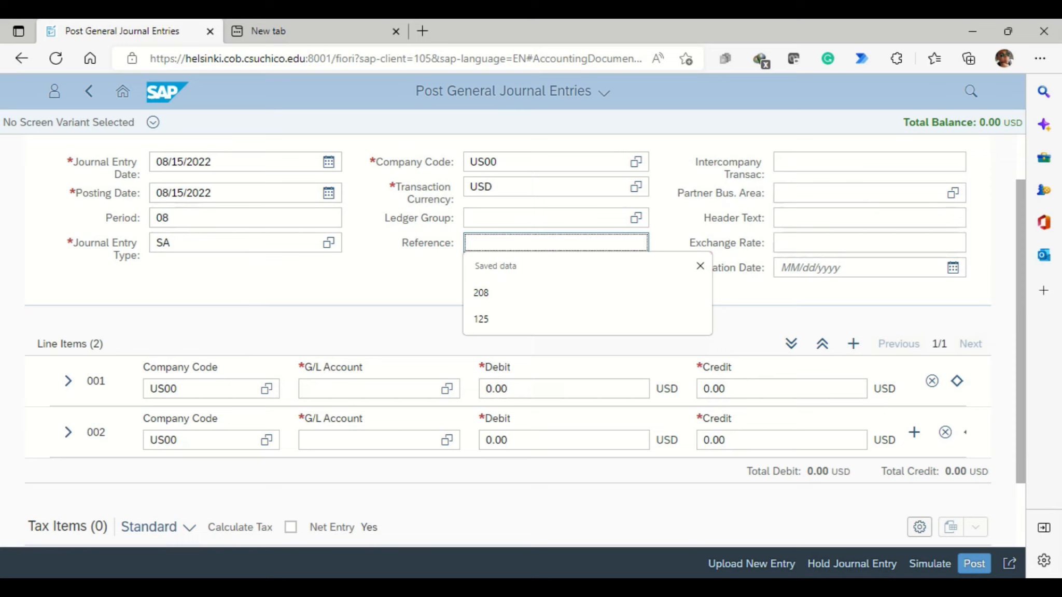
{"action": "type", "text": "125"}
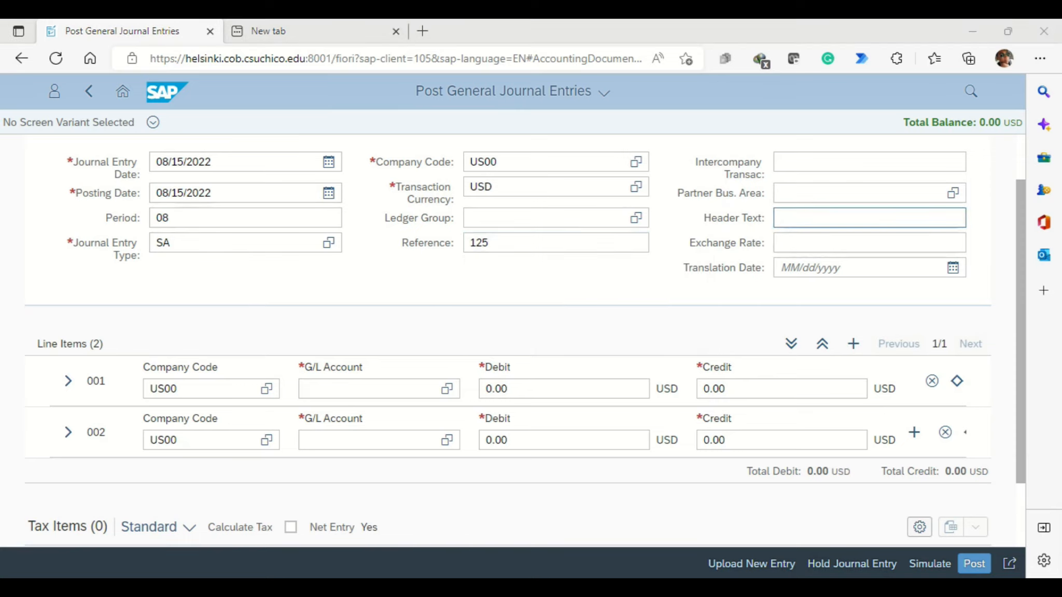
{"action": "left_click", "coordinate": [869, 218]}
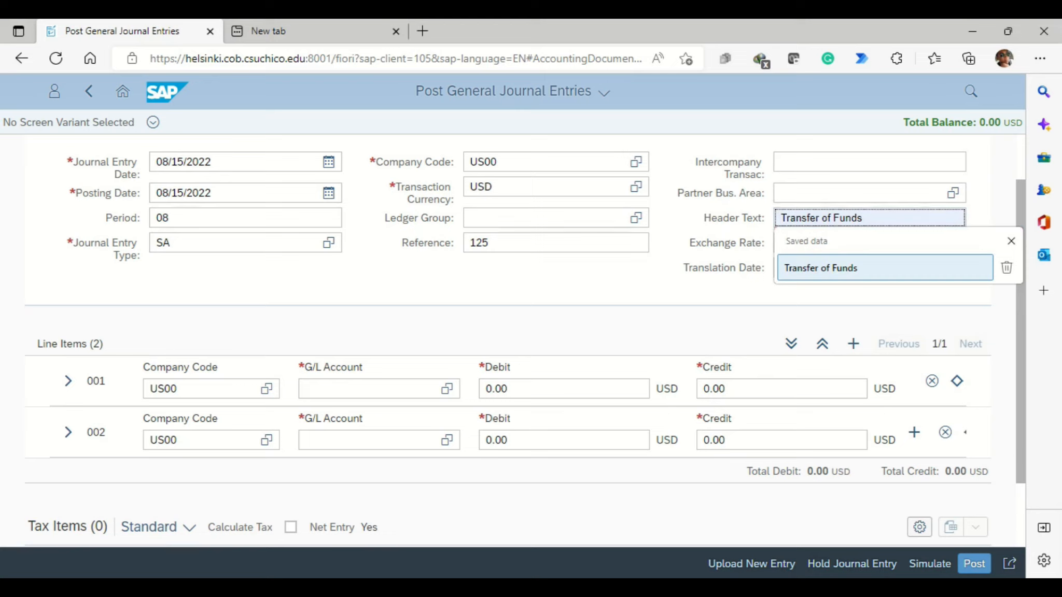
{"action": "key", "text": "Return"}
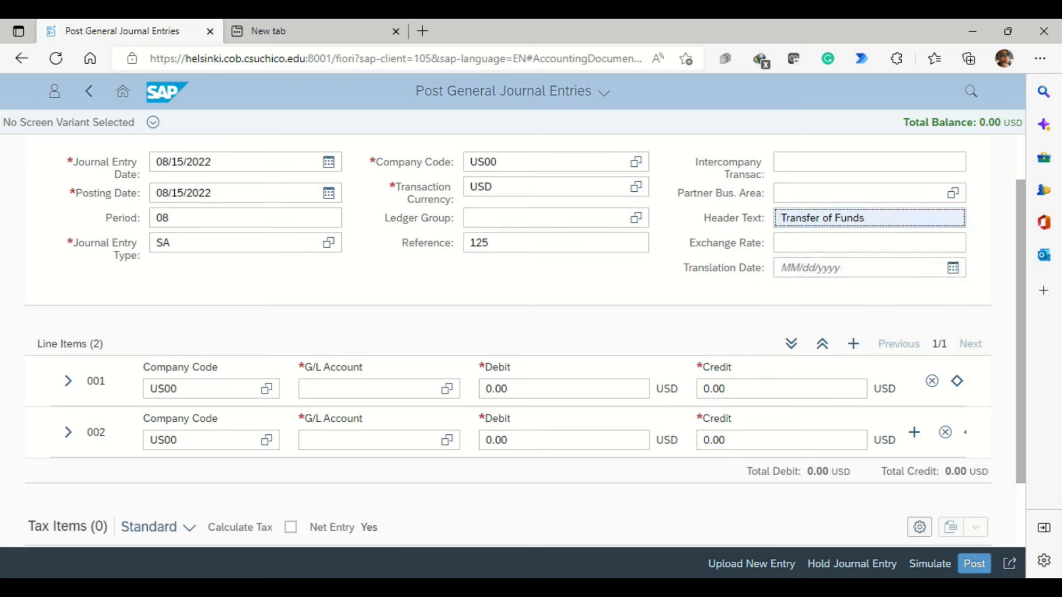
- Set the G/L account to 101255 on line item 001 and to 100000 on line item 002
{"action": "left_click", "coordinate": [358, 389]}
{"action": "type", "text": "101255"}
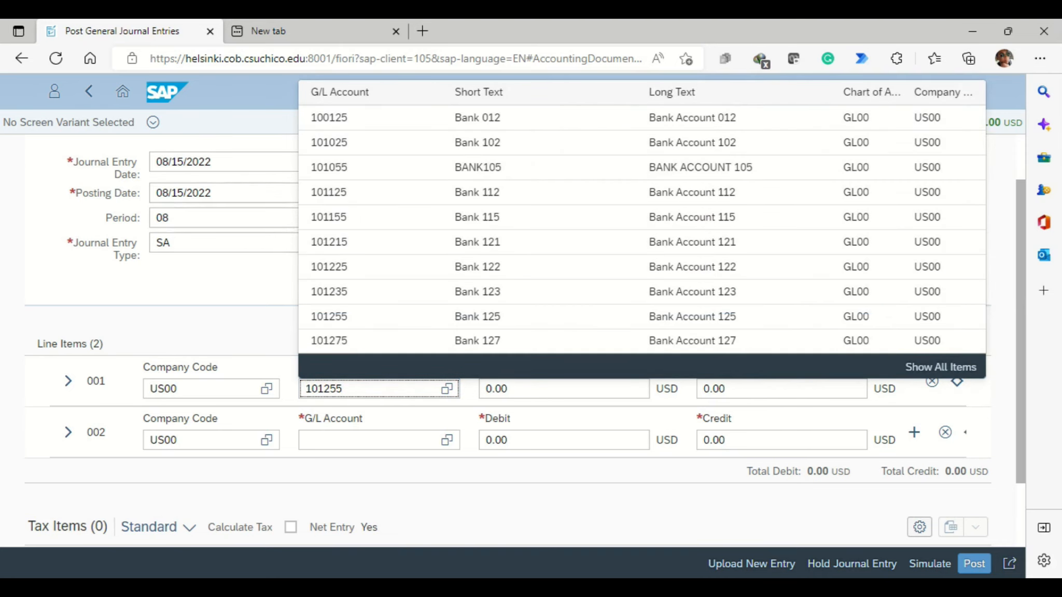
{"action": "left_click", "coordinate": [384, 440]}
{"action": "type", "text": "1000"}
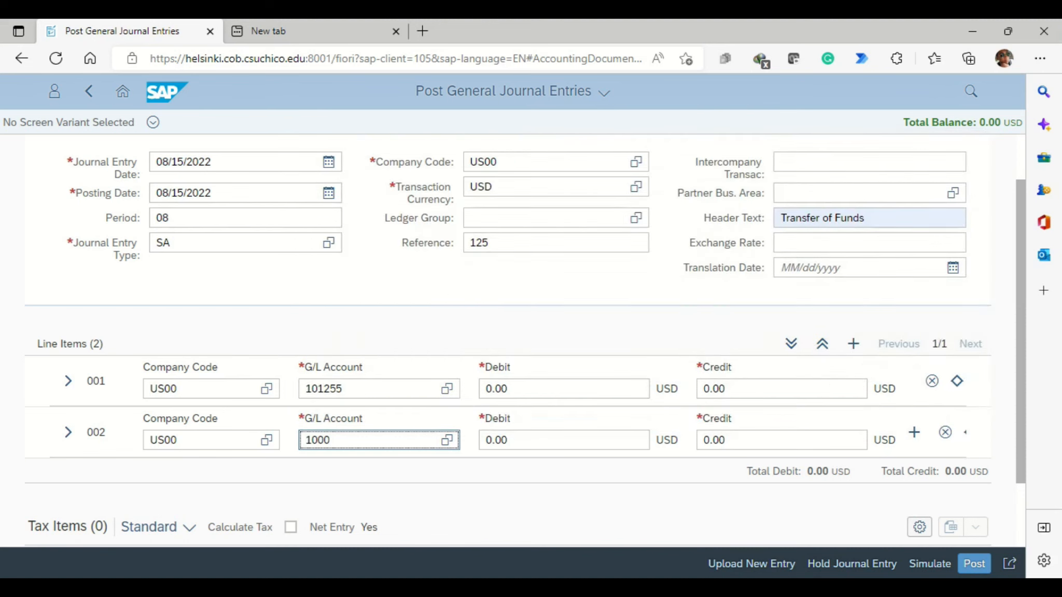
{"action": "left_click", "coordinate": [497, 169]}
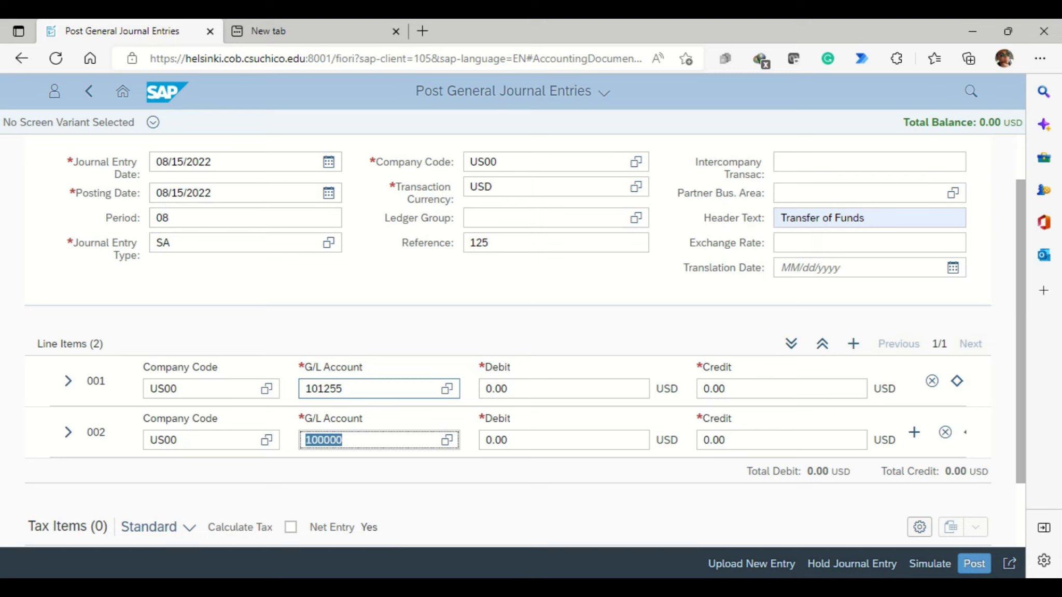
- Enter a debit of 5000 USD on line item 001 and a credit of 5000 USD on line item 002
{"action": "left_click", "coordinate": [519, 388]}
{"action": "type", "text": "5000"}
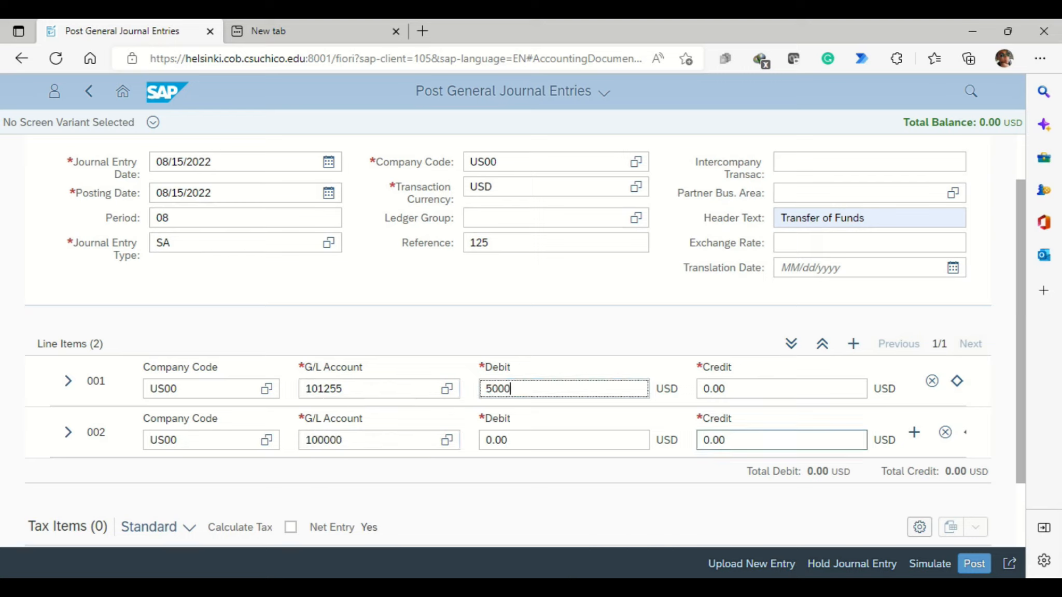
{"action": "left_click", "coordinate": [762, 441]}
{"action": "type", "text": "5000"}
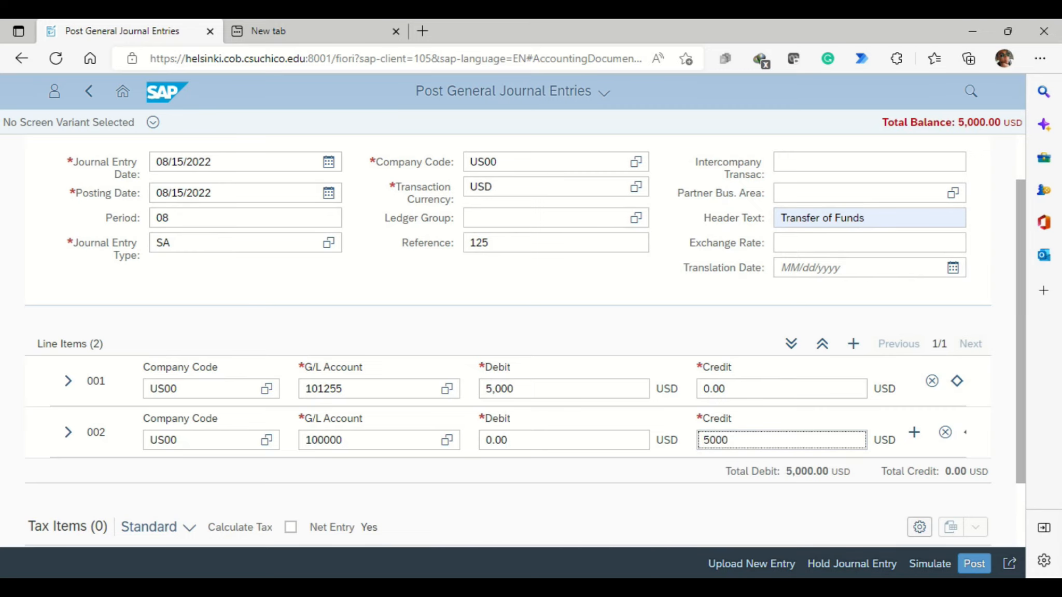
{"action": "scroll", "coordinate": [526, 341], "scroll_direction": "down", "scroll_amount": 1}
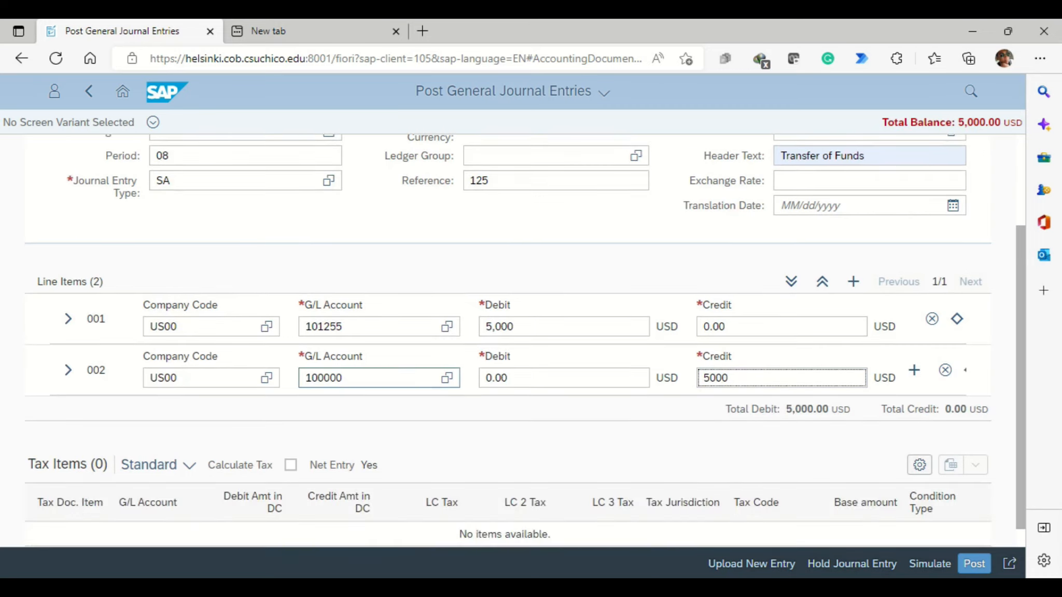
- Simulate the Transfer of Funds journal entry, check its header and line items, and post it
{"action": "left_click", "coordinate": [929, 564]}
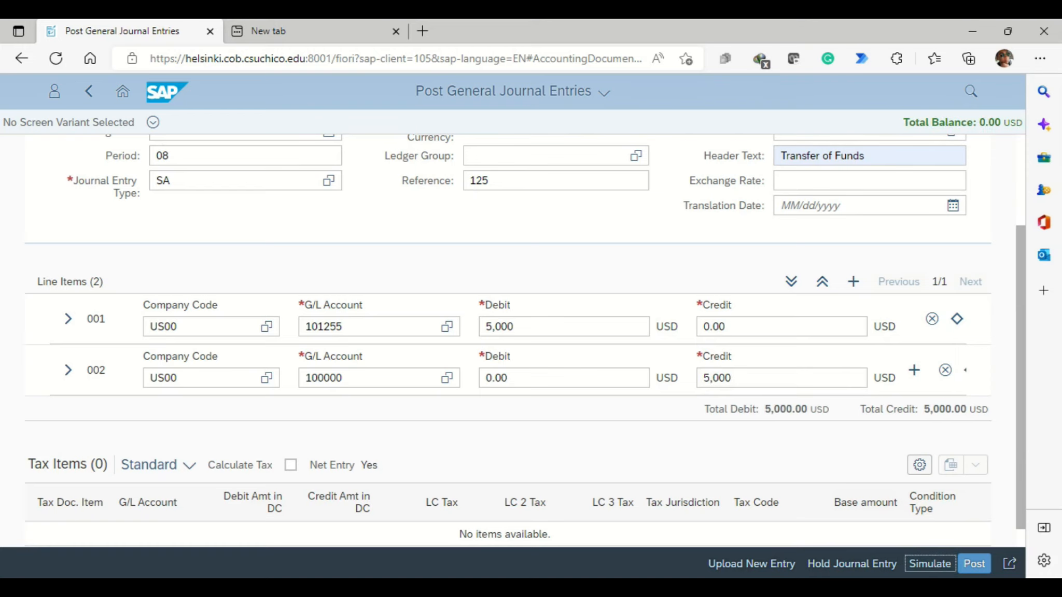
{"action": "scroll", "coordinate": [508, 340], "scroll_direction": "up", "scroll_amount": 3}
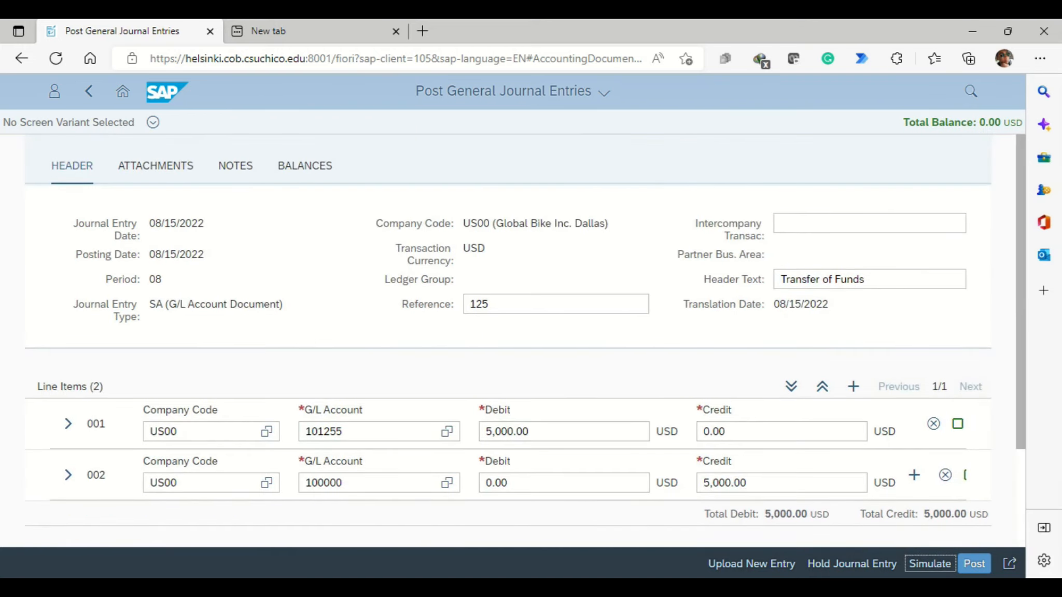
{"action": "scroll", "coordinate": [508, 341], "scroll_direction": "down", "scroll_amount": 3}
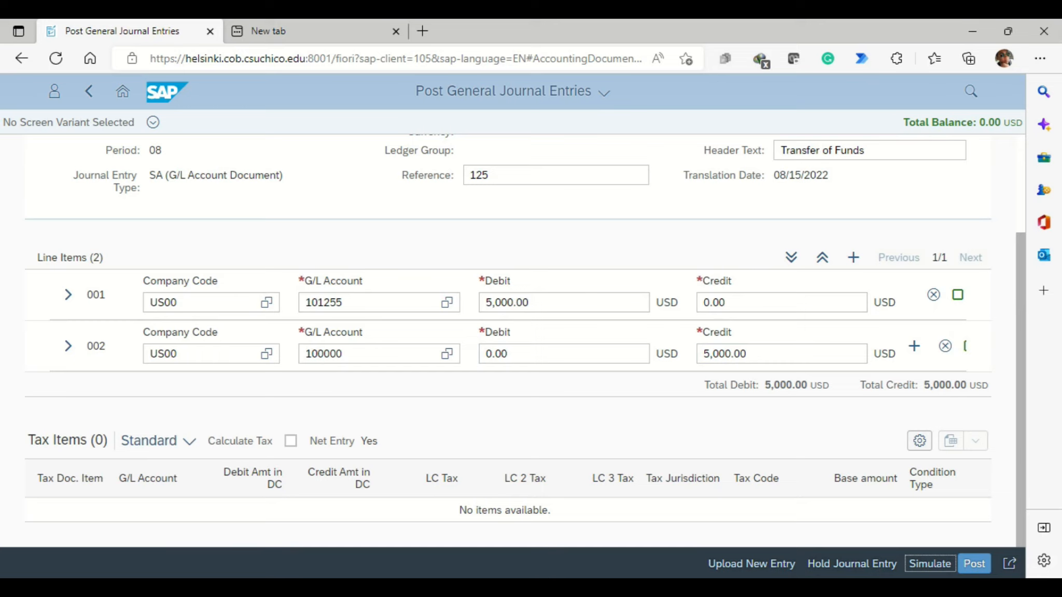
{"action": "left_click", "coordinate": [974, 564]}
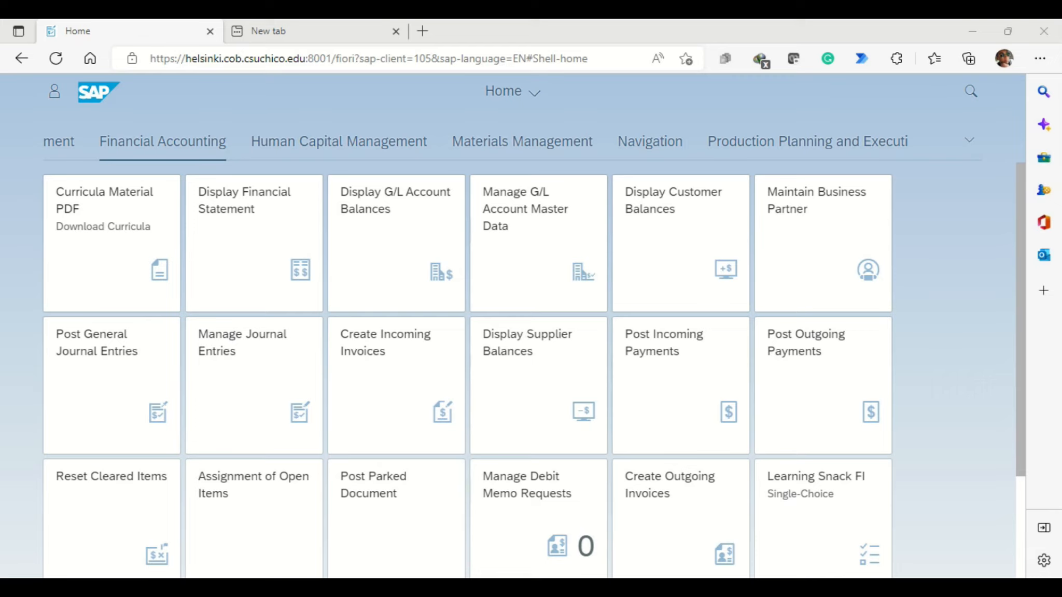
- Open Manage Journal Entries and filter the entries by company code US00
{"action": "left_click", "coordinate": [254, 383]}
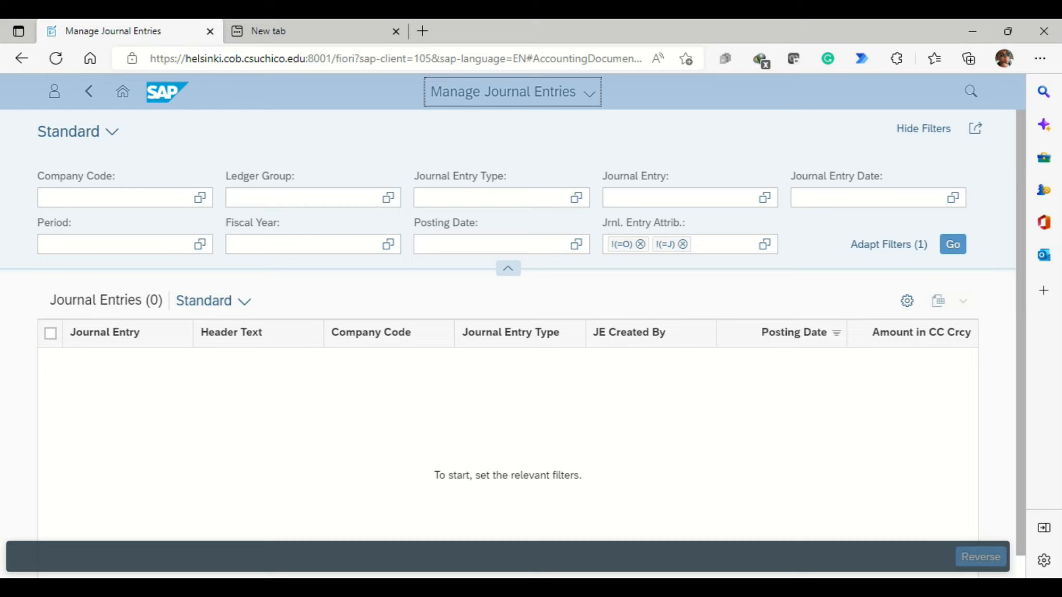
{"action": "type", "text": "us00"}
{"action": "key", "text": "Return"}
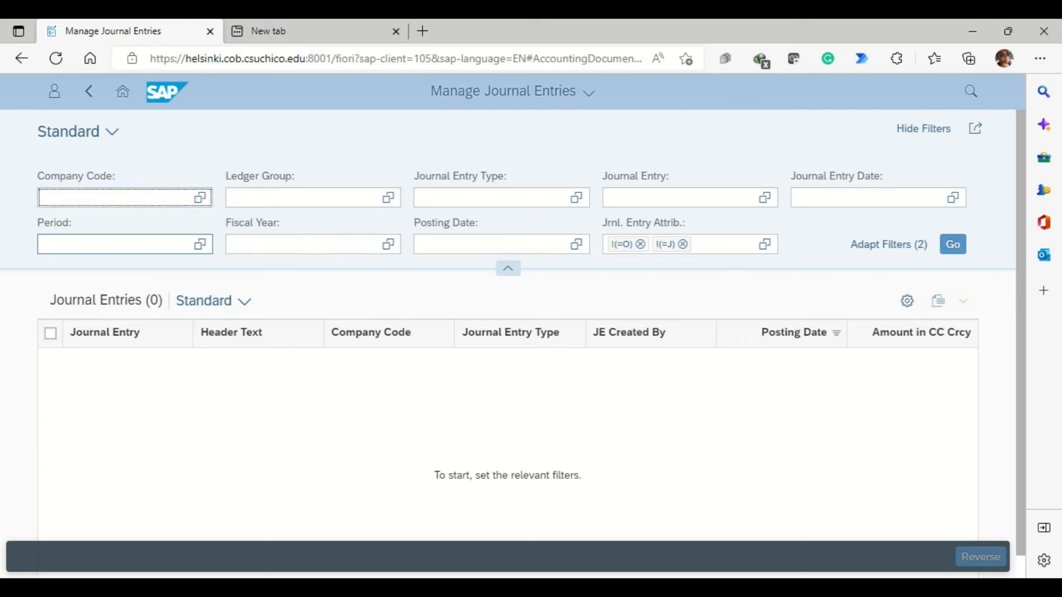
- Limit the journal entry date filter to the range 08/15/2022 to 08/16/2022
{"action": "left_click", "coordinate": [865, 197]}
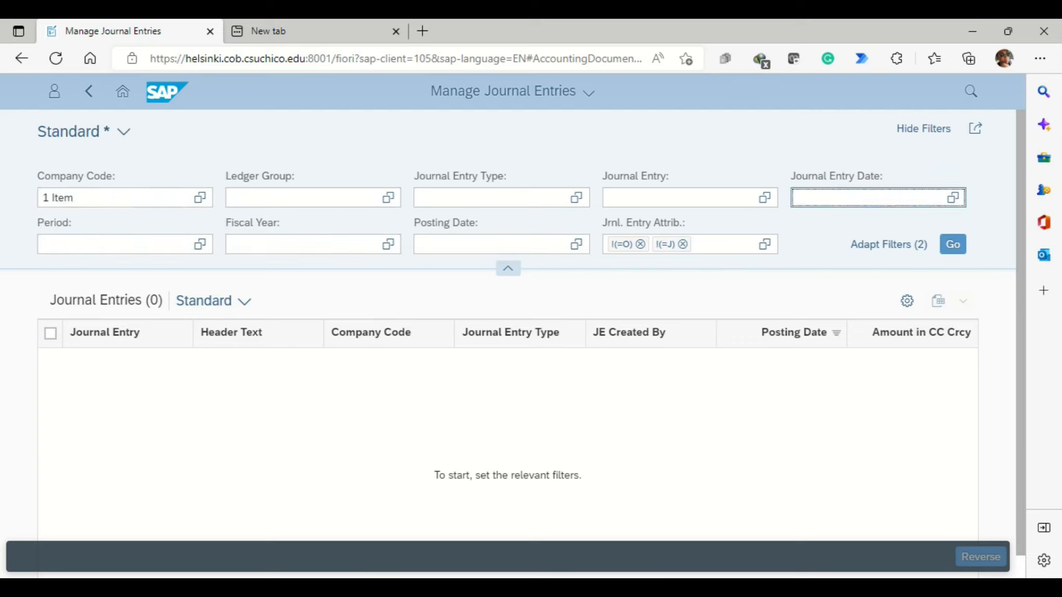
{"action": "left_click", "coordinate": [953, 198]}
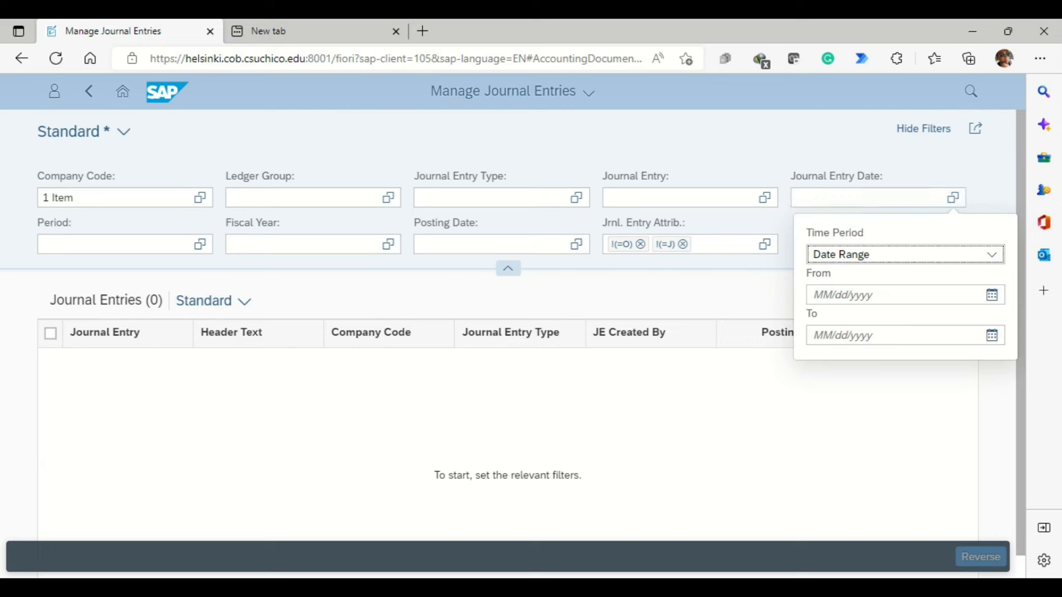
{"action": "left_click", "coordinate": [893, 295]}
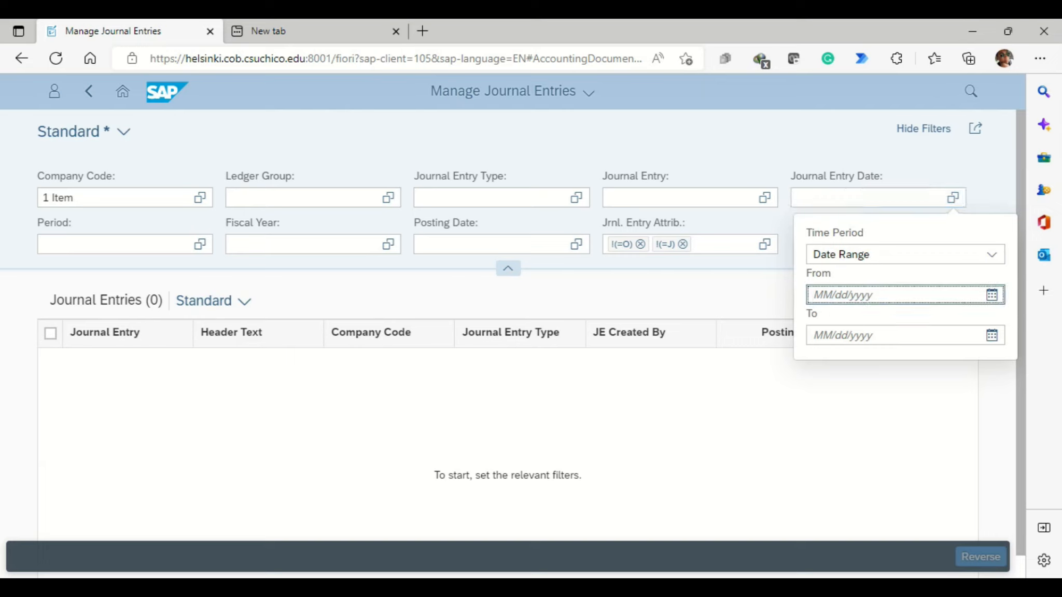
{"action": "left_click", "coordinate": [992, 295]}
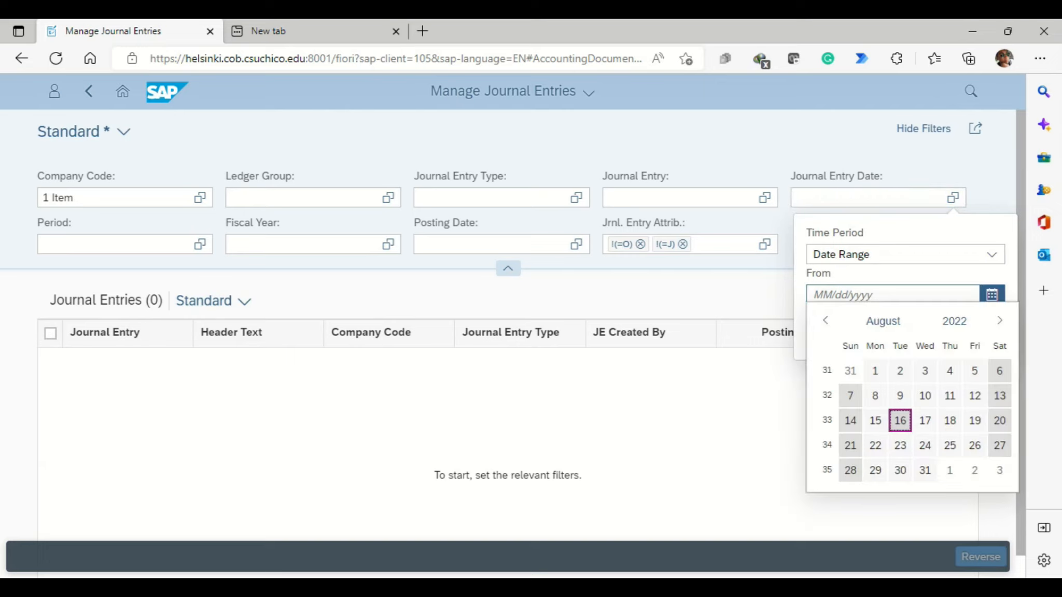
{"action": "left_click", "coordinate": [875, 420]}
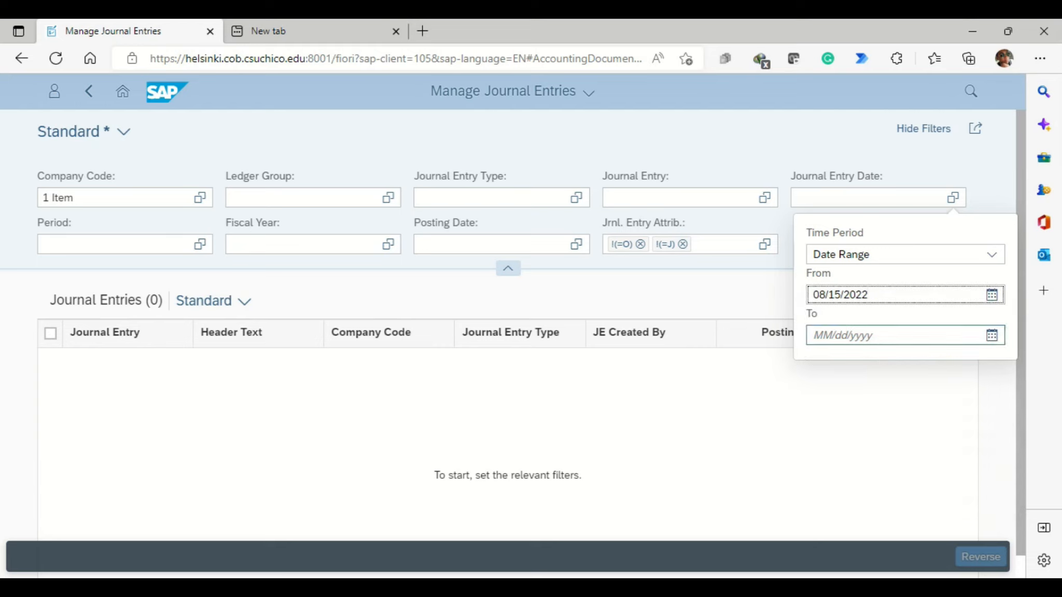
{"action": "left_click", "coordinate": [892, 335]}
{"action": "left_click", "coordinate": [992, 335]}
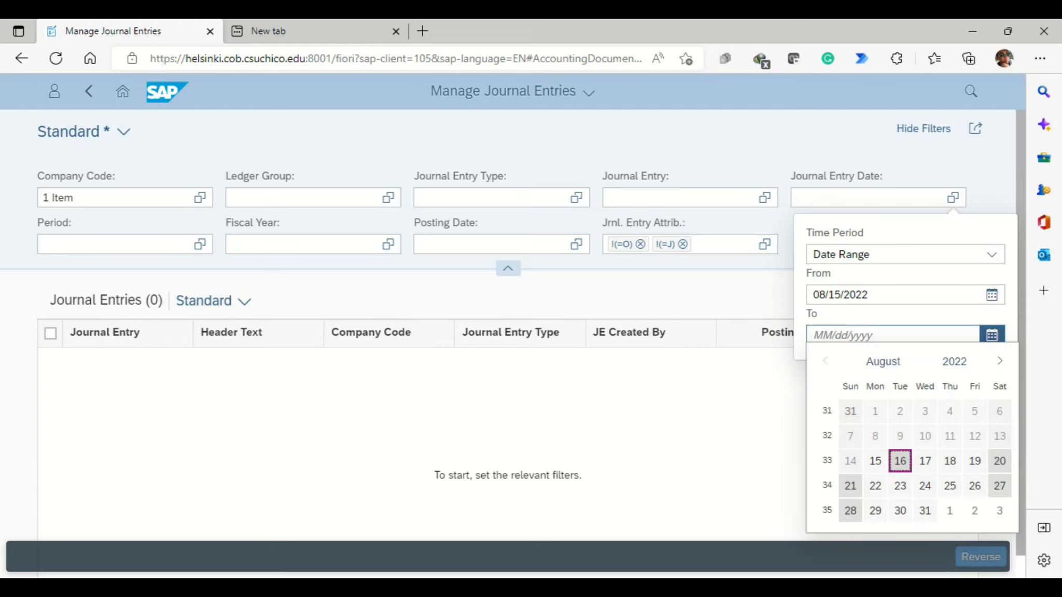
{"action": "left_click", "coordinate": [900, 461]}
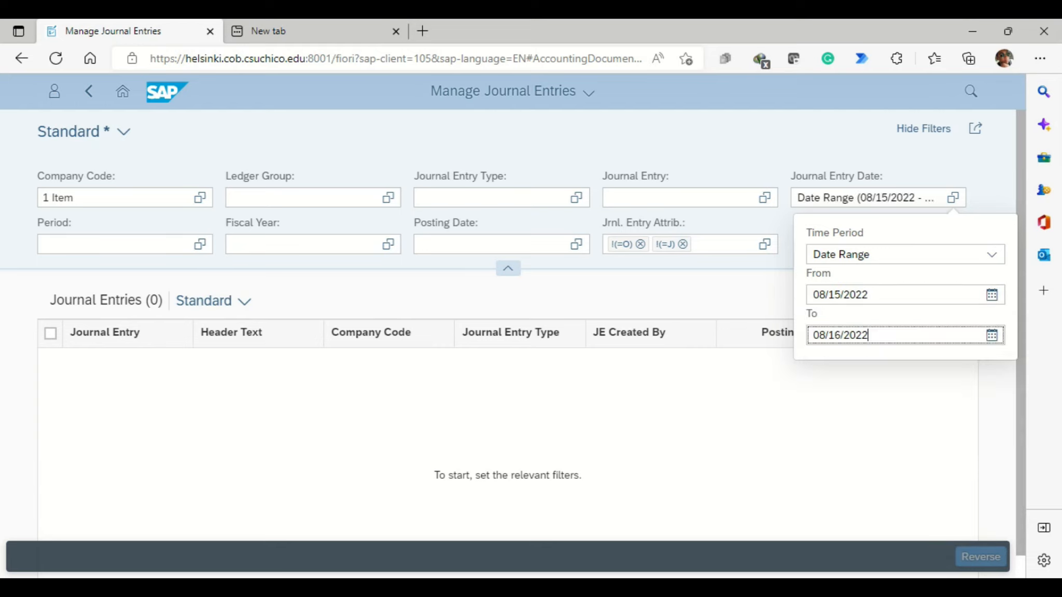
{"action": "left_click", "coordinate": [519, 397]}
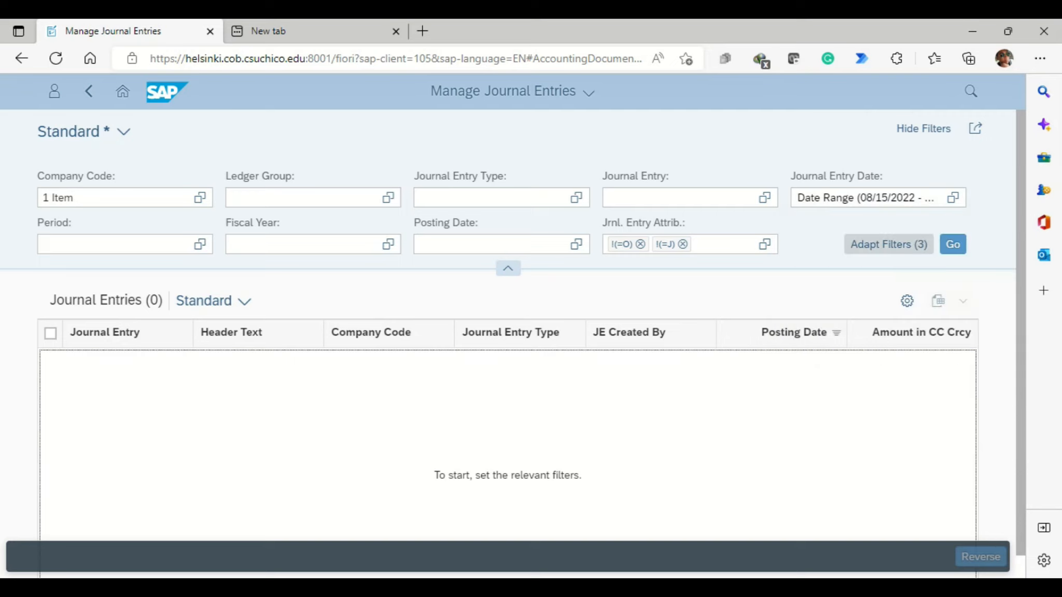
- Filter by period 08 and fiscal year 2022, and list the matching journal entries
{"action": "left_click", "coordinate": [115, 245]}
{"action": "type", "text": "08"}
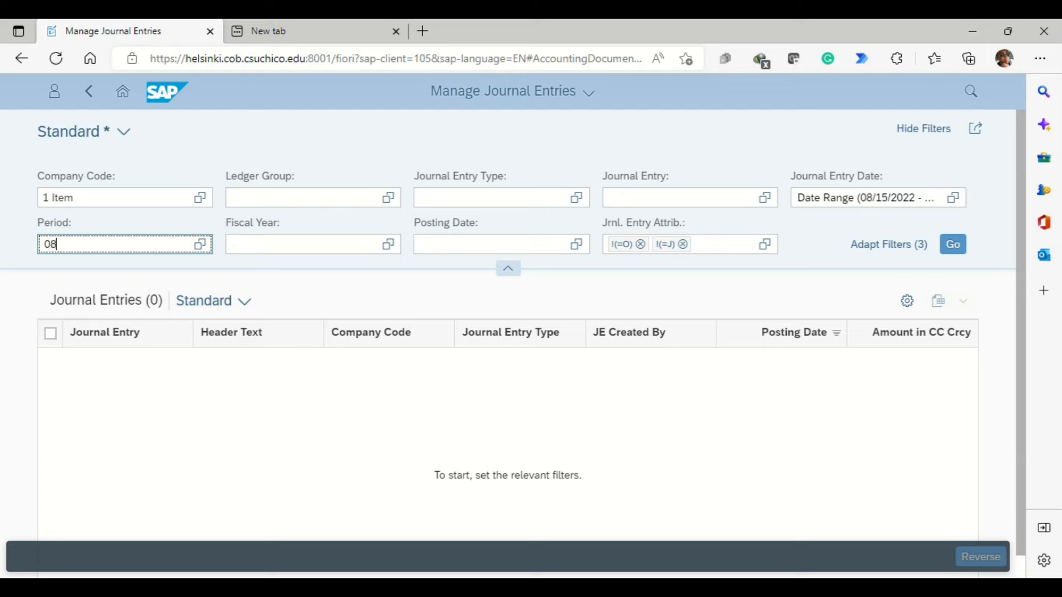
{"action": "key", "text": "Tab"}
{"action": "type", "text": "2022"}
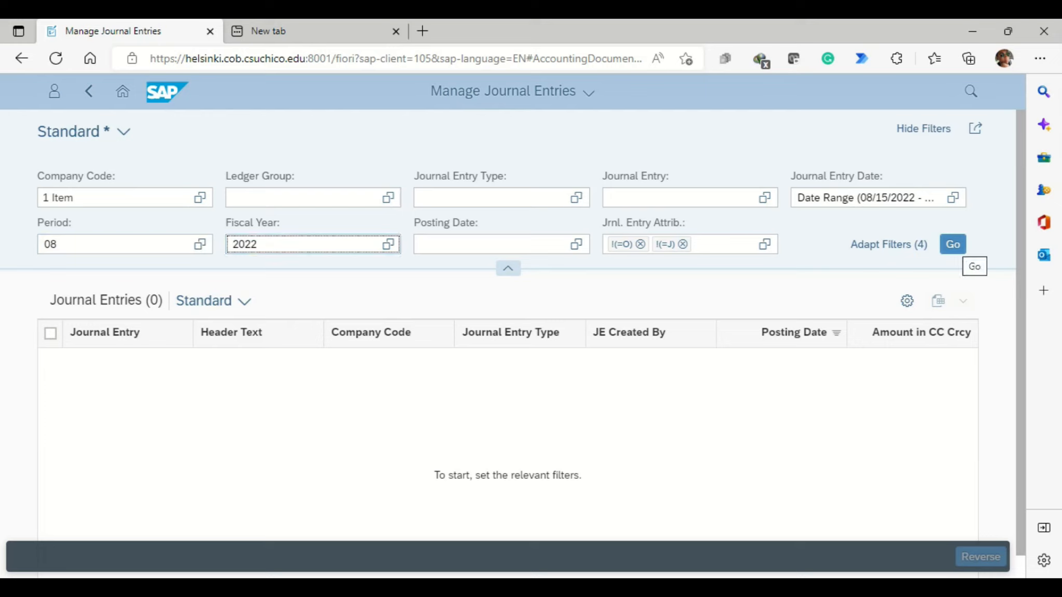
{"action": "left_click", "coordinate": [953, 245]}
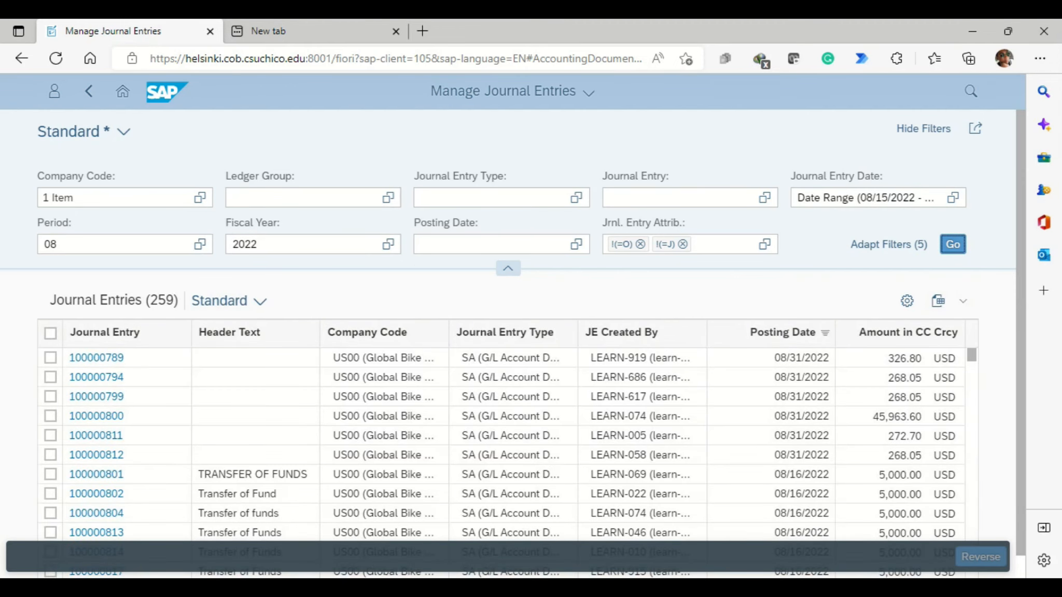
- Find the posted Transfer of Funds journal entry created by the own user, open it in Manage Journal Entry, and review its header and line items
{"action": "scroll", "coordinate": [508, 397], "scroll_direction": "down", "scroll_amount": 3}
{"action": "scroll", "coordinate": [508, 435], "scroll_direction": "up", "scroll_amount": 3}
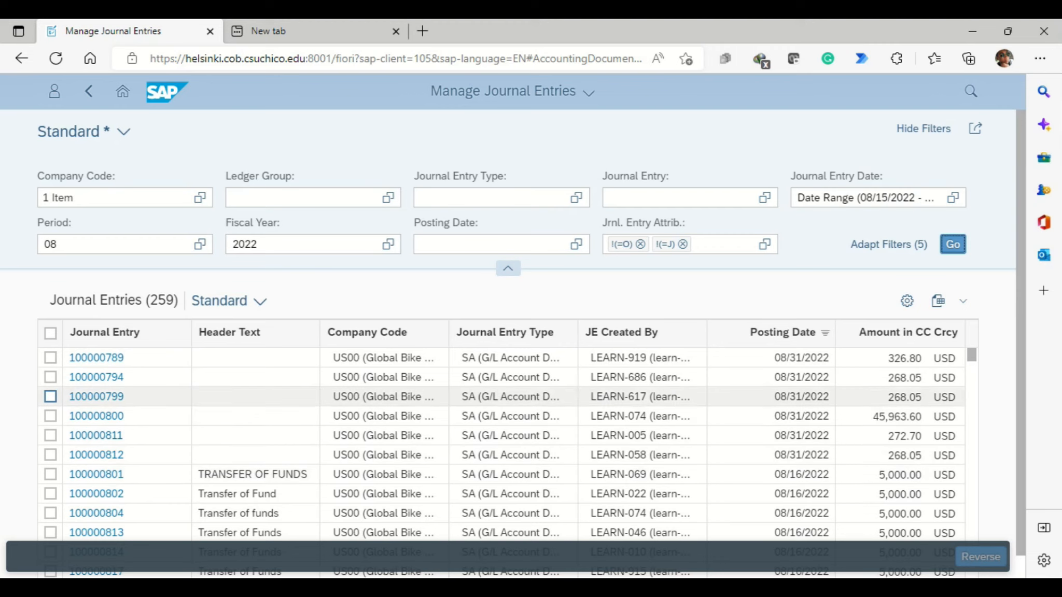
{"action": "scroll", "coordinate": [508, 425], "scroll_direction": "down", "scroll_amount": 4}
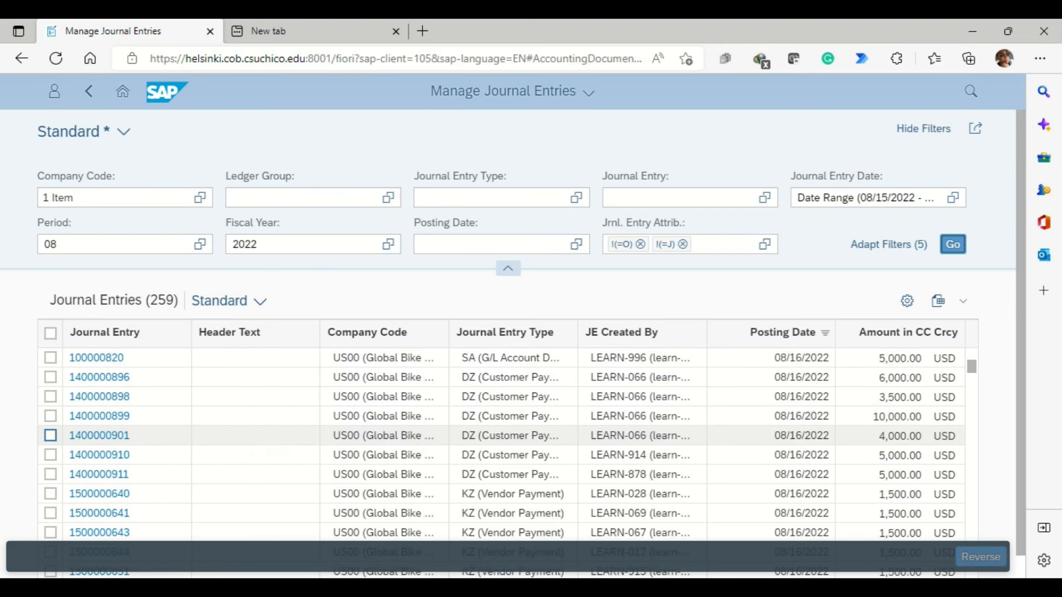
{"action": "scroll", "coordinate": [508, 435], "scroll_direction": "up", "scroll_amount": 4}
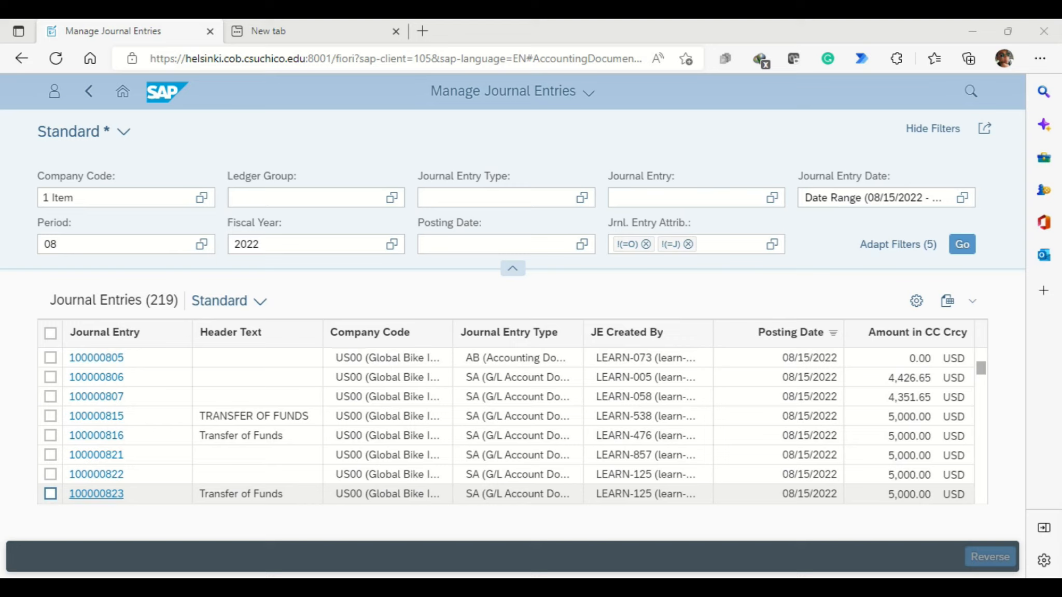
{"action": "left_click", "coordinate": [96, 494]}
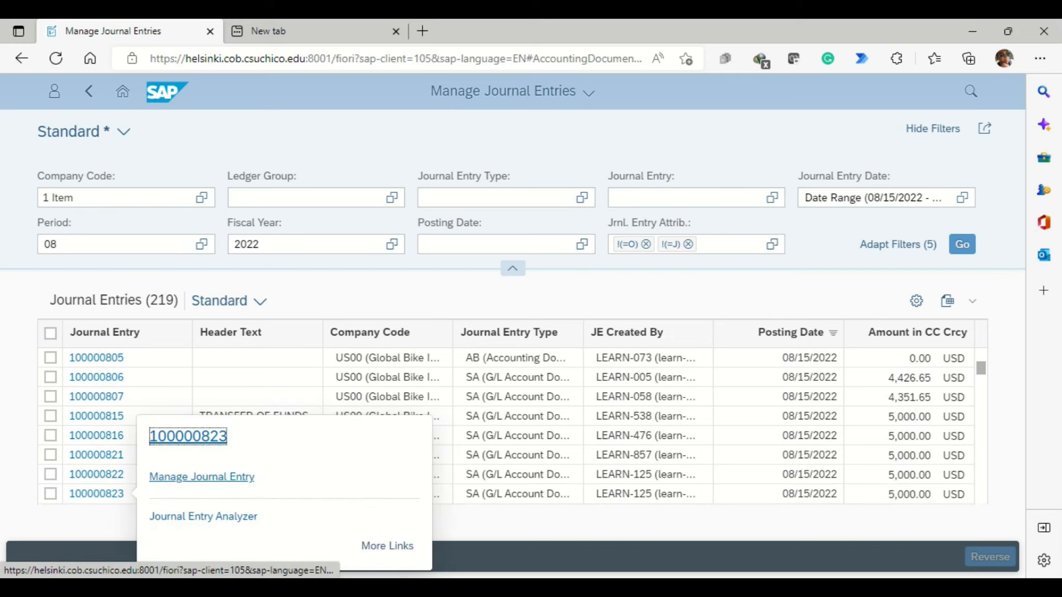
{"action": "left_click", "coordinate": [202, 476]}
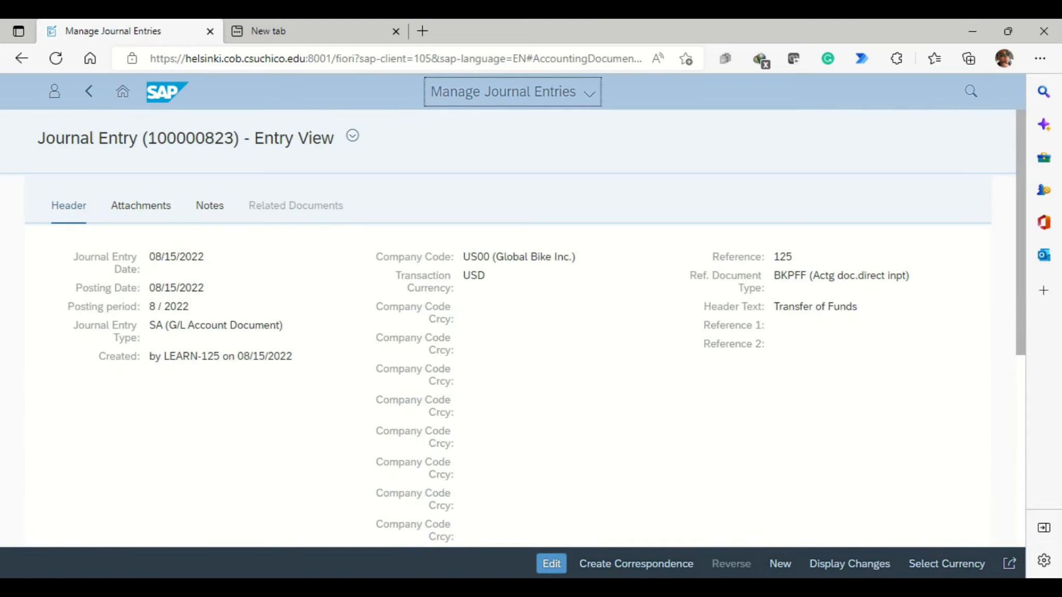
{"action": "scroll", "coordinate": [508, 363], "scroll_direction": "down", "scroll_amount": 8}
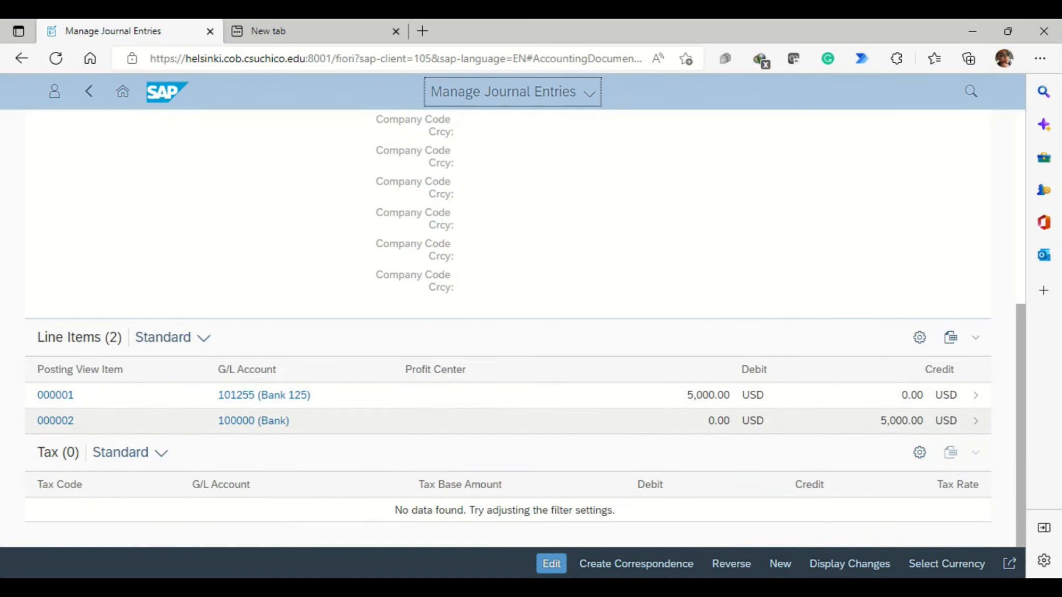
{"action": "scroll", "coordinate": [508, 362], "scroll_direction": "up", "scroll_amount": 8}
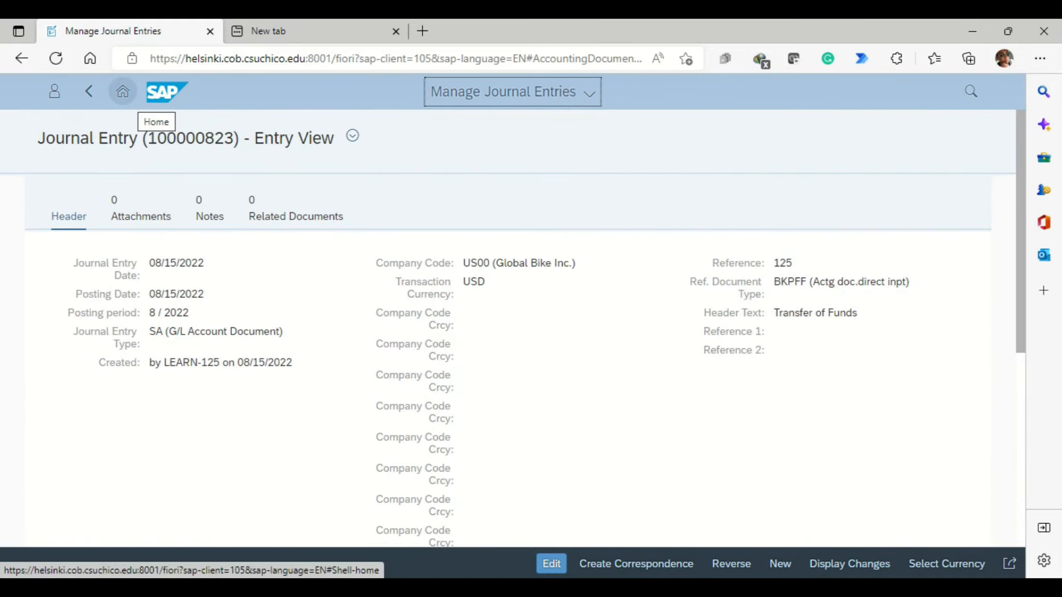
- Open Create Incoming Invoices in Financial Accounting and enter the Cardinal Properties vendor number for company code US00
{"action": "left_click", "coordinate": [122, 91]}
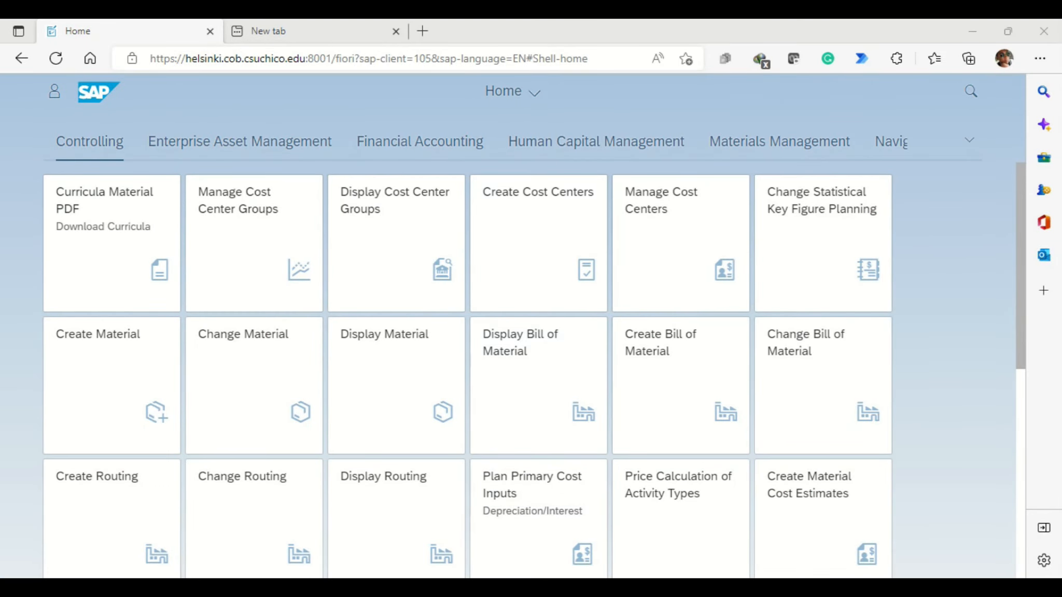
{"action": "left_click", "coordinate": [419, 142]}
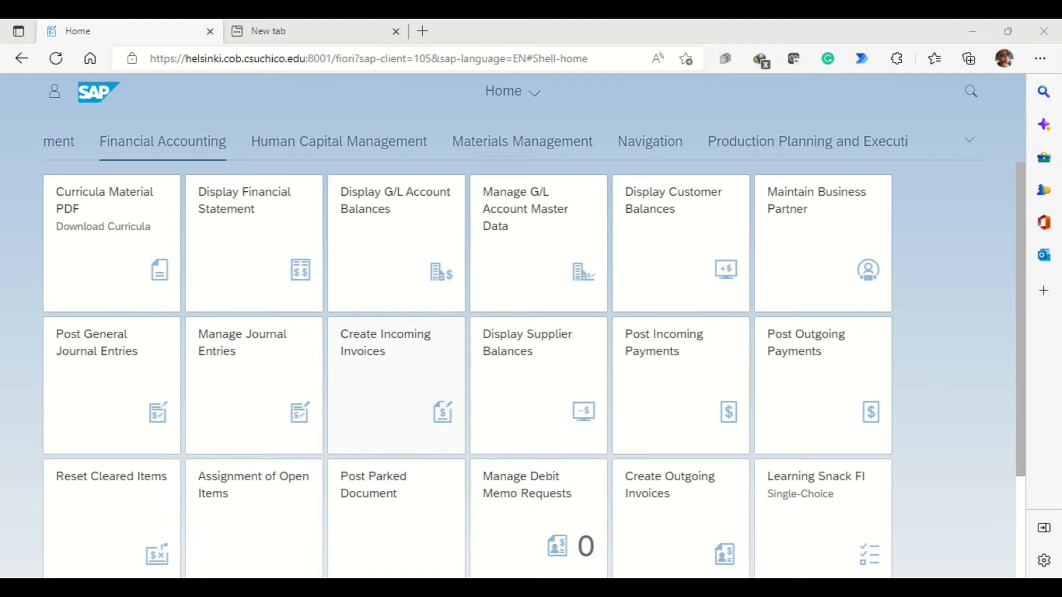
{"action": "left_click", "coordinate": [396, 385]}
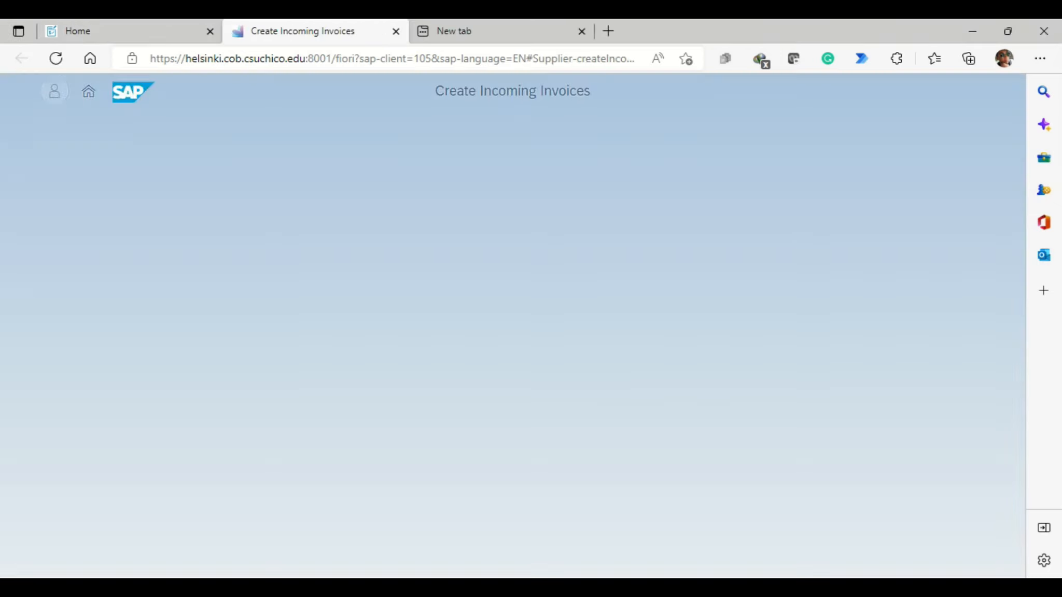
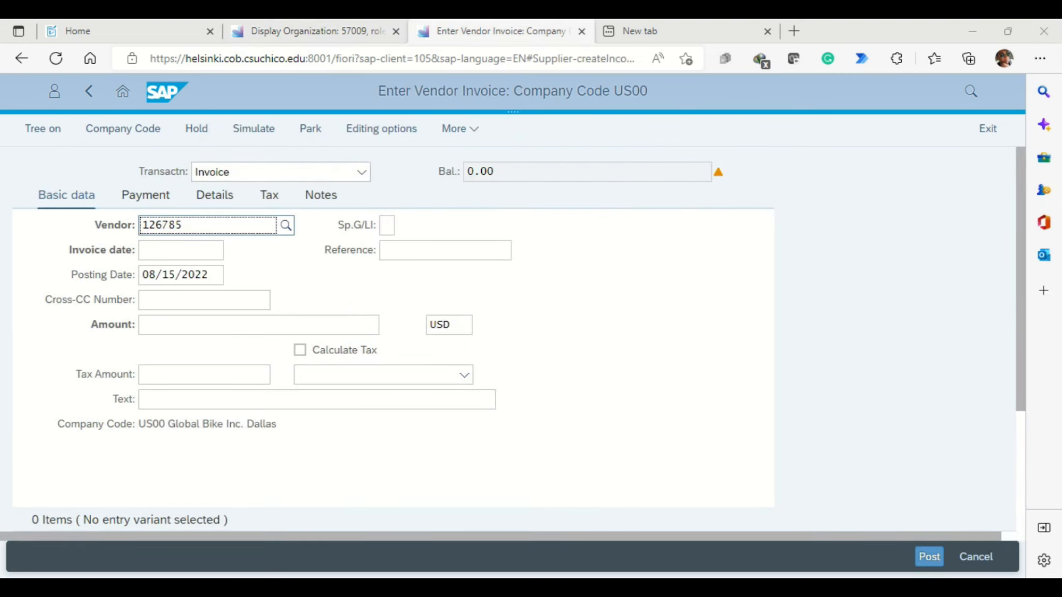
{"action": "left_click", "coordinate": [197, 225]}
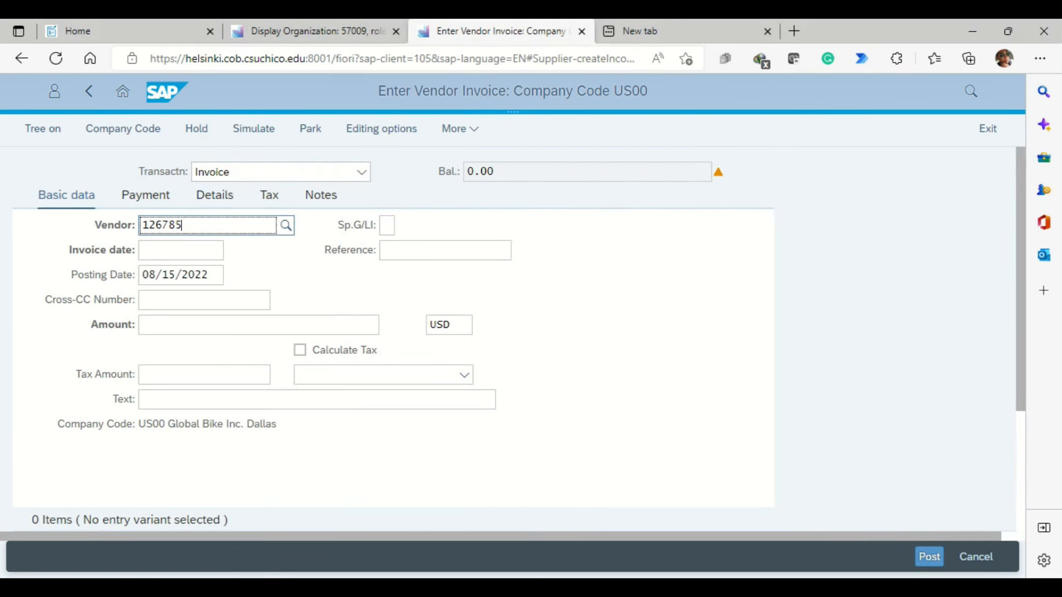
- Set the vendor invoice's date to 08/15/2022 and its amount to 1500 USD
{"action": "left_click", "coordinate": [180, 251]}
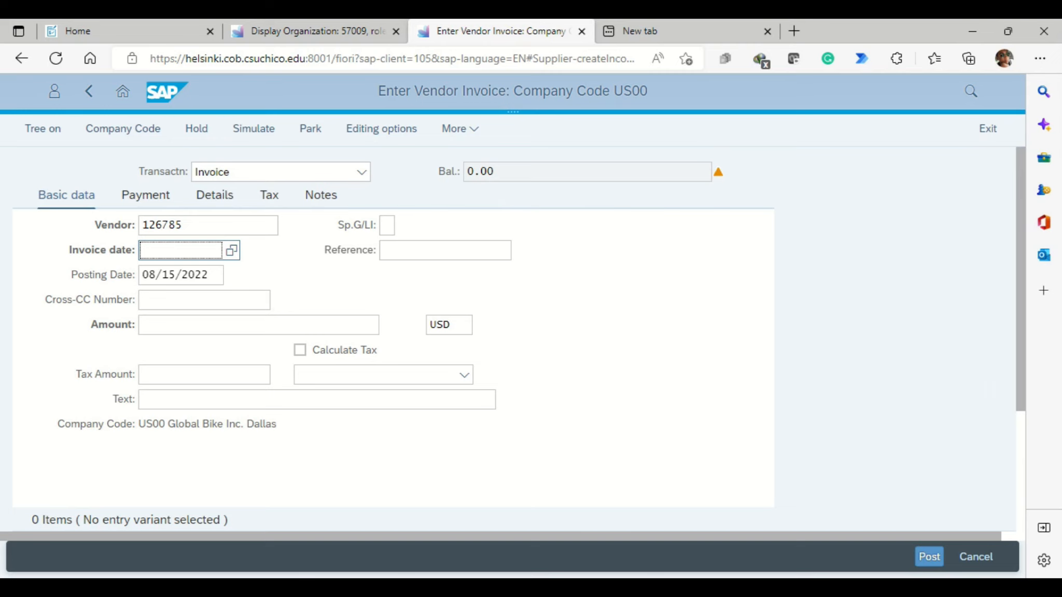
{"action": "key", "text": "F4"}
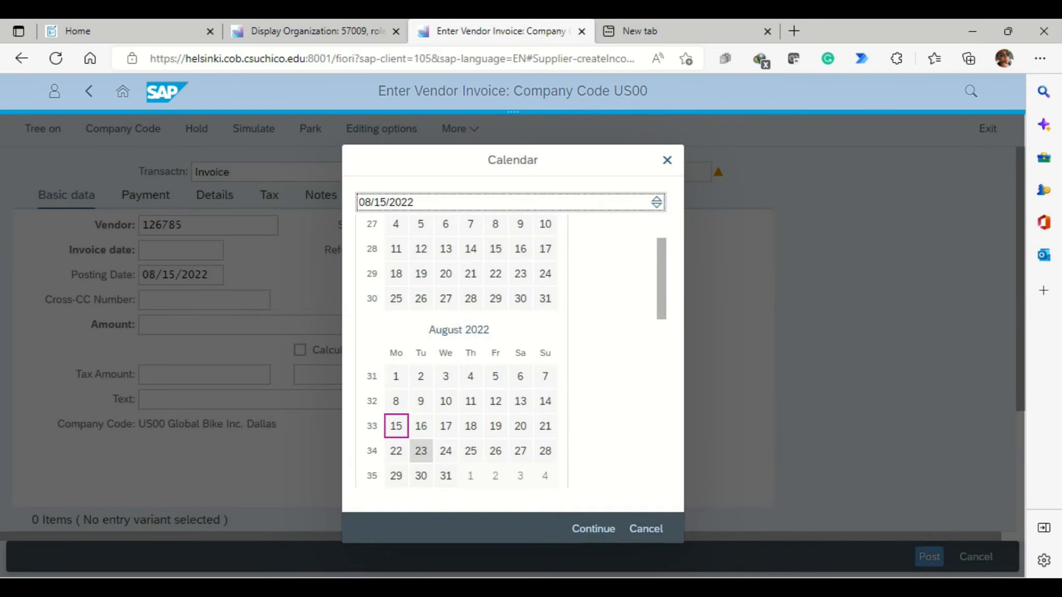
{"action": "key", "text": "Tab"}
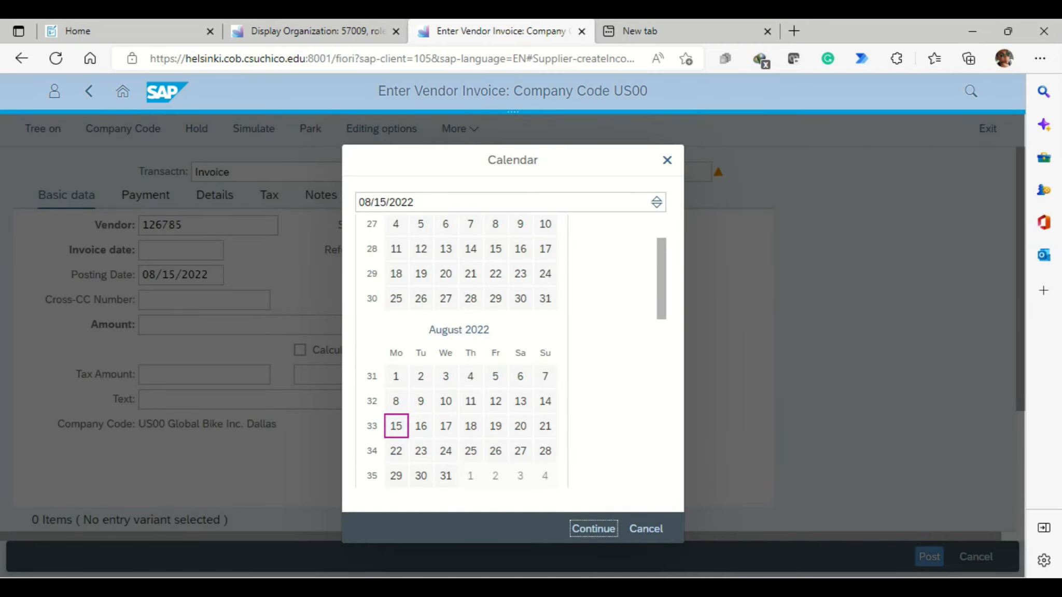
{"action": "key", "text": "Return"}
{"action": "key", "text": "Tab"}
{"action": "key", "text": "Tab"}
{"action": "key", "text": "Tab"}
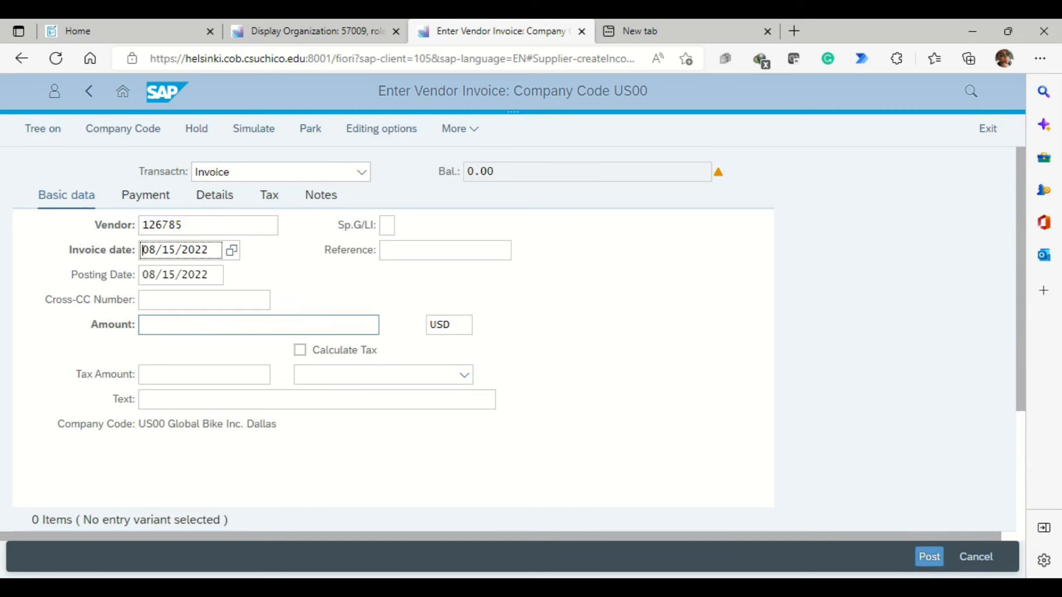
{"action": "type", "text": "1500"}
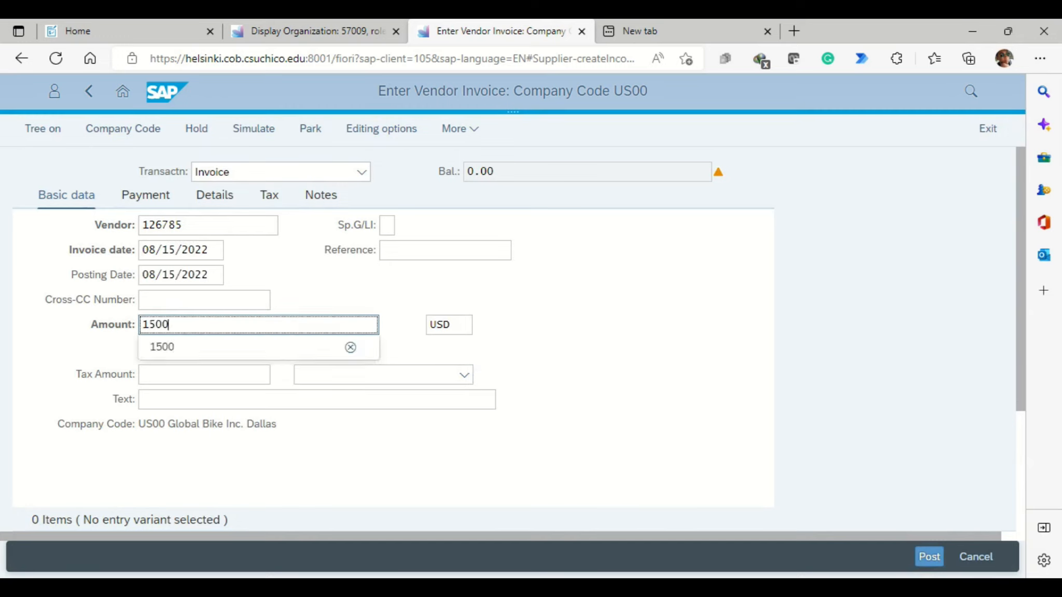
{"action": "left_click", "coordinate": [321, 293]}
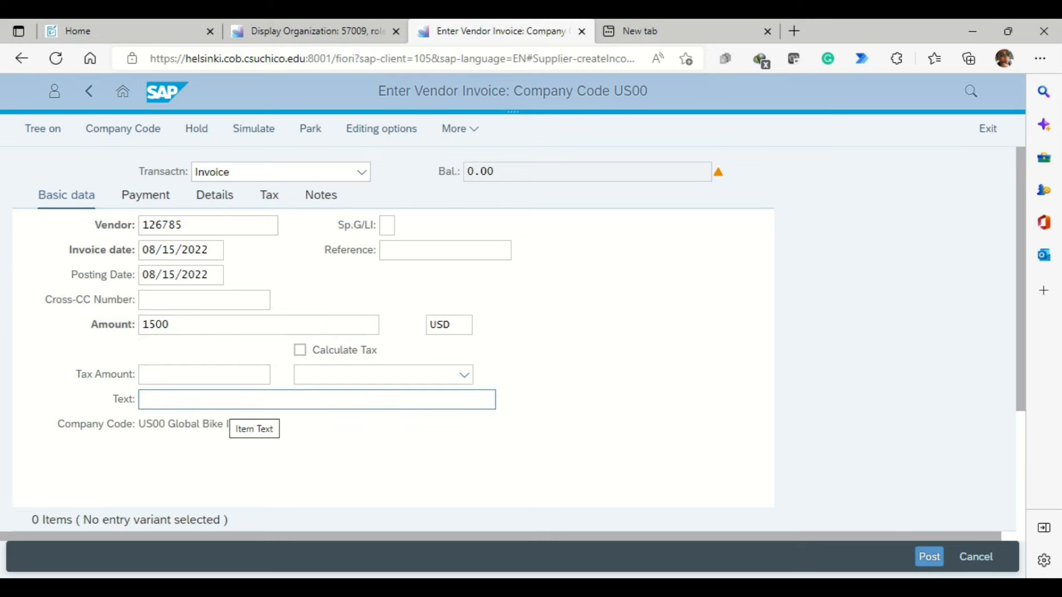
- Set the vendor invoice's item text to "Invoice Cardinal Rent Expenses 125"
{"action": "left_click", "coordinate": [230, 401]}
{"action": "type", "text": "i"}
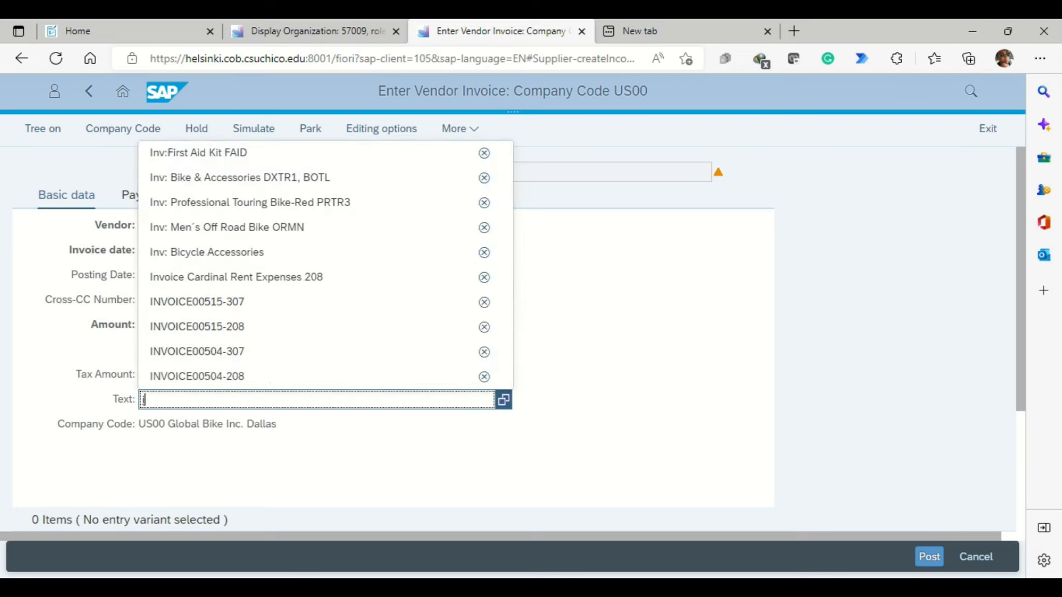
{"action": "key", "text": "Up"}
{"action": "key", "text": "Up"}
{"action": "key", "text": "Up"}
{"action": "key", "text": "Up"}
{"action": "key", "text": "Up"}
{"action": "key", "text": "Up"}
{"action": "key", "text": "Up"}
{"action": "key", "text": "Up"}
{"action": "key", "text": "Up"}
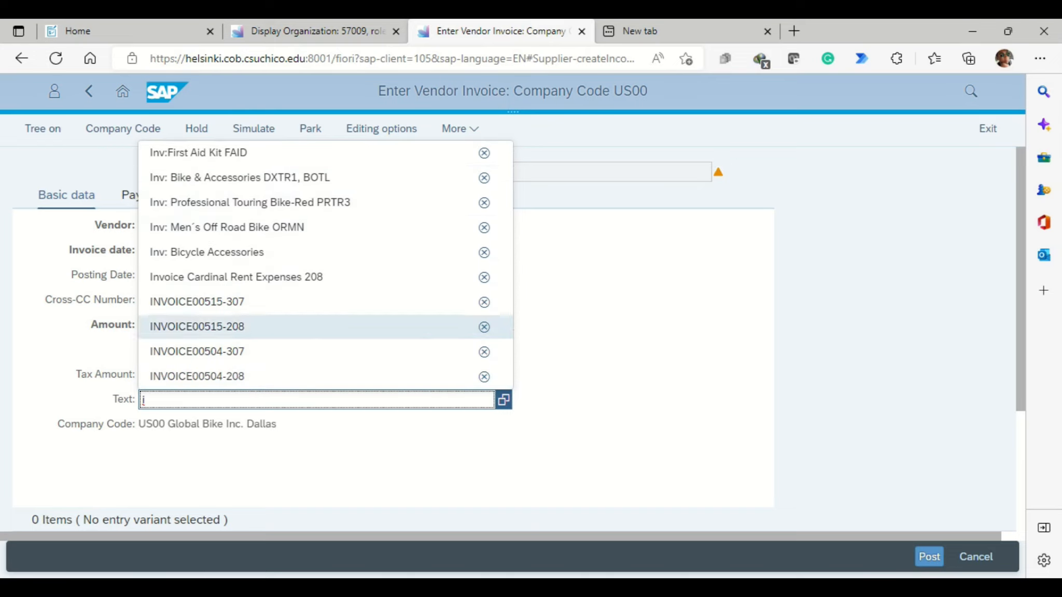
{"action": "type", "text": "nvoice"}
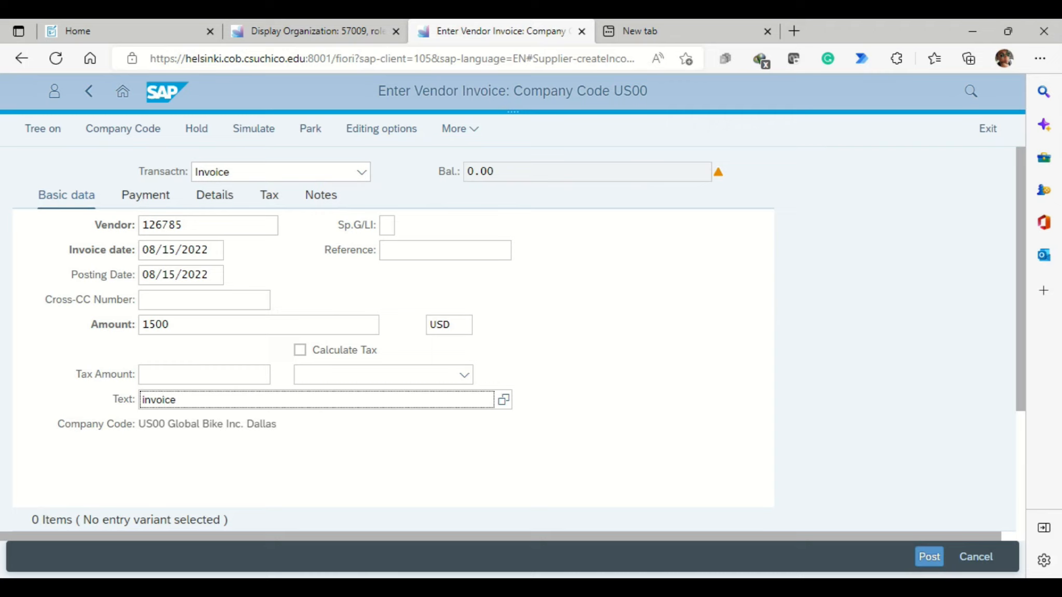
{"action": "type", "text": "ex"}
{"action": "key", "text": "BackSpace"}
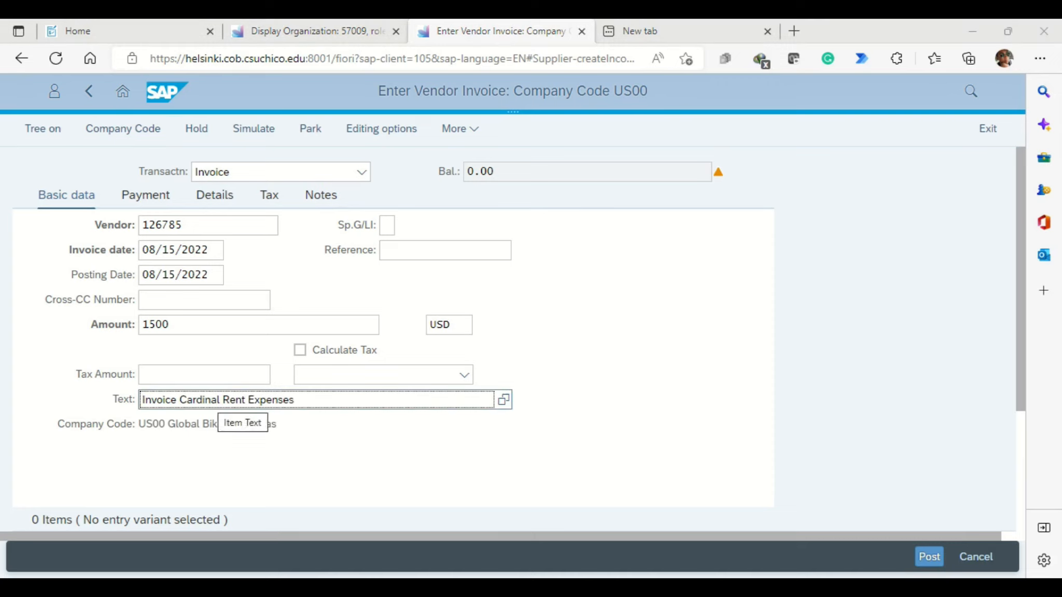
{"action": "left_click", "coordinate": [321, 399]}
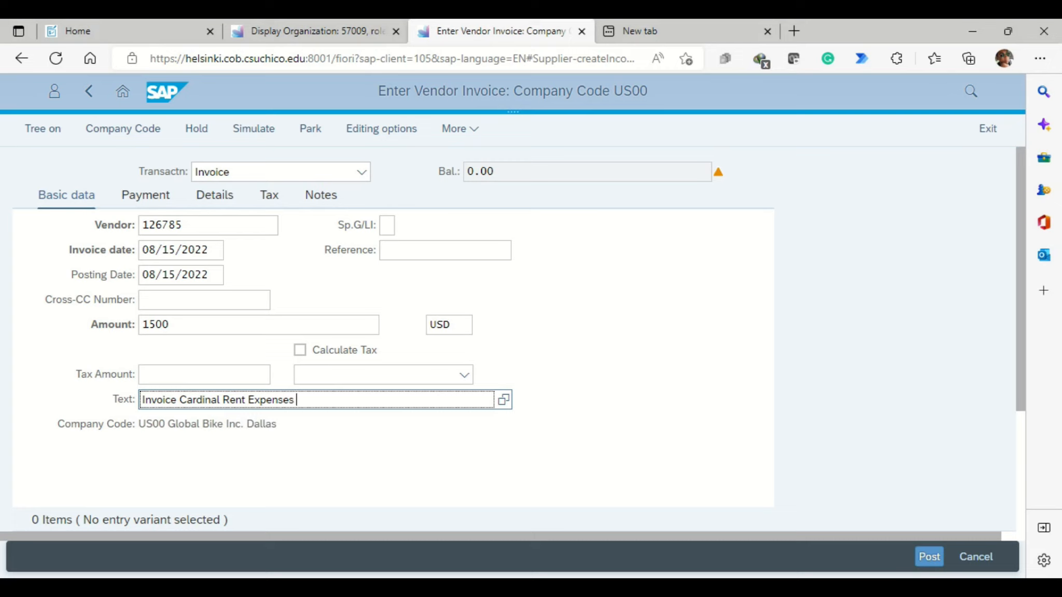
{"action": "type", "text": "125"}
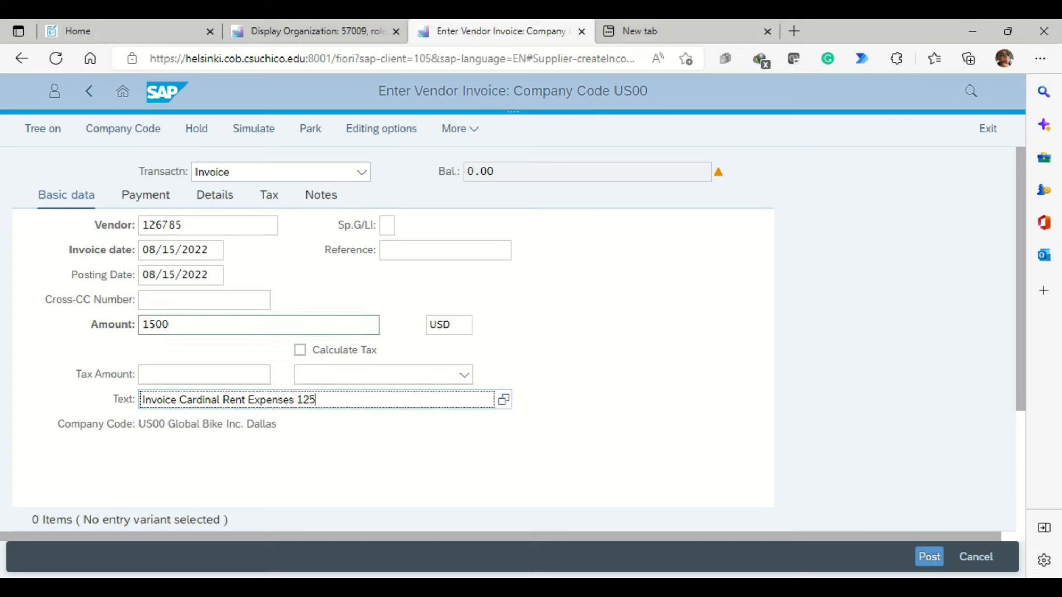
{"action": "key", "text": "Return"}
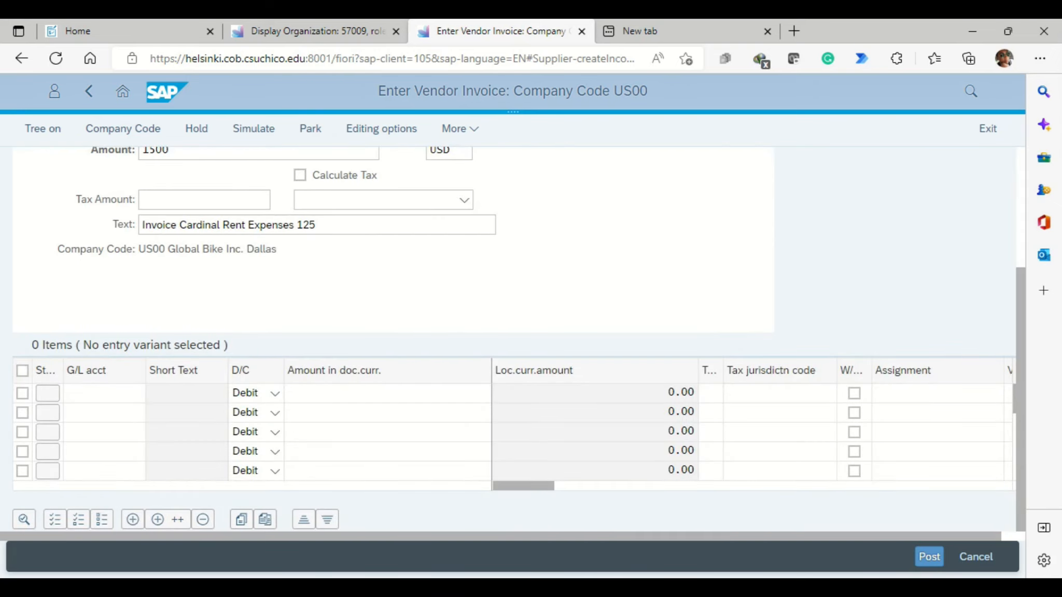
- Fill the first invoice line item with the Rent Expense 125 G/L account and a debit amount of 1500
{"action": "left_click", "coordinate": [104, 394]}
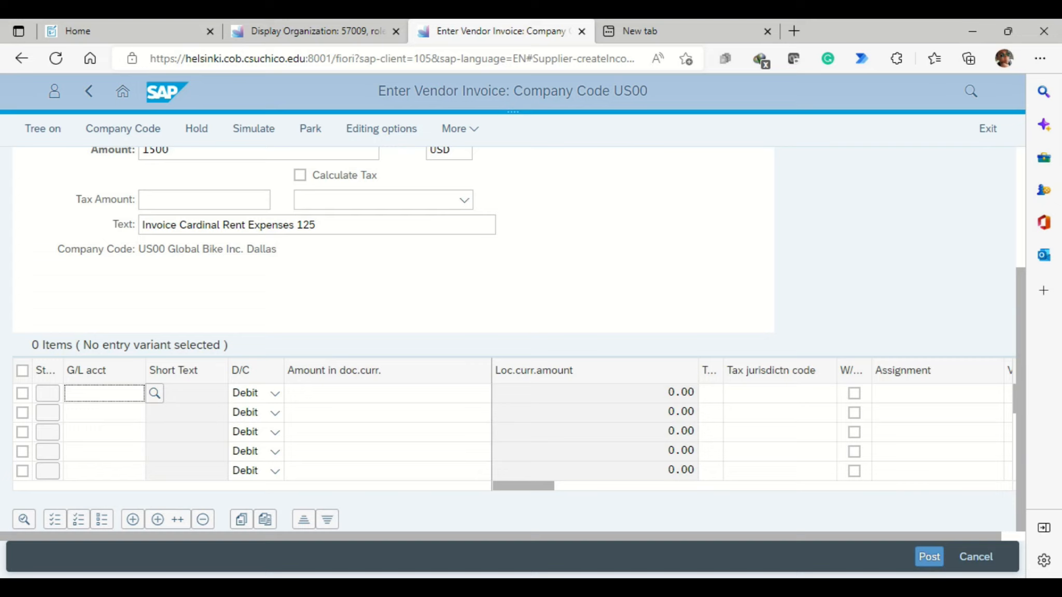
{"action": "type", "text": "751255"}
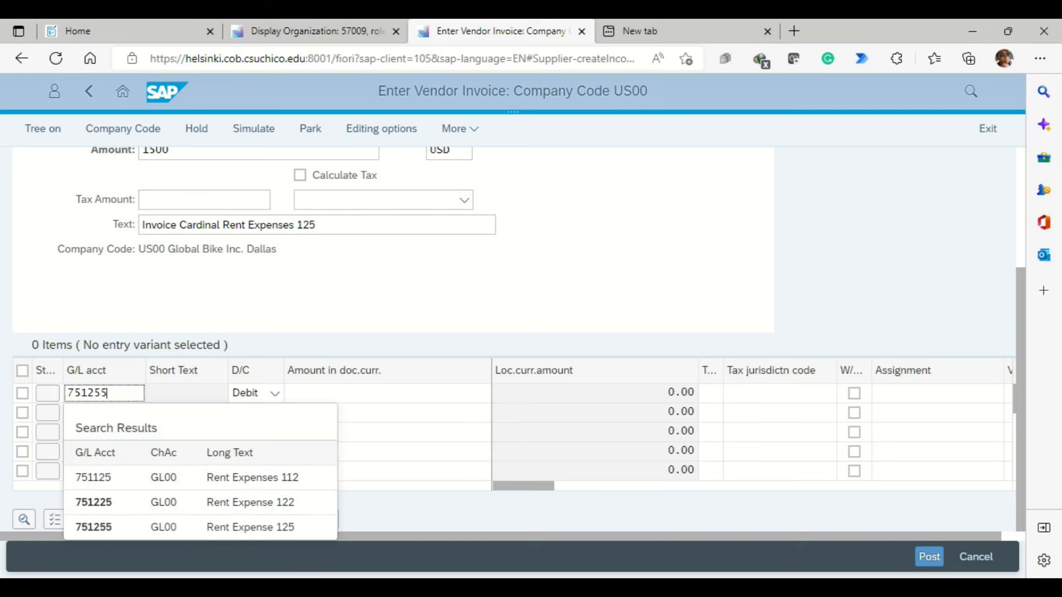
{"action": "left_click", "coordinate": [386, 393]}
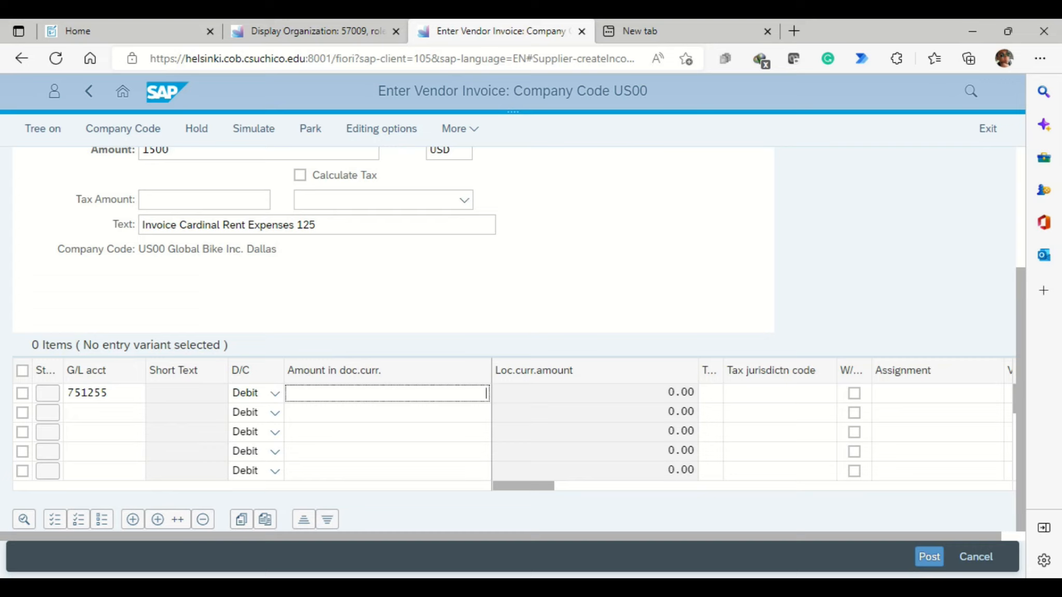
{"action": "type", "text": "1500"}
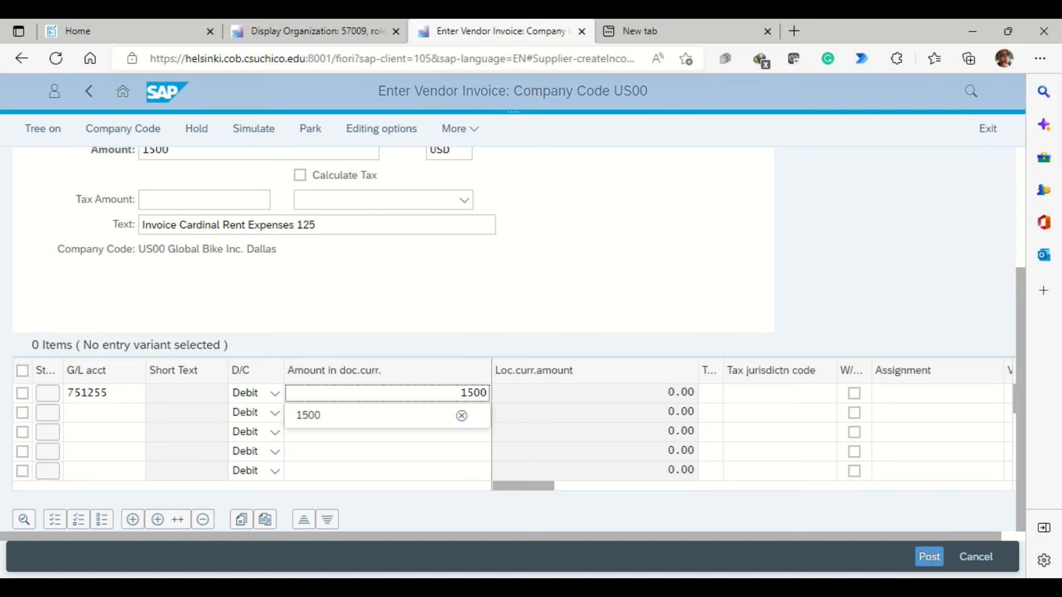
- Assign cost center NAHR2125 to the rent expense line item
{"action": "left_click_drag", "start_coordinate": [523, 486], "coordinate": [598, 486]}
{"action": "left_click", "coordinate": [771, 393]}
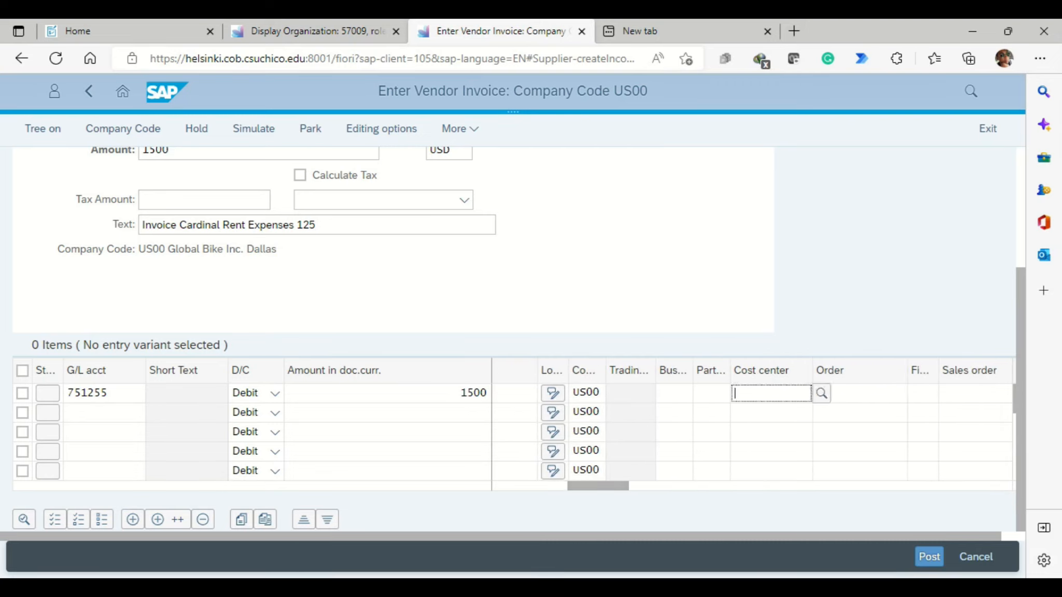
{"action": "type", "text": "NAHR2125"}
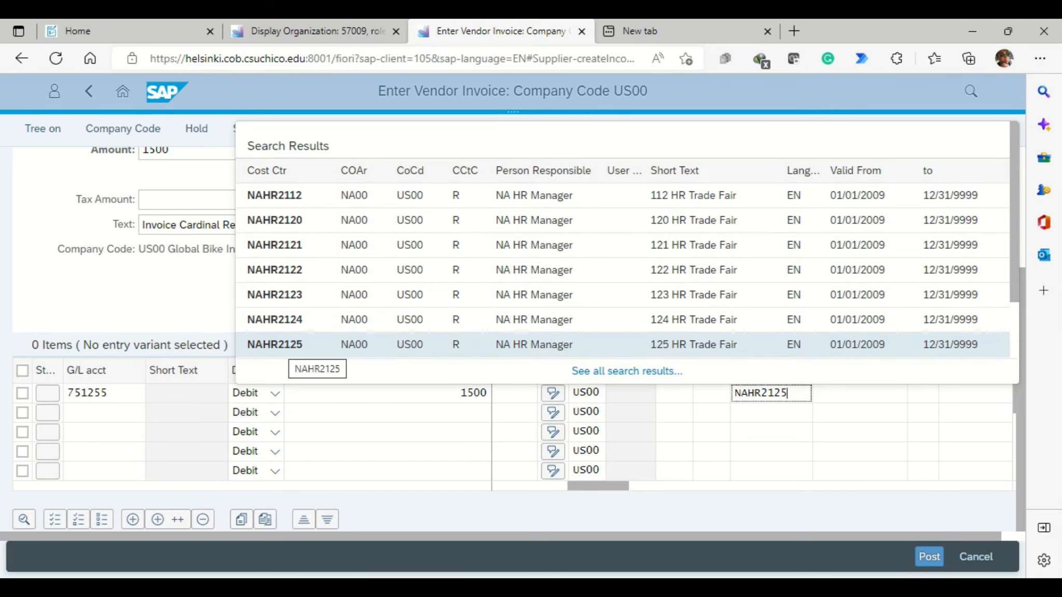
{"action": "left_click", "coordinate": [289, 350]}
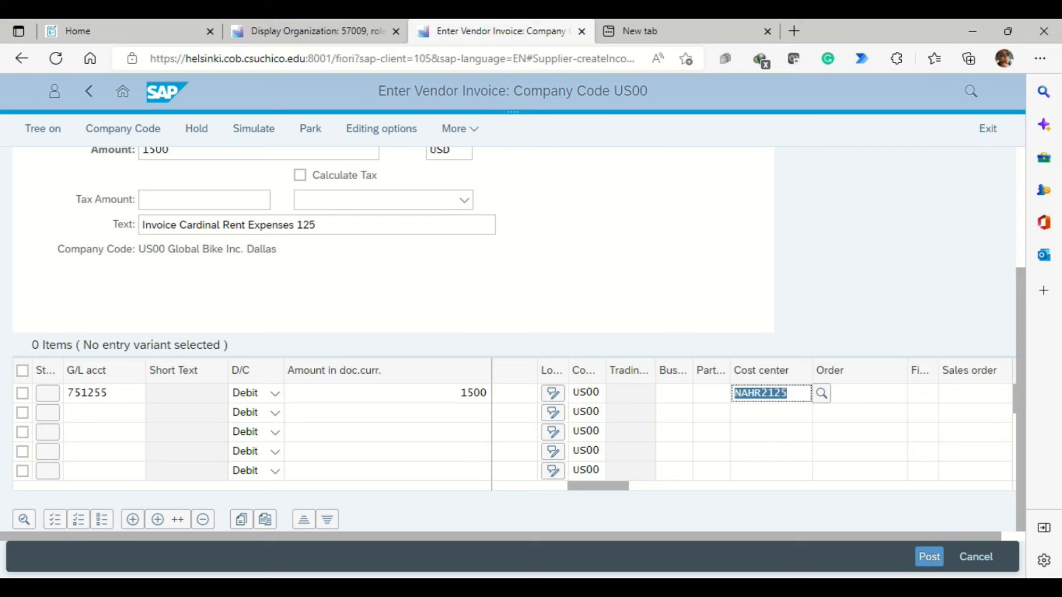
{"action": "key", "text": "Return"}
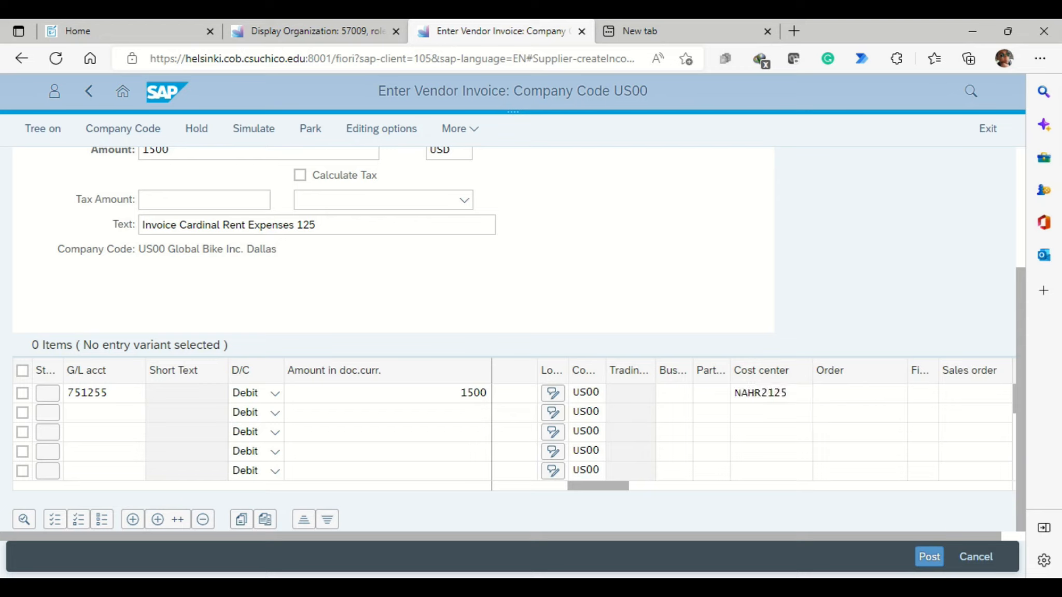
- Simulate the vendor invoice, post the document and close the invoice entry
{"action": "left_click", "coordinate": [253, 128]}
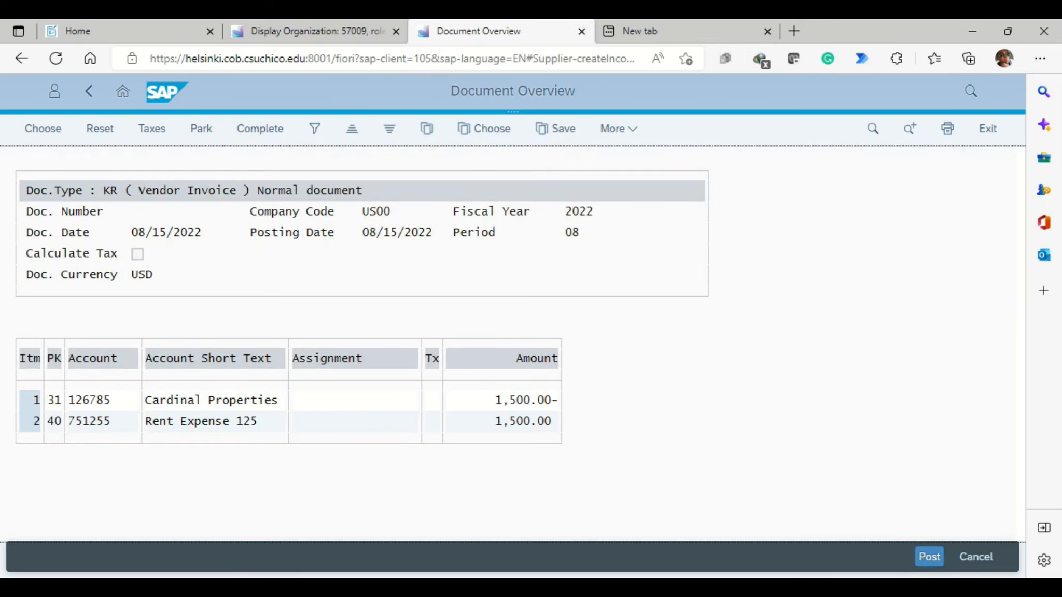
{"action": "left_click", "coordinate": [929, 557]}
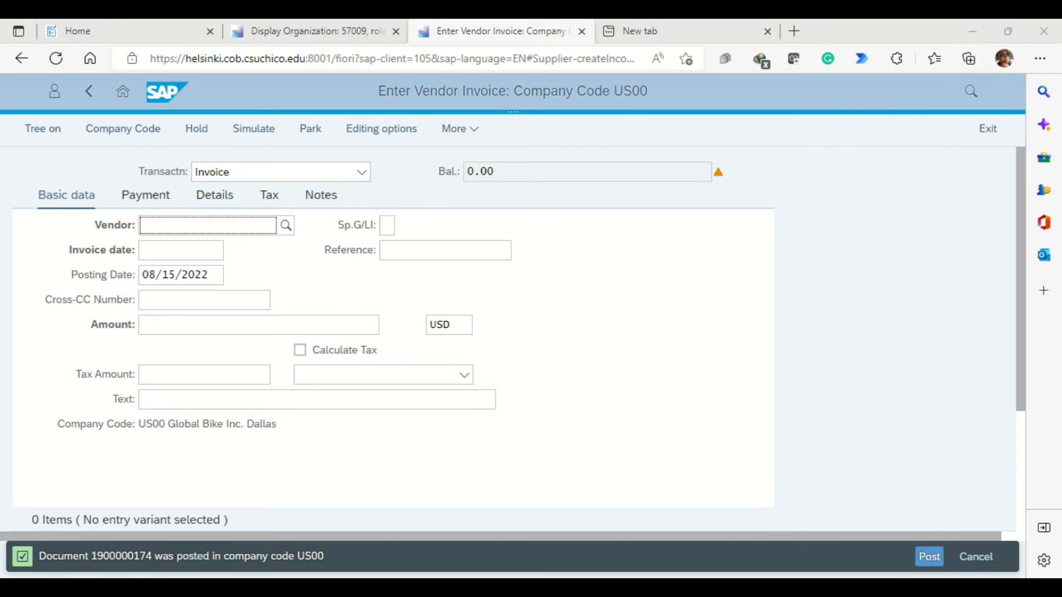
{"action": "key", "text": "ctrl+w"}
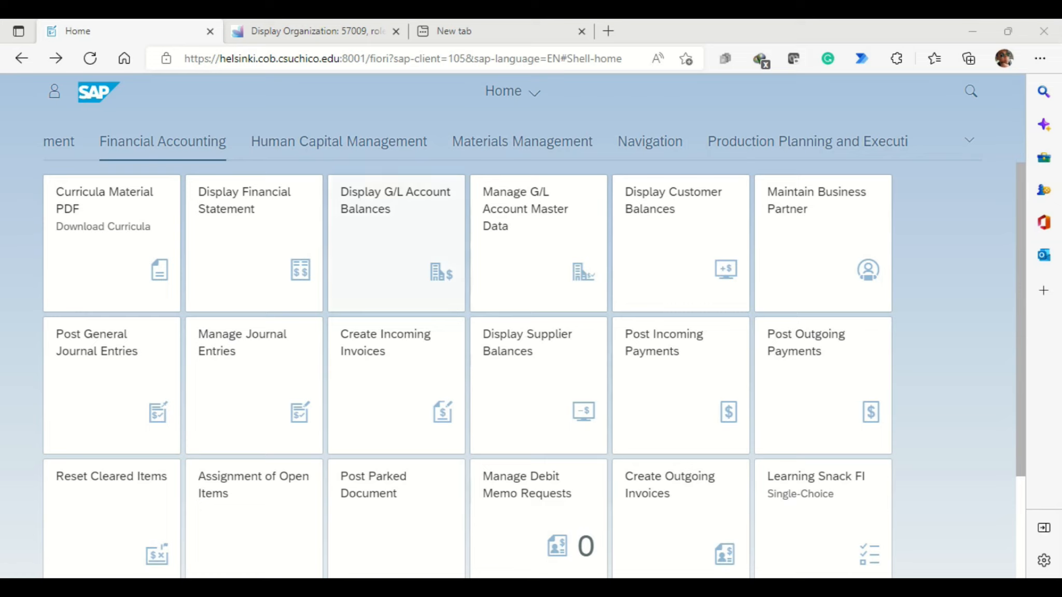
- Open Display G/L Account Balances and set the company code to US00
{"action": "left_click", "coordinate": [396, 244]}
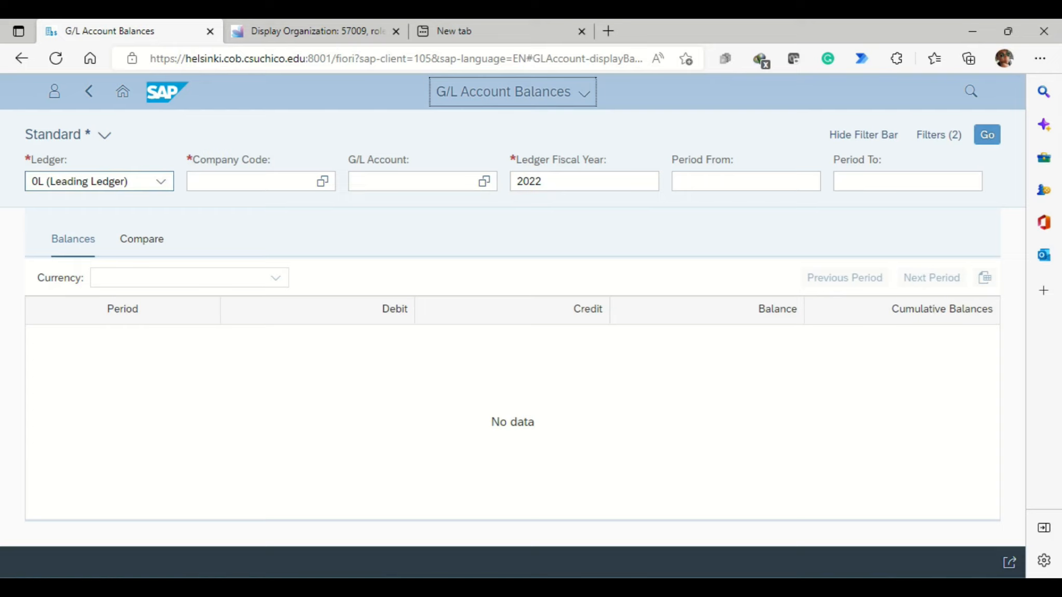
{"action": "left_click", "coordinate": [249, 181]}
{"action": "type", "text": "us00"}
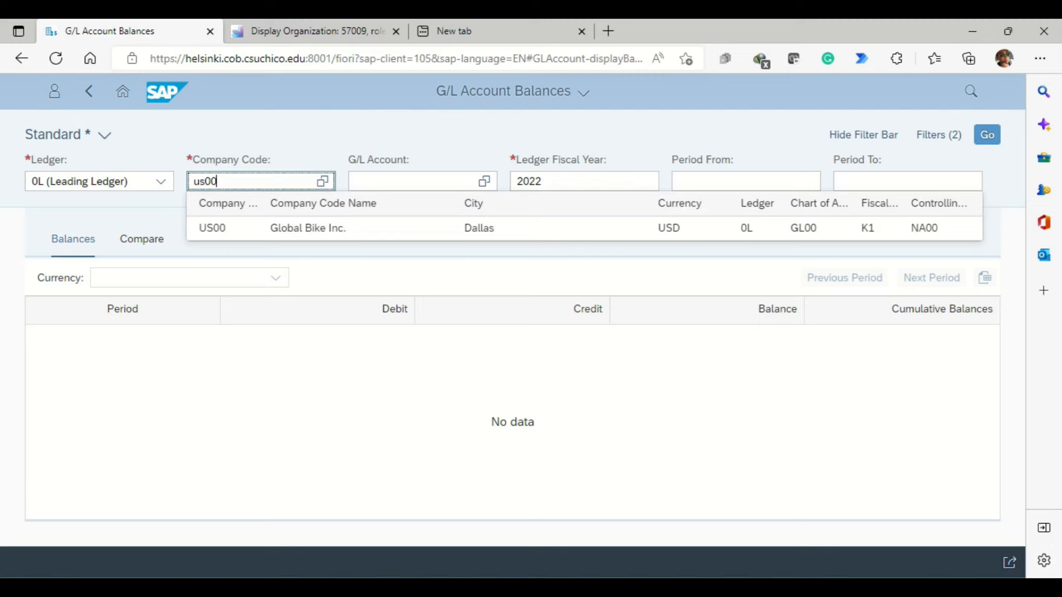
{"action": "key", "text": "Tab"}
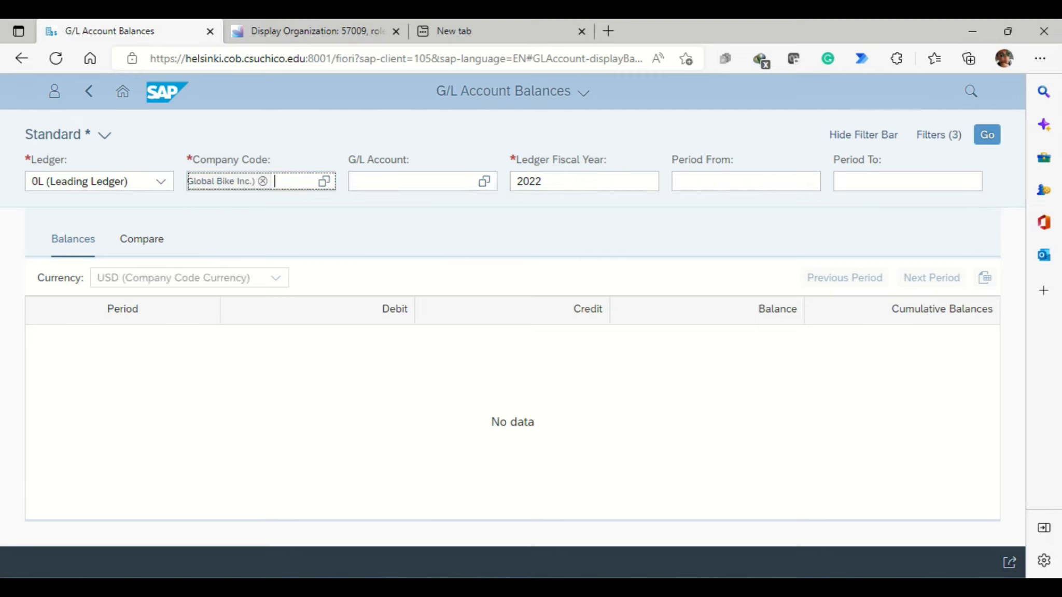
- Filter the G/L account balances by the Rent Expense 125 account and display the balances for all periods
{"action": "left_click", "coordinate": [412, 181]}
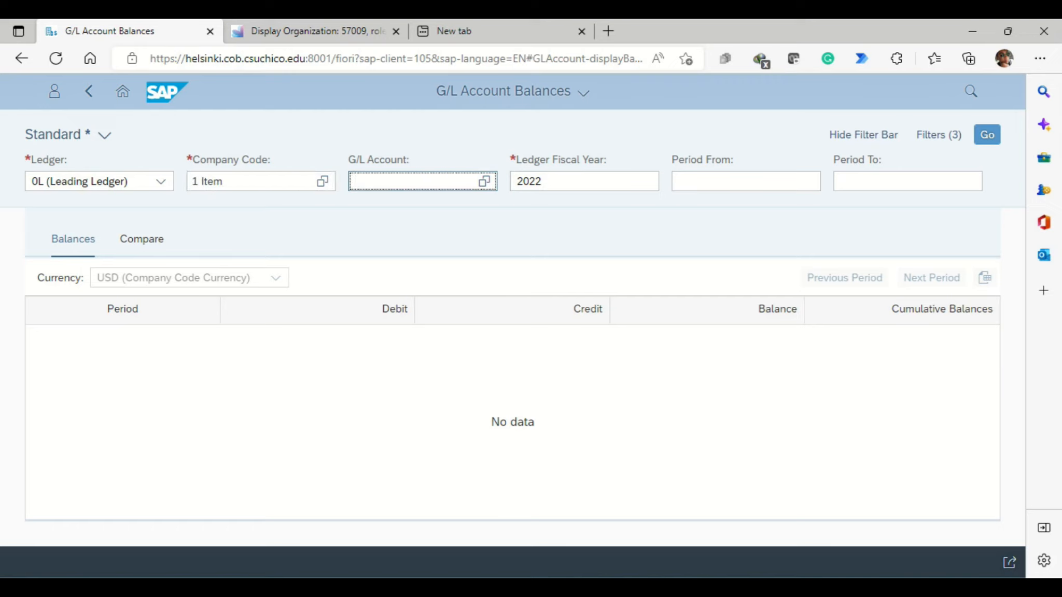
{"action": "type", "text": "75"}
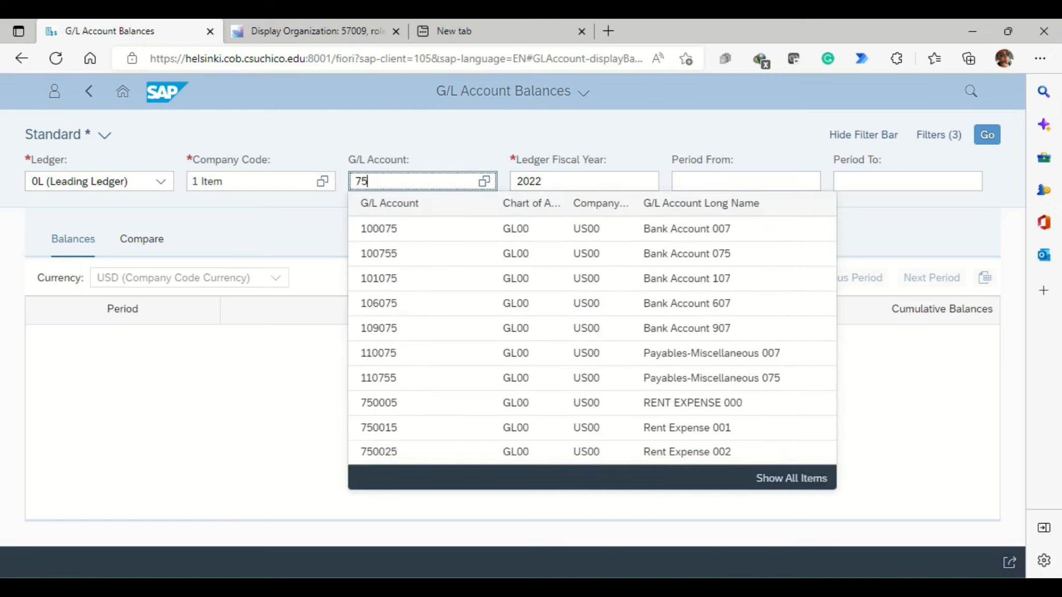
{"action": "type", "text": "12"}
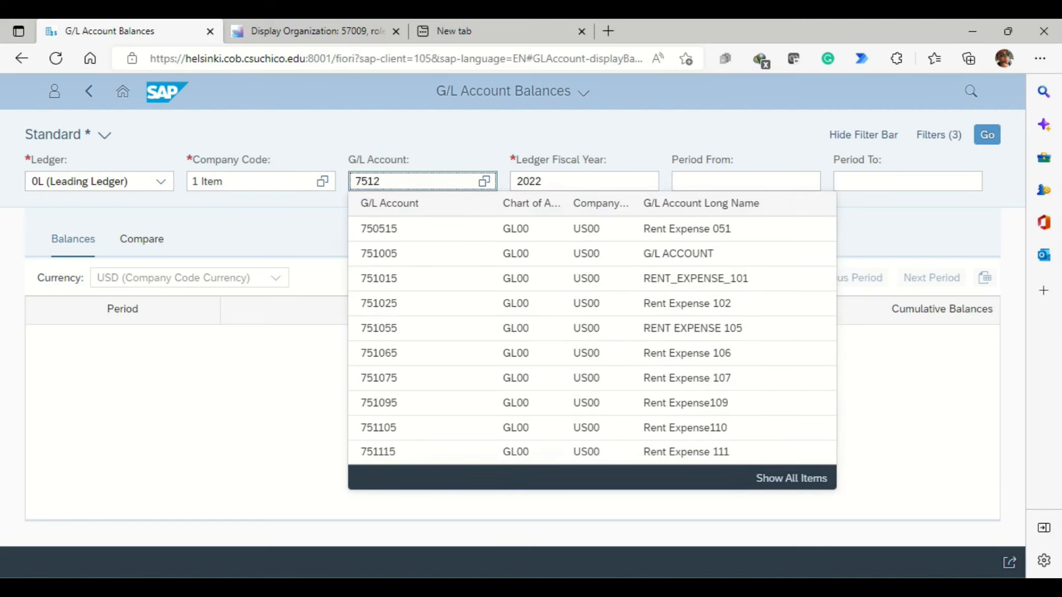
{"action": "type", "text": "55"}
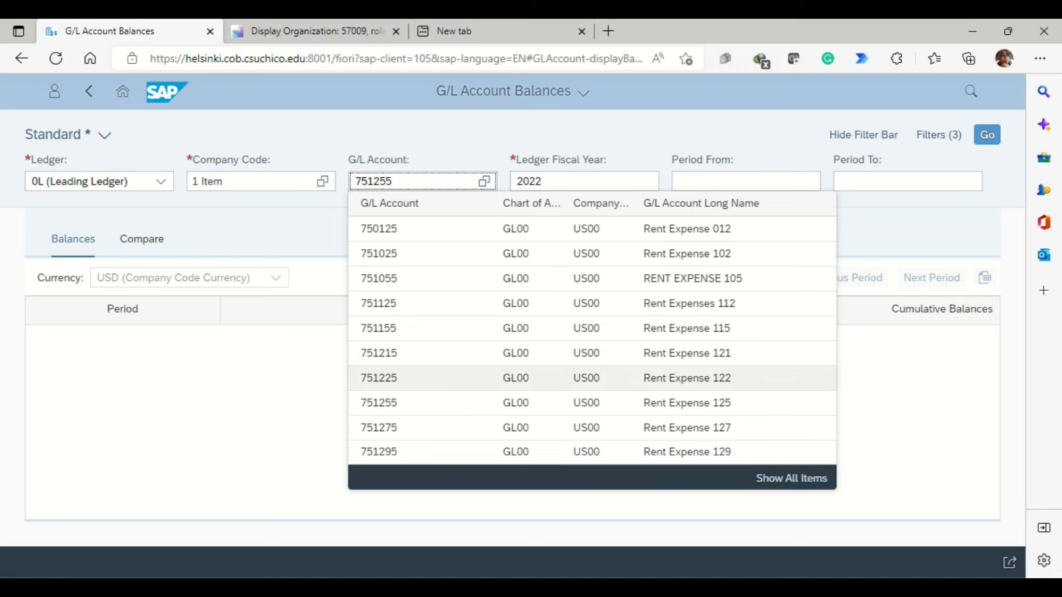
{"action": "key", "text": "Return"}
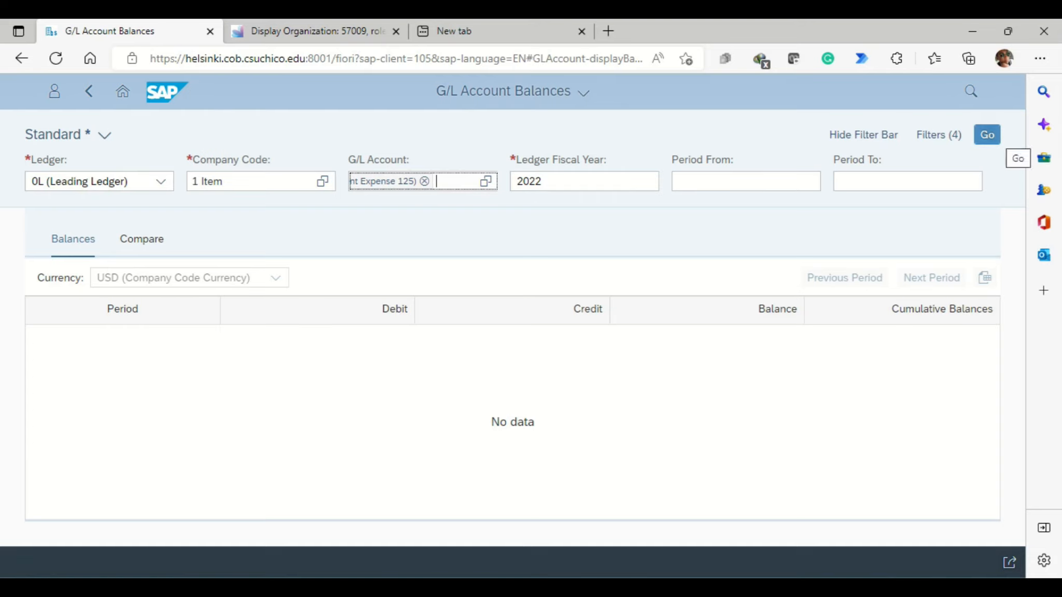
{"action": "left_click", "coordinate": [986, 134]}
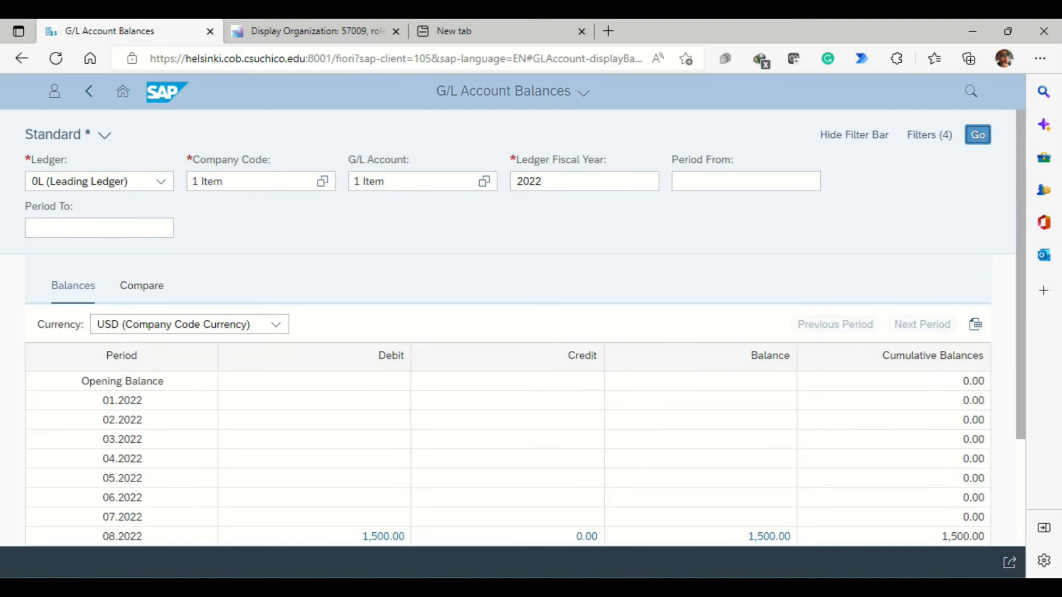
{"action": "scroll", "coordinate": [508, 277], "scroll_direction": "down", "scroll_amount": 3}
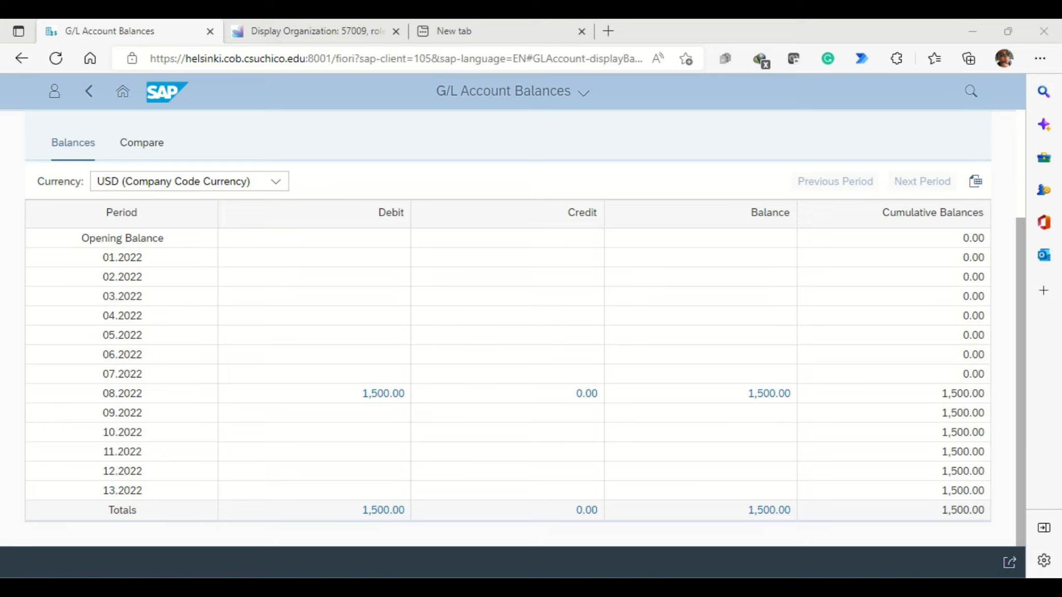
- Open Display Supplier Balances and enter the Cardinal Properties 125 vendor number from its business partner record as the supplier
{"action": "left_click", "coordinate": [123, 93]}
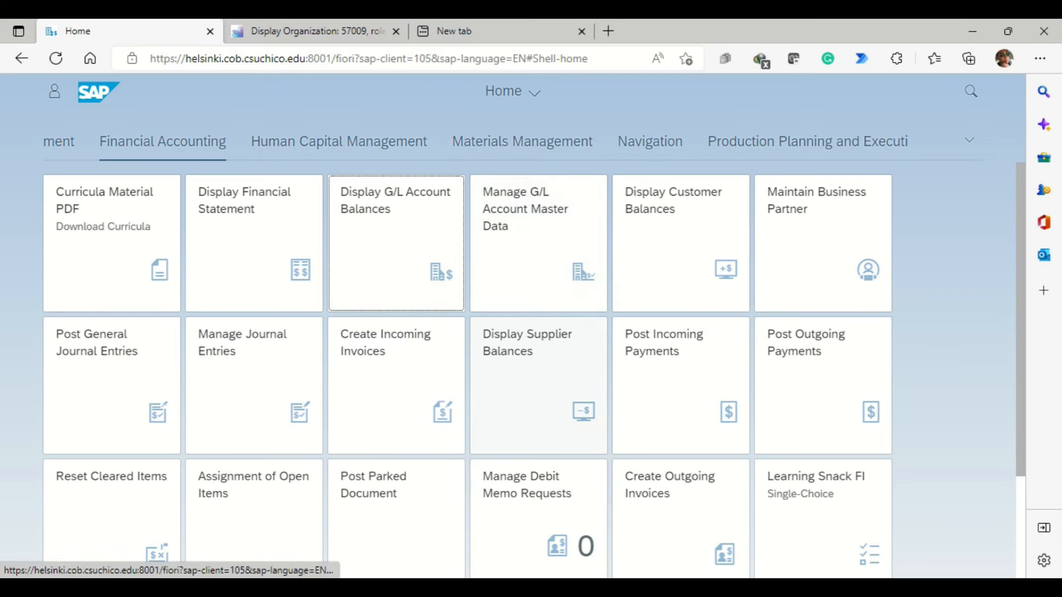
{"action": "left_click", "coordinate": [538, 374]}
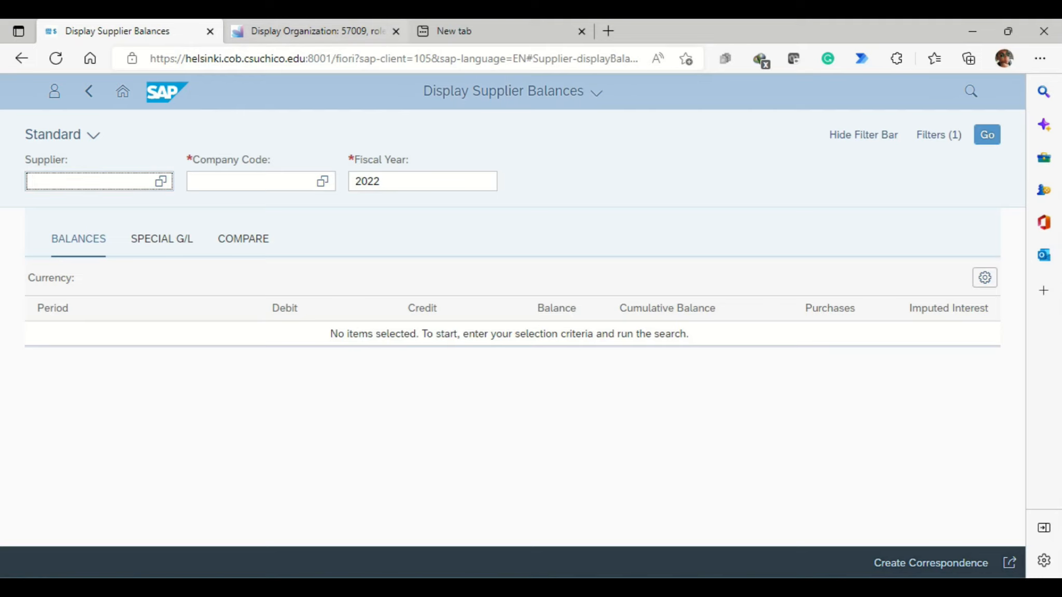
{"action": "key", "text": "ctrl+Tab"}
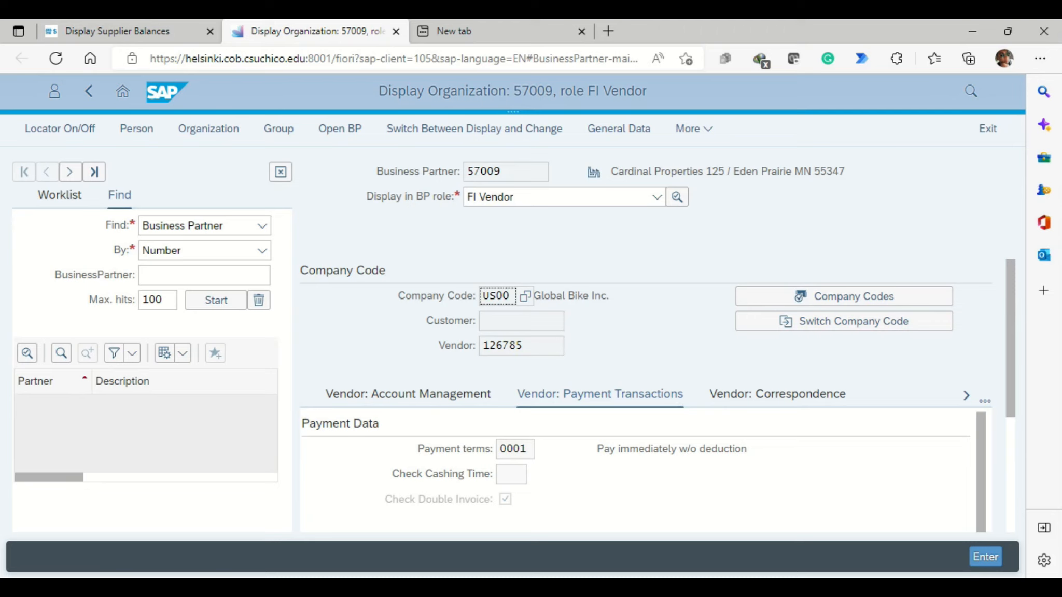
{"action": "key", "text": "Tab"}
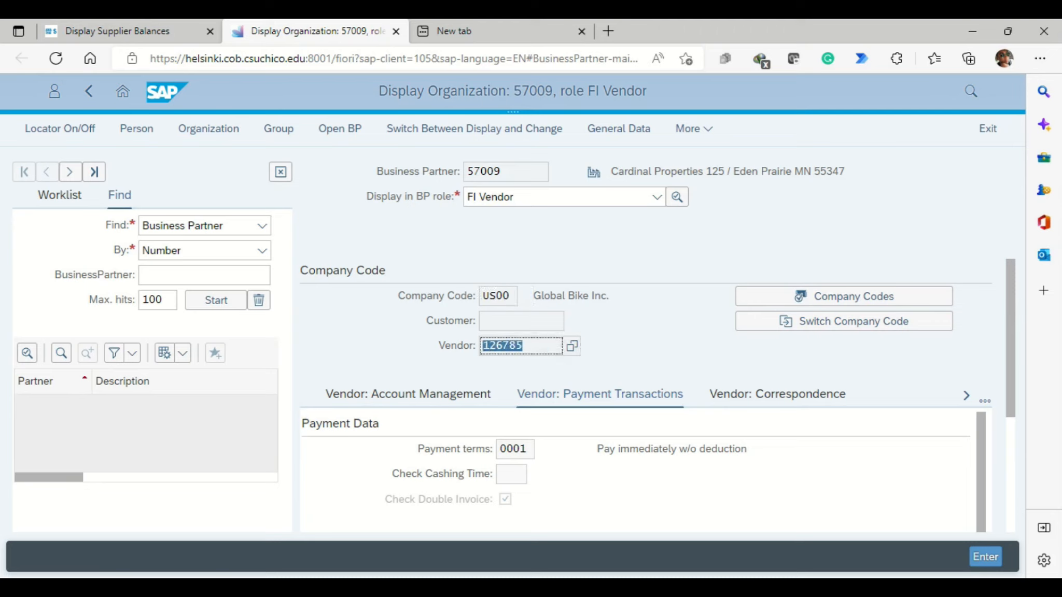
{"action": "key", "text": "alt+Tab"}
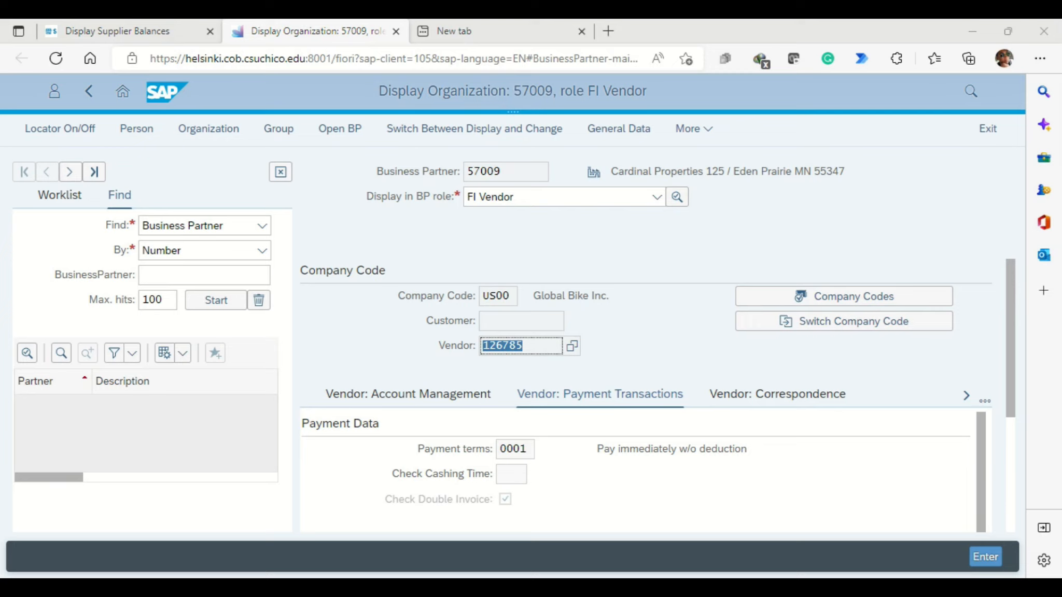
{"action": "right_click", "coordinate": [499, 343]}
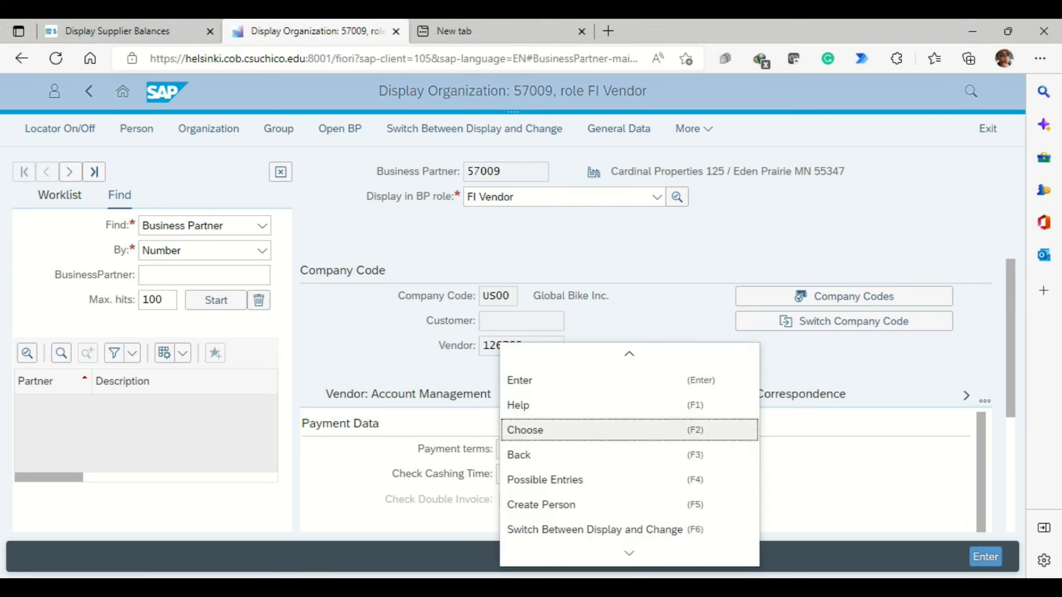
{"action": "key", "text": "alt+Tab"}
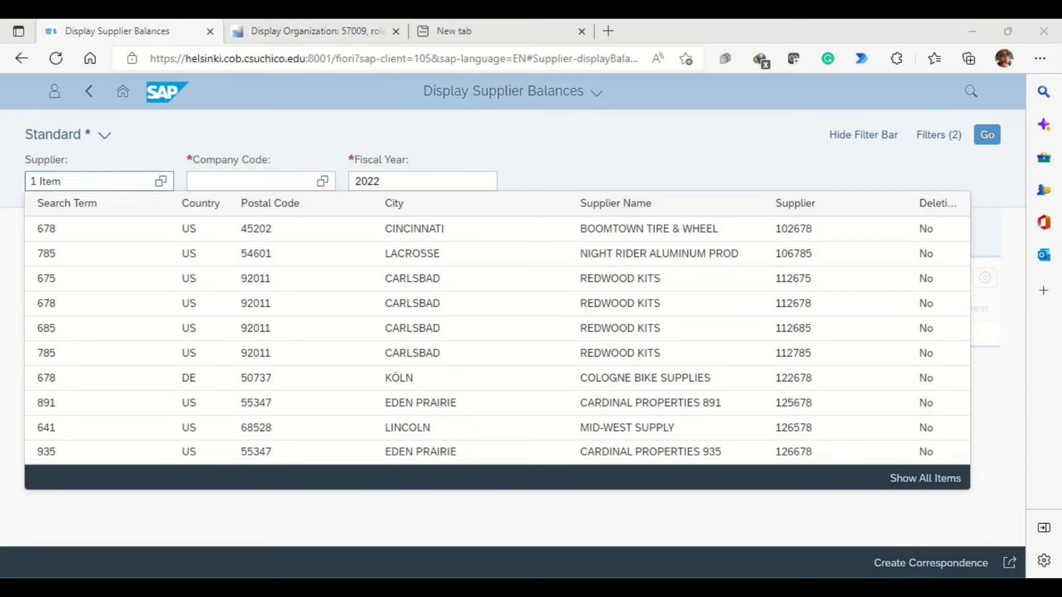
{"action": "left_click", "coordinate": [61, 181]}
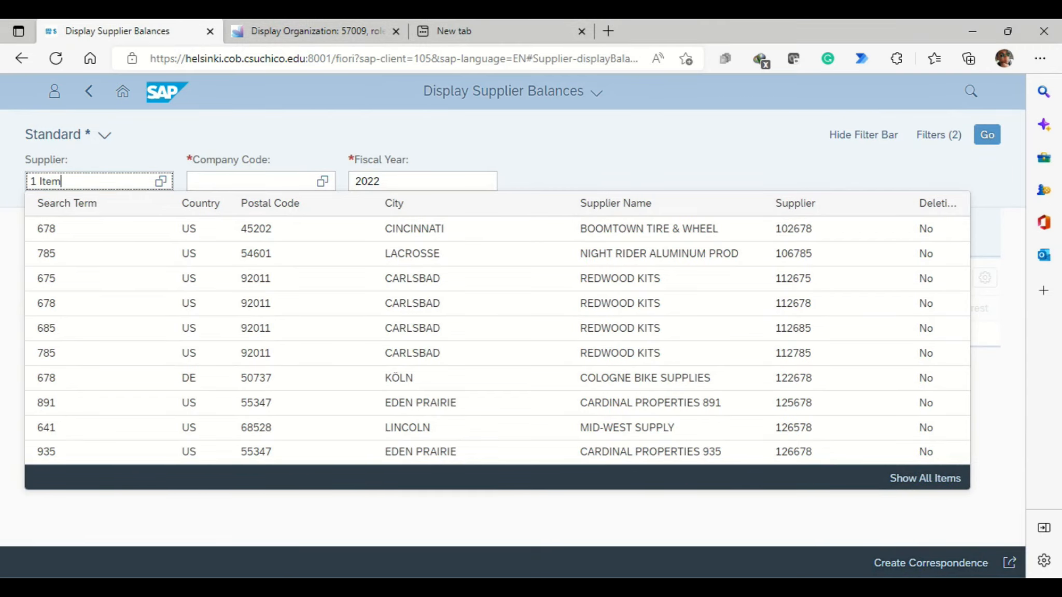
- Set the company code to US00 and display the supplier's balances through the total row
{"action": "left_click", "coordinate": [253, 181]}
{"action": "type", "text": "u"}
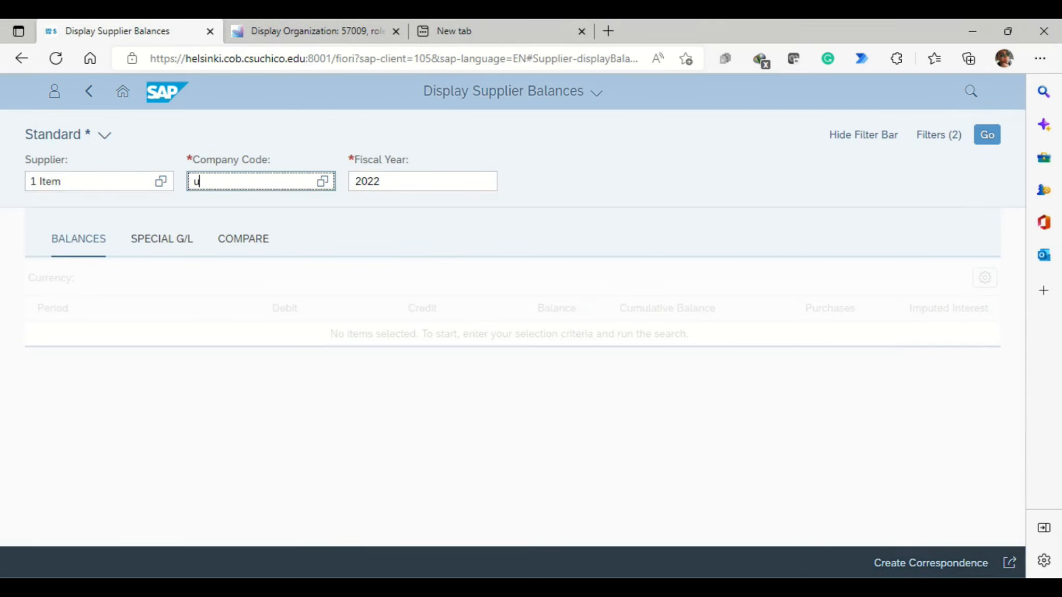
{"action": "type", "text": "s00"}
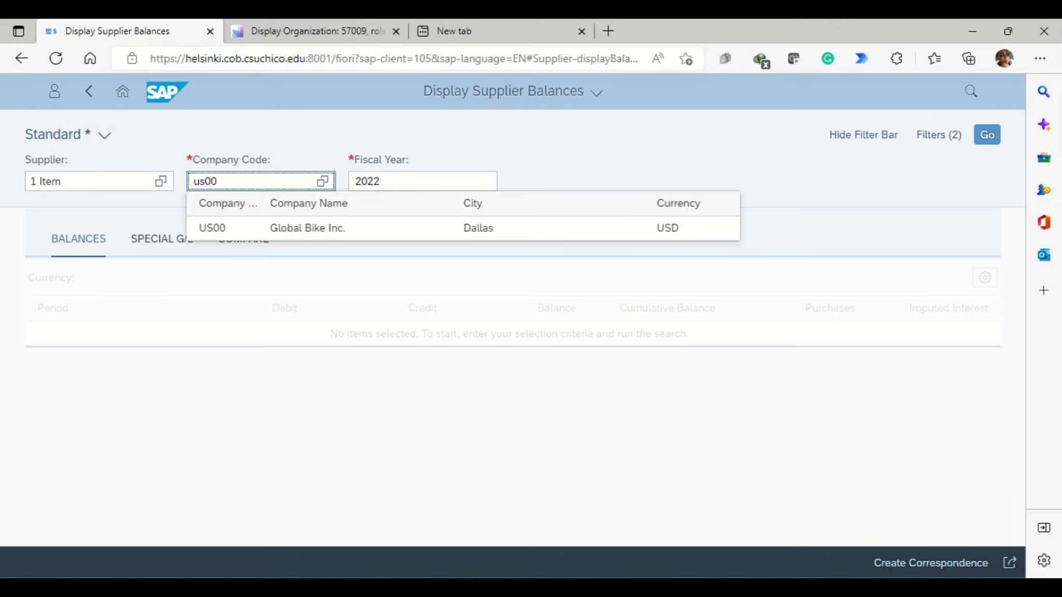
{"action": "key", "text": "Return"}
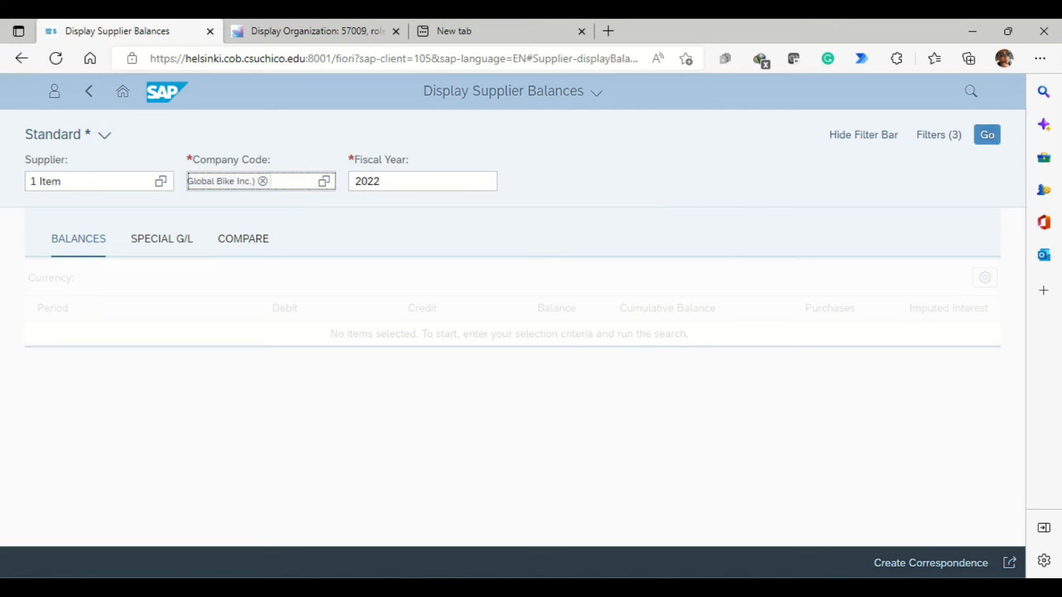
{"action": "left_click", "coordinate": [987, 135]}
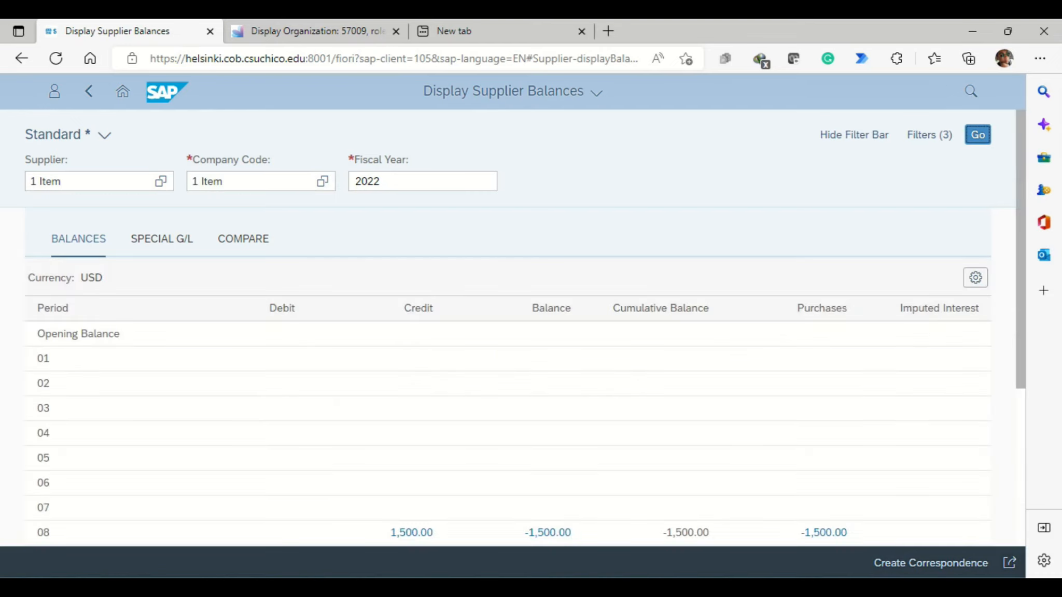
{"action": "scroll", "coordinate": [508, 326], "scroll_direction": "down", "scroll_amount": 4}
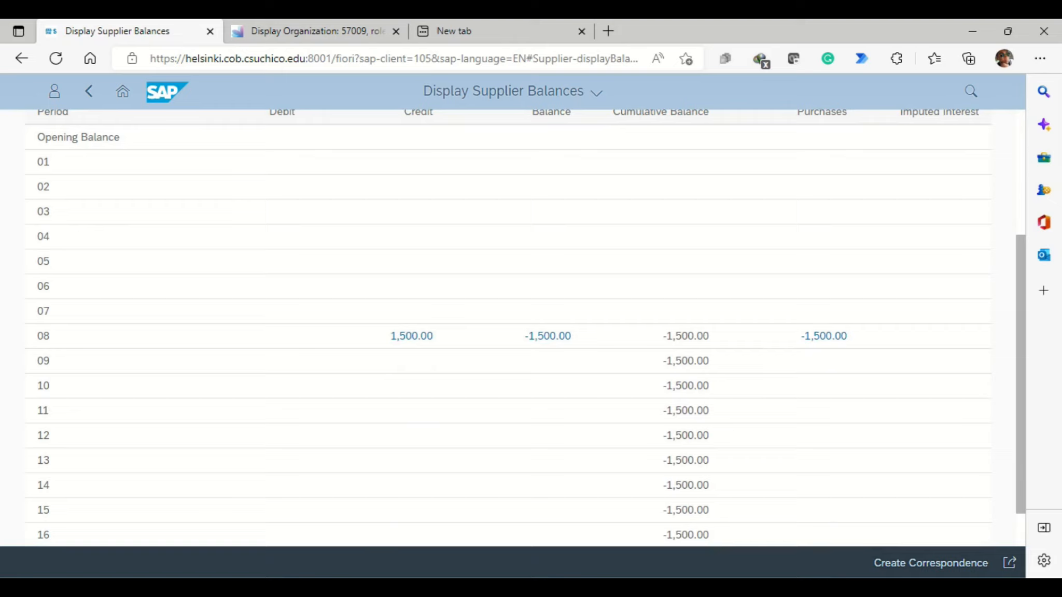
{"action": "scroll", "coordinate": [508, 327], "scroll_direction": "down", "scroll_amount": 1}
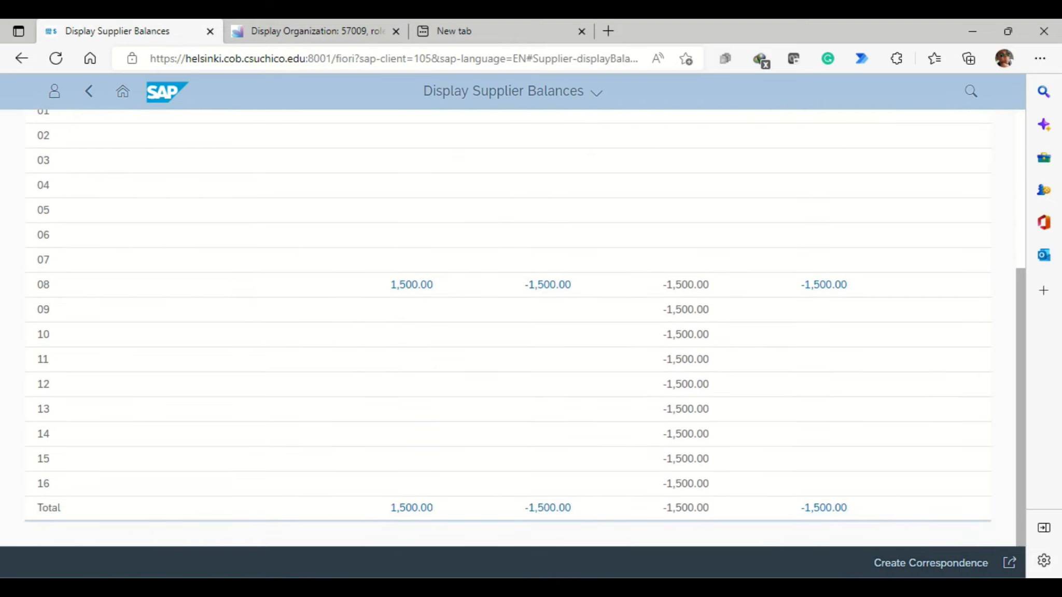
{"action": "scroll", "coordinate": [508, 327], "scroll_direction": "up", "scroll_amount": 5}
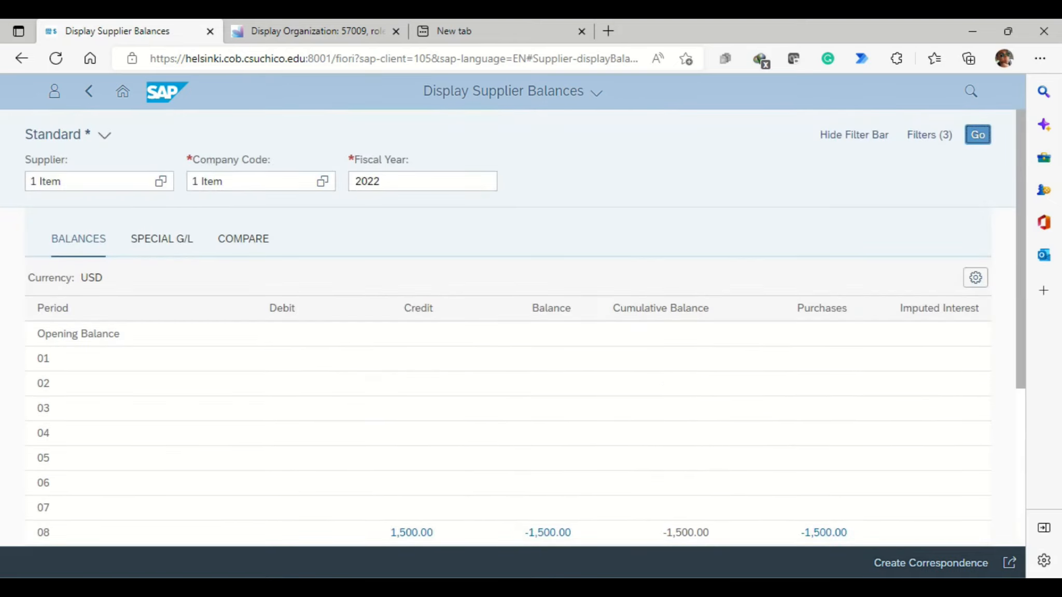
- Open Post Outgoing Payments and set the journal entry date to 08/15/2022 and the period to 08
{"action": "left_click", "coordinate": [122, 92]}
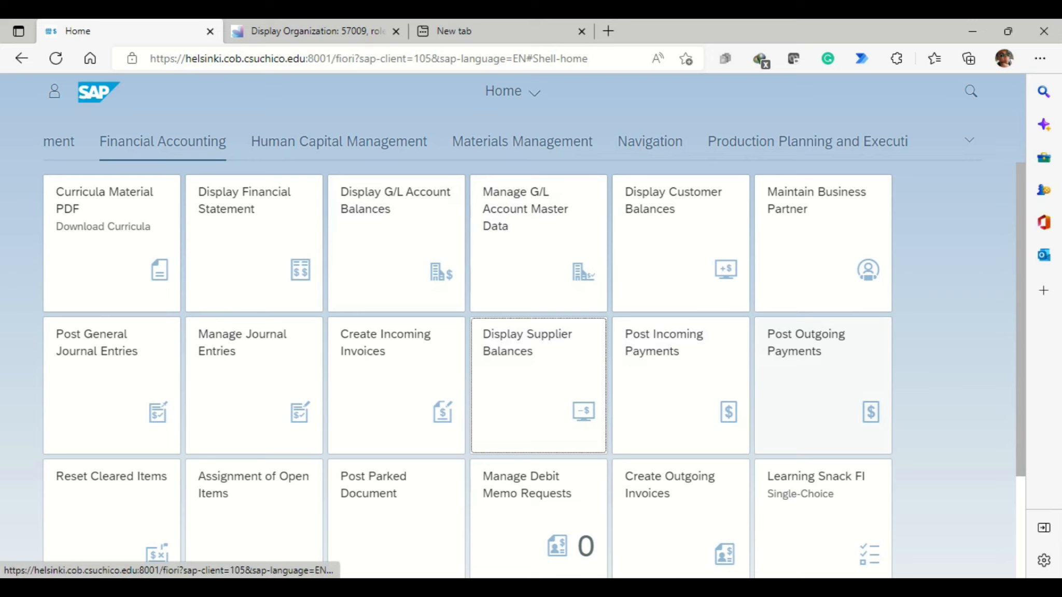
{"action": "left_click", "coordinate": [823, 386]}
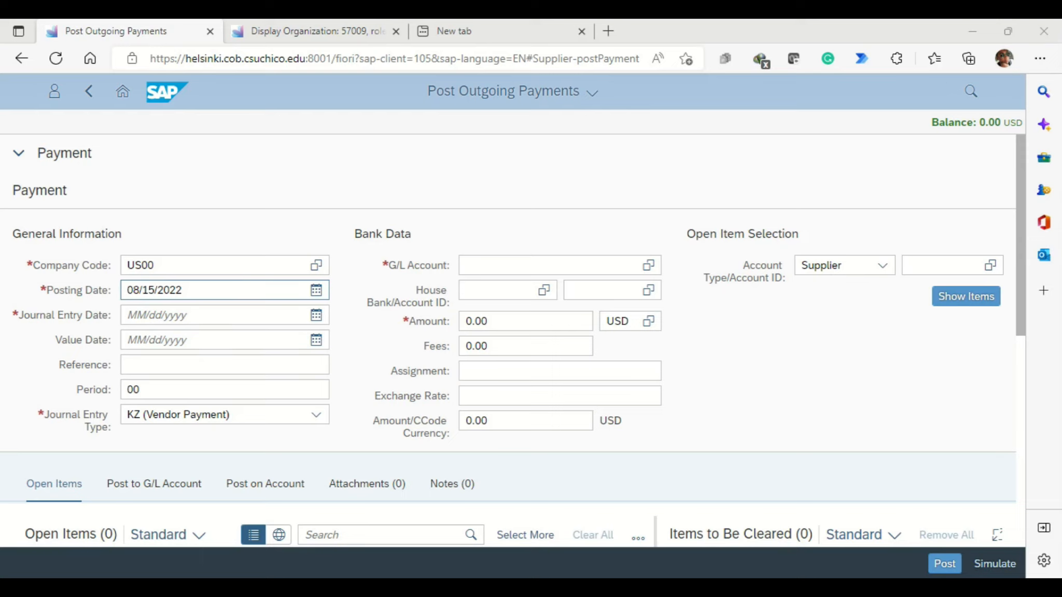
{"action": "left_click", "coordinate": [225, 315]}
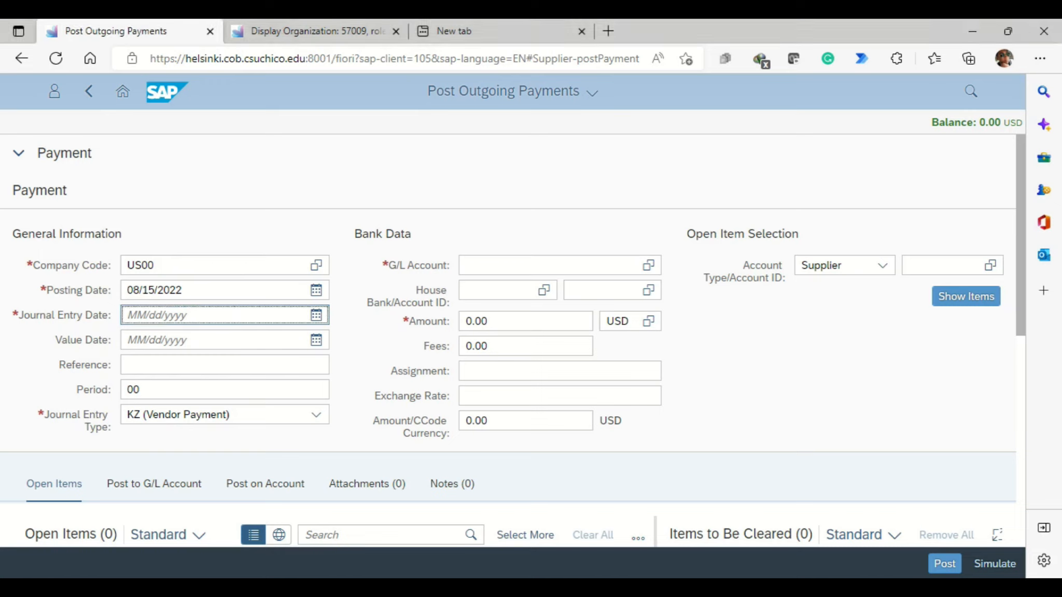
{"action": "left_click", "coordinate": [316, 316]}
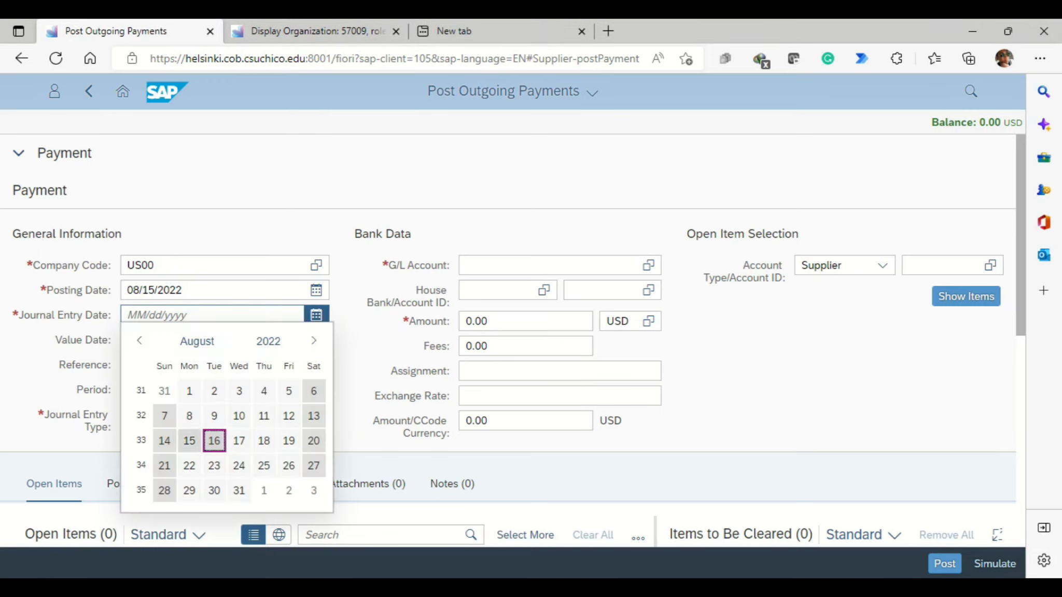
{"action": "left_click", "coordinate": [189, 440]}
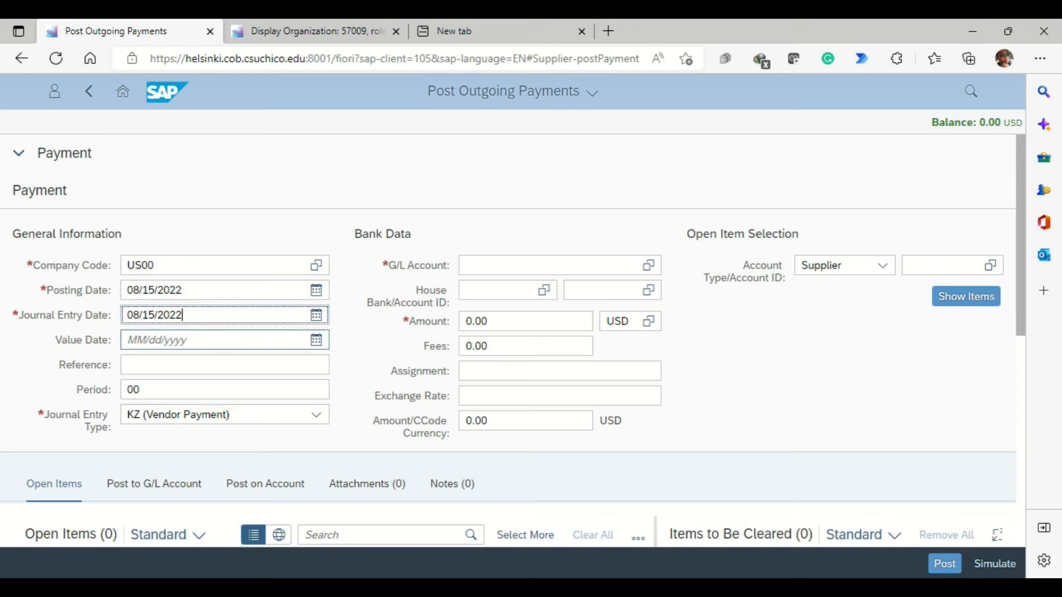
{"action": "left_click", "coordinate": [142, 389]}
{"action": "key", "text": "BackSpace"}
{"action": "type", "text": "8"}
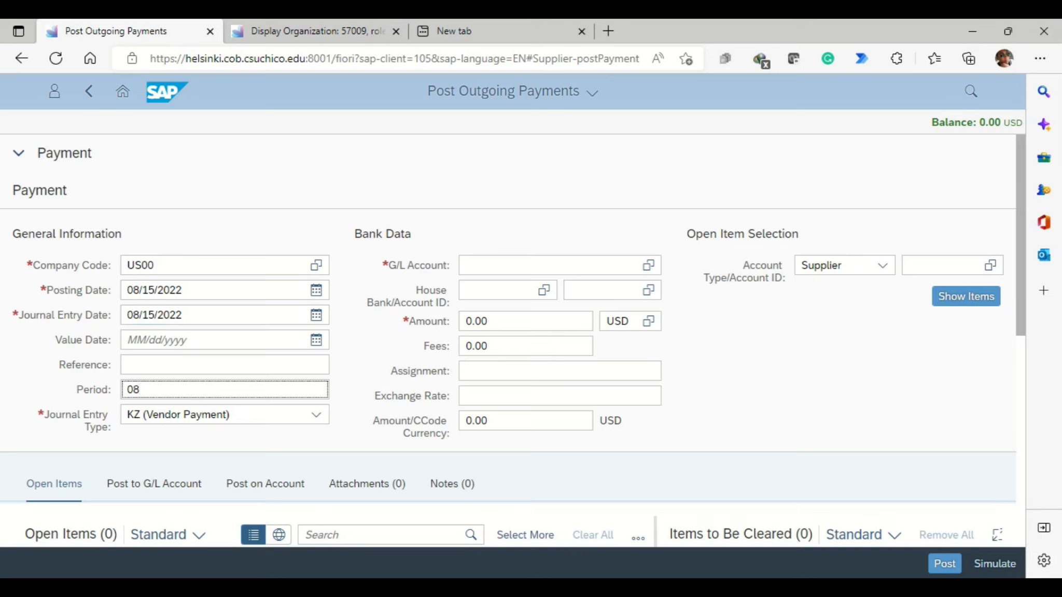
- Set the payment's bank data to the Bank Account 125 G/L account and an amount of 1500 USD
{"action": "left_click", "coordinate": [540, 265]}
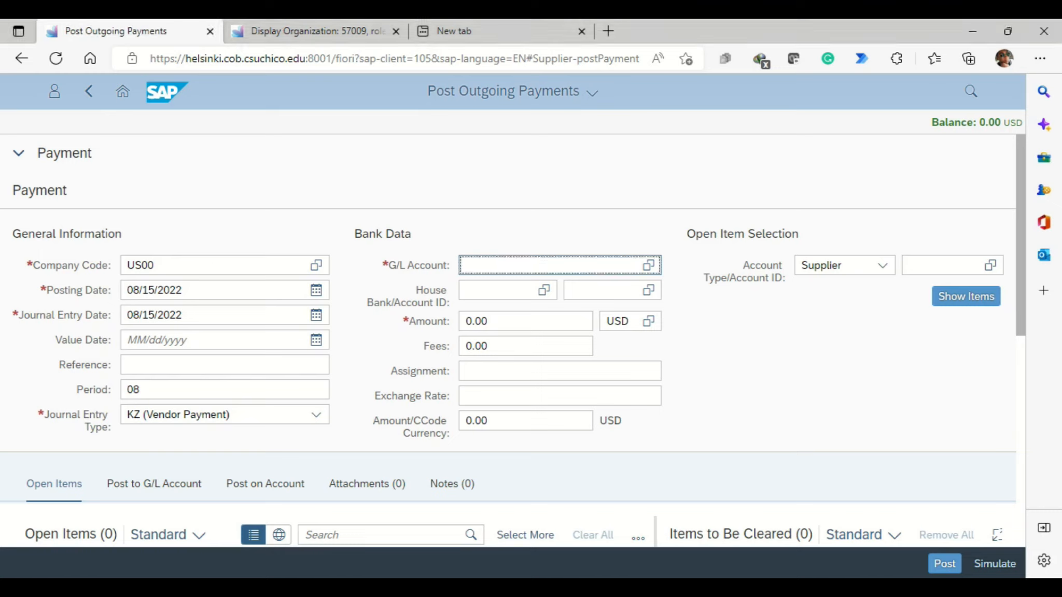
{"action": "type", "text": "101255"}
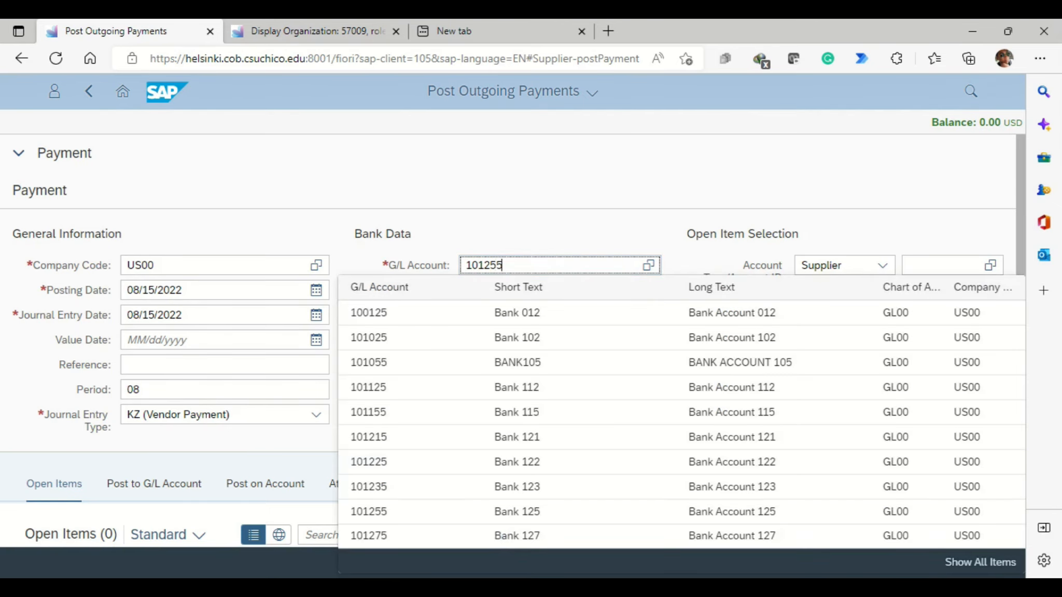
{"action": "key", "text": "Tab"}
{"action": "left_click_drag", "start_coordinate": [490, 321], "coordinate": [455, 322]}
{"action": "type", "text": "1500"}
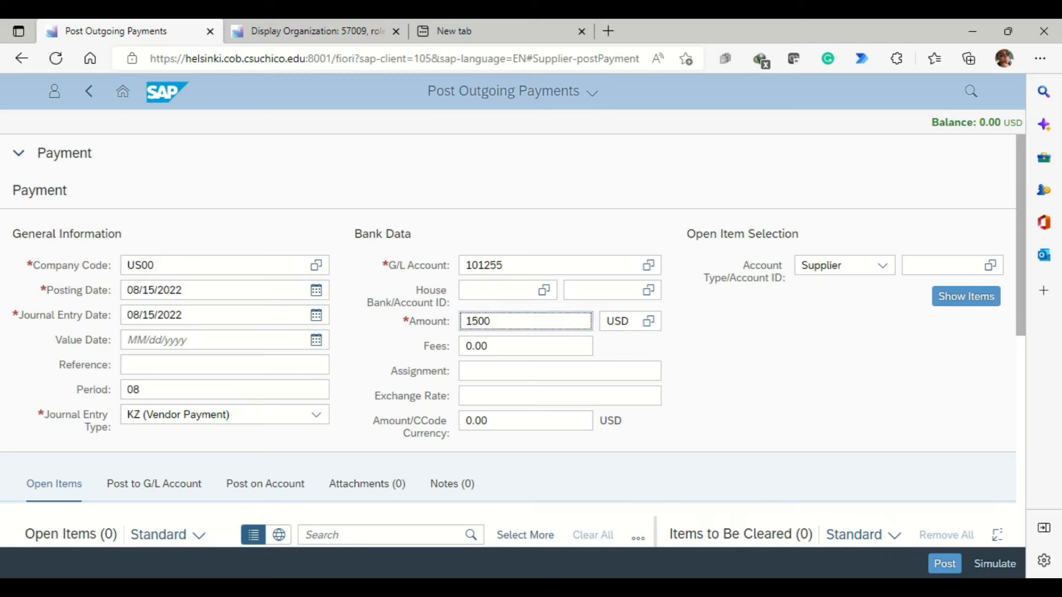
- Enter the Cardinal Properties 125 vendor number as the supplier account ID, check it against the business partner record, and list the open items
{"action": "left_click", "coordinate": [942, 266]}
{"action": "type", "text": "126785"}
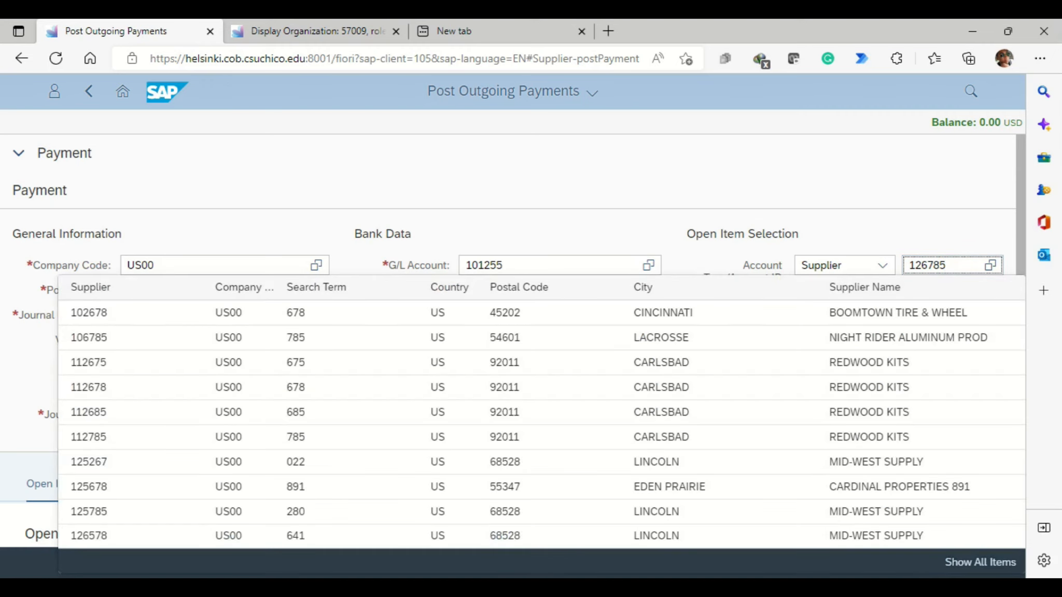
{"action": "left_click", "coordinate": [928, 234]}
{"action": "key", "text": "ctrl+Tab"}
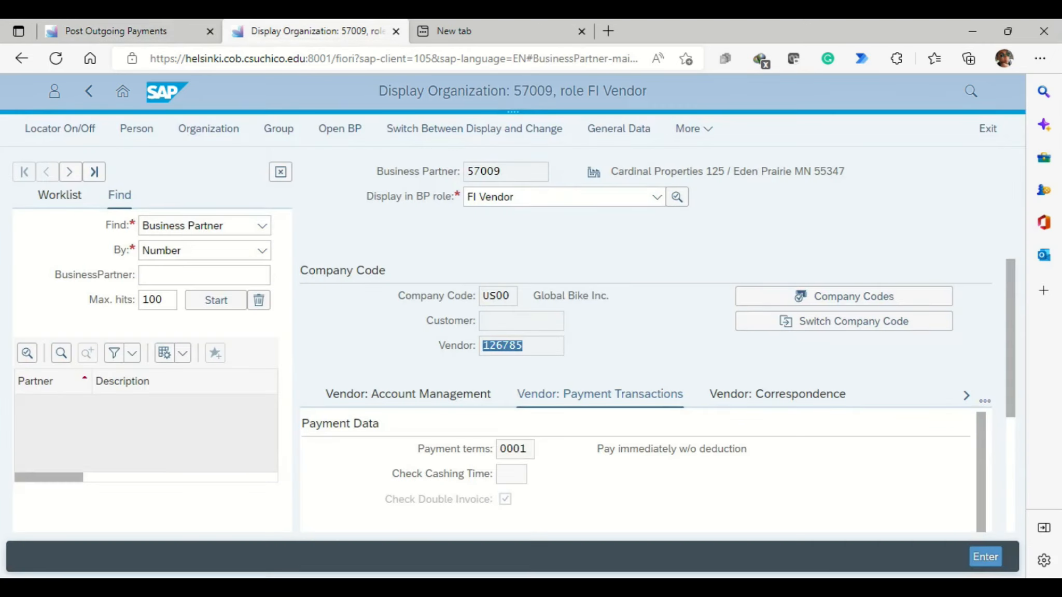
{"action": "key", "text": "ctrl+shift+Tab"}
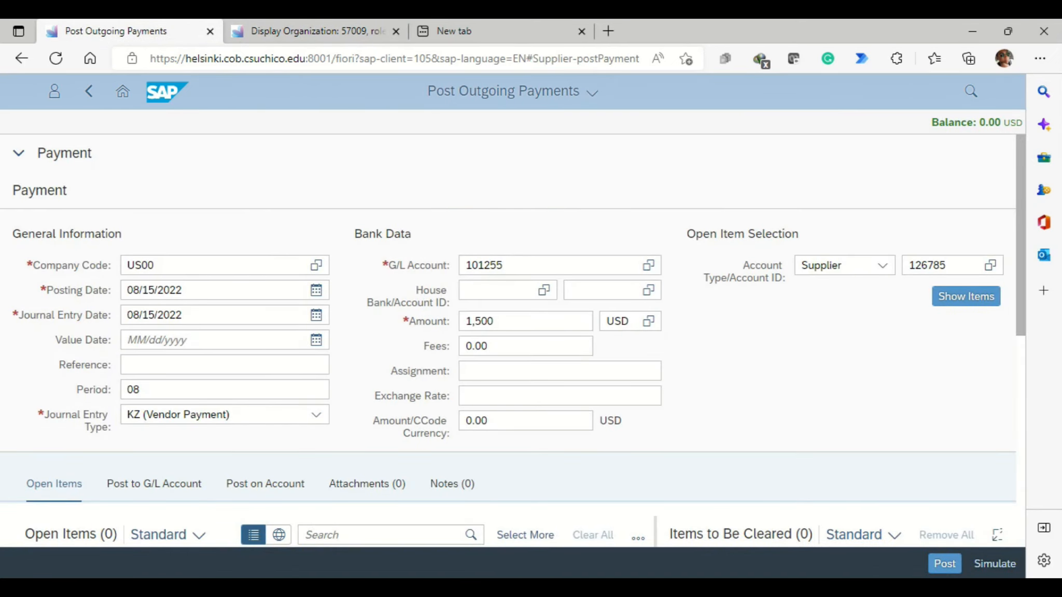
{"action": "left_click", "coordinate": [966, 297]}
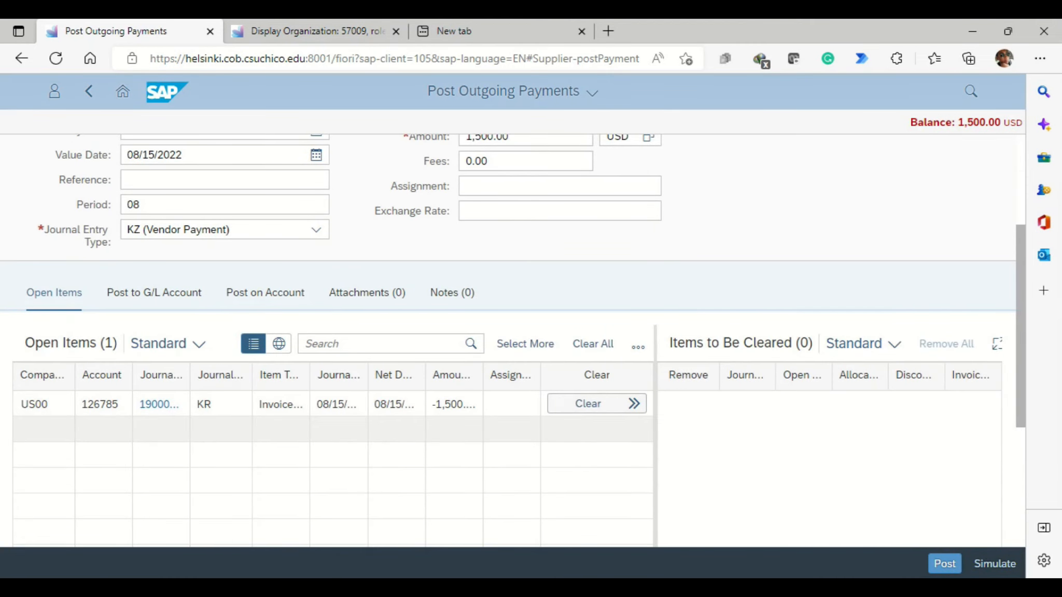
- Clear the supplier's open invoice item against the payment, post the outgoing payment, and leave the posting
{"action": "left_click", "coordinate": [588, 403]}
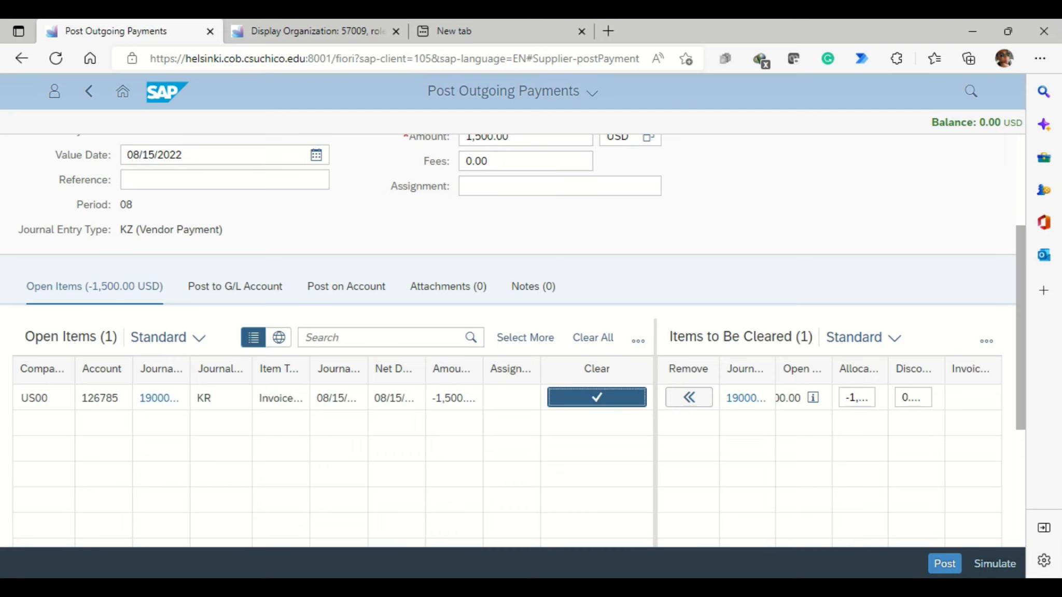
{"action": "left_click", "coordinate": [944, 563]}
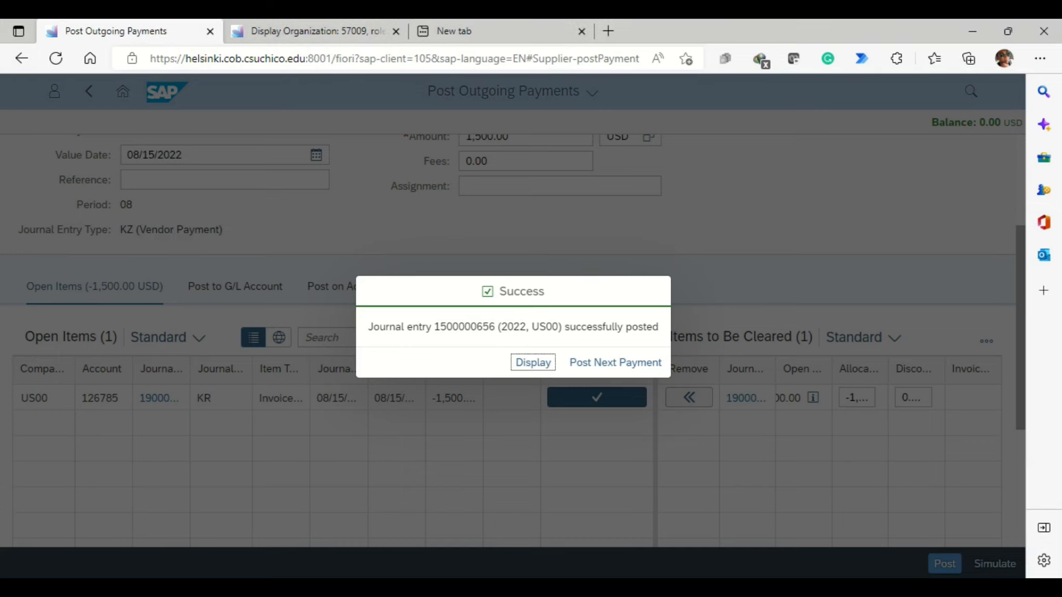
{"action": "left_click", "coordinate": [21, 57]}
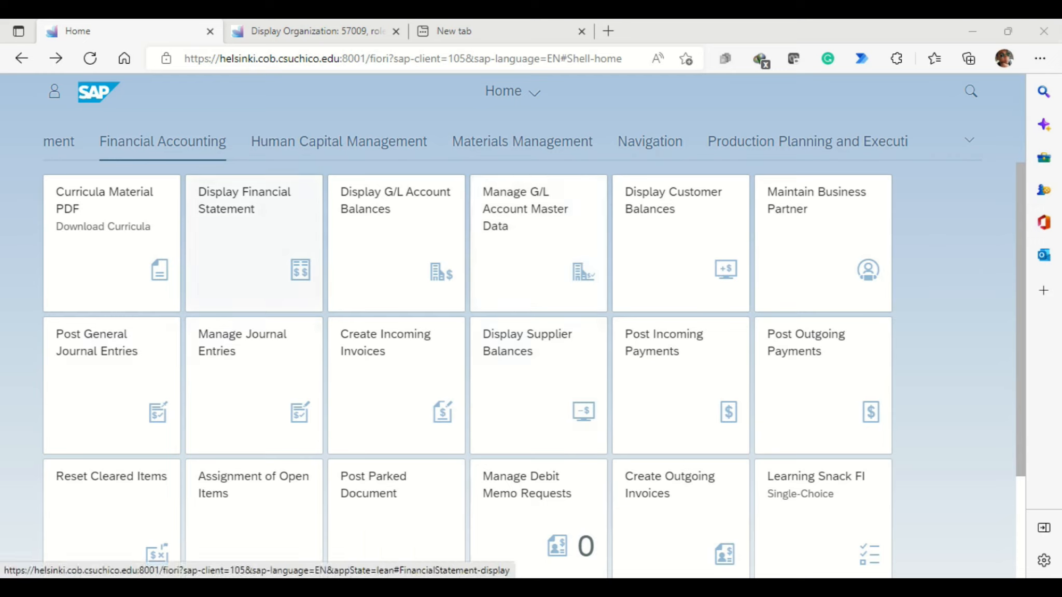
- Open Display Financial Statement and set the company code to US00 and the statement version to G000
{"action": "left_click", "coordinate": [254, 243]}
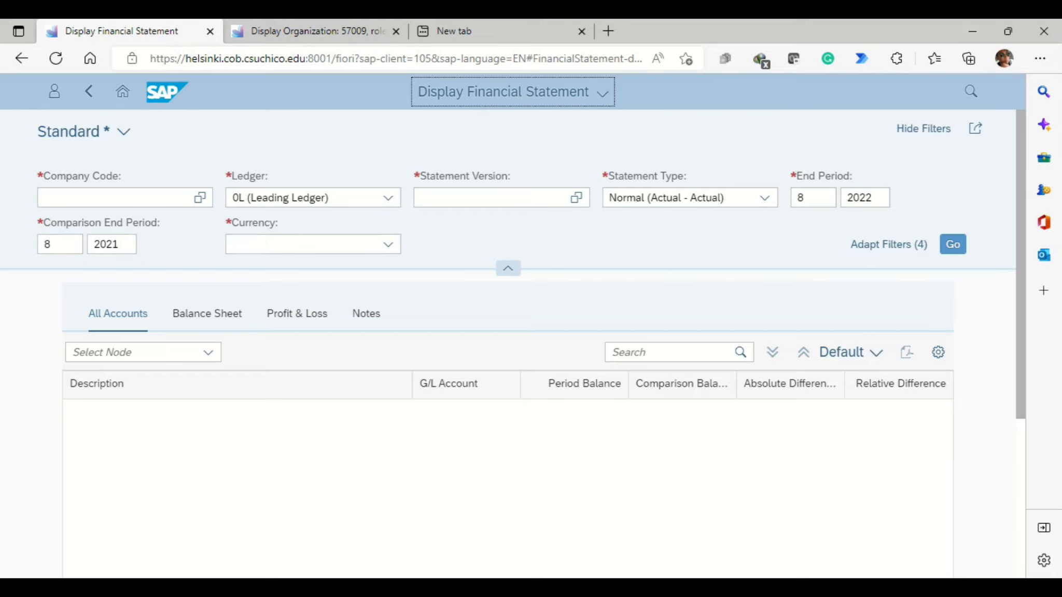
{"action": "left_click", "coordinate": [114, 198]}
{"action": "type", "text": "us00"}
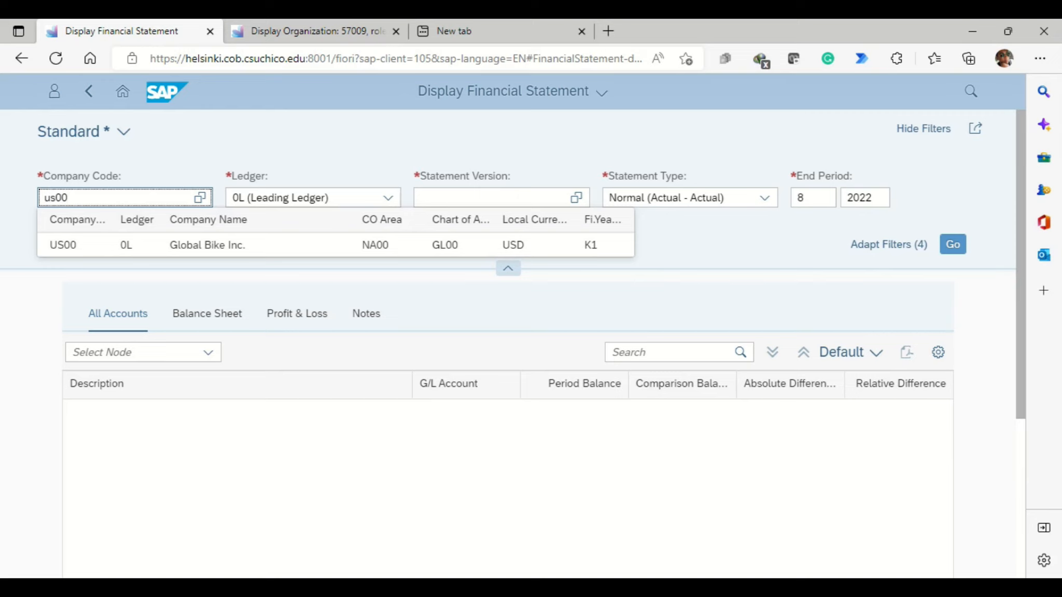
{"action": "left_click", "coordinate": [125, 245]}
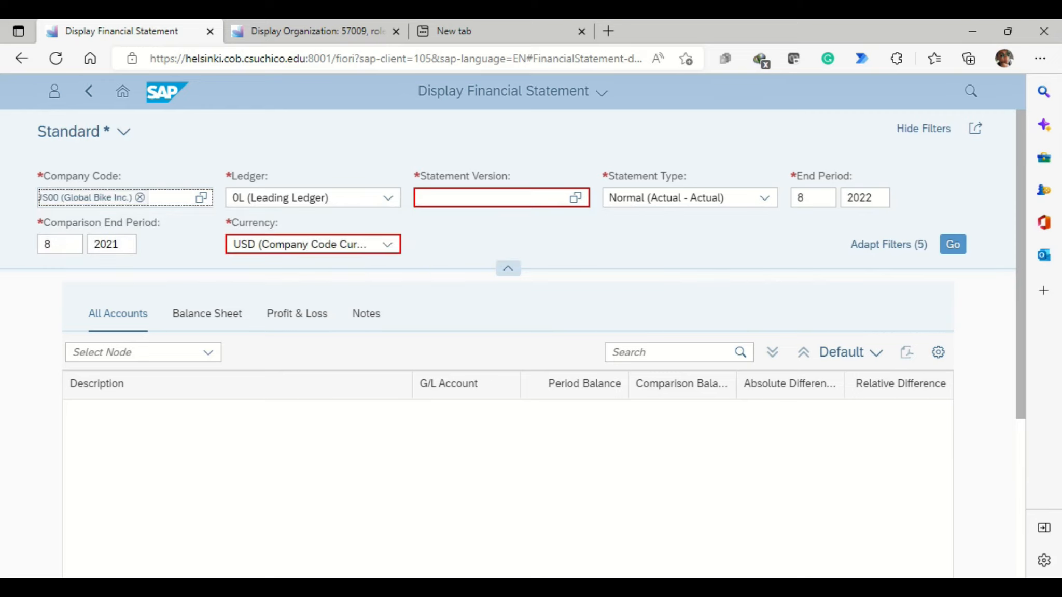
{"action": "left_click", "coordinate": [492, 198]}
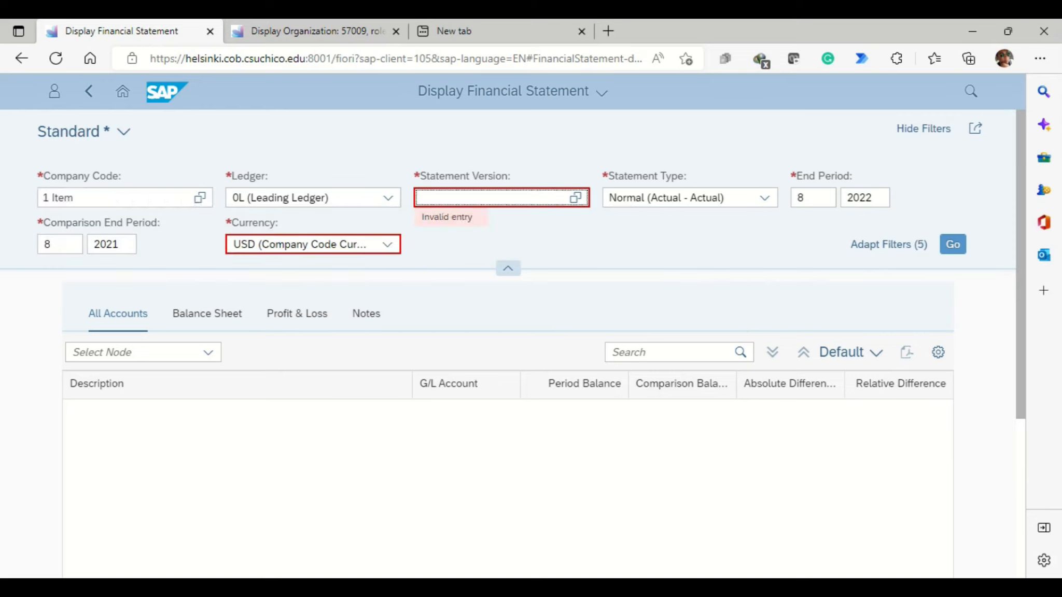
{"action": "type", "text": "g000"}
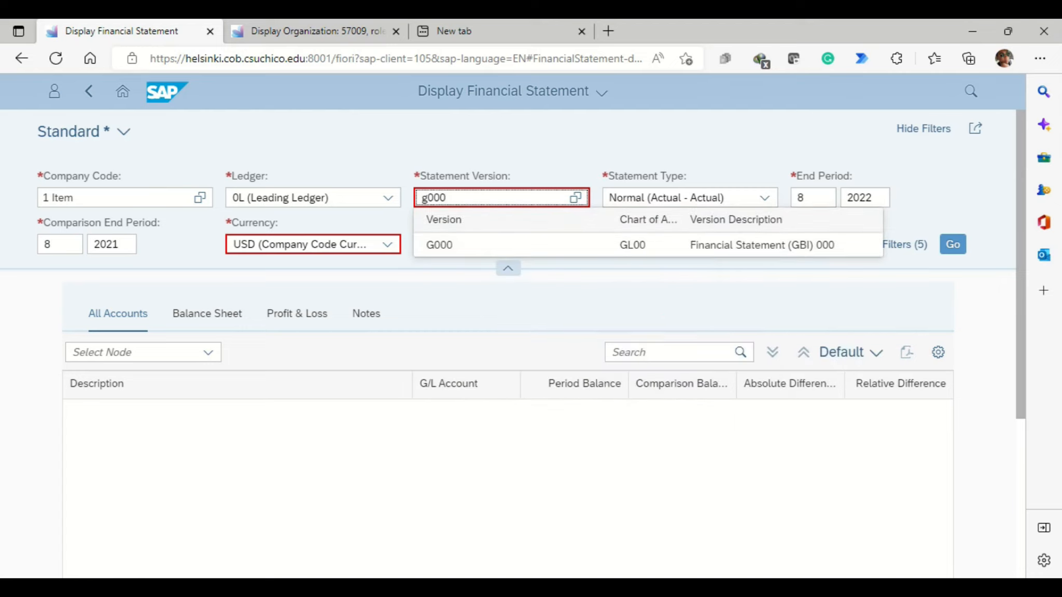
{"action": "key", "text": "Down"}
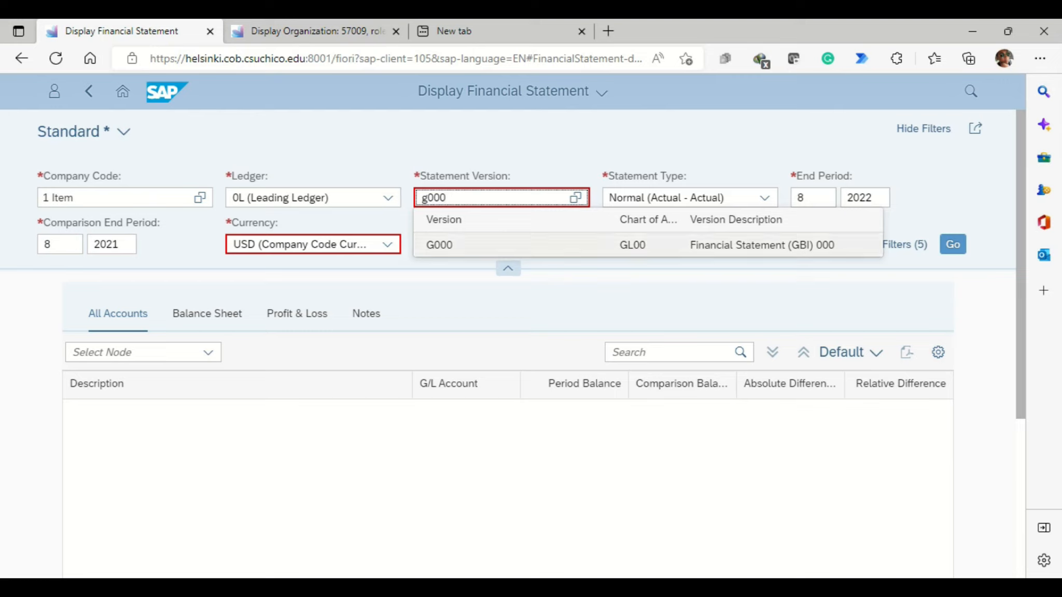
{"action": "key", "text": "Return"}
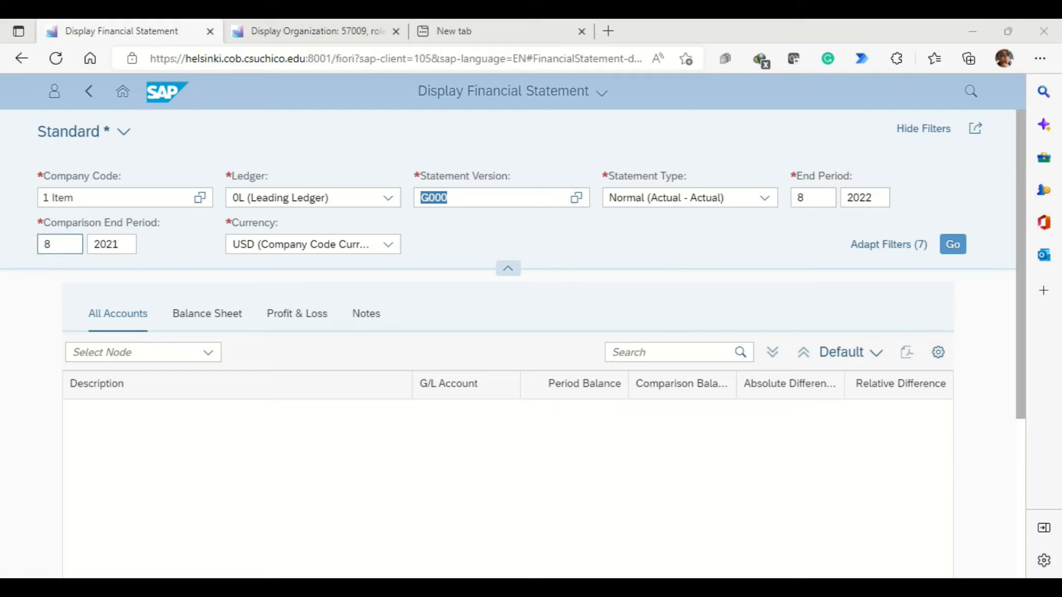
- Set the comparison end period to 1/2016 and run the financial statement
{"action": "double_click", "coordinate": [48, 244]}
{"action": "type", "text": "1"}
{"action": "key", "text": "Tab"}
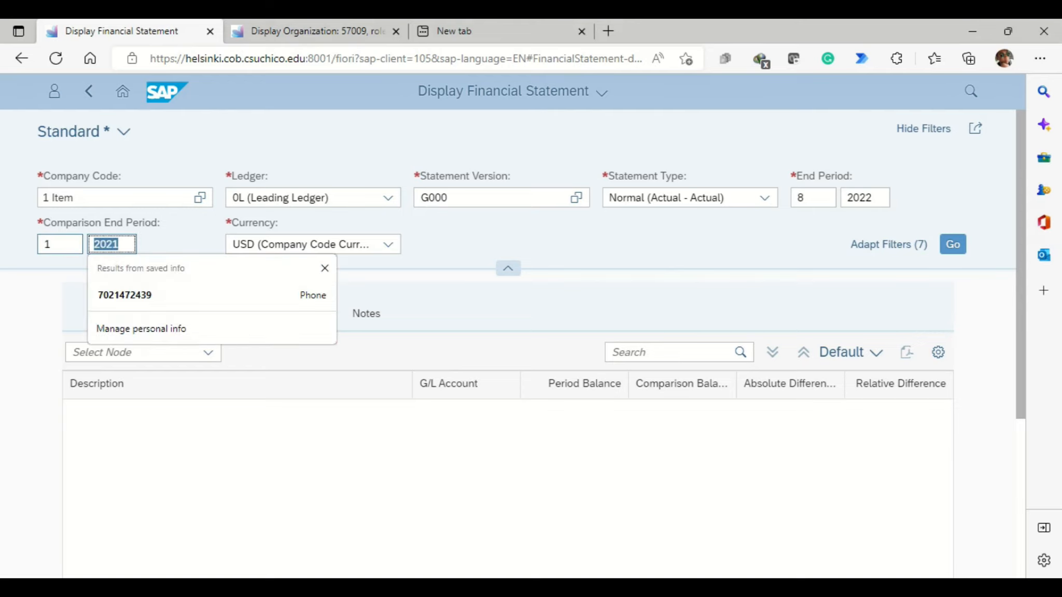
{"action": "type", "text": "2016"}
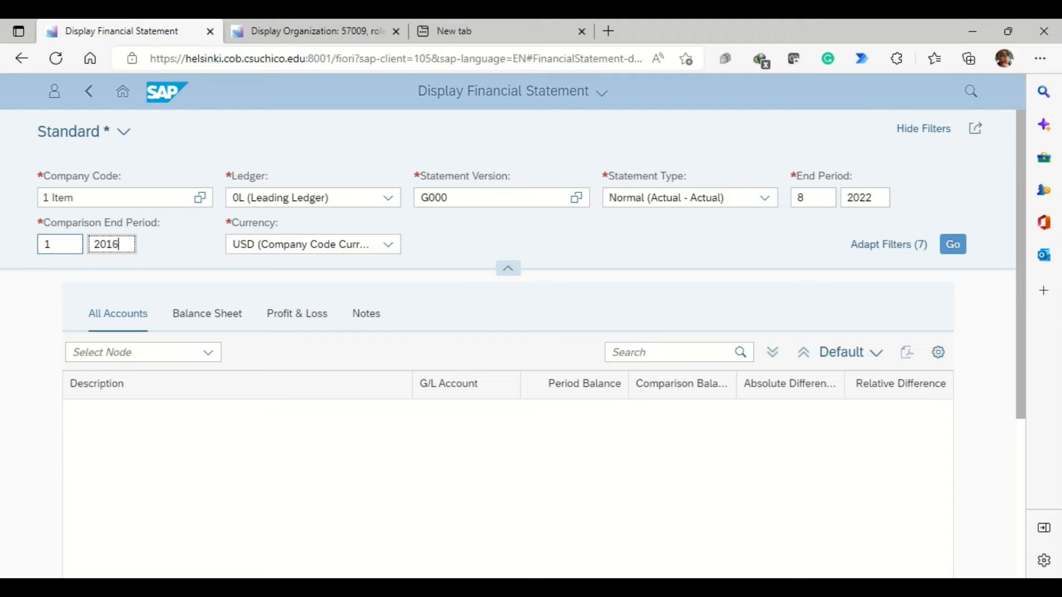
{"action": "key", "text": "Return"}
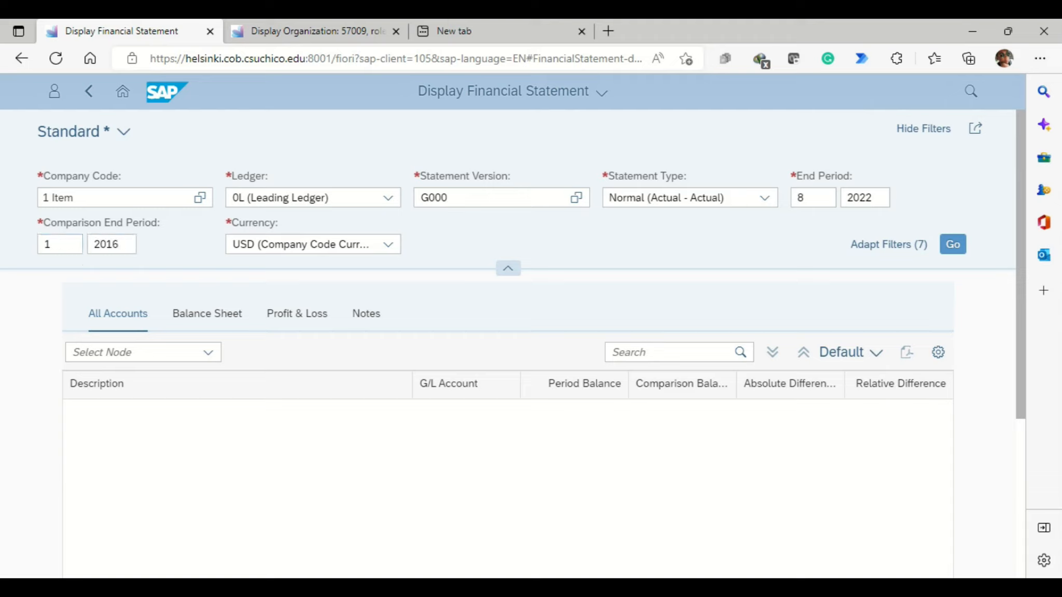
{"action": "key", "text": "Tab"}
{"action": "key", "text": "Tab"}
{"action": "key", "text": "Tab"}
{"action": "left_click", "coordinate": [953, 244]}
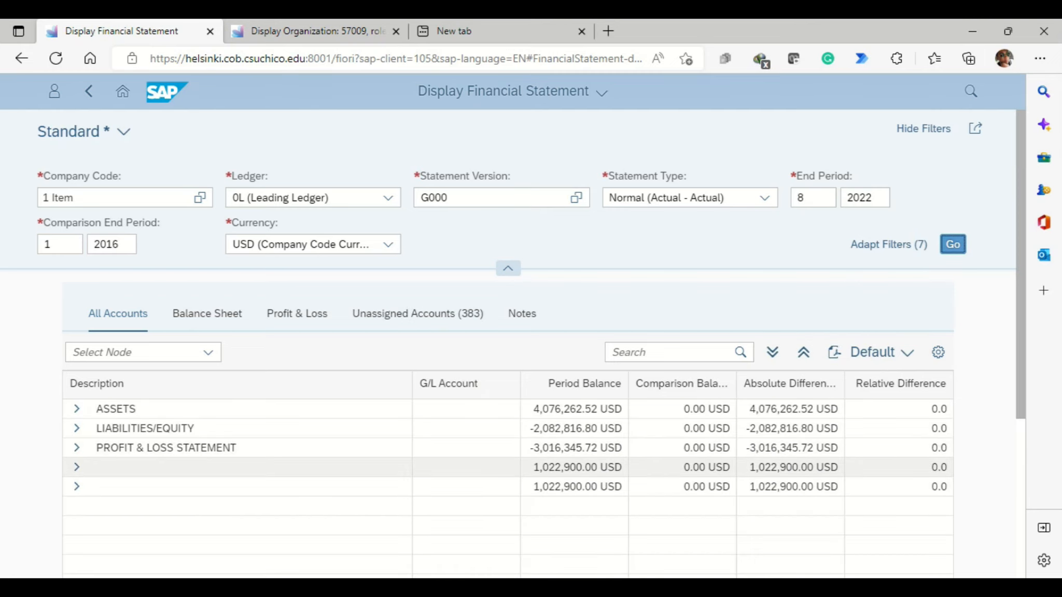
- Search the financial statement for the accounts matching 125
{"action": "left_click", "coordinate": [670, 352]}
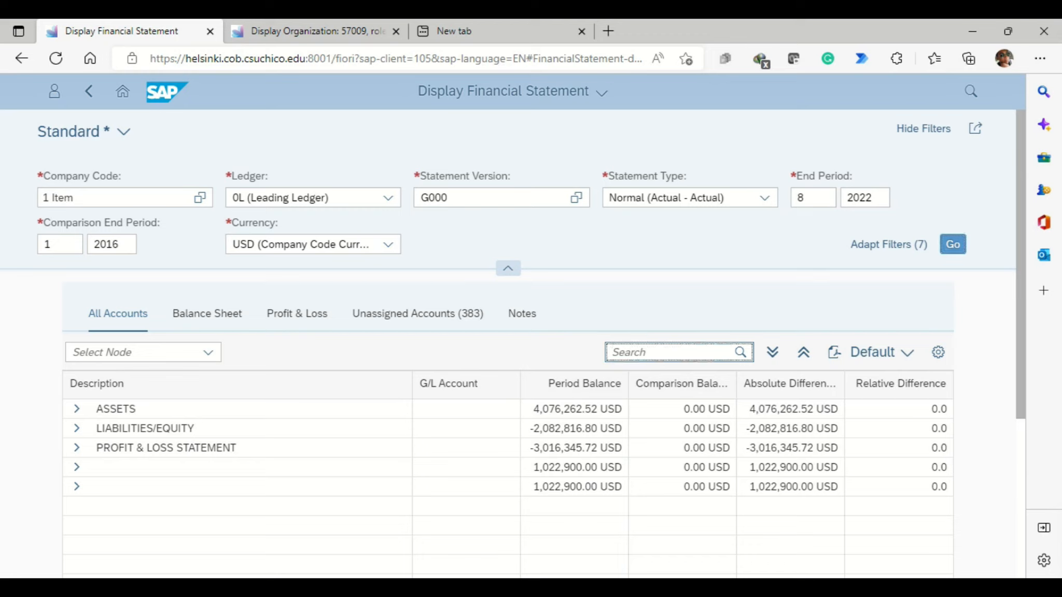
{"action": "type", "text": "125"}
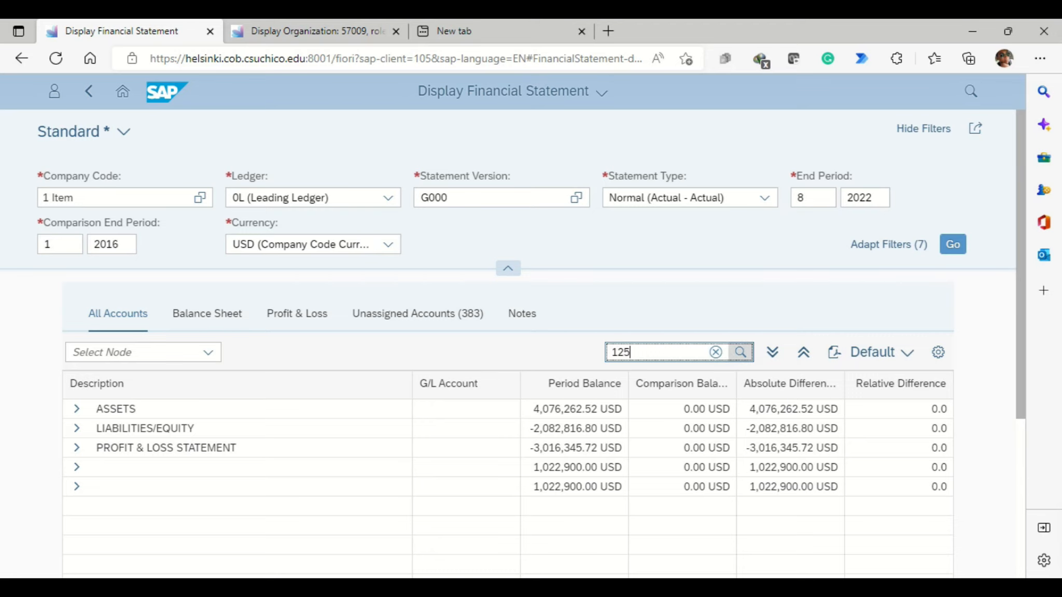
{"action": "key", "text": "Return"}
{"action": "scroll", "coordinate": [508, 415], "scroll_direction": "down", "scroll_amount": 3}
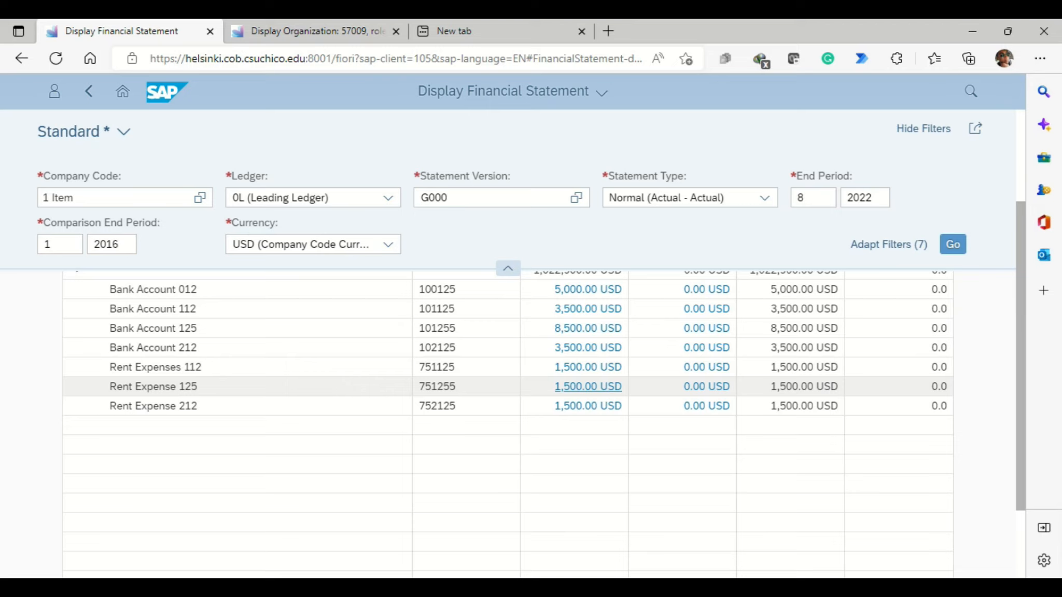
- Display the G/L line items (Reporting View) behind the period balance of Rent Expense 125
{"action": "left_click", "coordinate": [588, 386]}
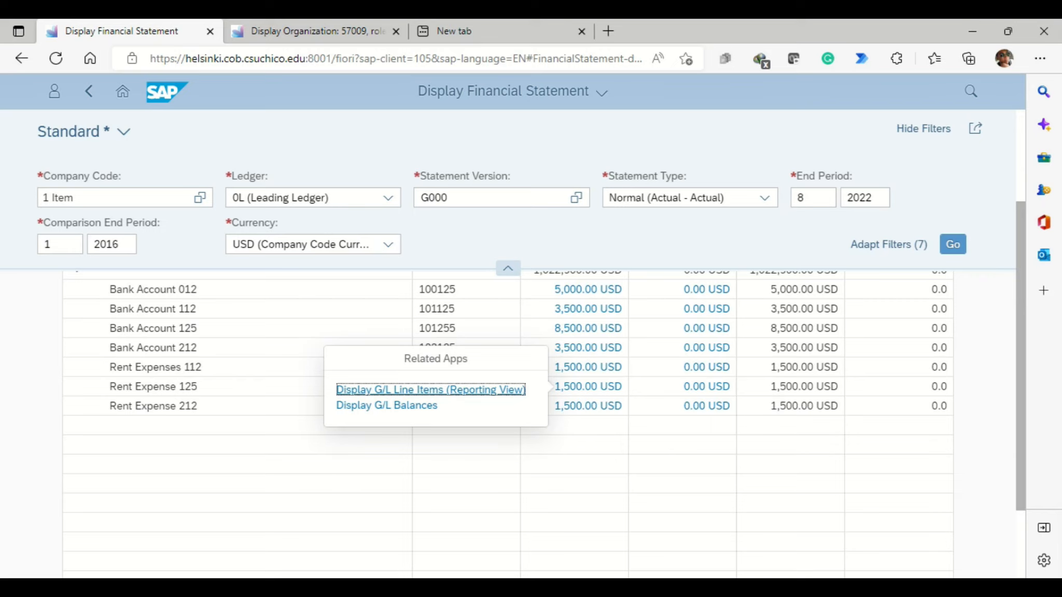
{"action": "left_click", "coordinate": [425, 390]}
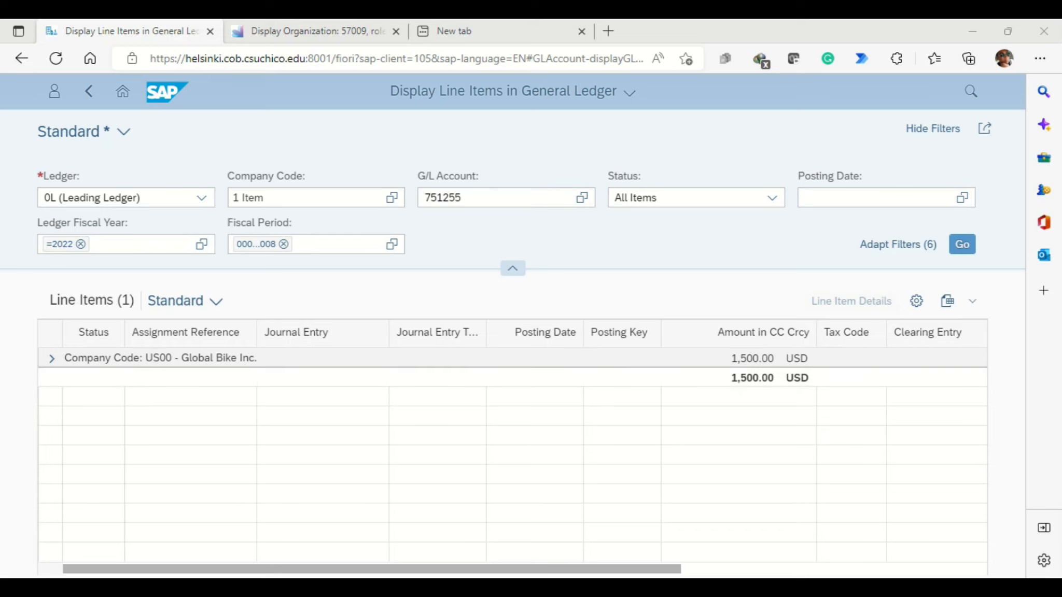
{"action": "left_click", "coordinate": [962, 244]}
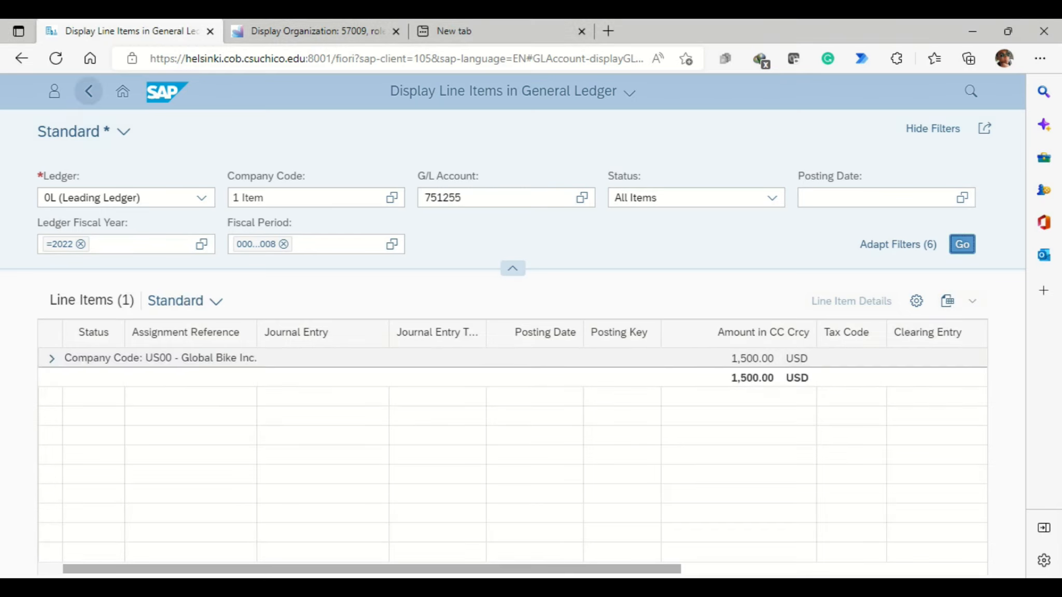
- Open Display Supplier Balances and enter the Cardinal Properties 125 vendor number as the supplier, checking it against the business partner record
{"action": "left_click", "coordinate": [123, 91]}
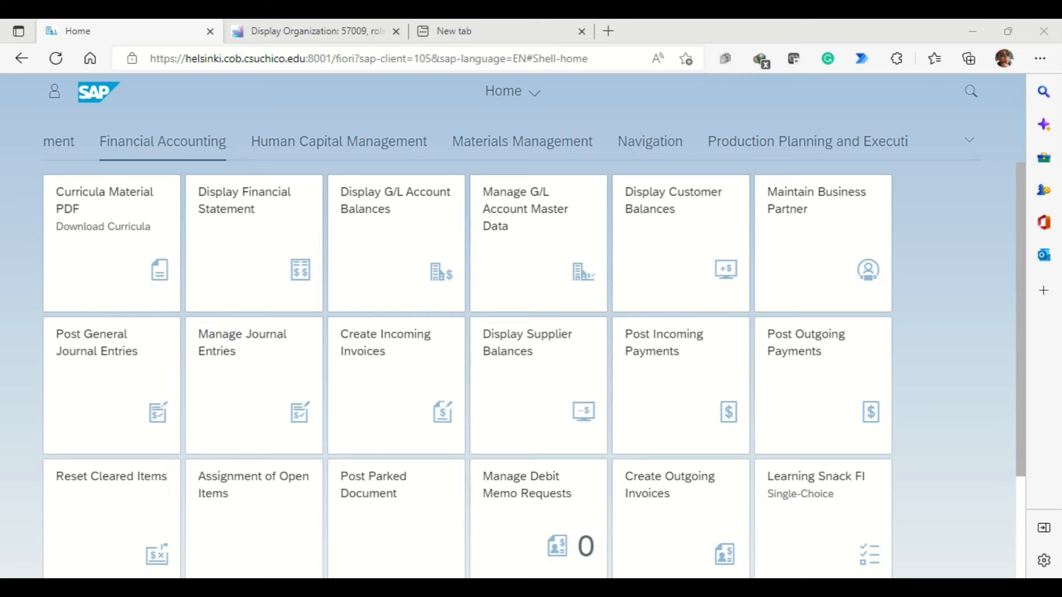
{"action": "left_click", "coordinate": [502, 361]}
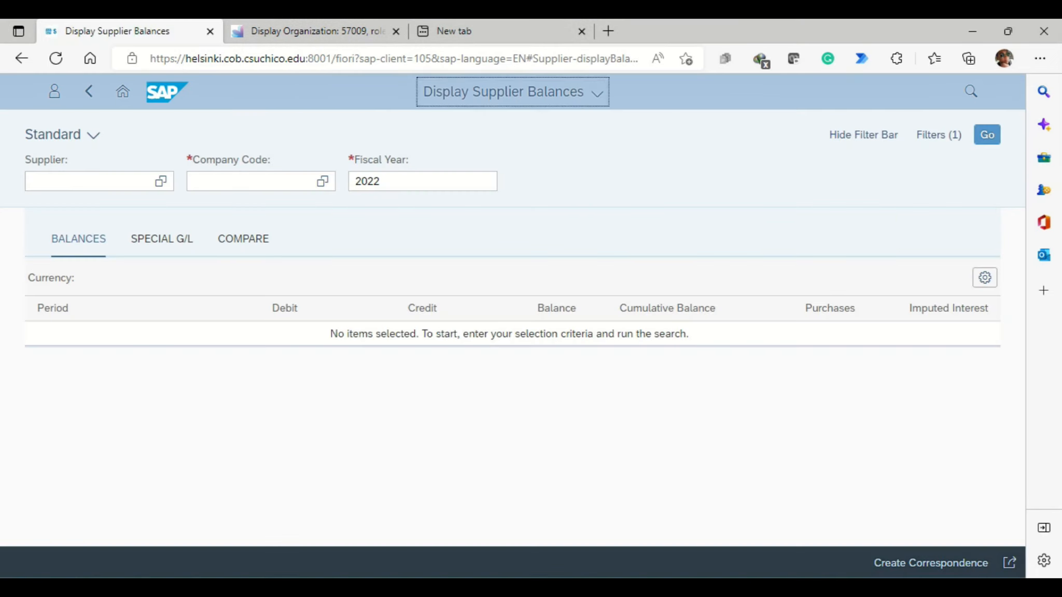
{"action": "left_click", "coordinate": [89, 181]}
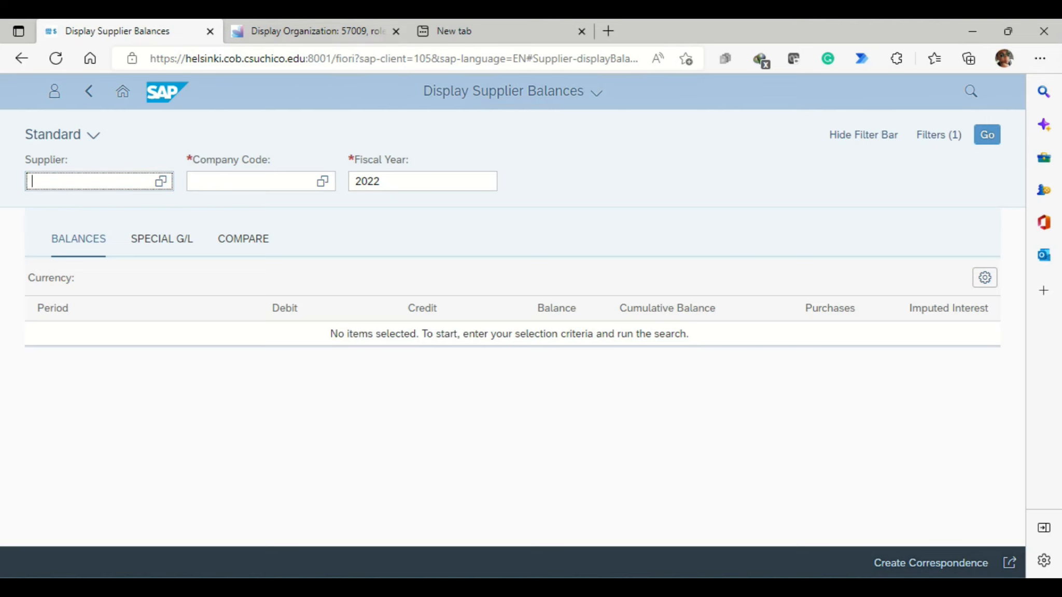
{"action": "key", "text": "ctrl+Tab"}
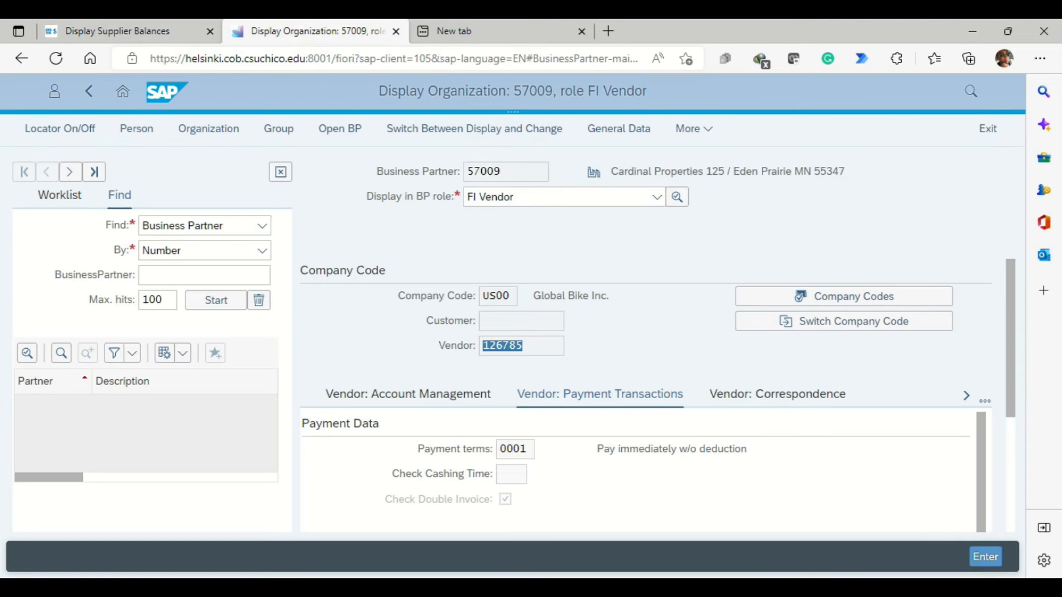
{"action": "key", "text": "ctrl+shift+Tab"}
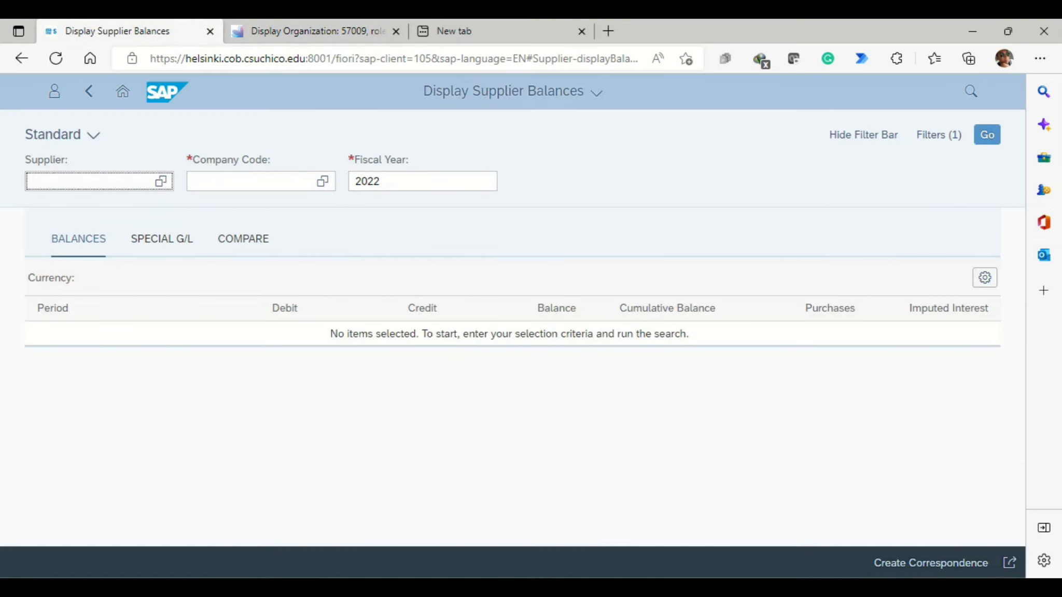
{"action": "type", "text": "126785"}
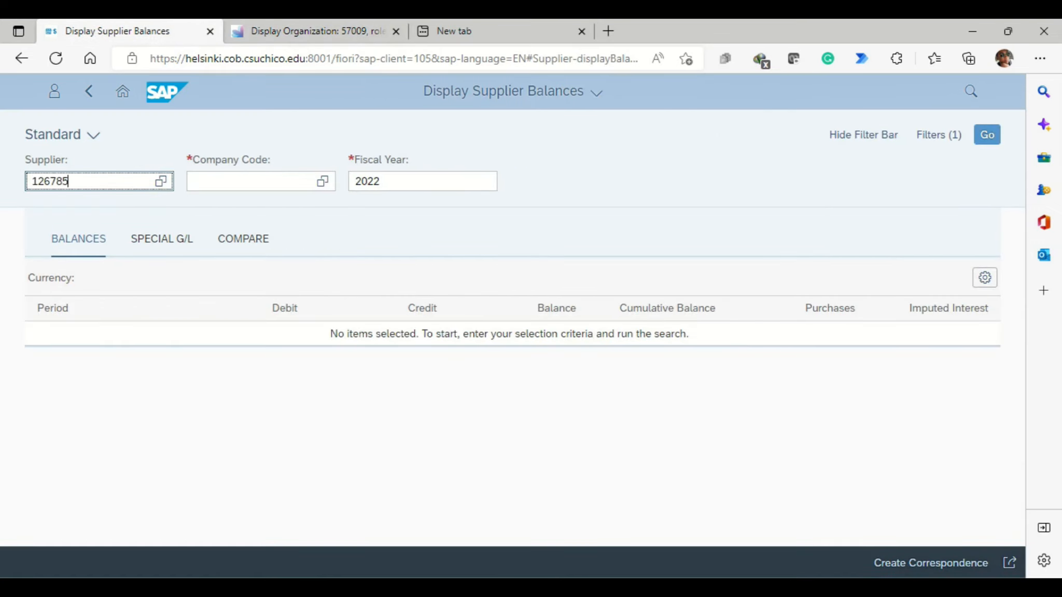
- Set the company code to US00 and display the supplier's balances for fiscal year 2022
{"action": "key", "text": "Tab"}
{"action": "type", "text": "us"}
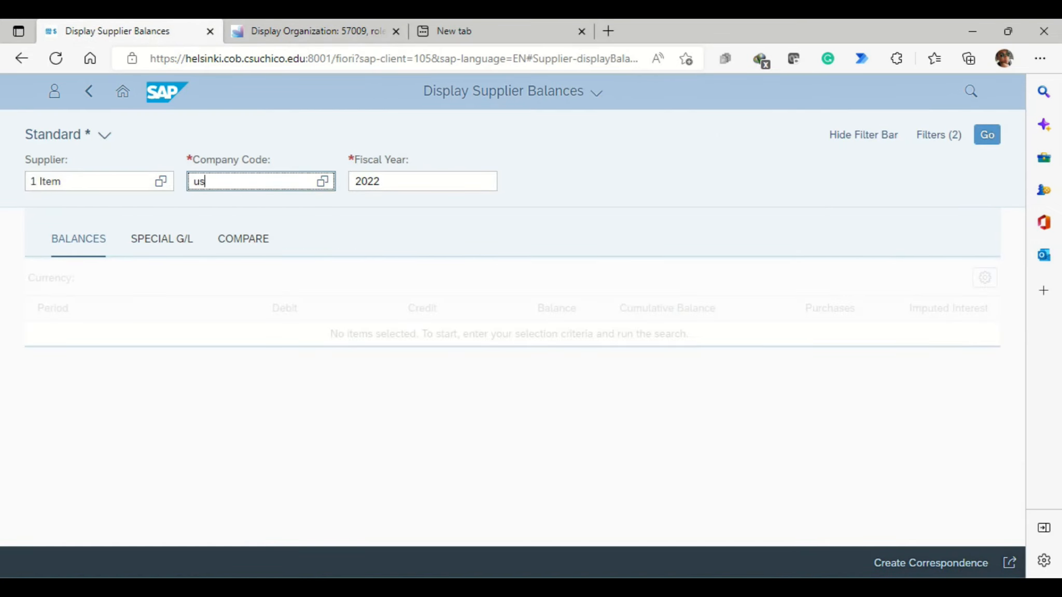
{"action": "type", "text": "00"}
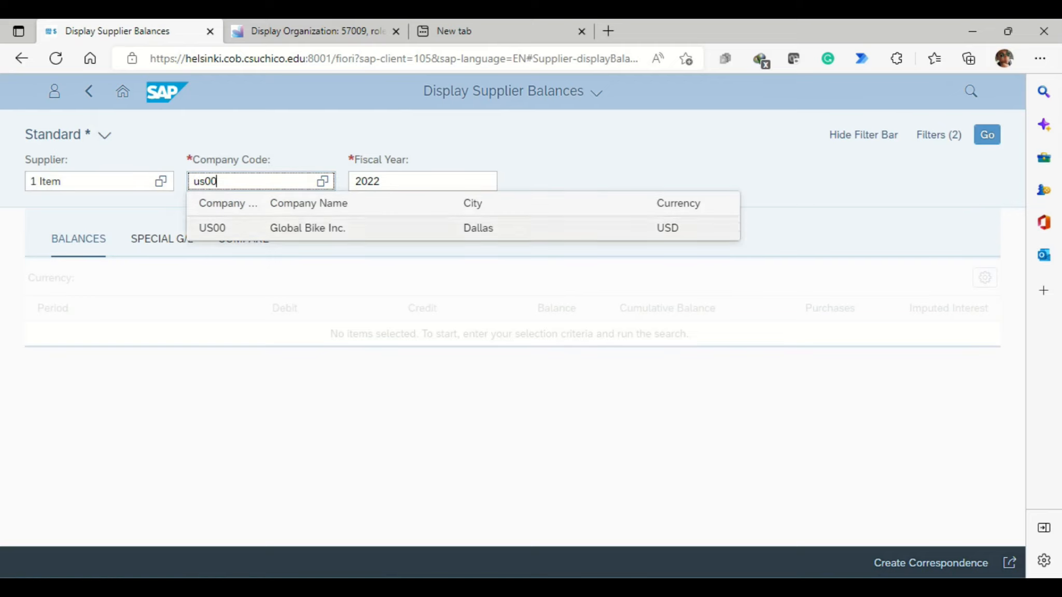
{"action": "key", "text": "Return"}
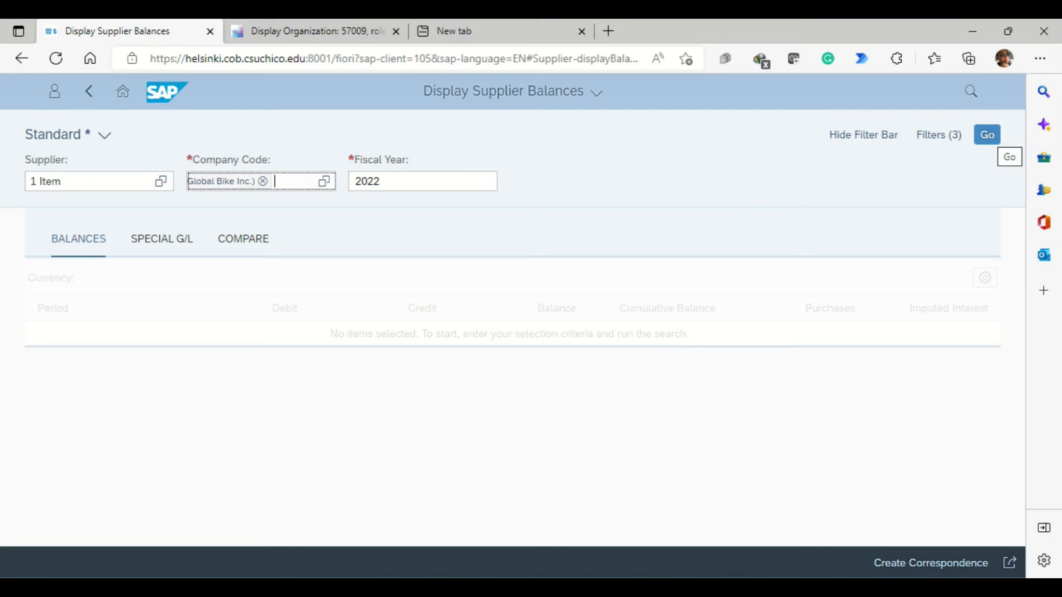
{"action": "left_click", "coordinate": [987, 135]}
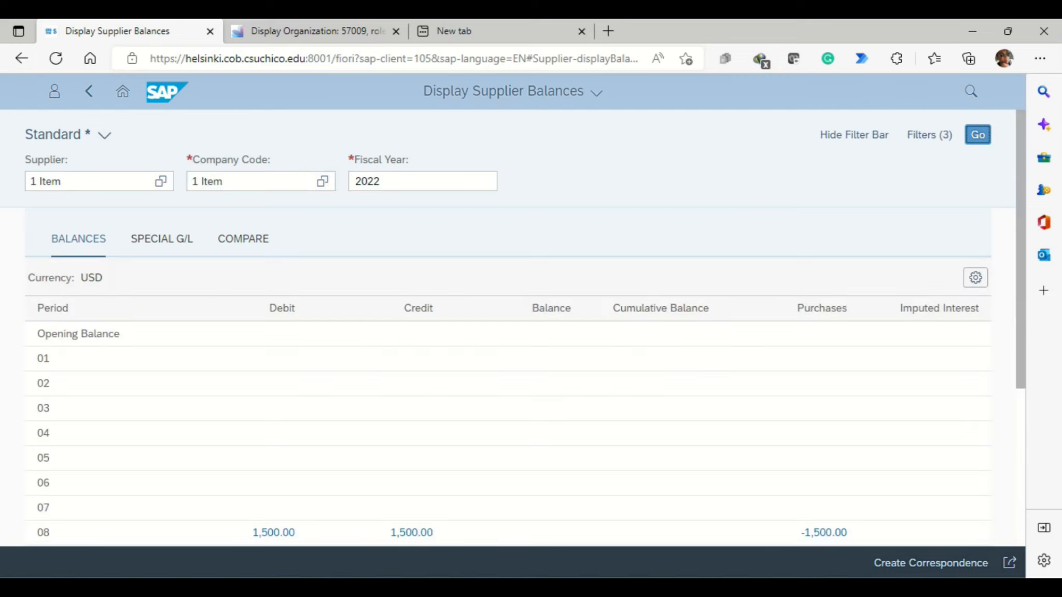
- Review the supplier's balances through the total row and display the line items behind the period 08 debit
{"action": "scroll", "coordinate": [519, 327], "scroll_direction": "down", "scroll_amount": 5}
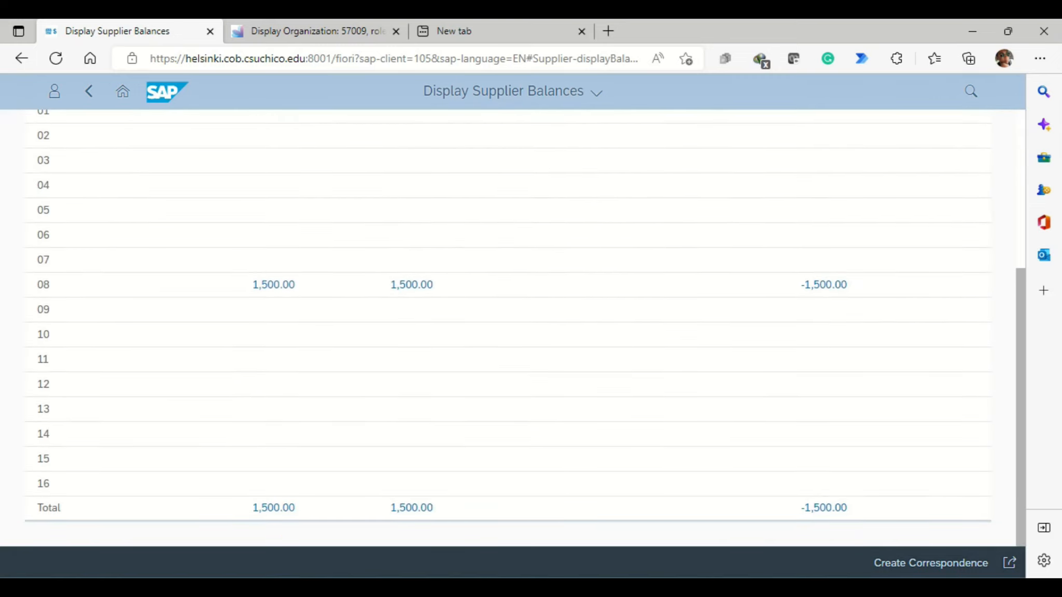
{"action": "scroll", "coordinate": [508, 326], "scroll_direction": "up", "scroll_amount": 5}
{"action": "scroll", "coordinate": [509, 327], "scroll_direction": "down", "scroll_amount": 5}
{"action": "scroll", "coordinate": [513, 328], "scroll_direction": "up", "scroll_amount": 4}
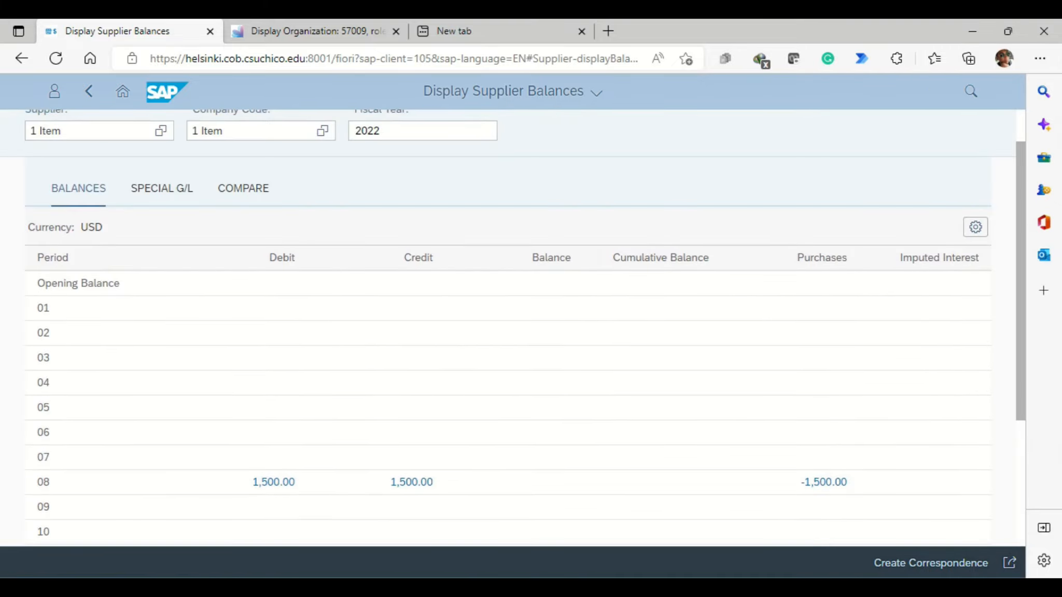
{"action": "scroll", "coordinate": [513, 328], "scroll_direction": "up", "scroll_amount": 2}
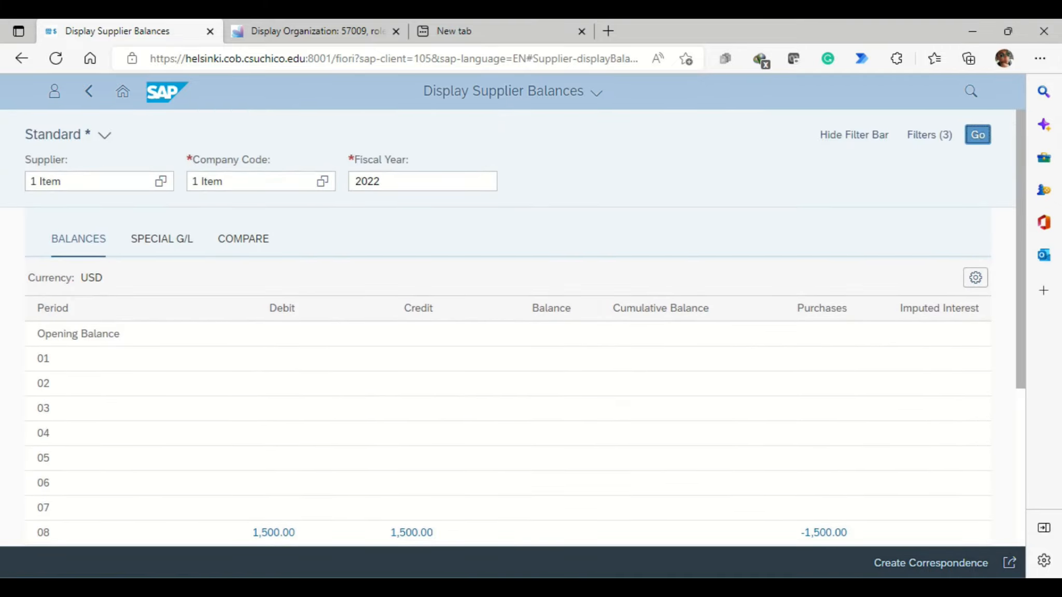
{"action": "scroll", "coordinate": [513, 328], "scroll_direction": "down", "scroll_amount": 3}
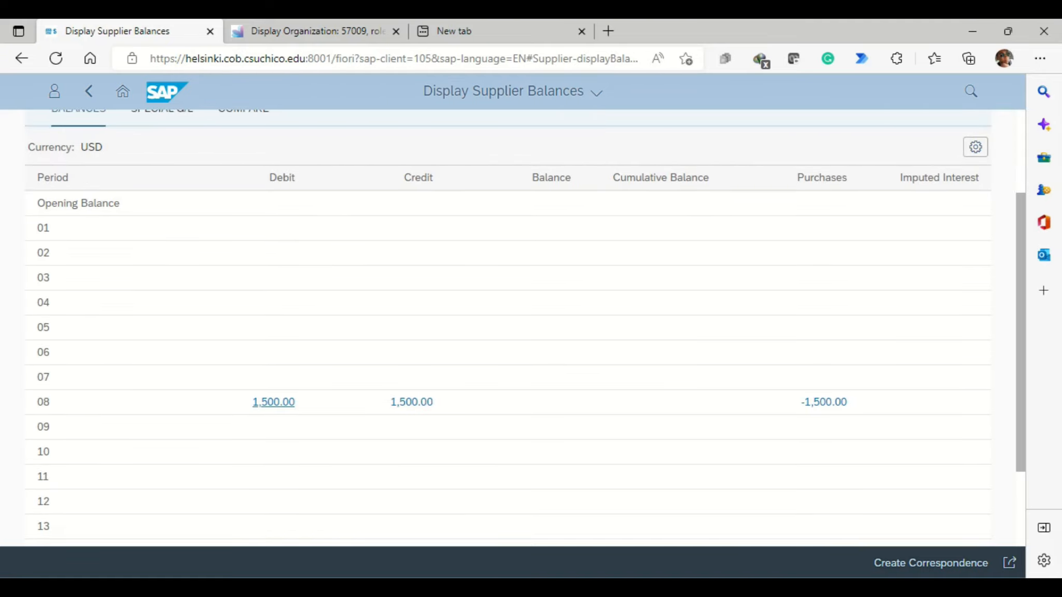
{"action": "left_click", "coordinate": [273, 402]}
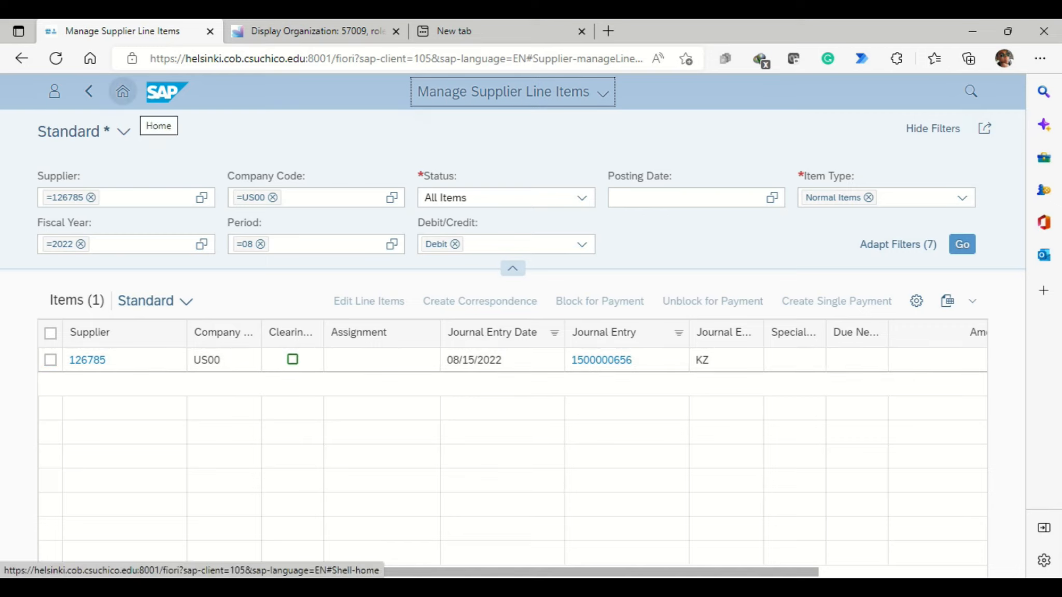
- Return to the home page, open Display Financial Statement and set the company code to US00
{"action": "left_click", "coordinate": [123, 92]}
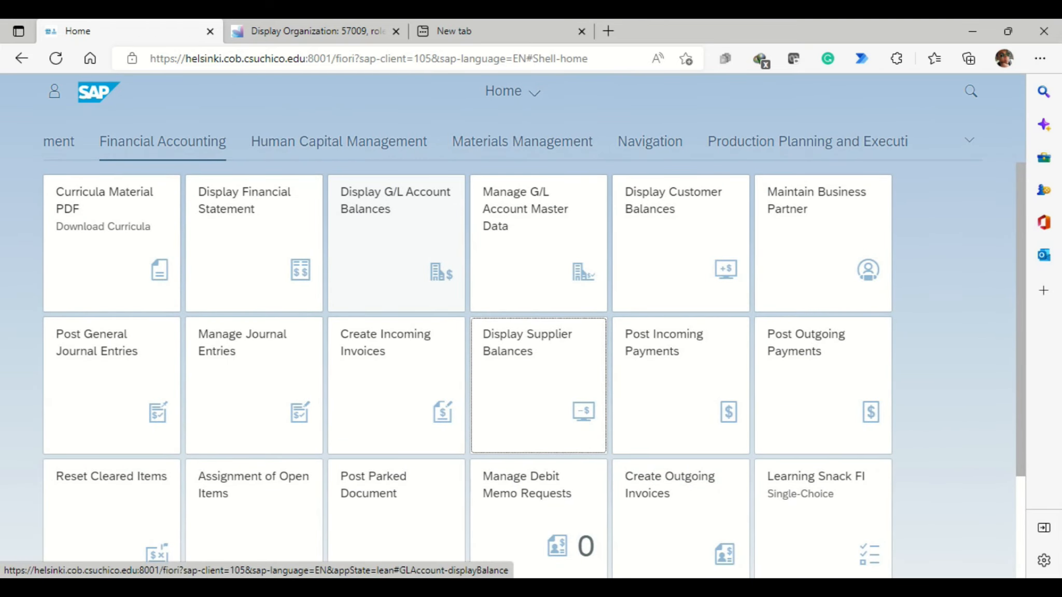
{"action": "scroll", "coordinate": [539, 290], "scroll_direction": "down", "scroll_amount": 1}
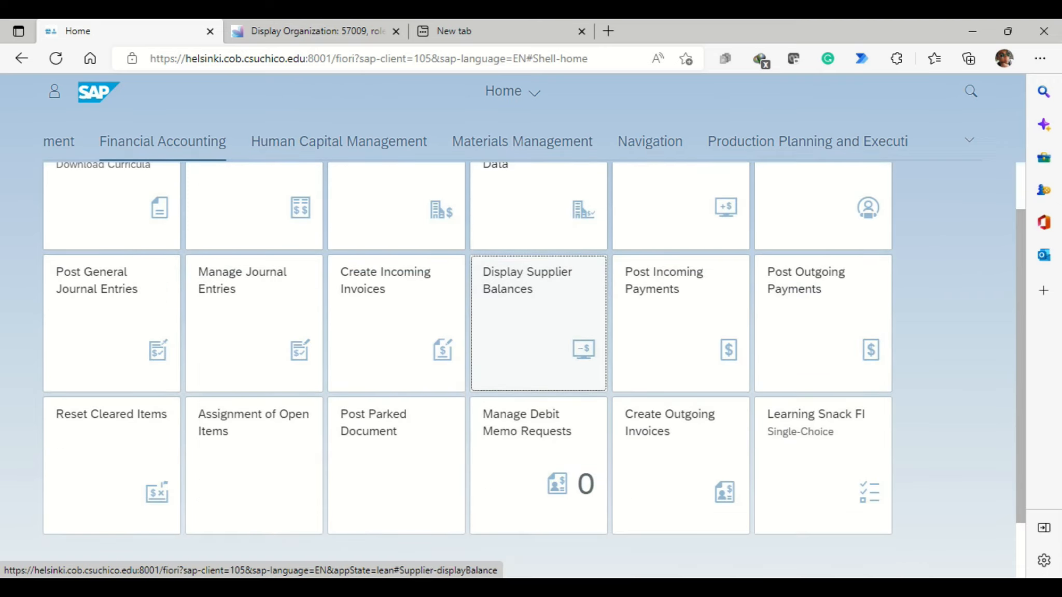
{"action": "scroll", "coordinate": [254, 244], "scroll_direction": "up", "scroll_amount": 1}
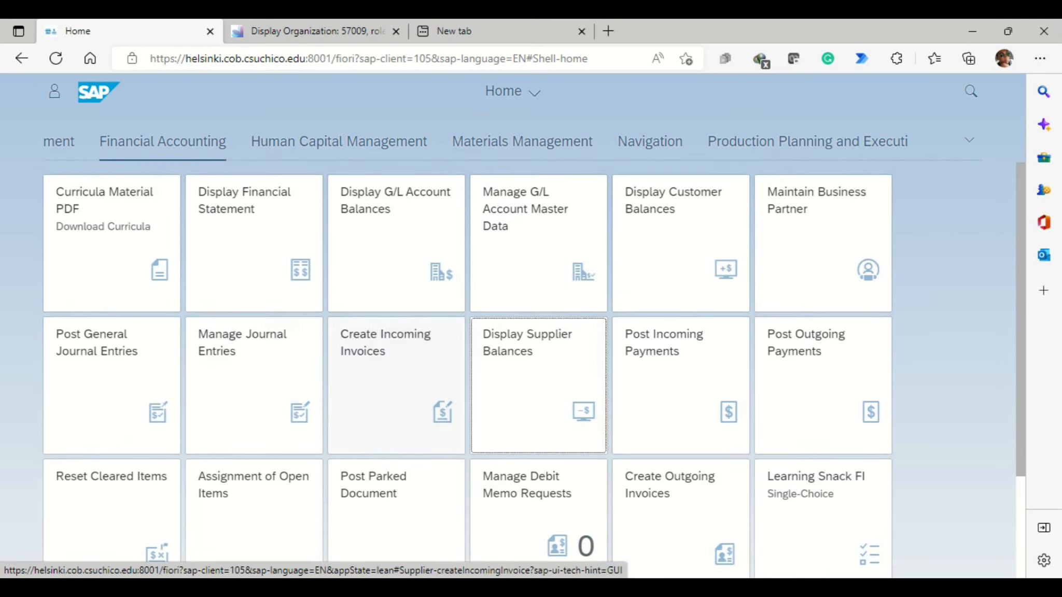
{"action": "left_click", "coordinate": [254, 244]}
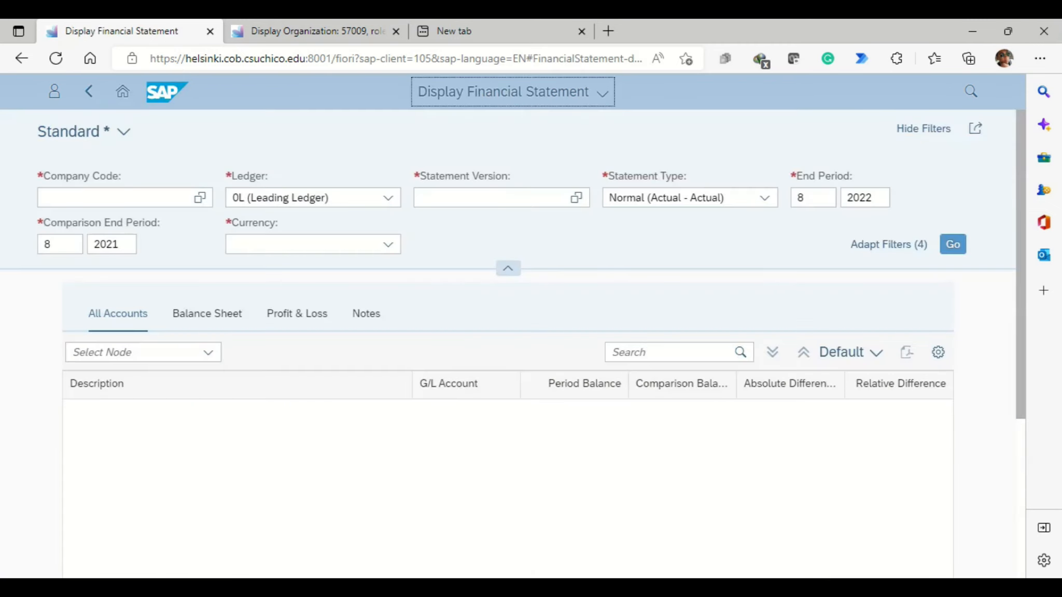
{"action": "left_click", "coordinate": [115, 198]}
{"action": "type", "text": "us00"}
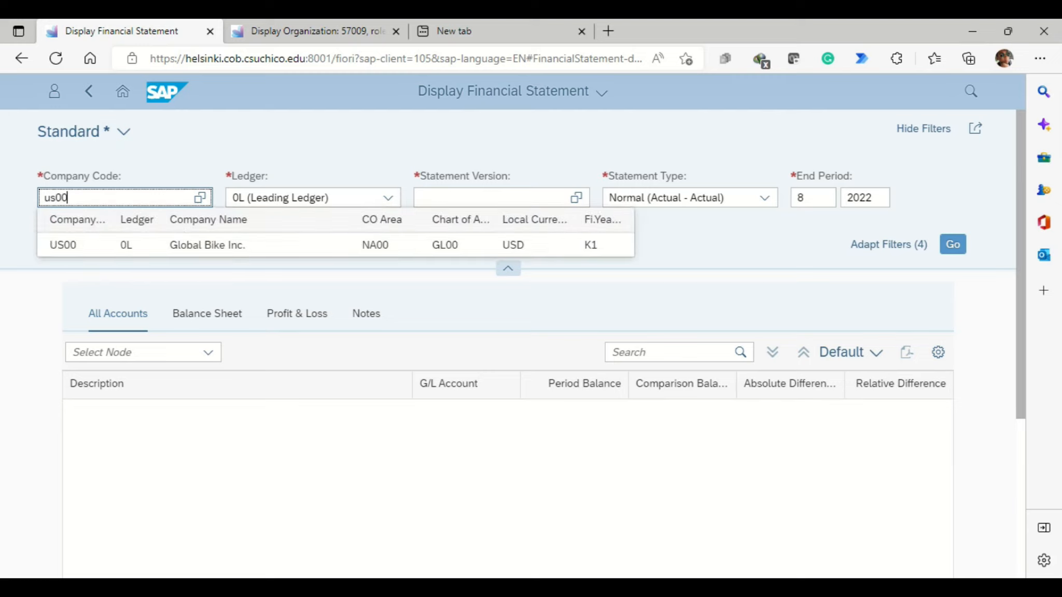
{"action": "key", "text": "Return"}
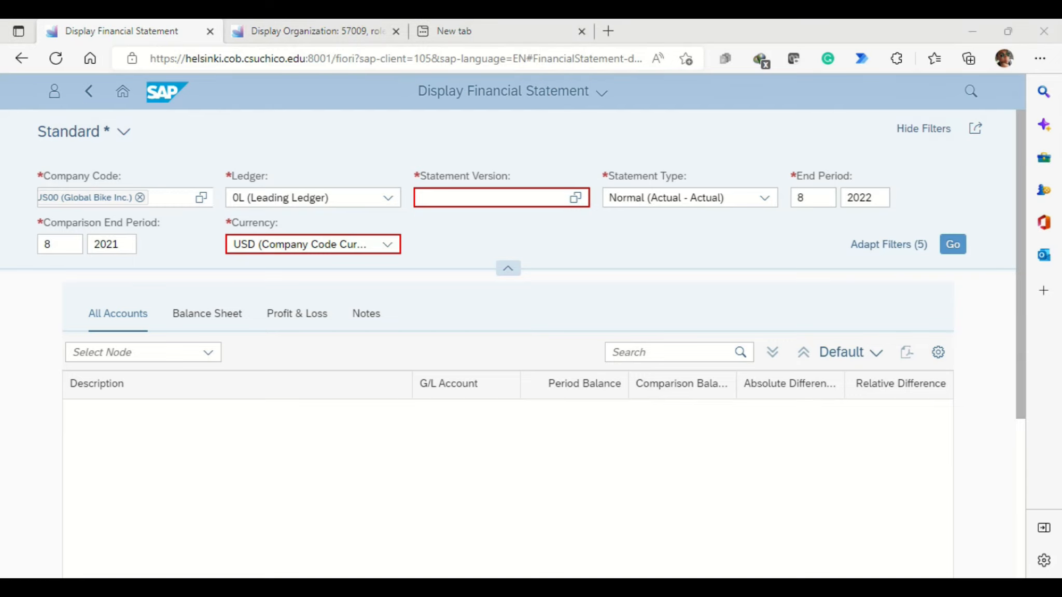
- Display the financial statement for statement version G125, and return to the home page
{"action": "left_click", "coordinate": [488, 198]}
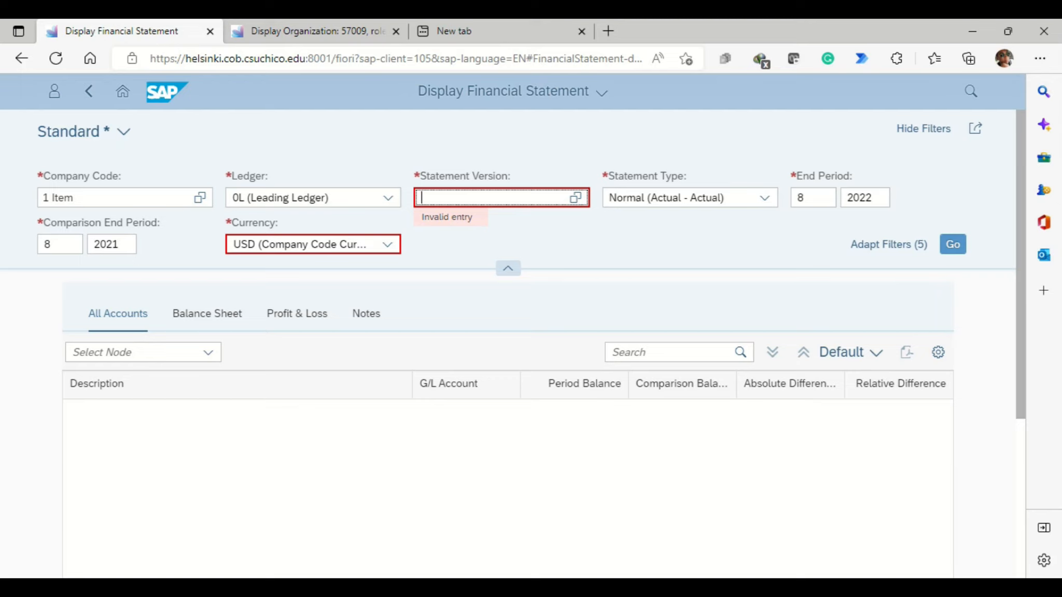
{"action": "type", "text": "g125"}
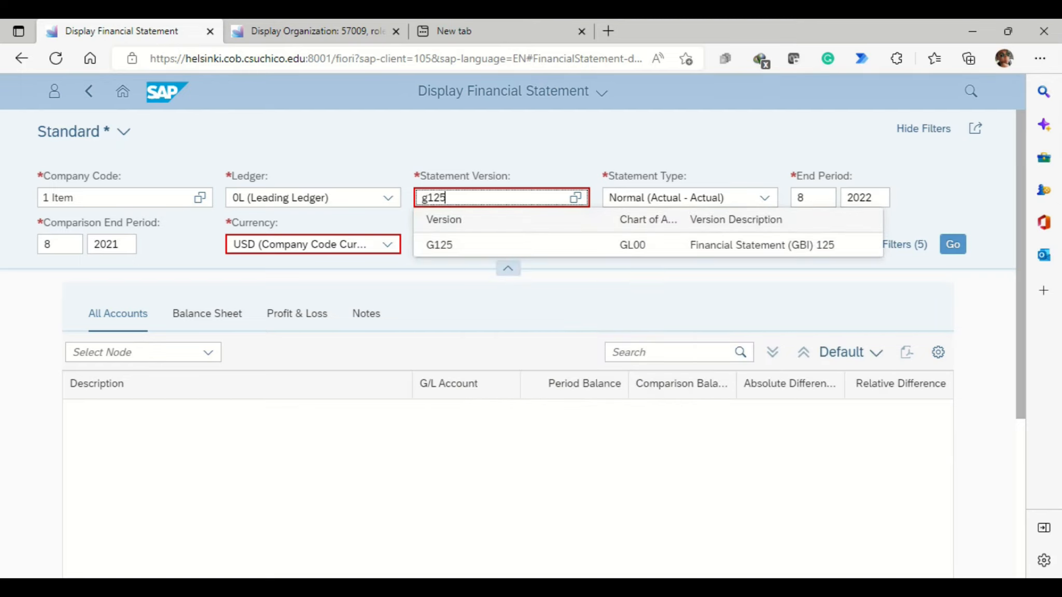
{"action": "key", "text": "Return"}
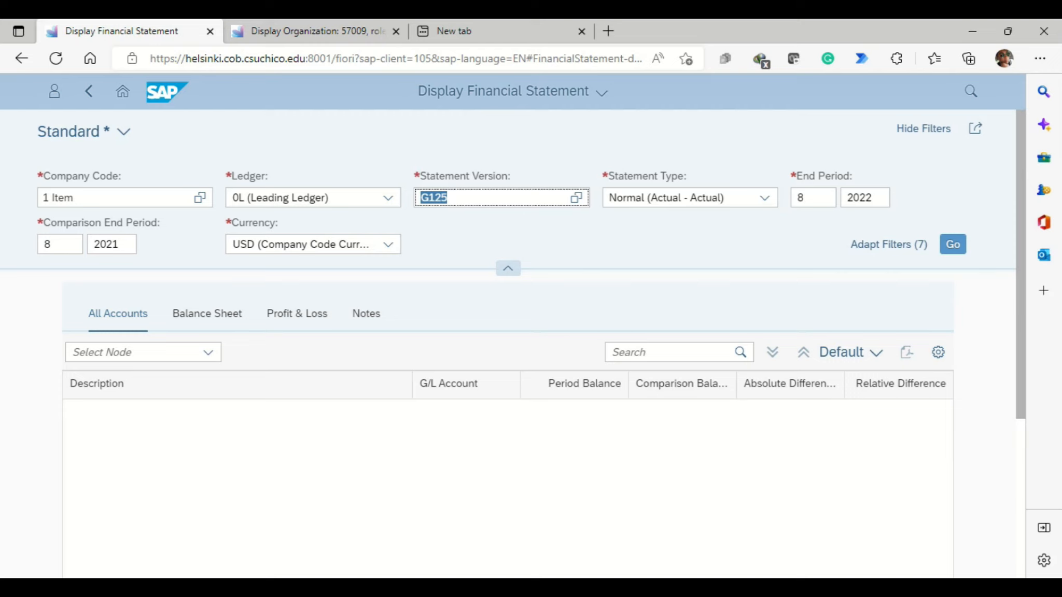
{"action": "left_click", "coordinate": [953, 244]}
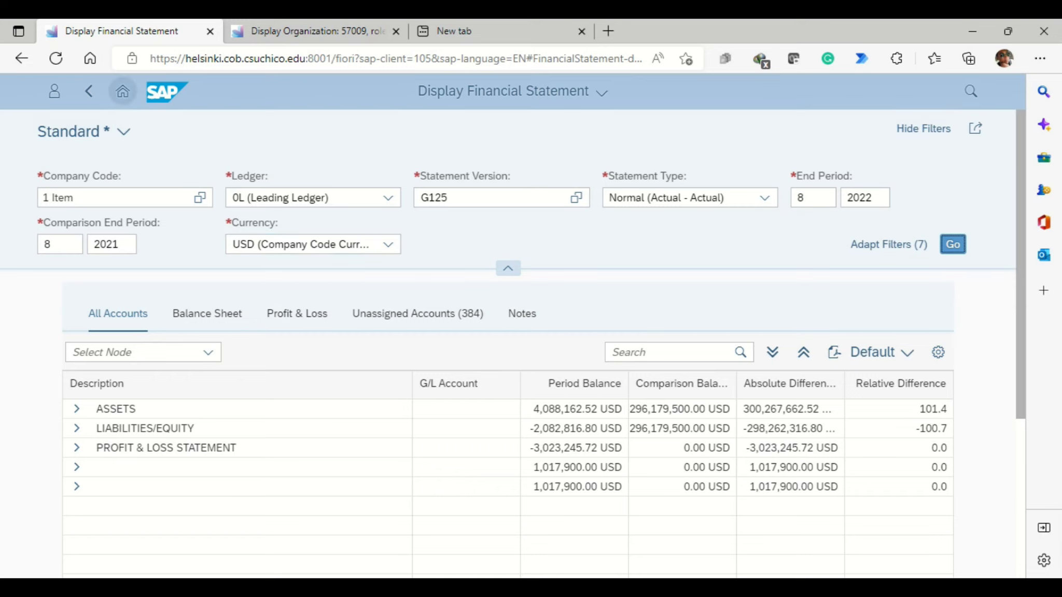
{"action": "left_click", "coordinate": [122, 92]}
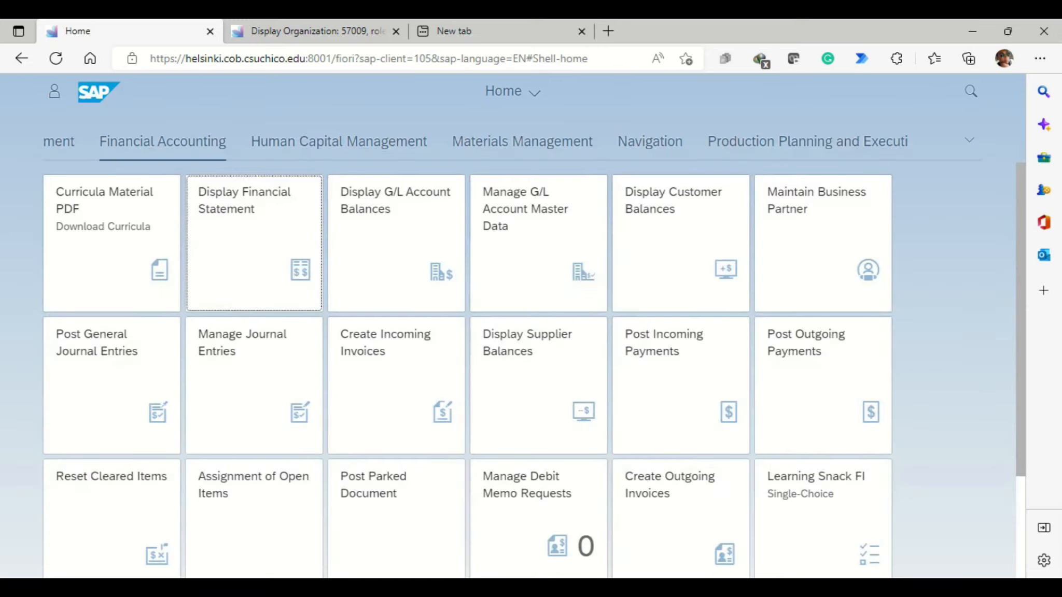